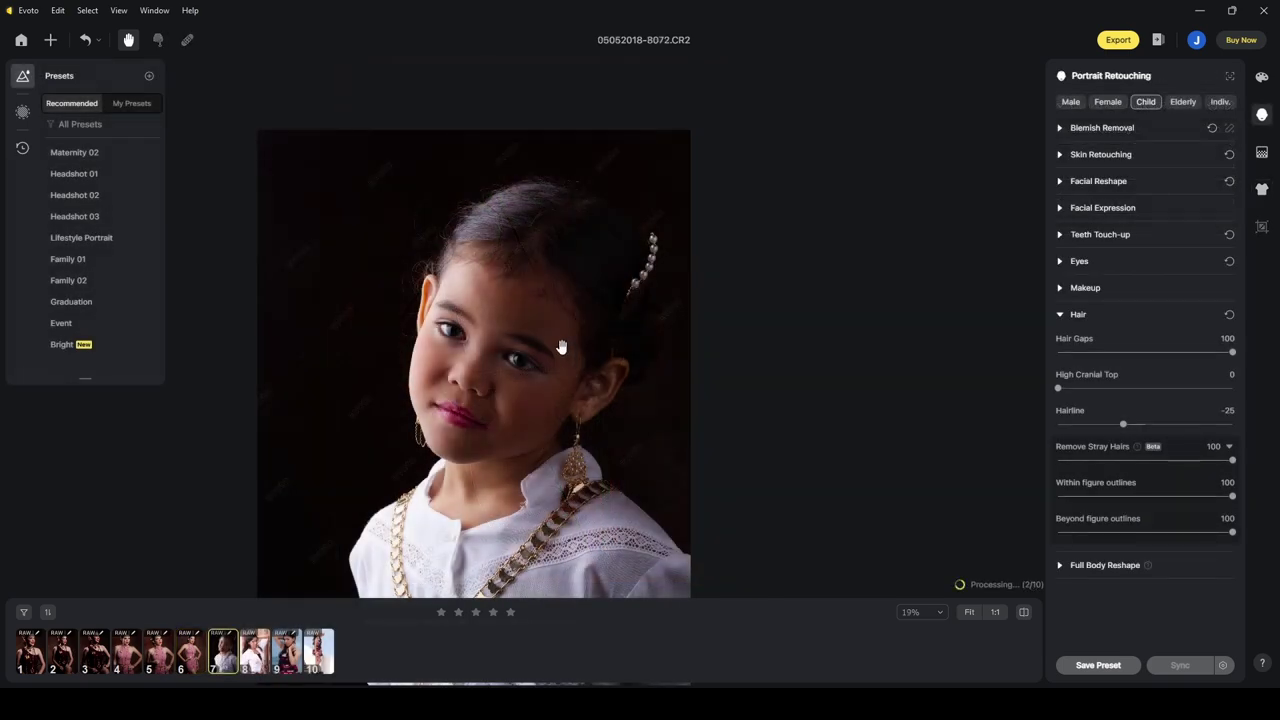
scroll(514, 251, up, 5)
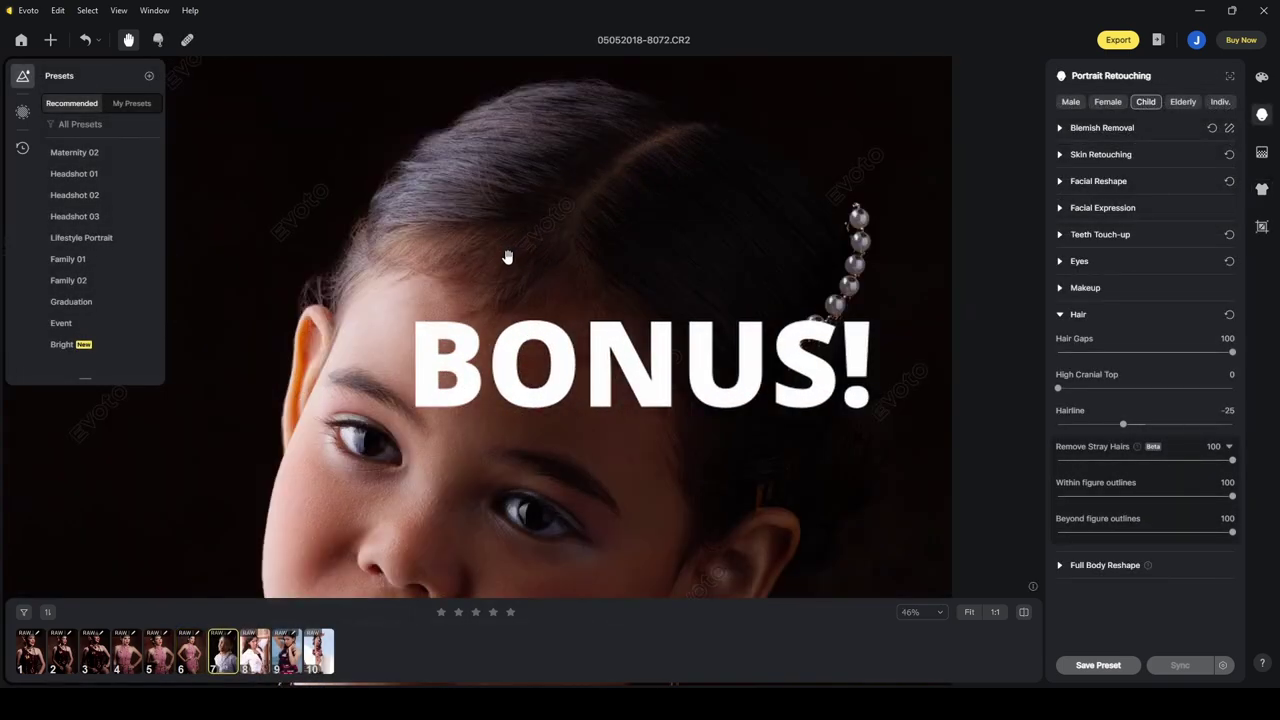
drag(494, 294, 497, 308)
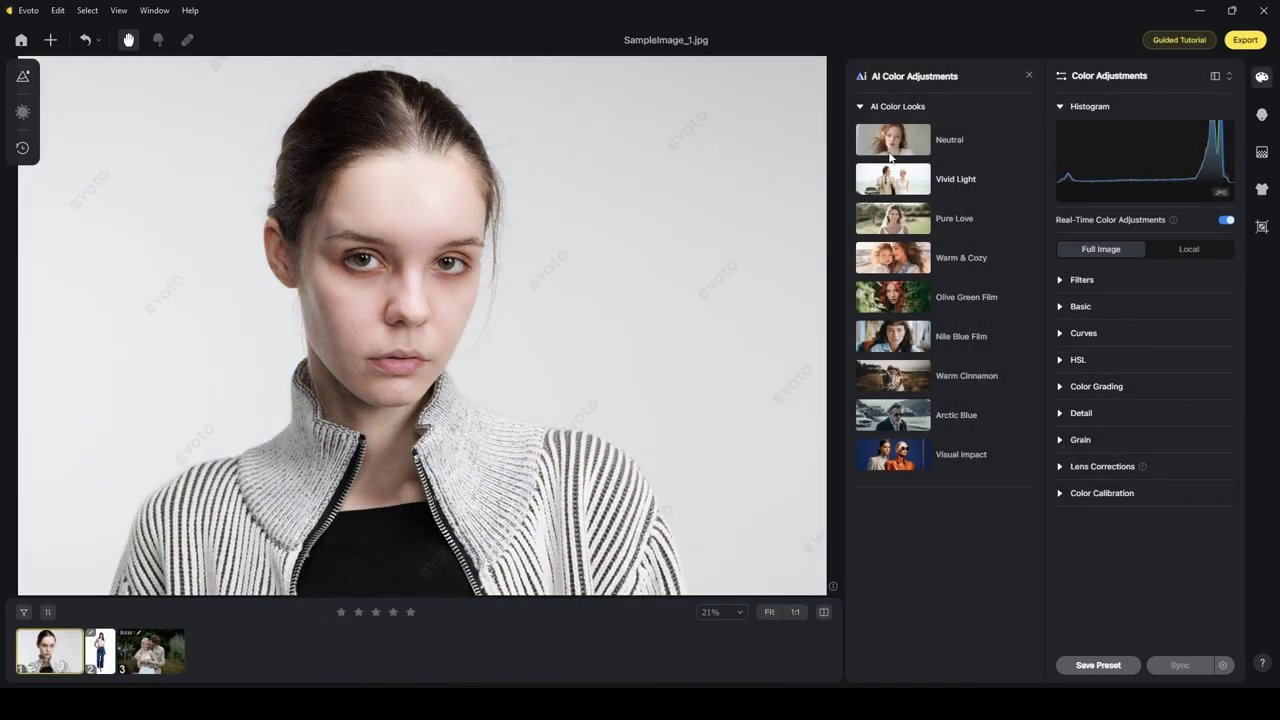
Apply the Neutral AI color look to SampleImage_1.jpg.
click(891, 145)
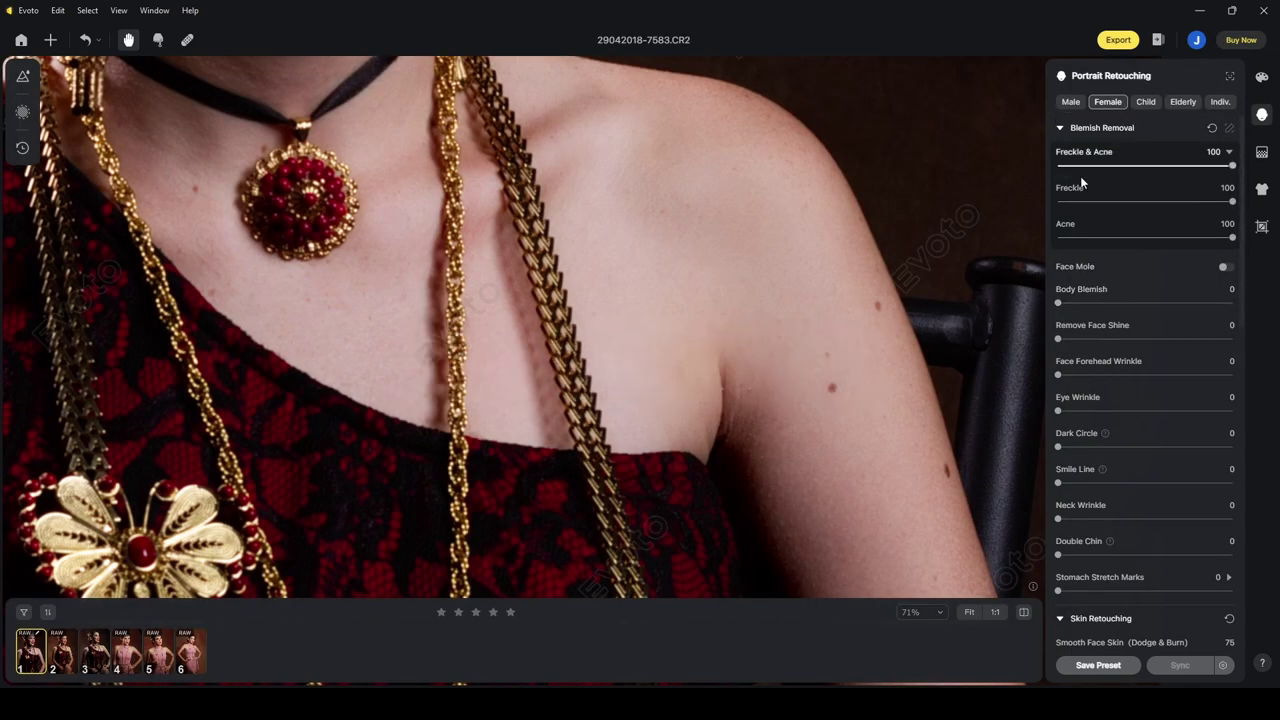
Increase the Body Blemish removal strength on portrait 29042018-7583.CR2 to clean up the skin marks on the shoulder and arm.
click(1060, 128)
click(1060, 128)
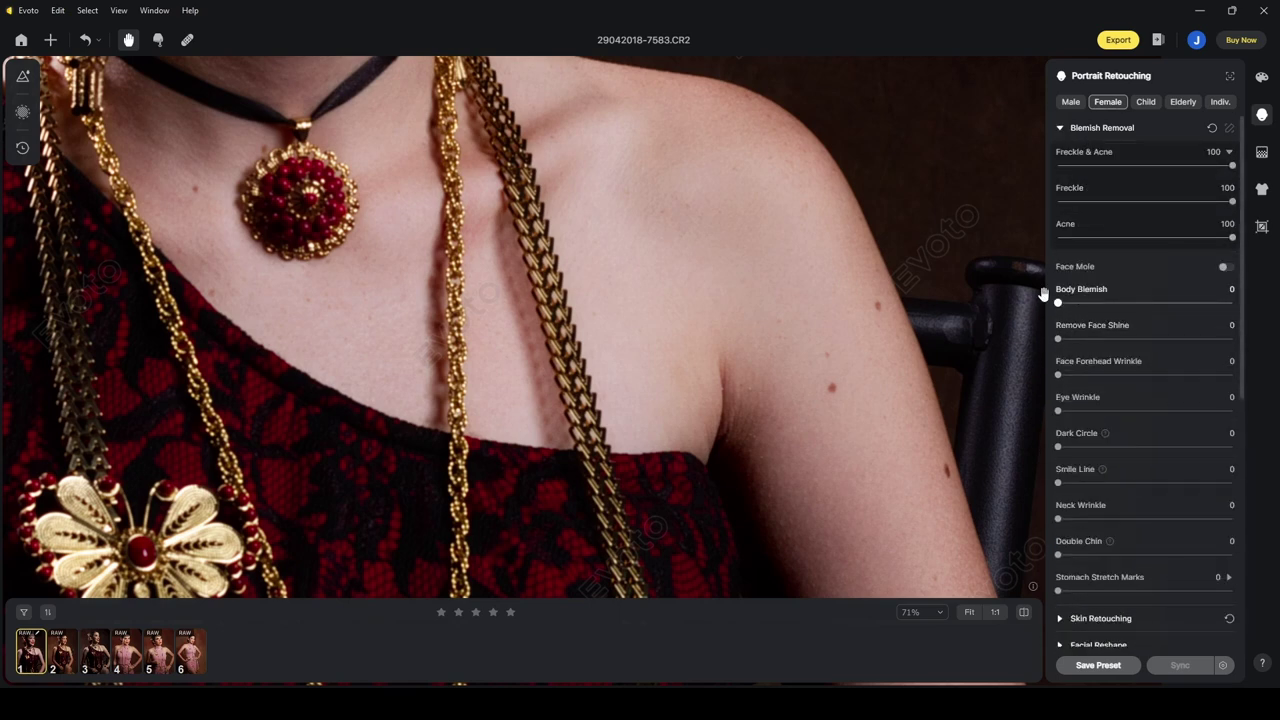
click(1121, 303)
click(862, 395)
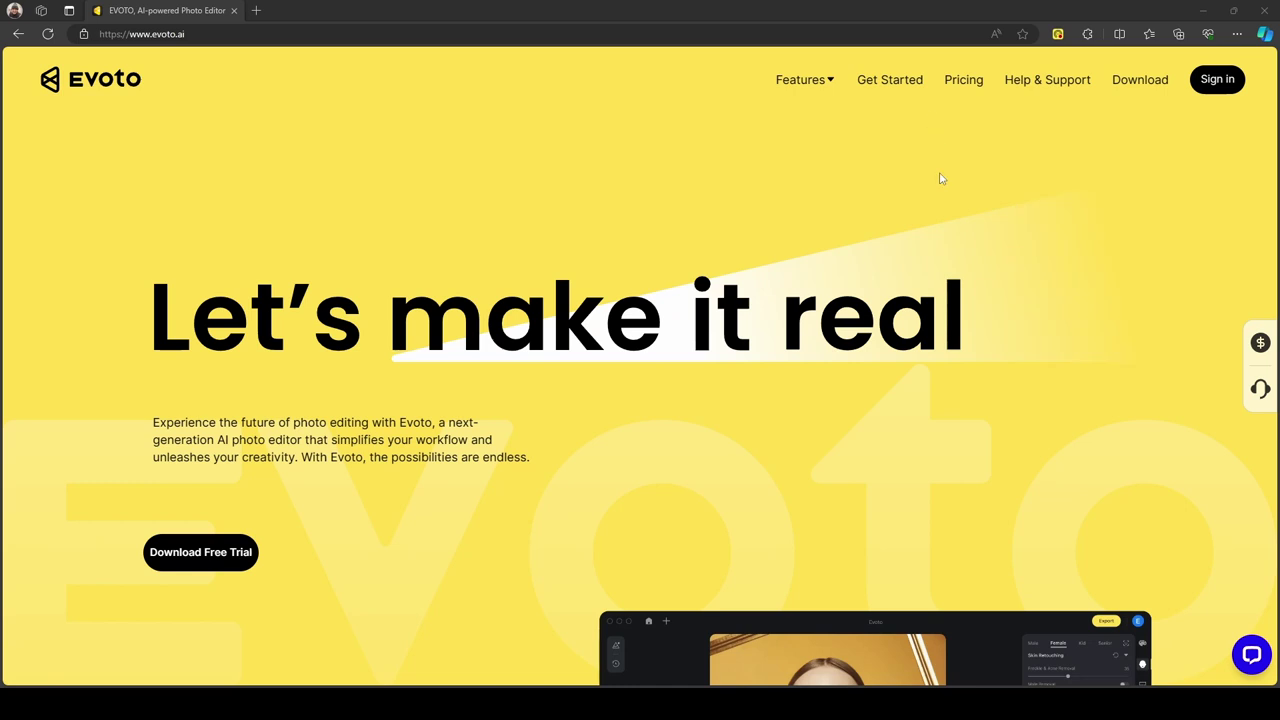
Switch to the Evoto website in the browser and view its pricing page with the Free Trial, Professional and Team plans.
click(965, 89)
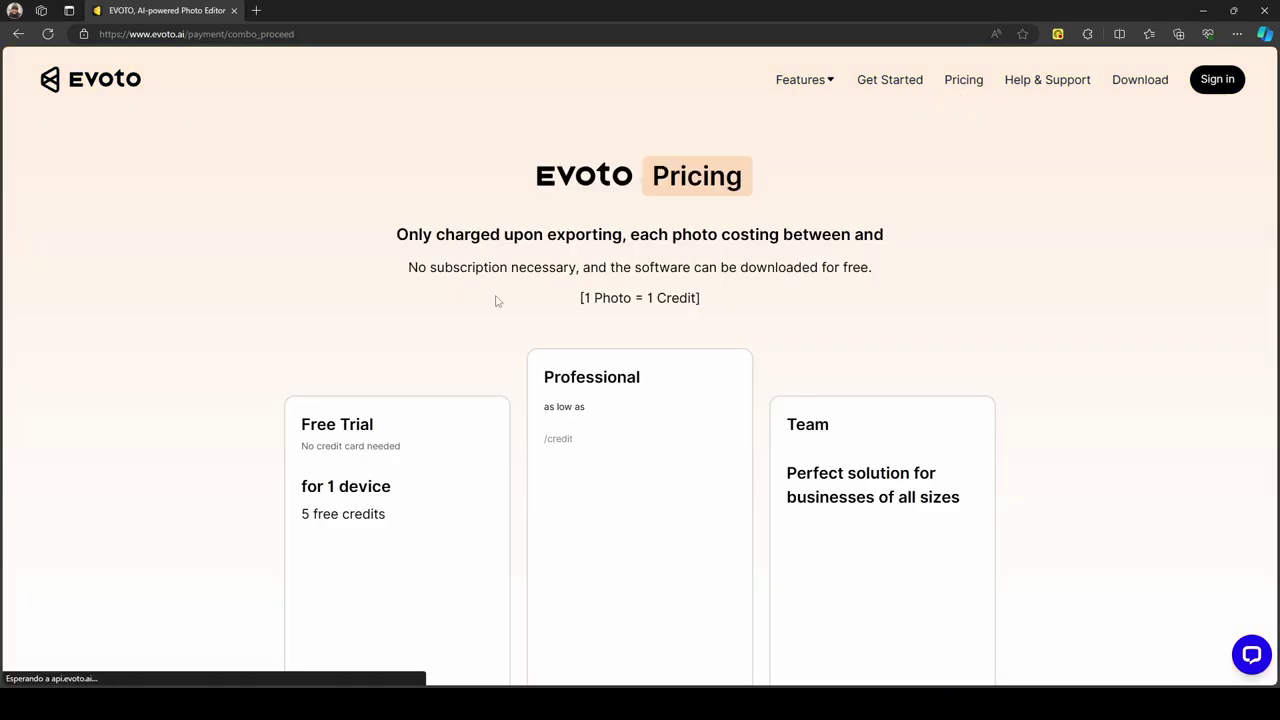
scroll(351, 423, down, 2)
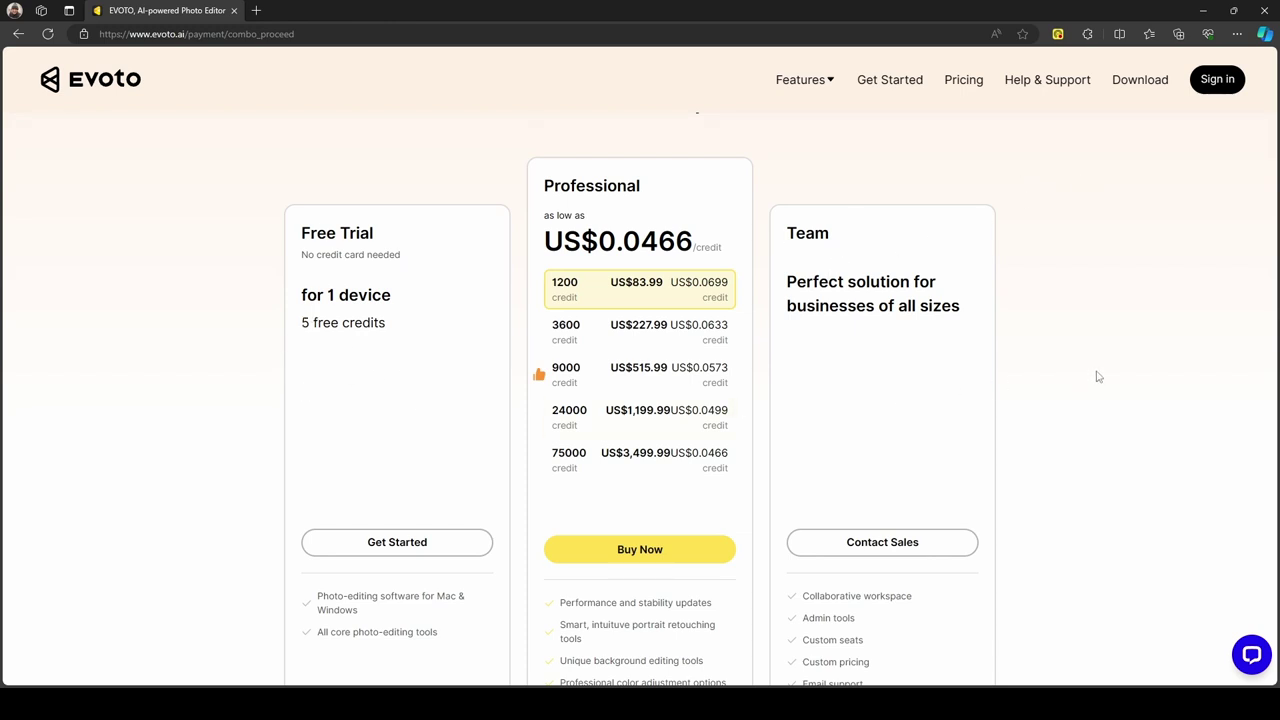
scroll(1100, 376, up, 3)
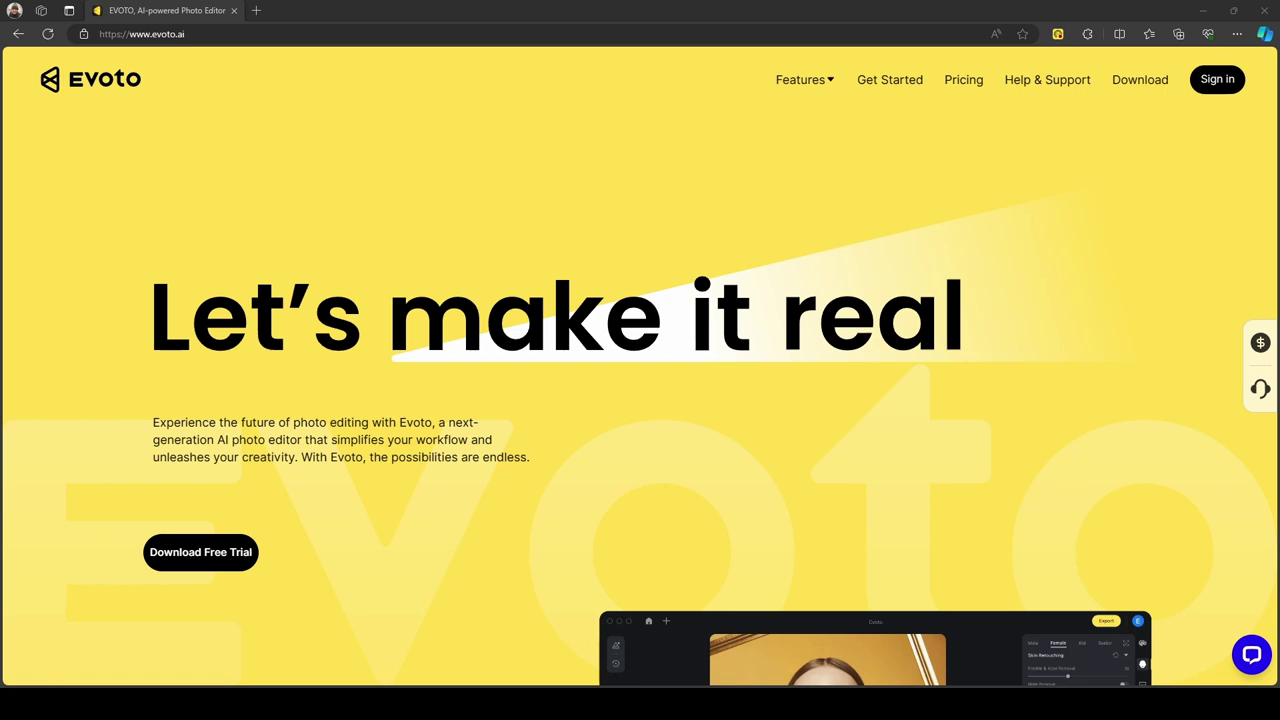
Examine the Evoto pricing terms on export charges, subscription and credits per photo, along with the Professional credit packages.
click(953, 83)
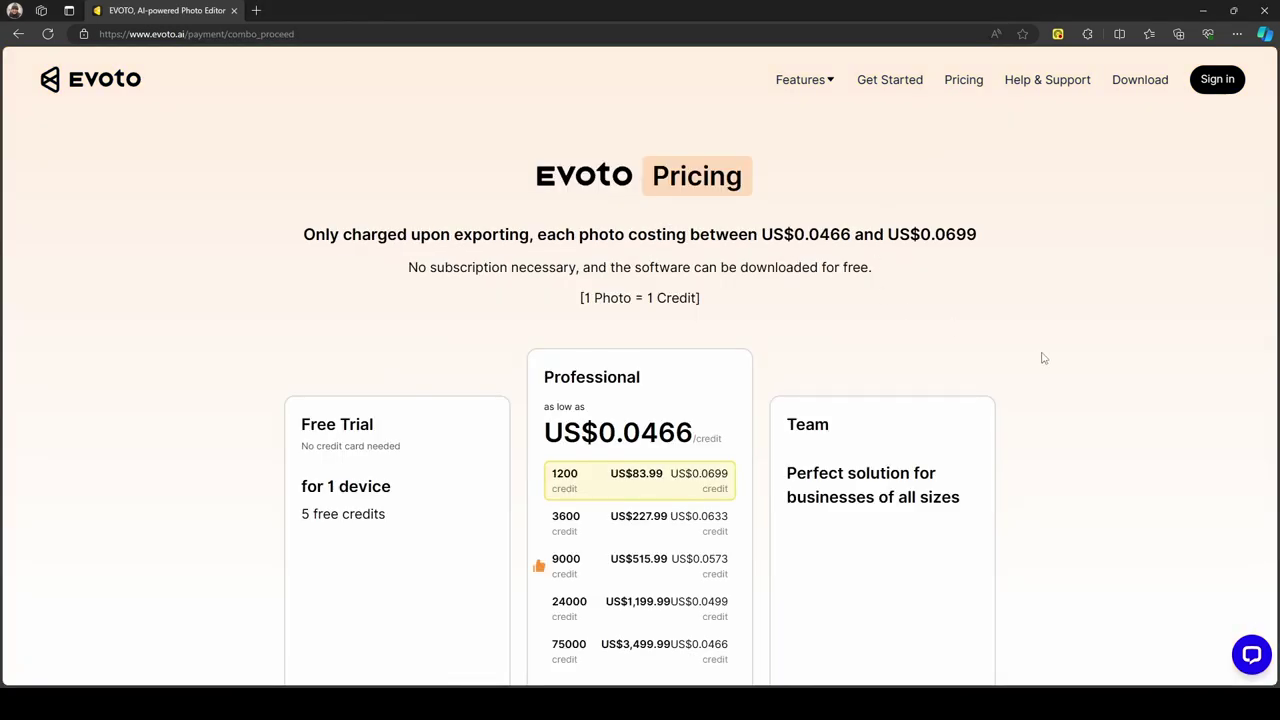
scroll(1176, 320, down, 1)
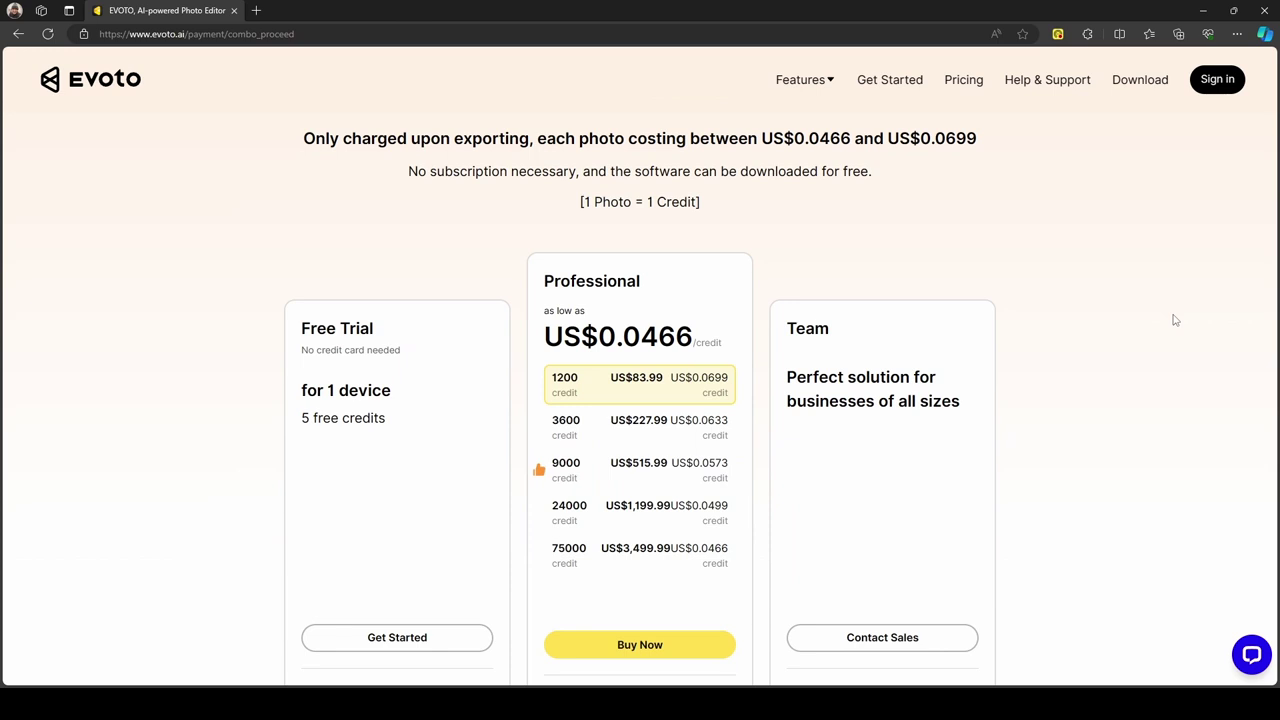
drag(303, 140, 530, 140)
click(452, 168)
drag(406, 171, 579, 176)
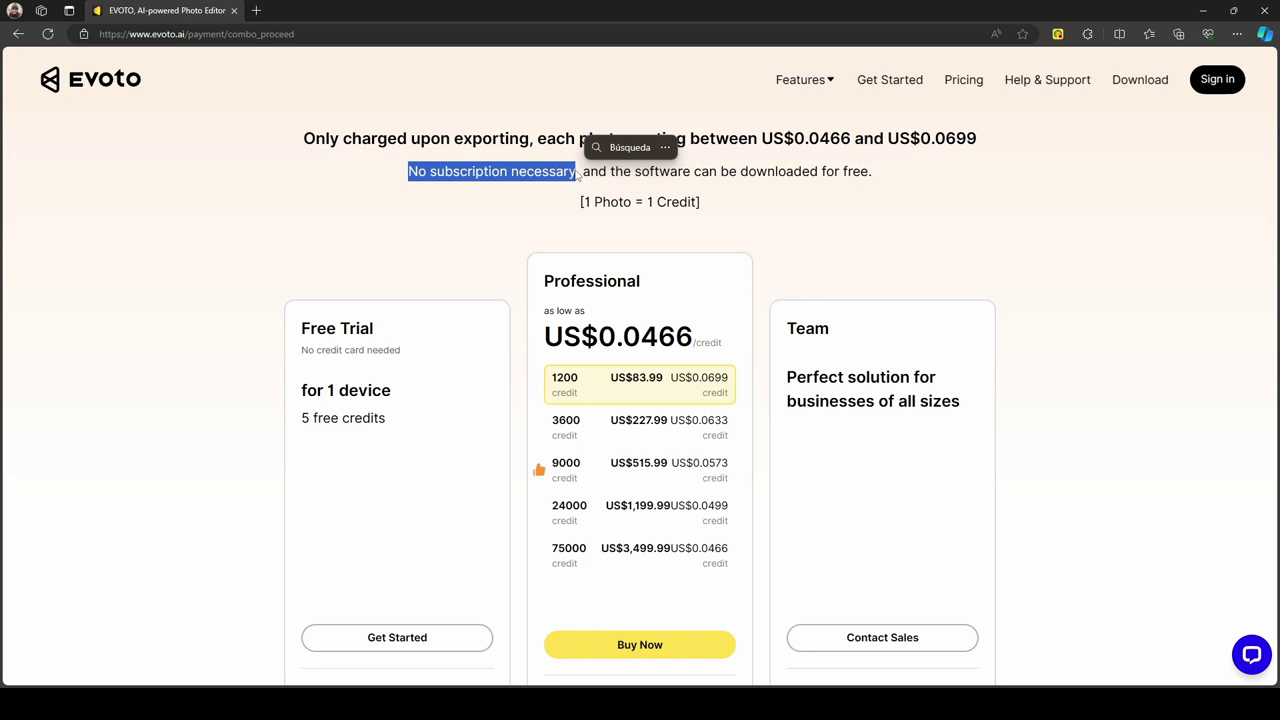
click(578, 175)
scroll(588, 305, up, 1)
drag(585, 299, 699, 302)
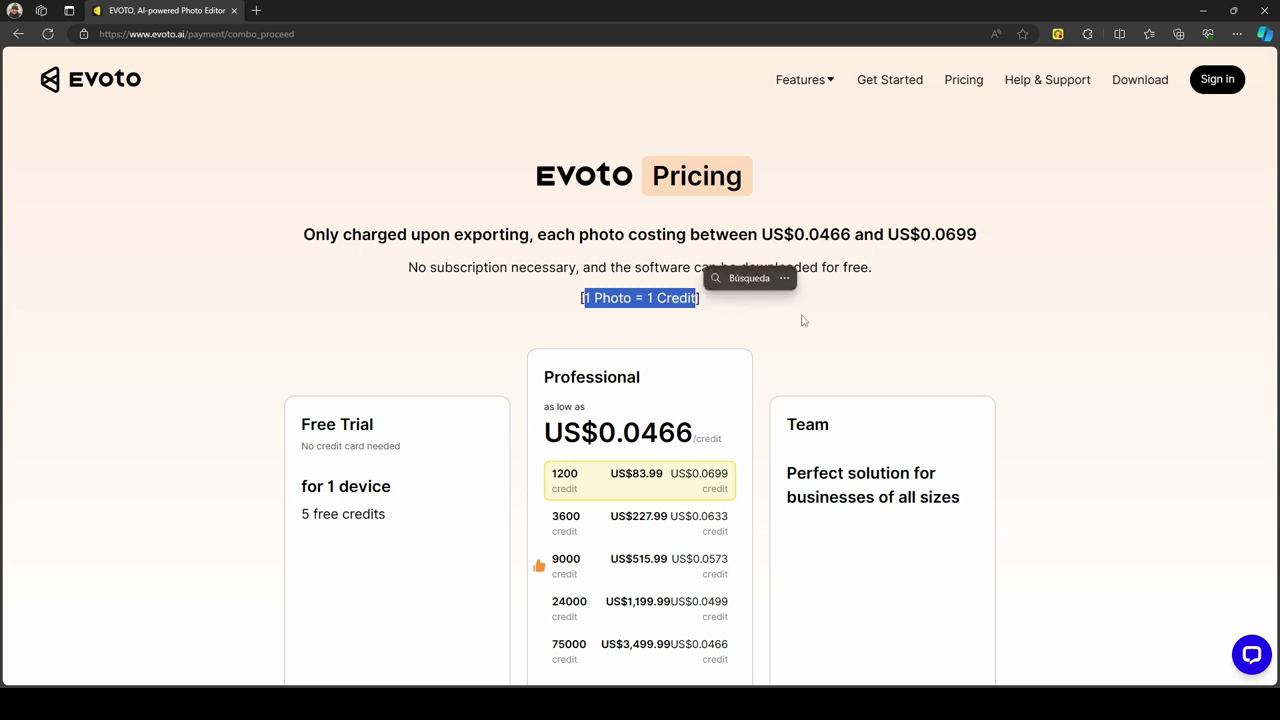
click(906, 320)
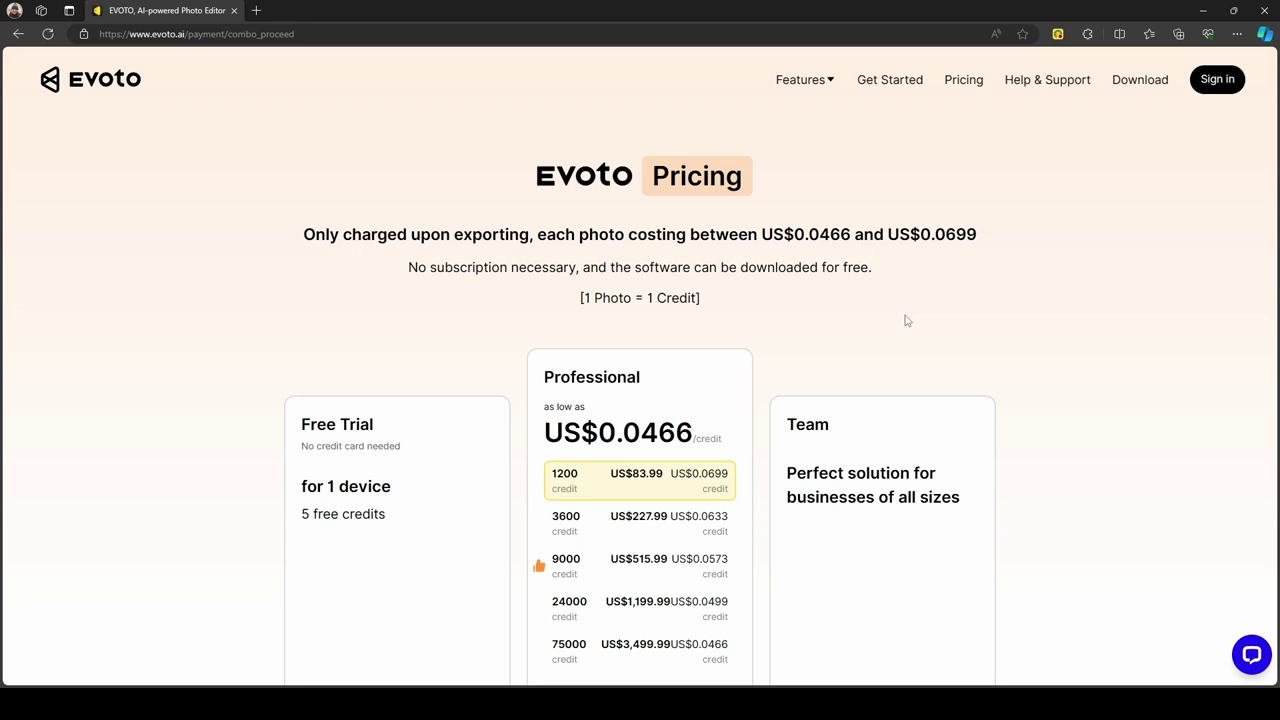
scroll(870, 360, down, 2)
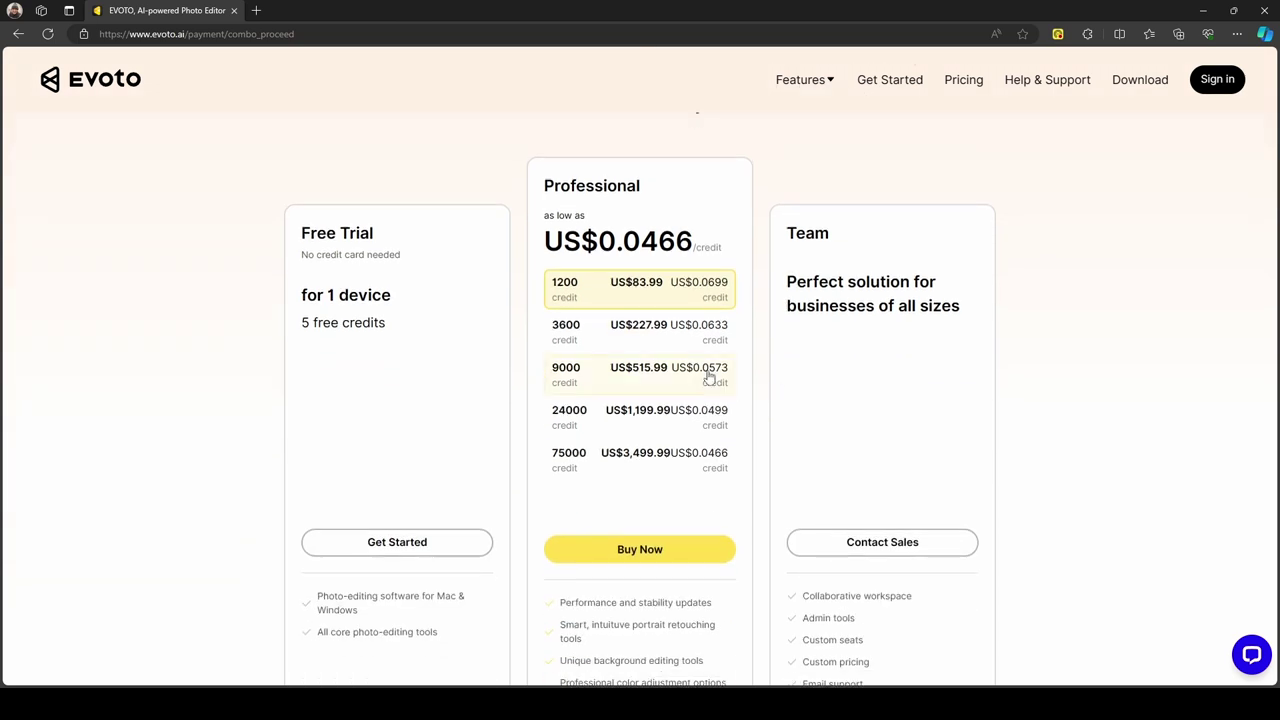
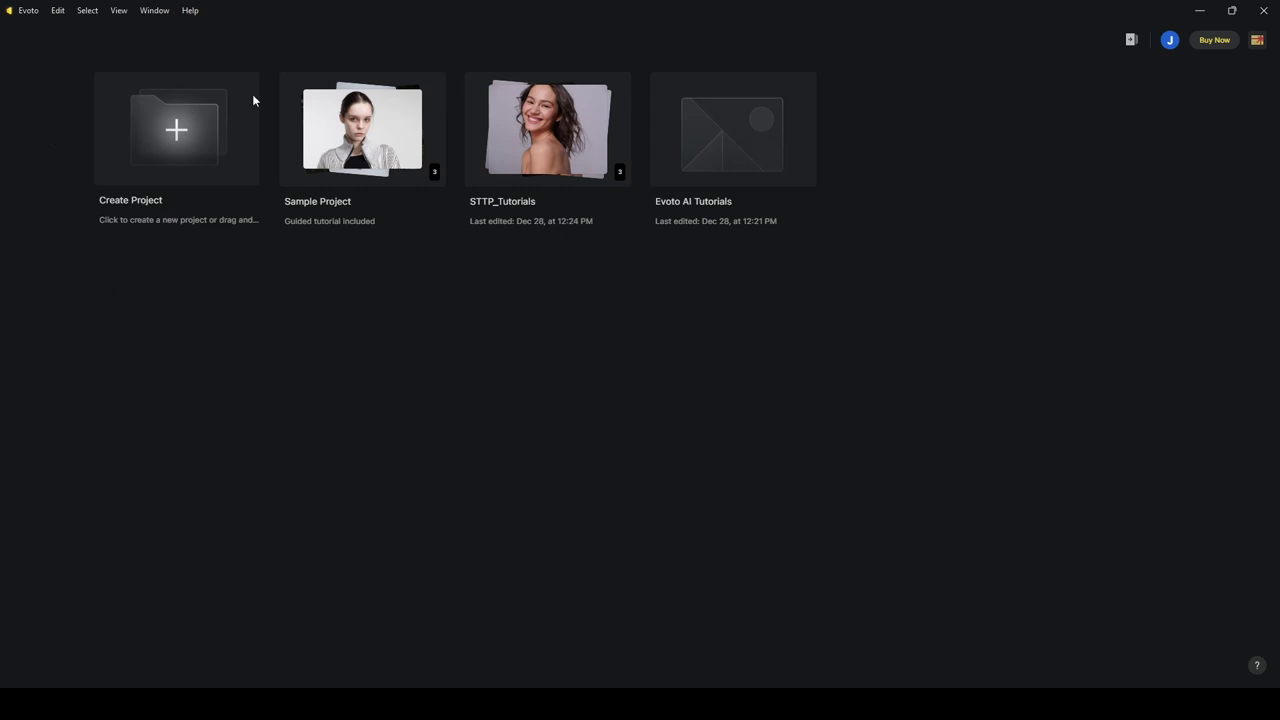
In the Evoto desktop app, create a new project named "Project 1".
click(187, 135)
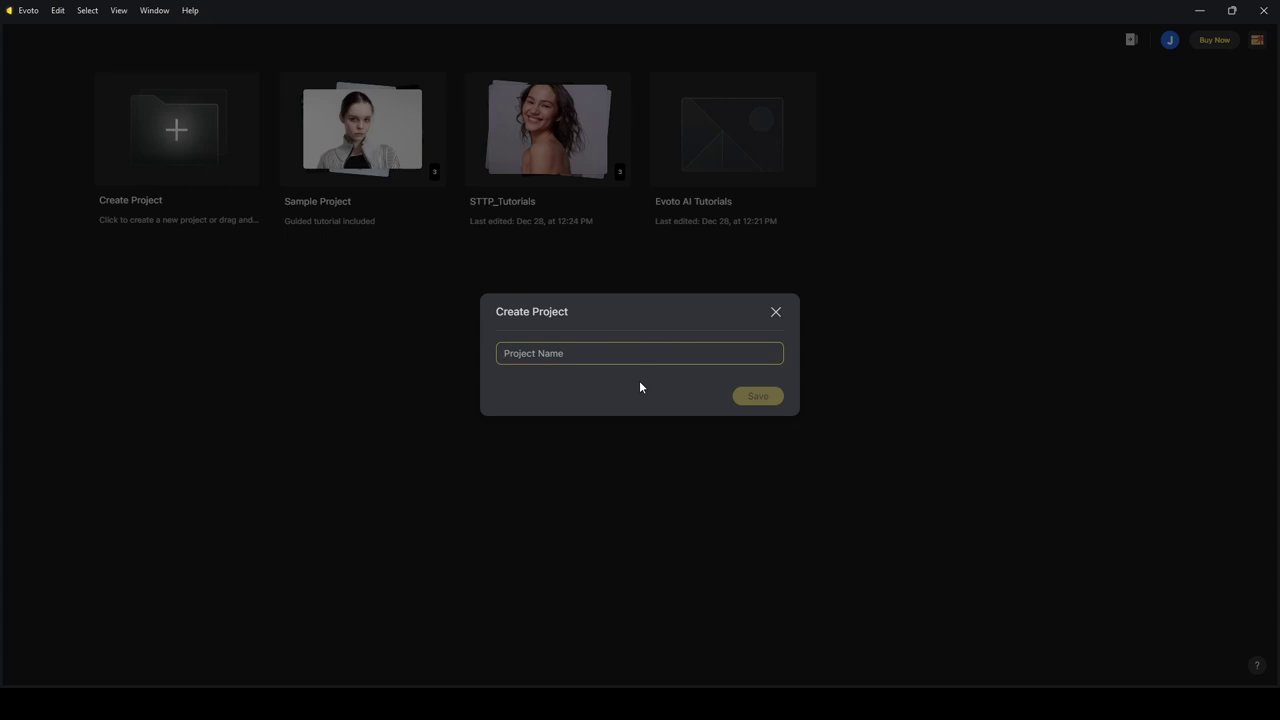
text(Project 1)
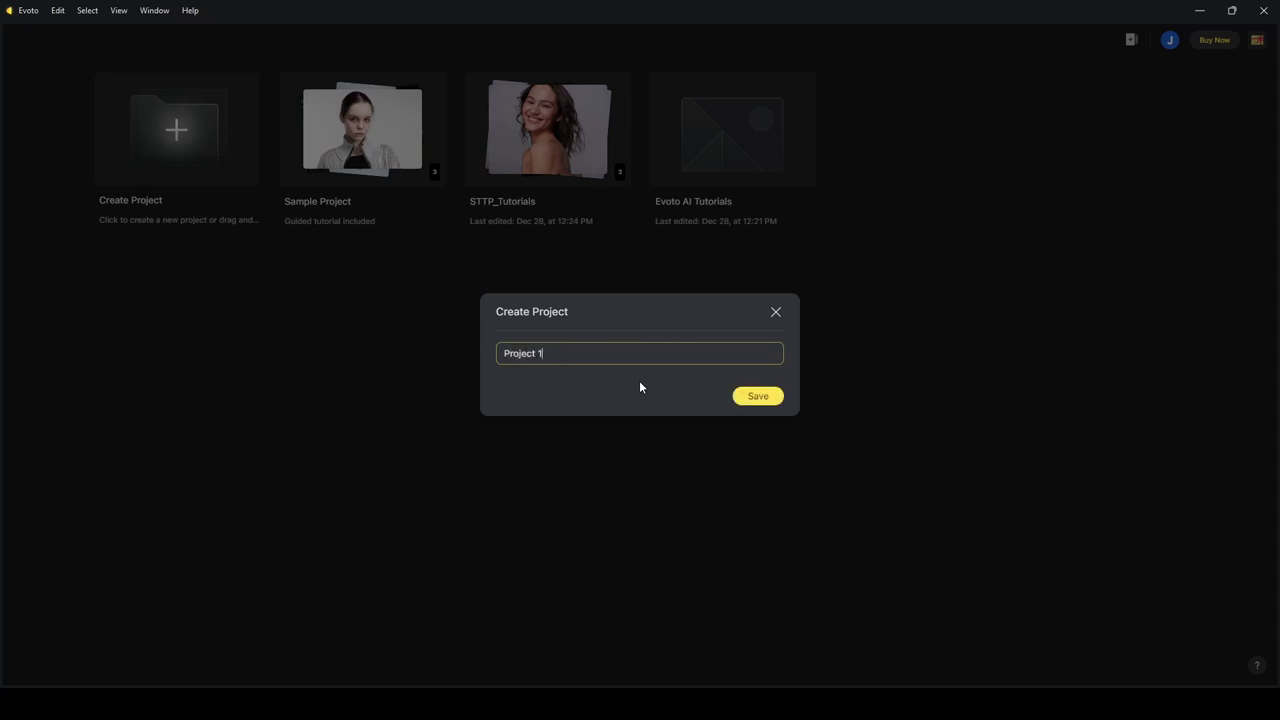
key(Return)
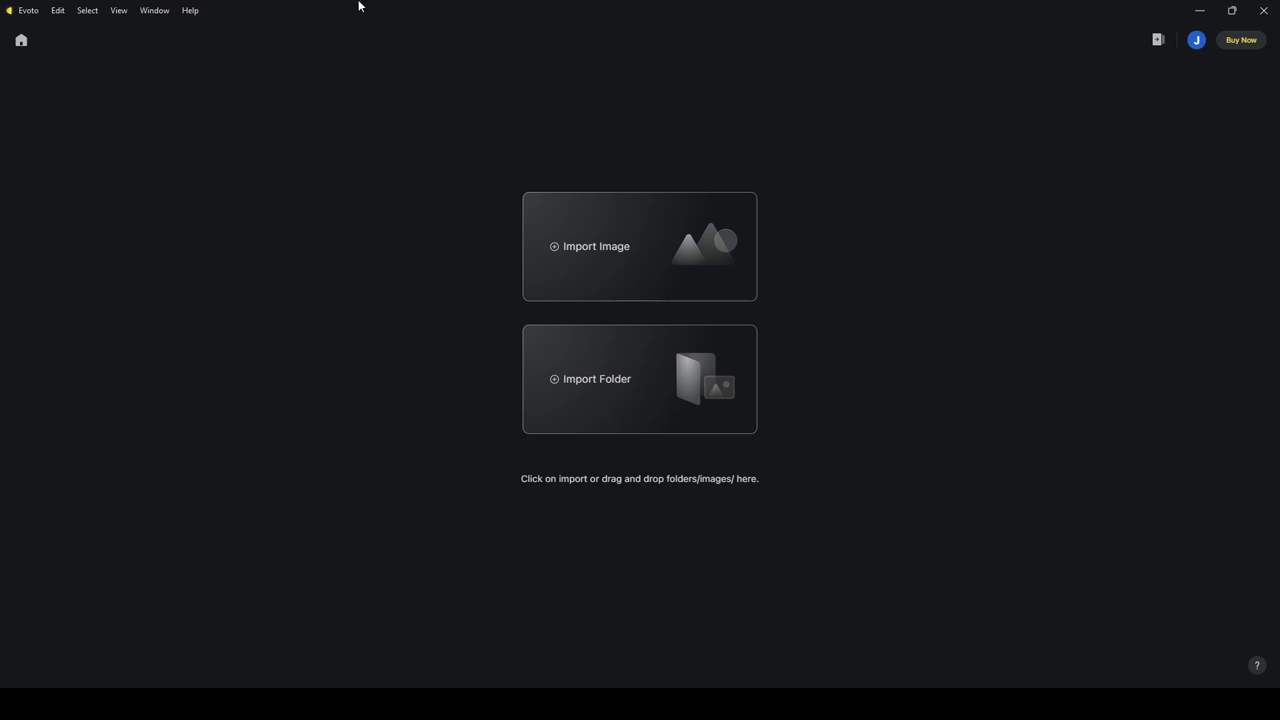
Return to the project overview and delete Project 1.
click(21, 41)
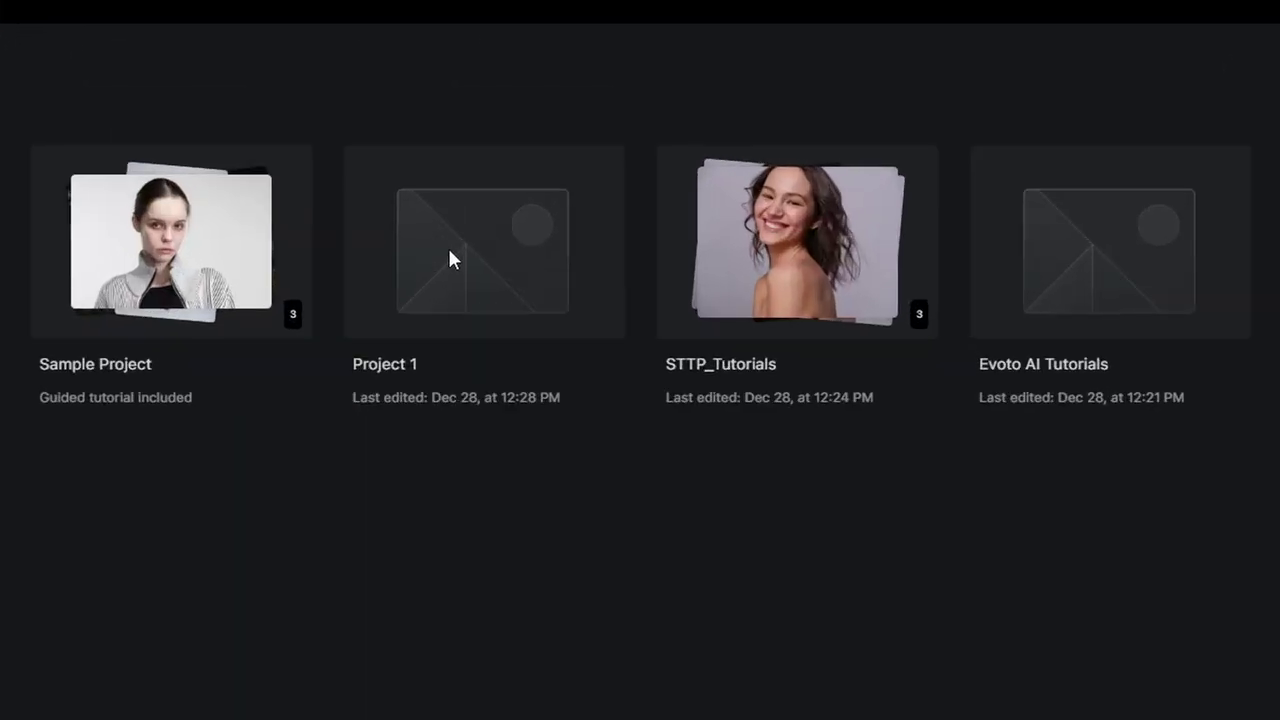
right_click(450, 260)
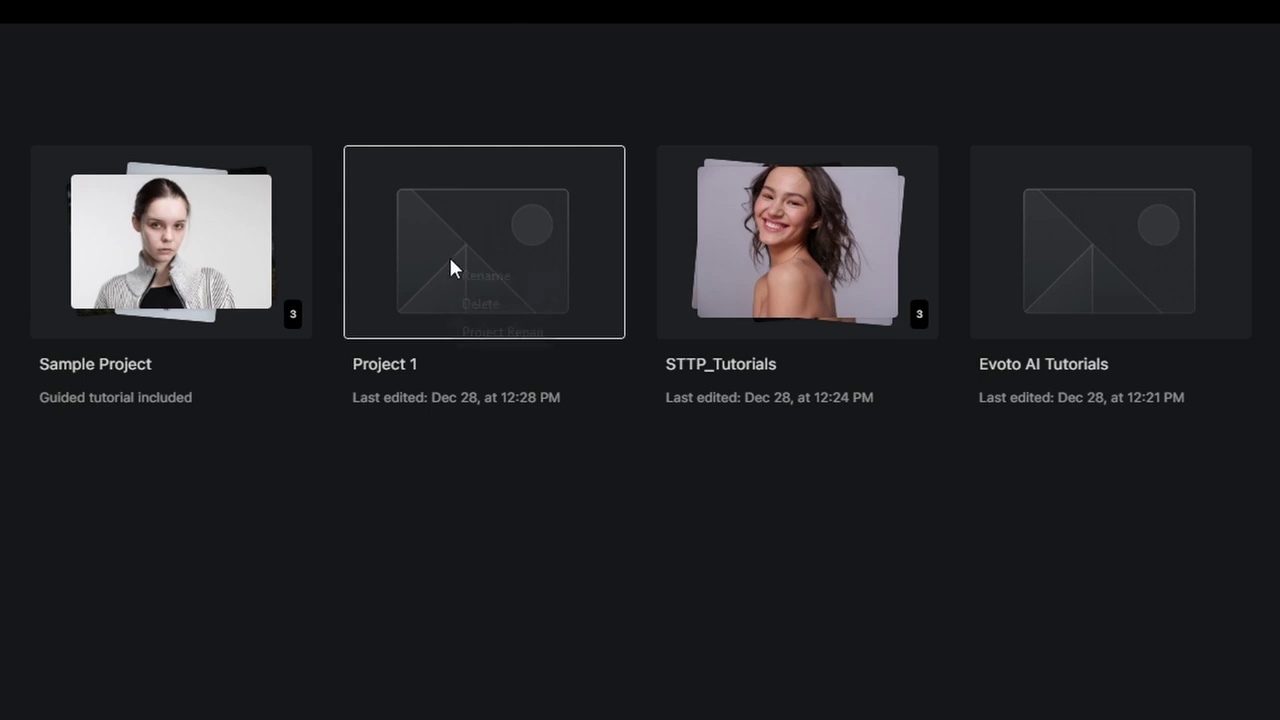
click(489, 303)
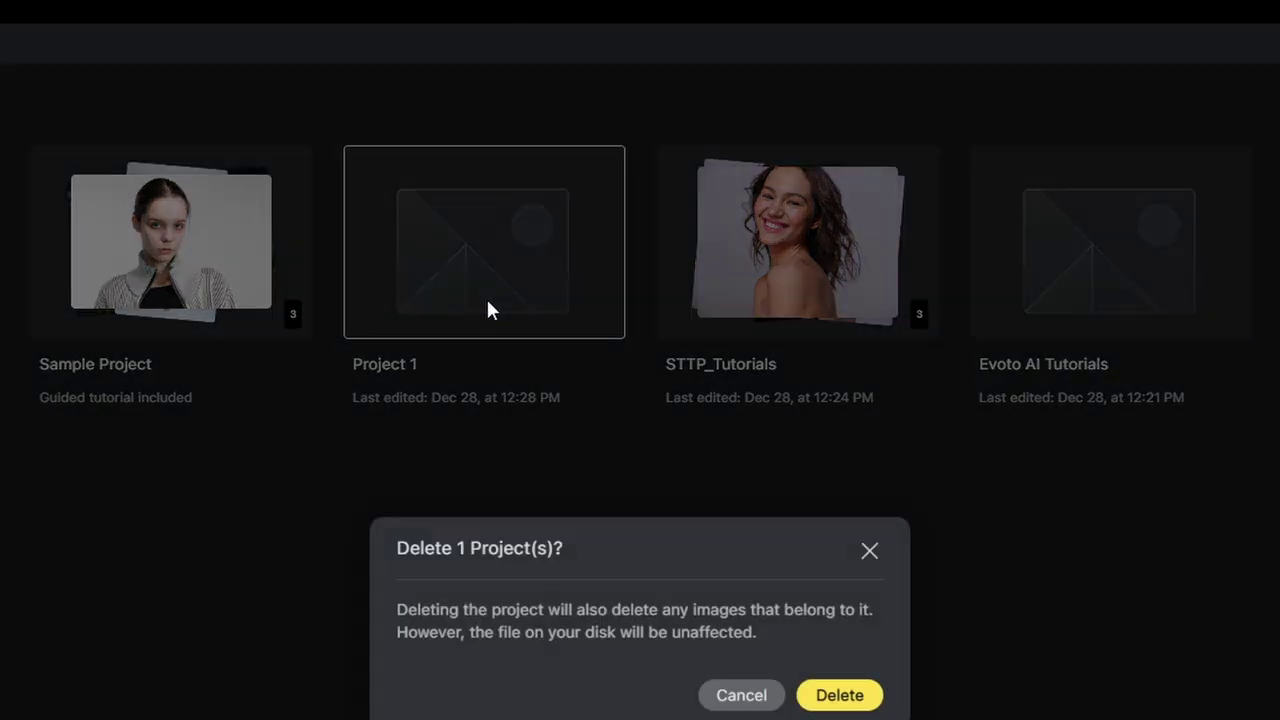
click(877, 700)
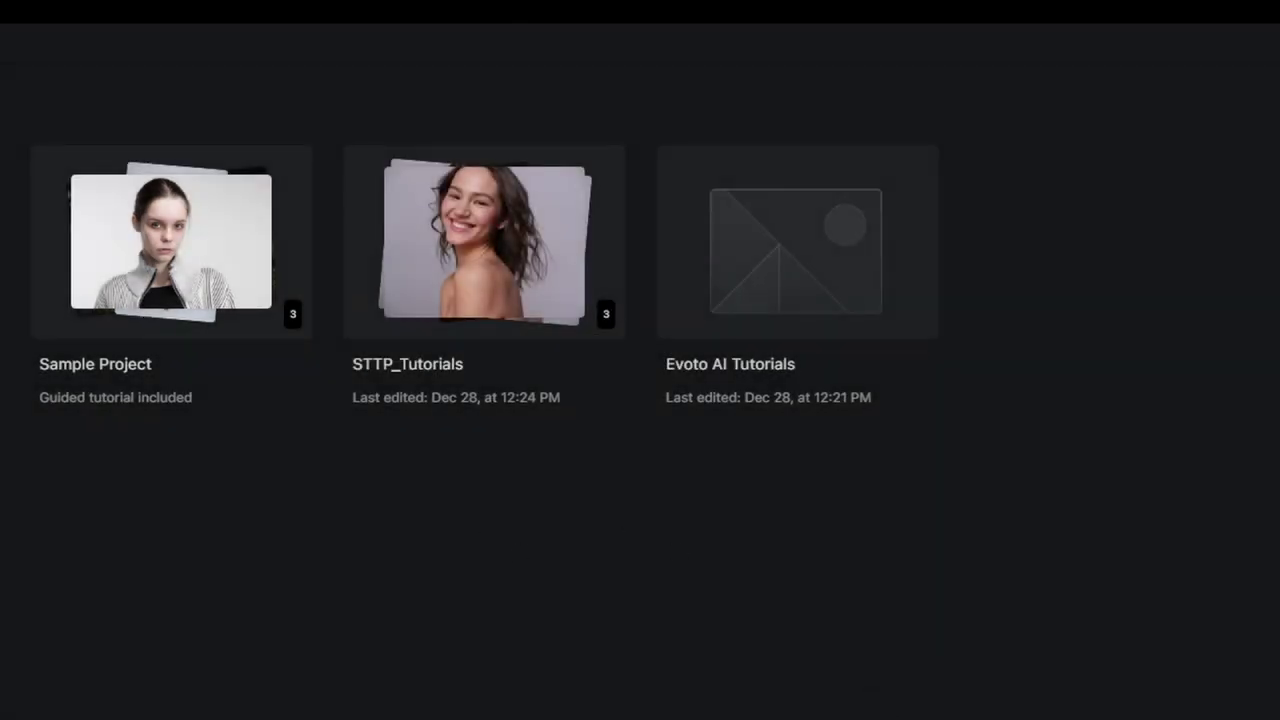
View the account's billing and usage details on the Evoto website, including export history and available packages, and close the browser.
click(1166, 40)
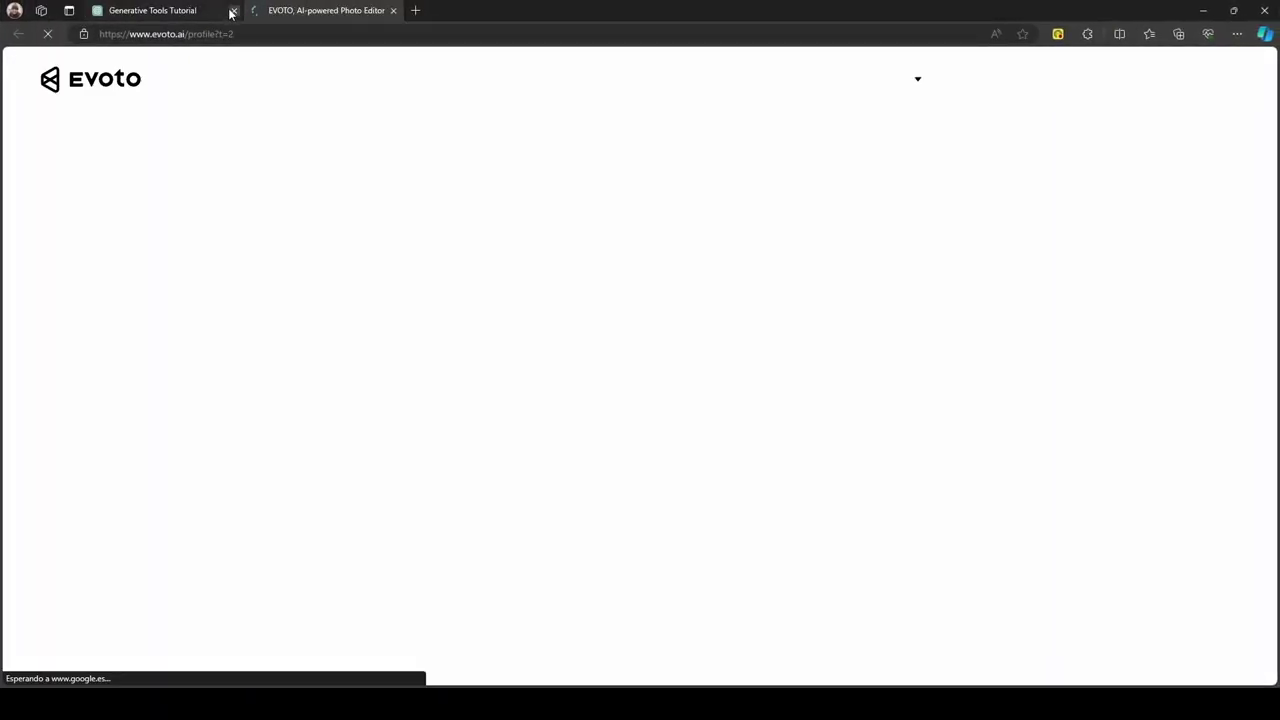
click(233, 11)
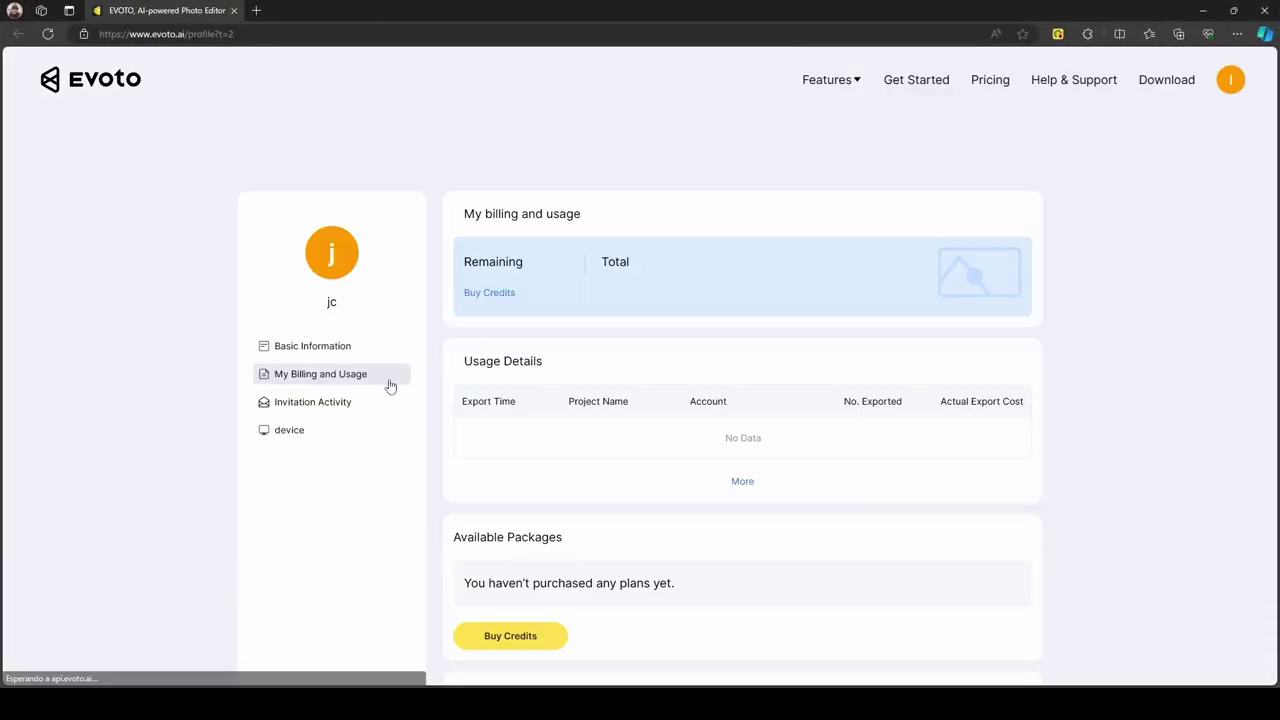
scroll(689, 494, down, 2)
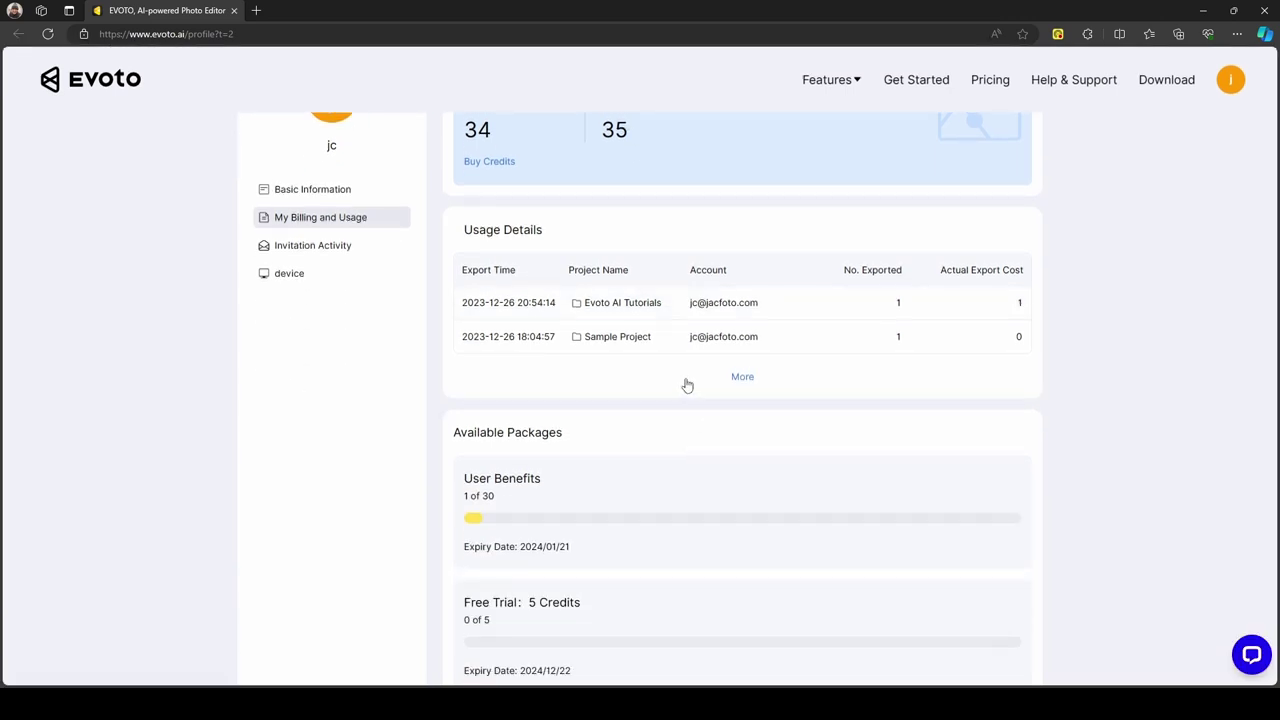
click(1263, 12)
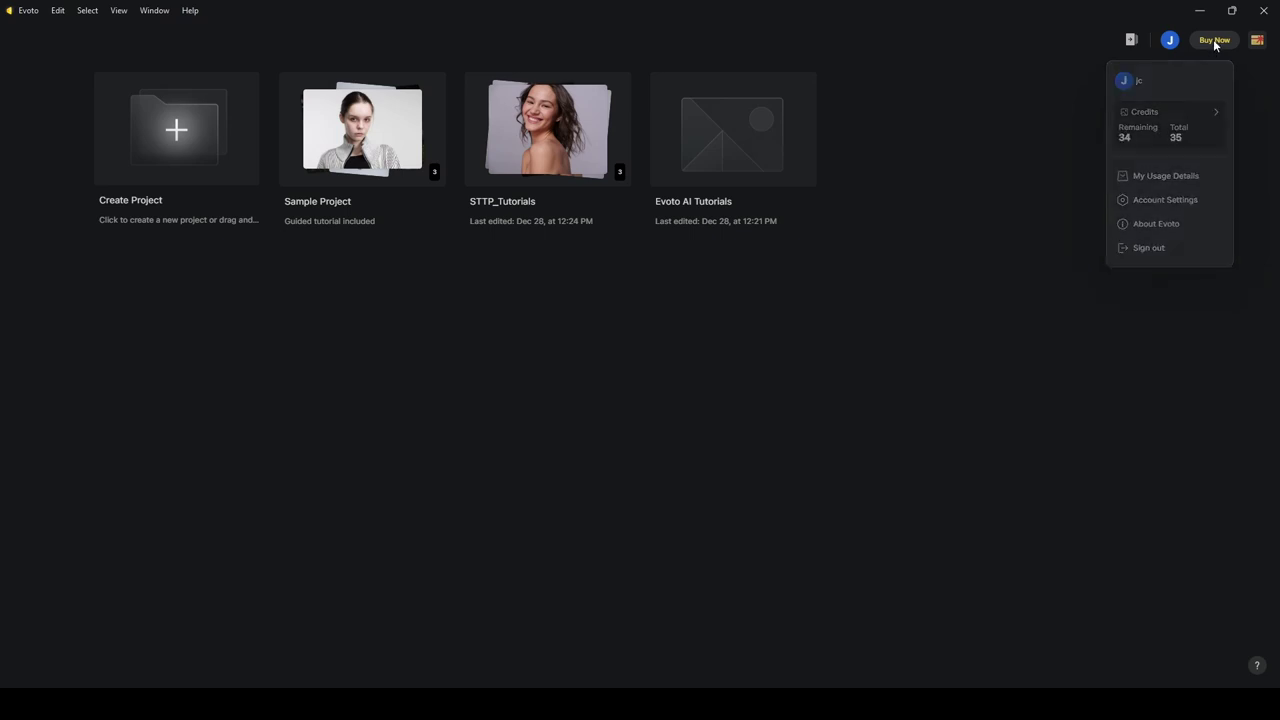
Review the Professional credit packages offered for purchase and the Earn 10 Credits survey, closing both without submitting anything.
click(1213, 39)
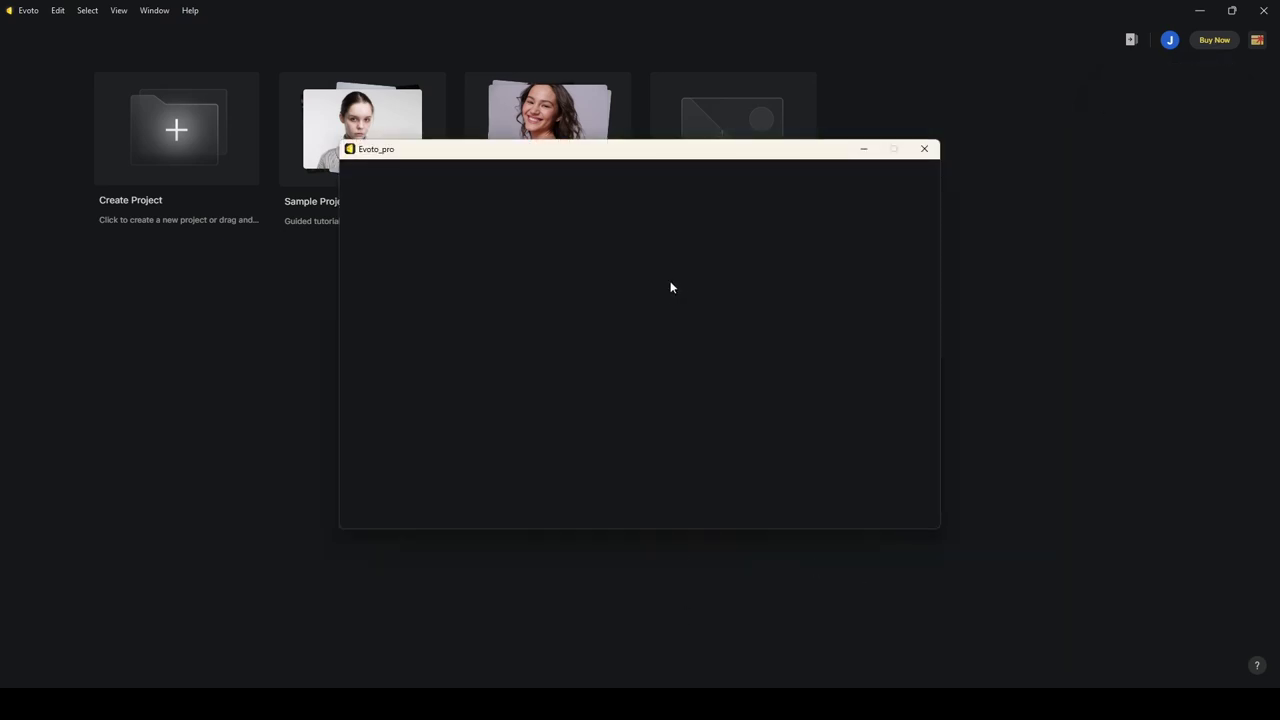
scroll(526, 342, down, 1)
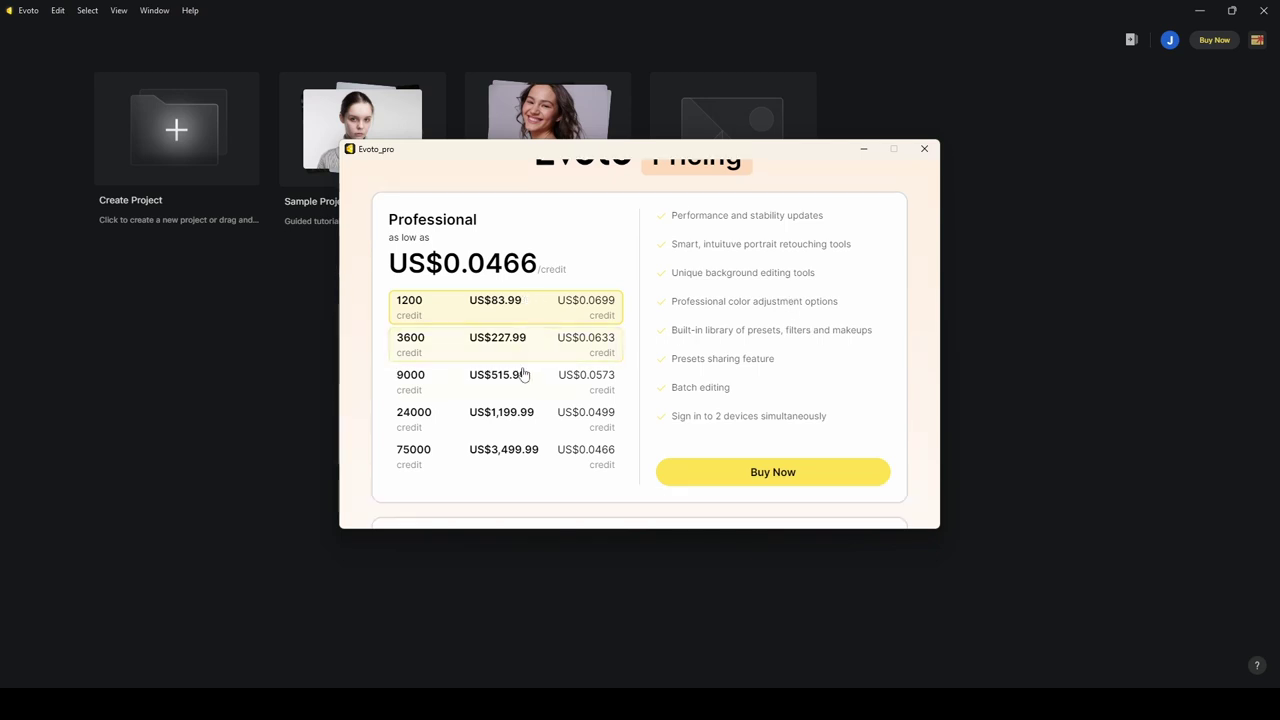
click(924, 148)
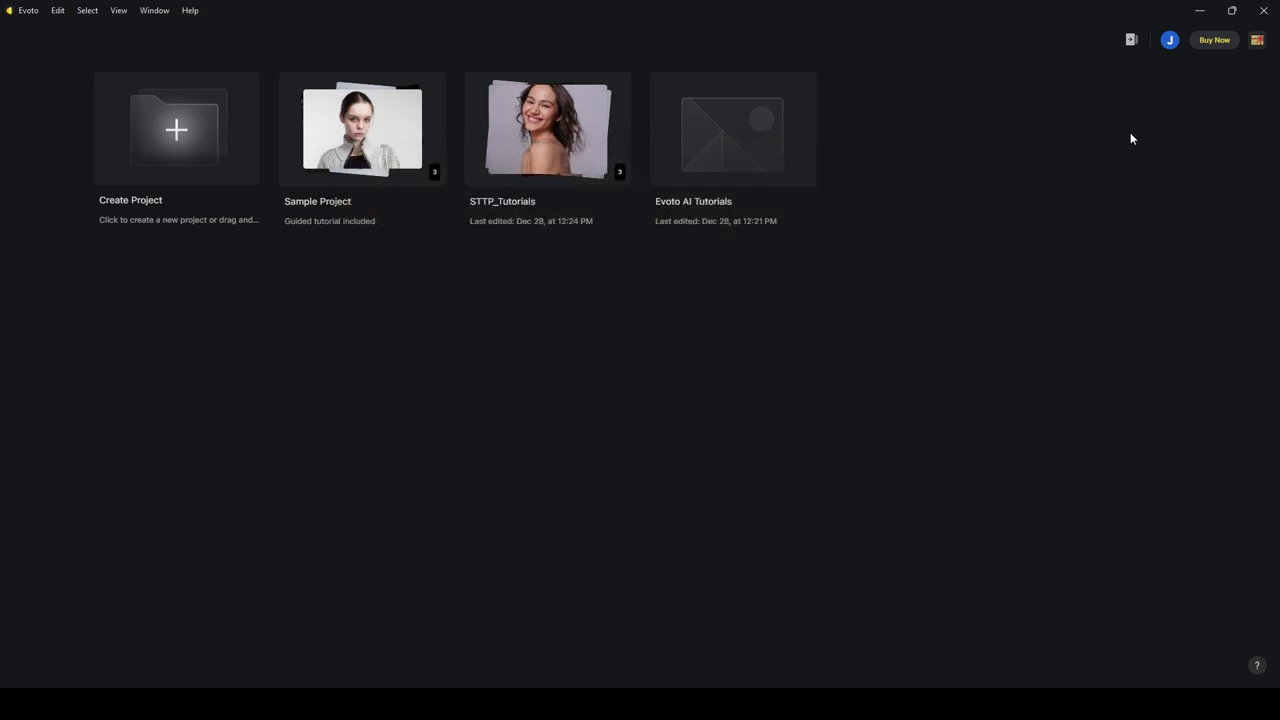
click(1257, 40)
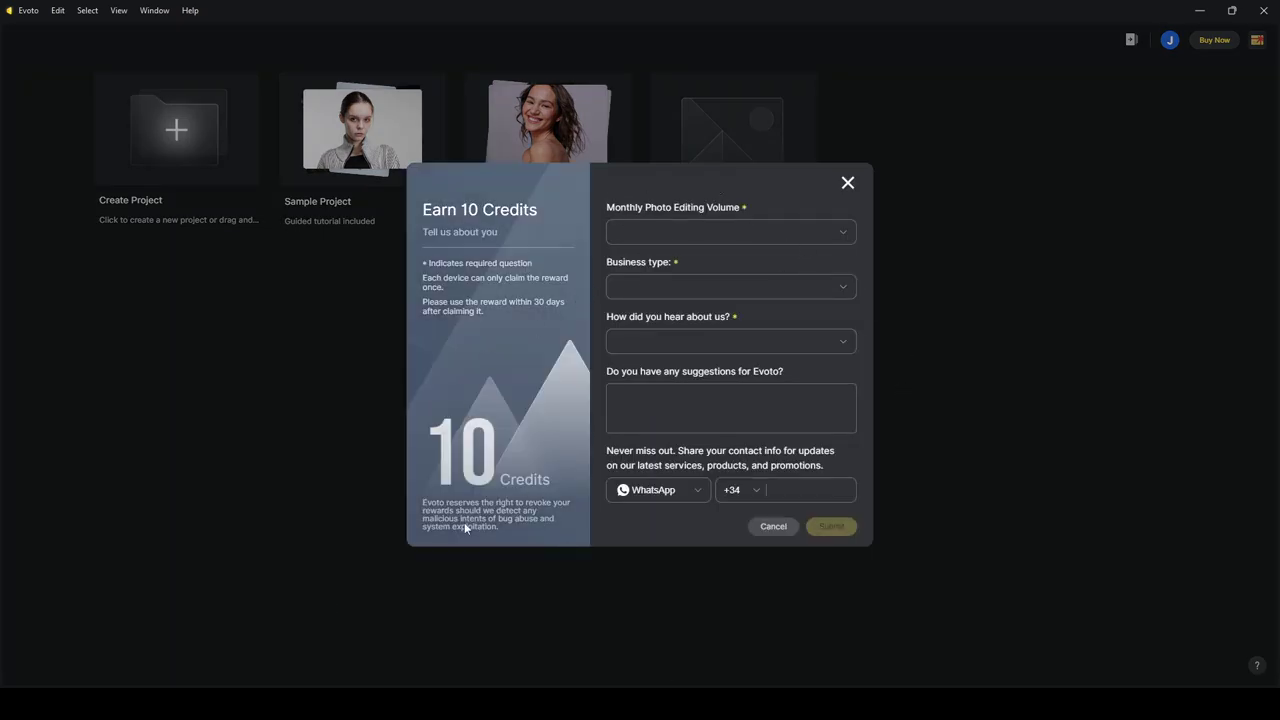
click(847, 185)
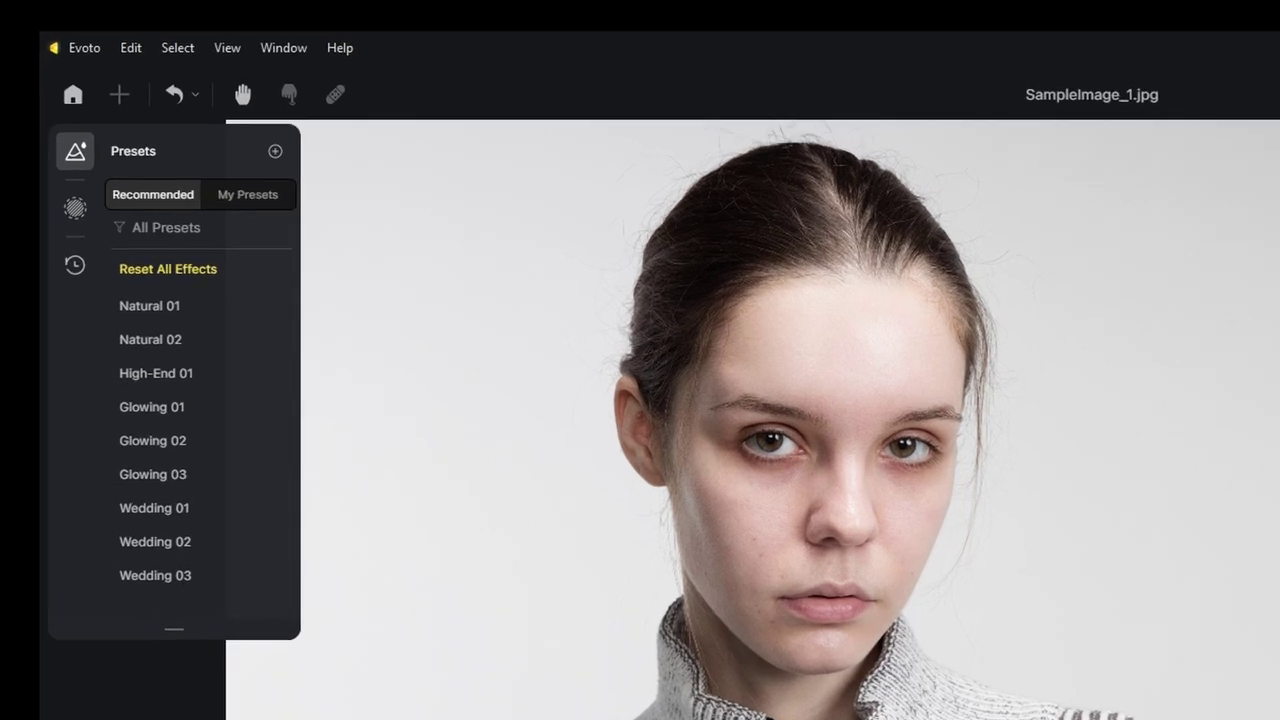
View the Color Masks and the edit History of SampleImage_1.jpg, and return to the project overview.
click(76, 209)
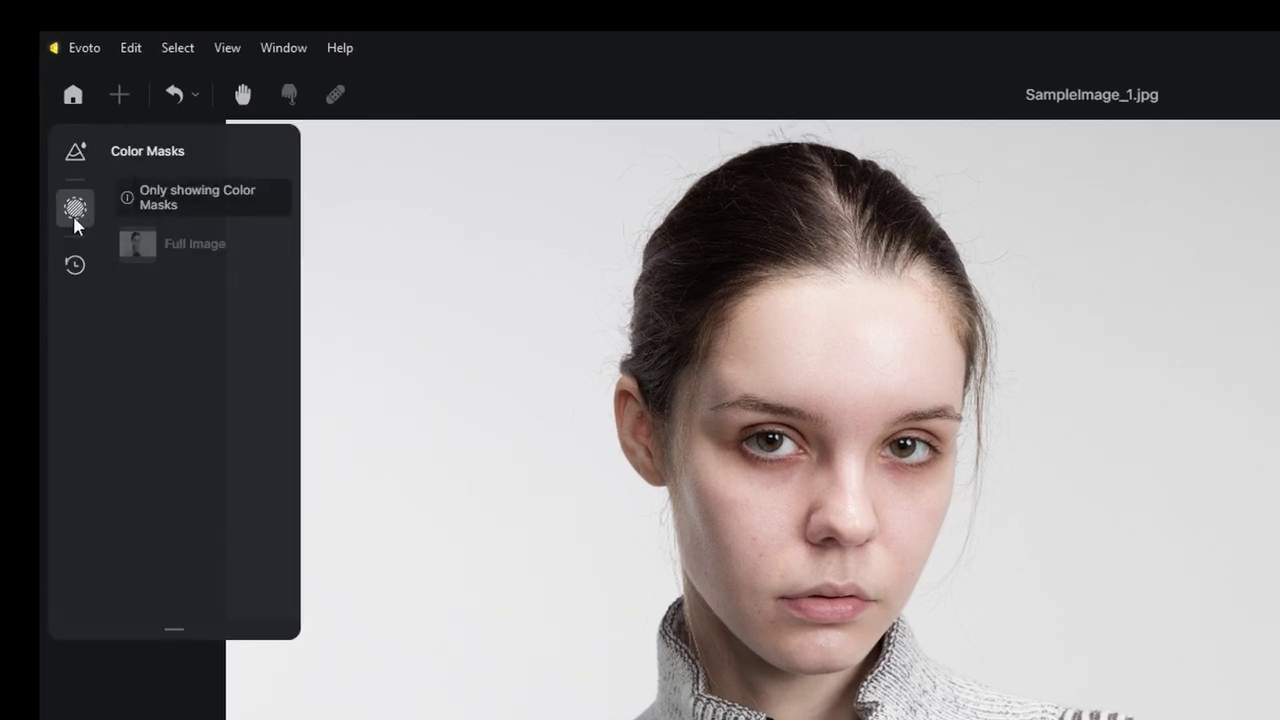
click(75, 264)
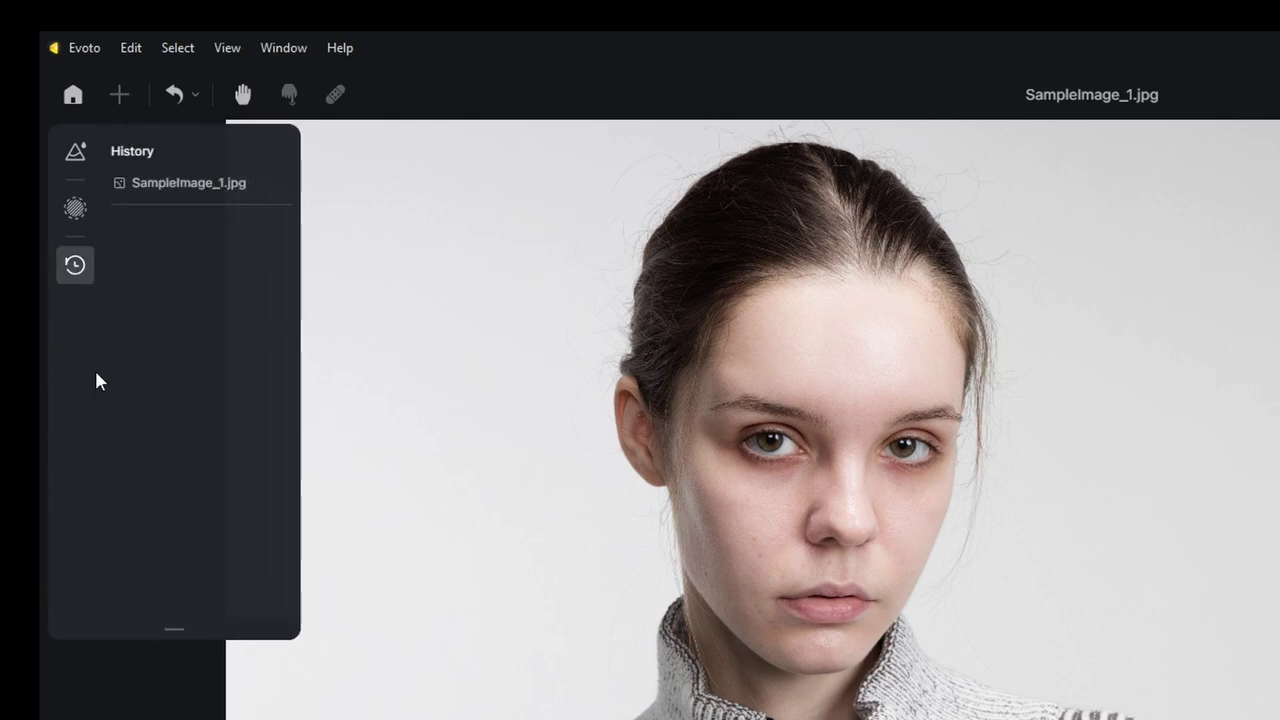
click(75, 264)
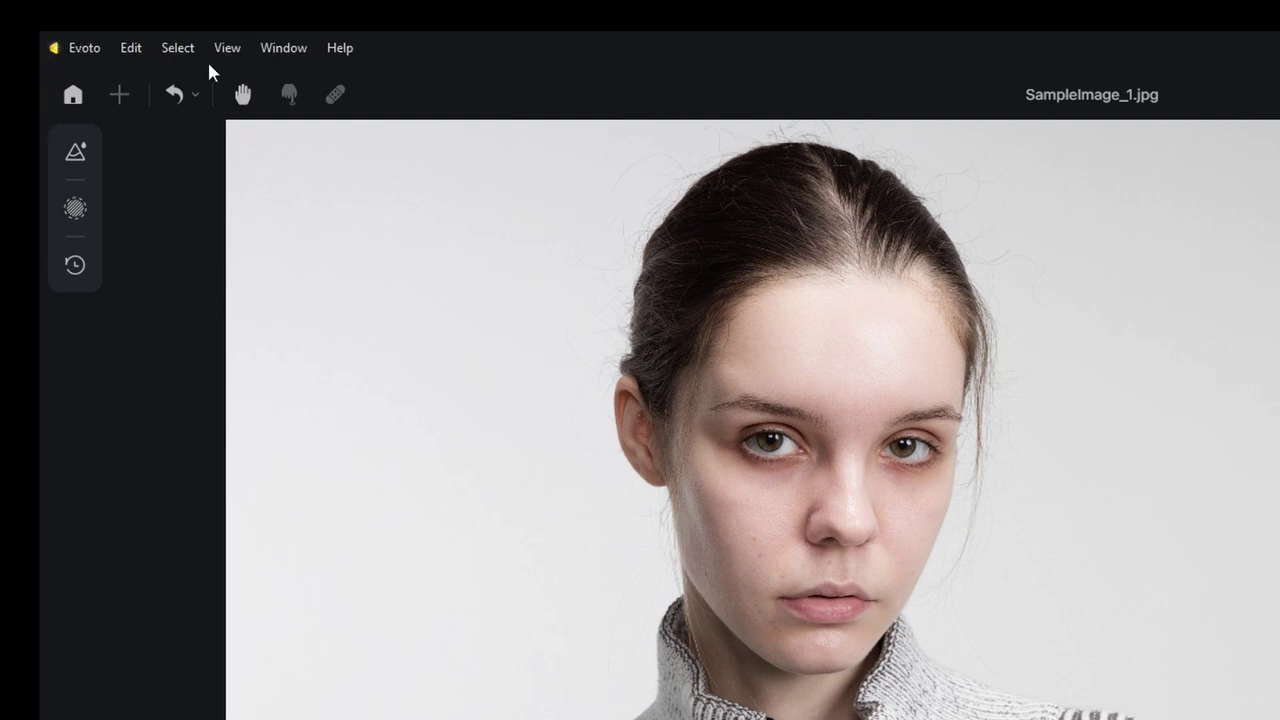
click(60, 96)
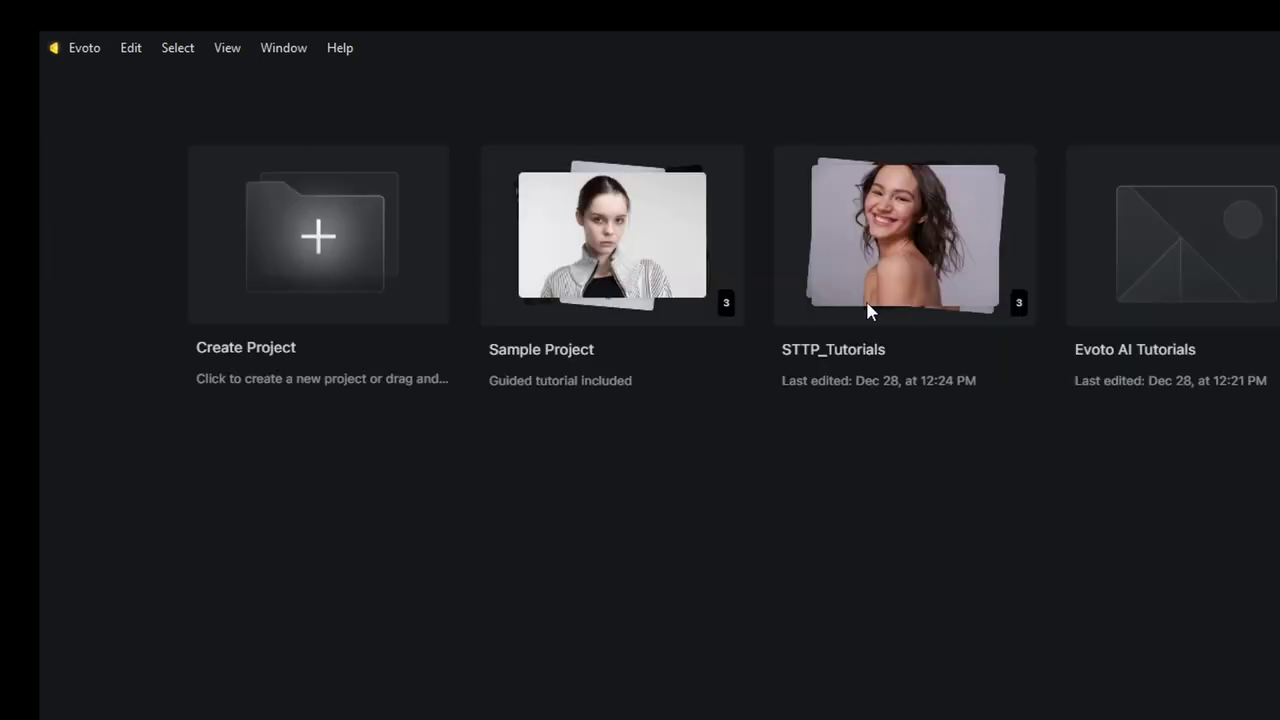
Open the Sample Project and view the options for resetting the effects on SampleImage_1.jpg.
click(641, 288)
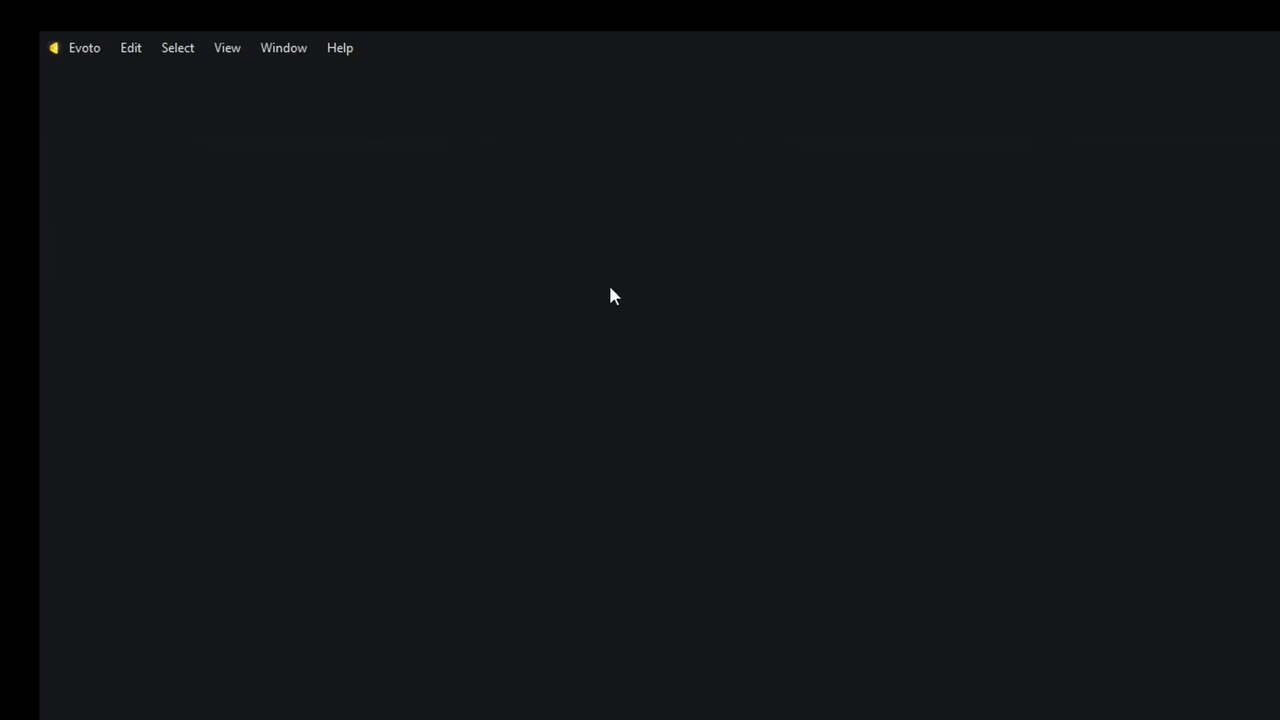
click(72, 155)
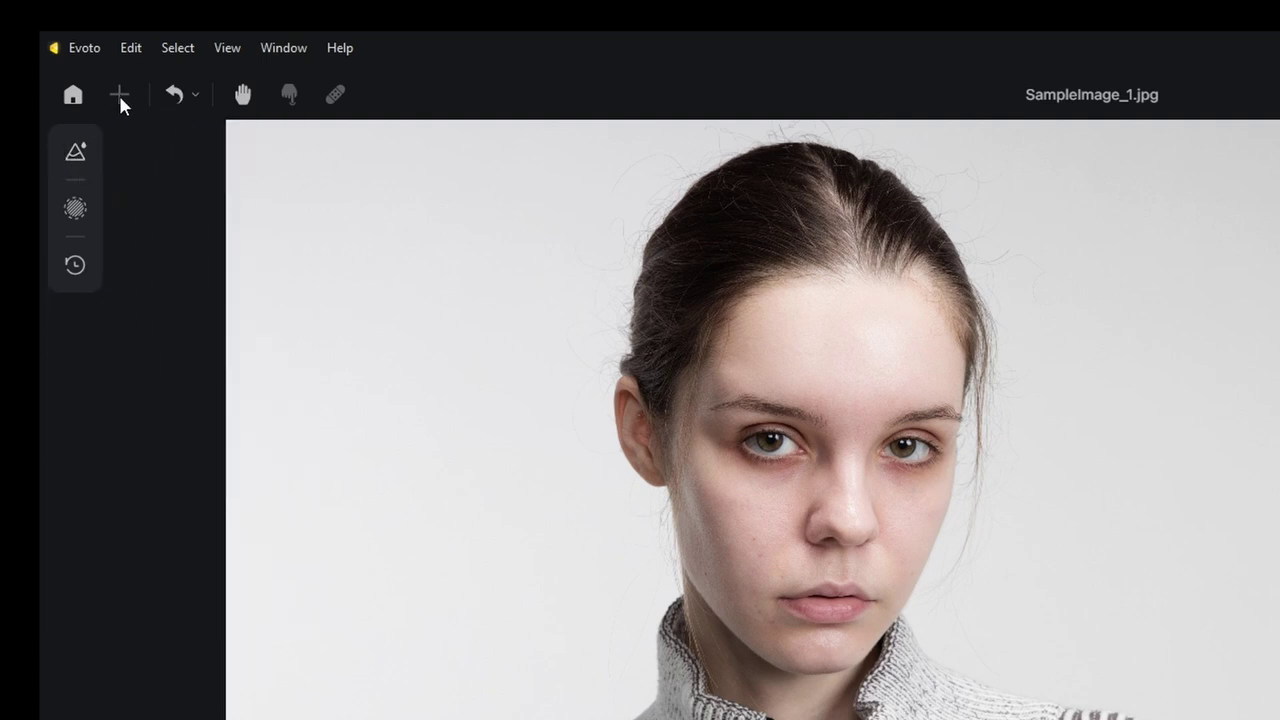
click(195, 96)
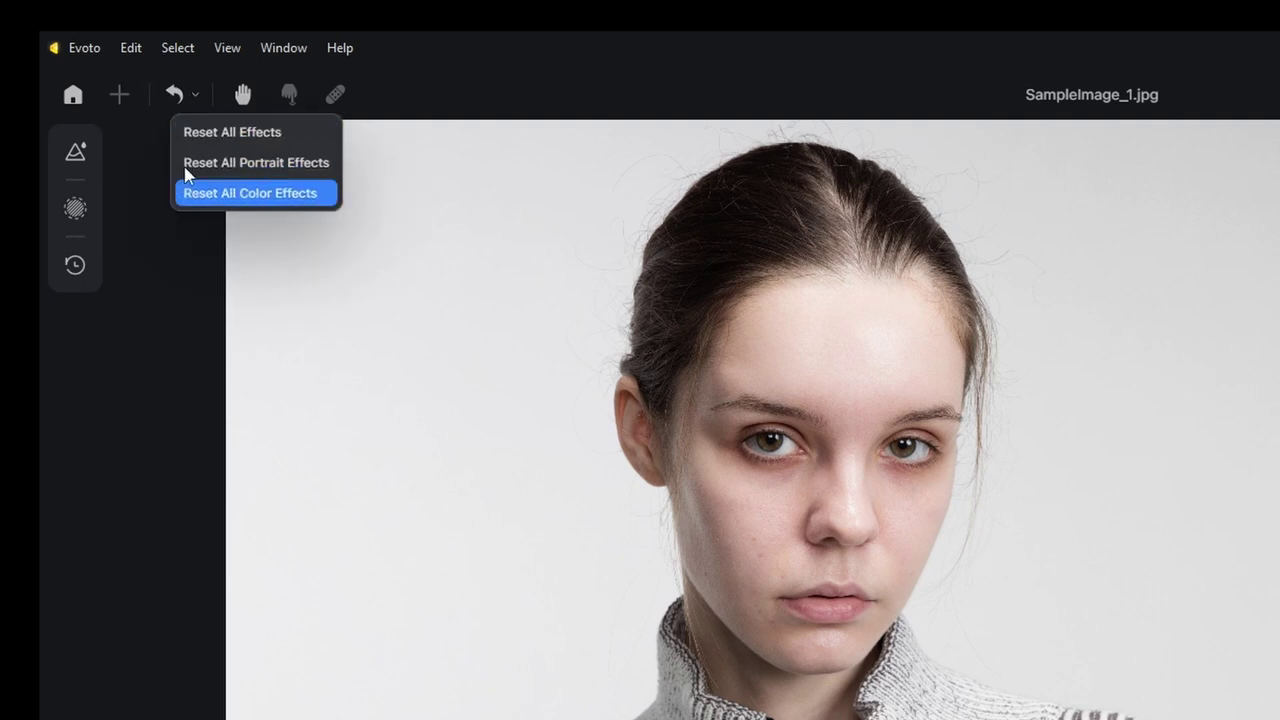
click(240, 100)
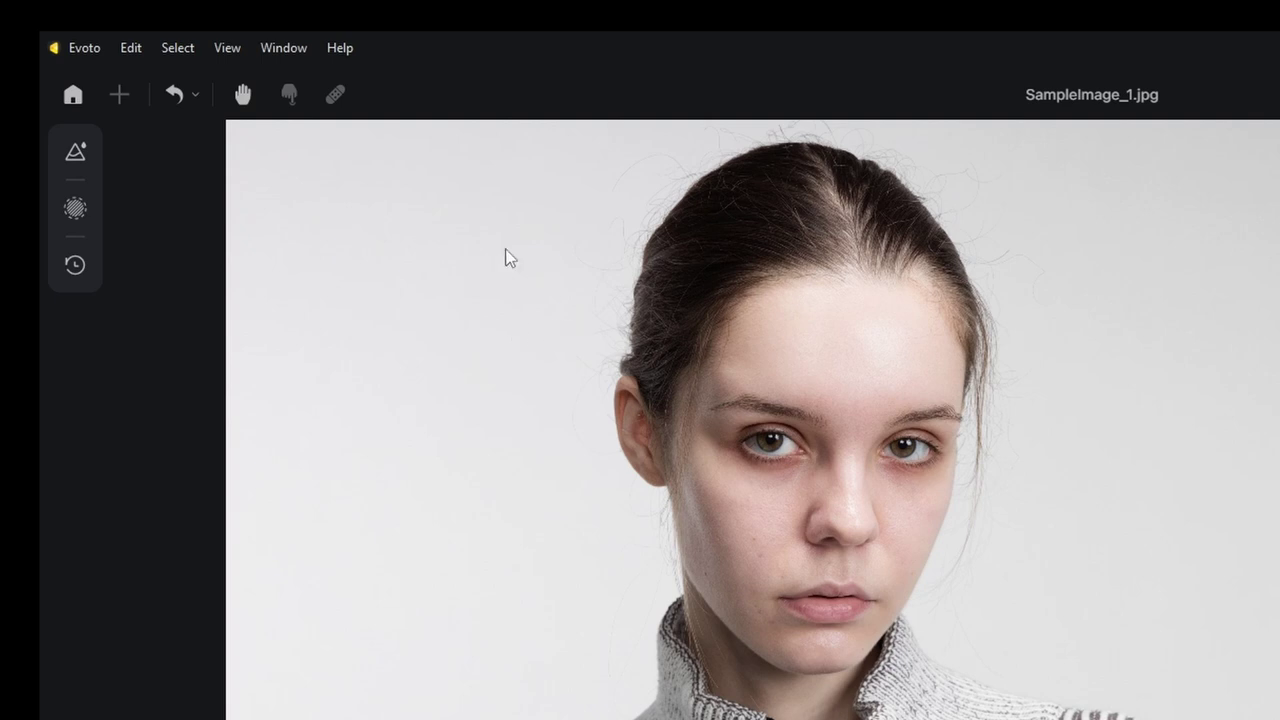
Try out the Hand tool on the SampleImage_1.jpg portrait.
click(242, 94)
drag(243, 160, 411, 291)
click(243, 100)
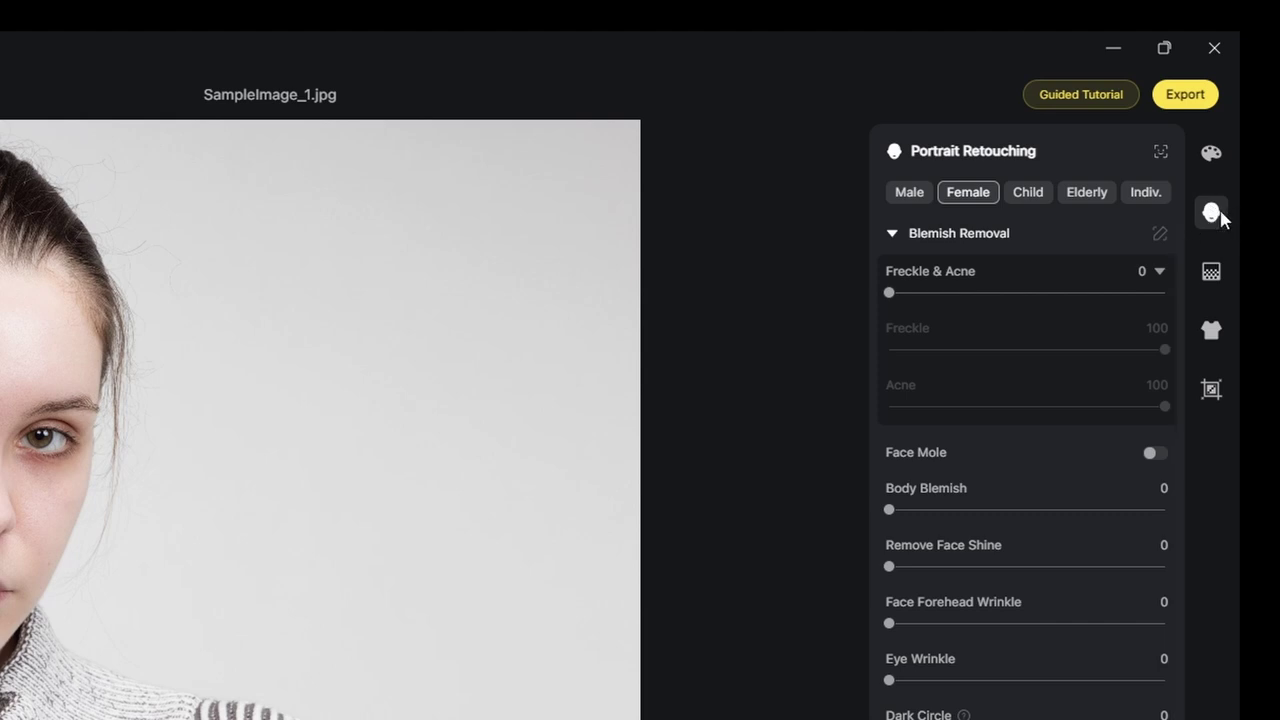
Review the category choices for the detected face in Portrait Retouching, keep it as Female and save the face selection.
click(892, 234)
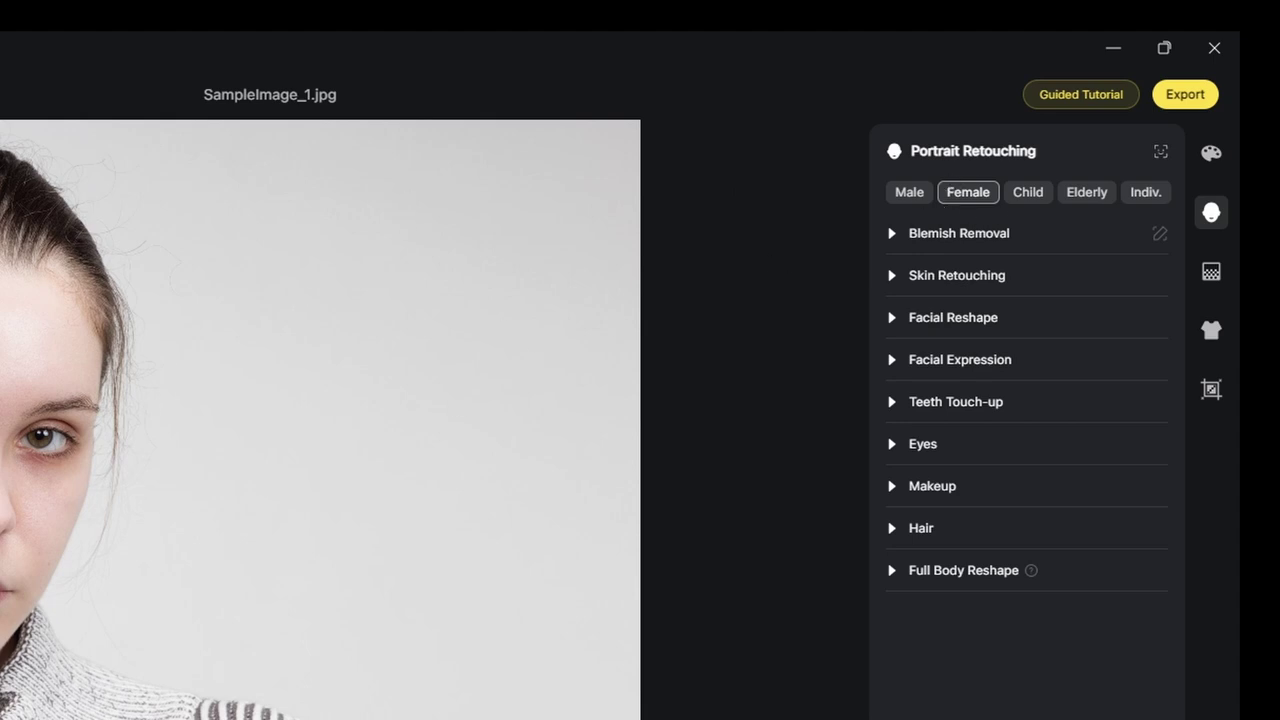
click(1160, 153)
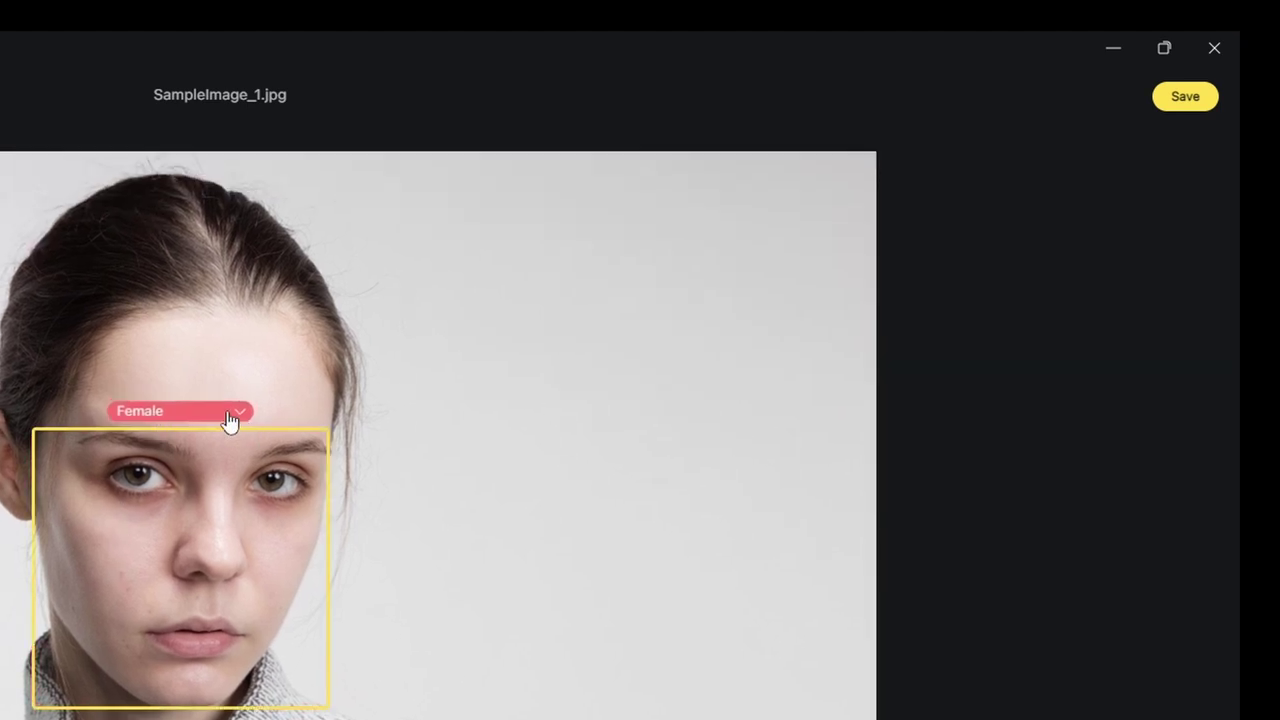
click(237, 418)
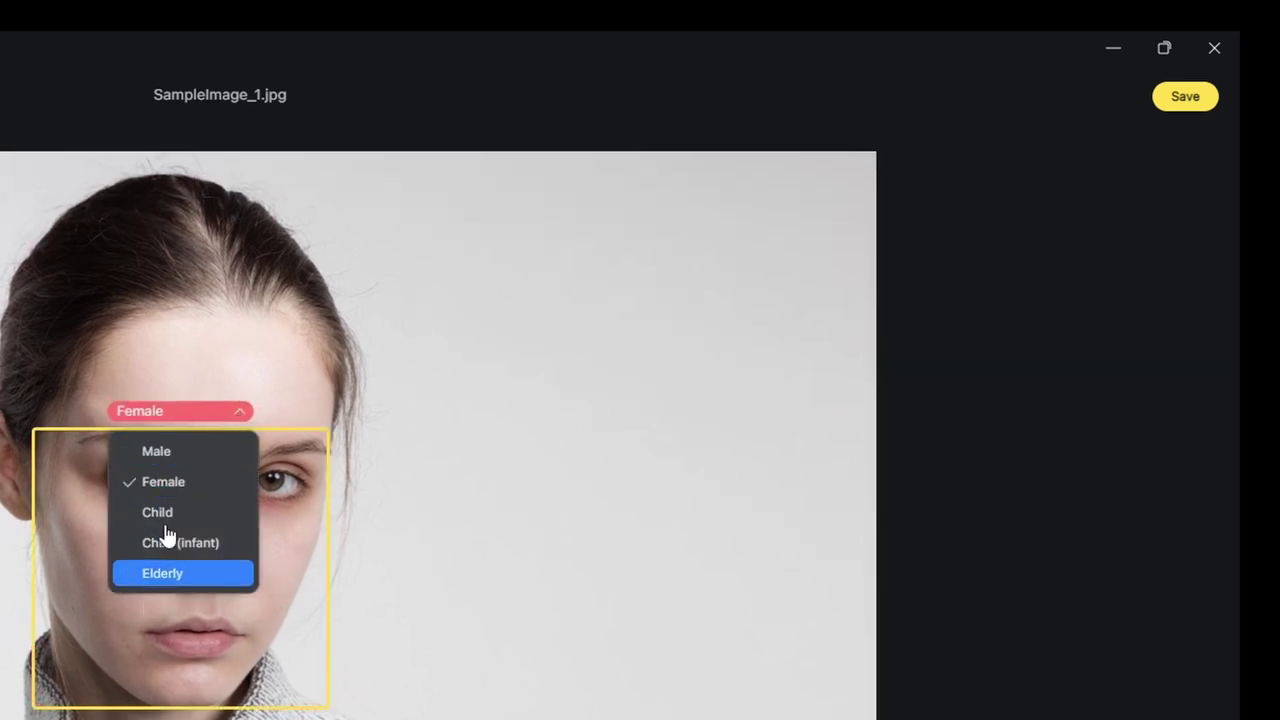
click(998, 215)
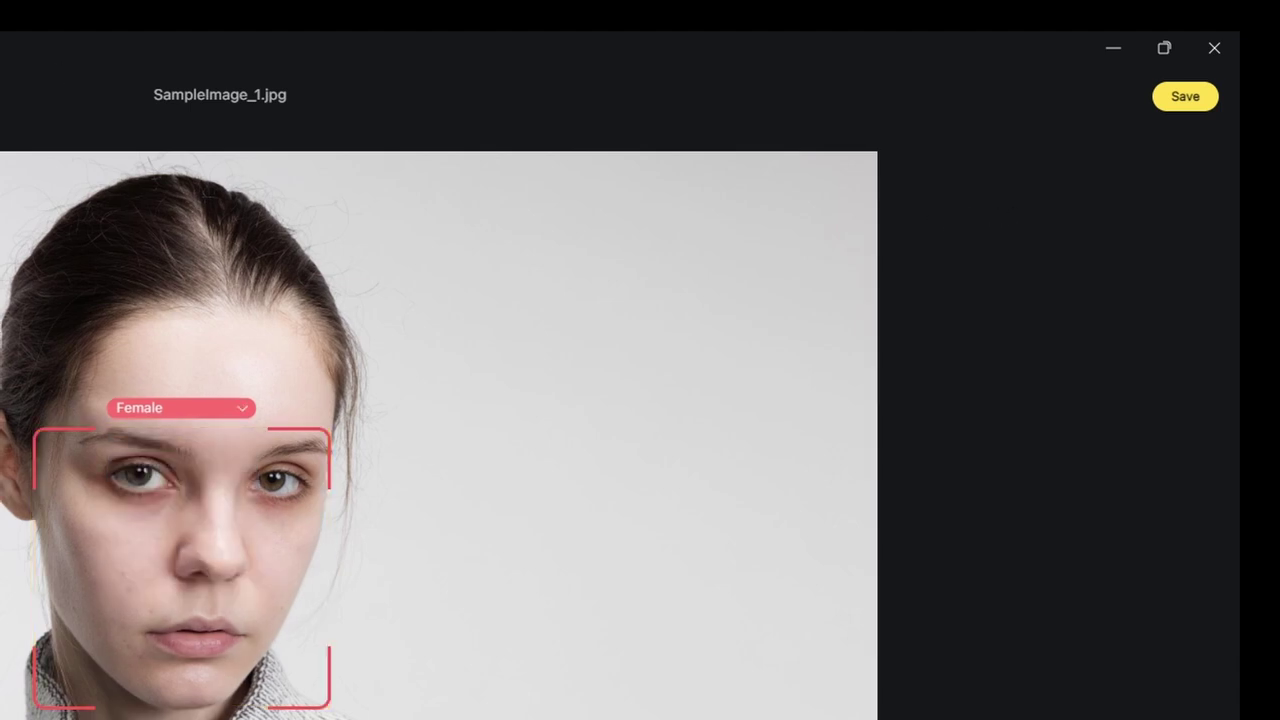
click(1185, 96)
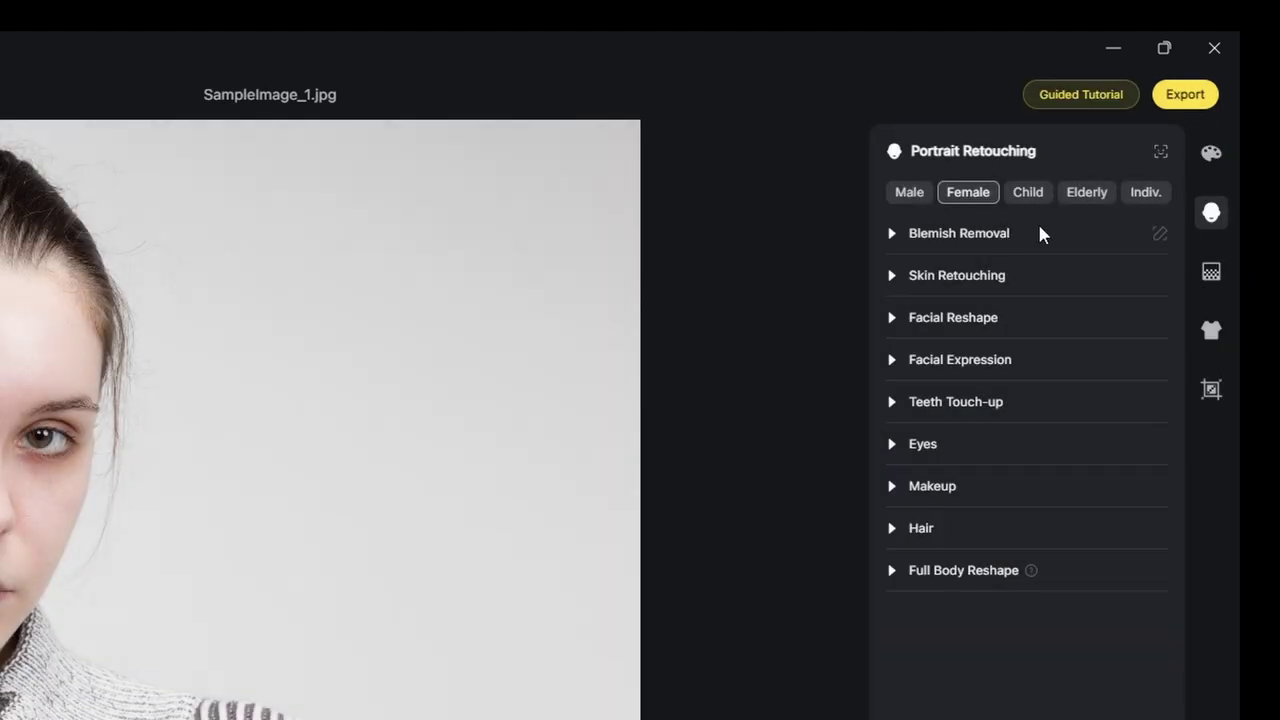
Review the Blemish Removal controls, try Dark Circle at 89 and reset it to 0.
click(891, 236)
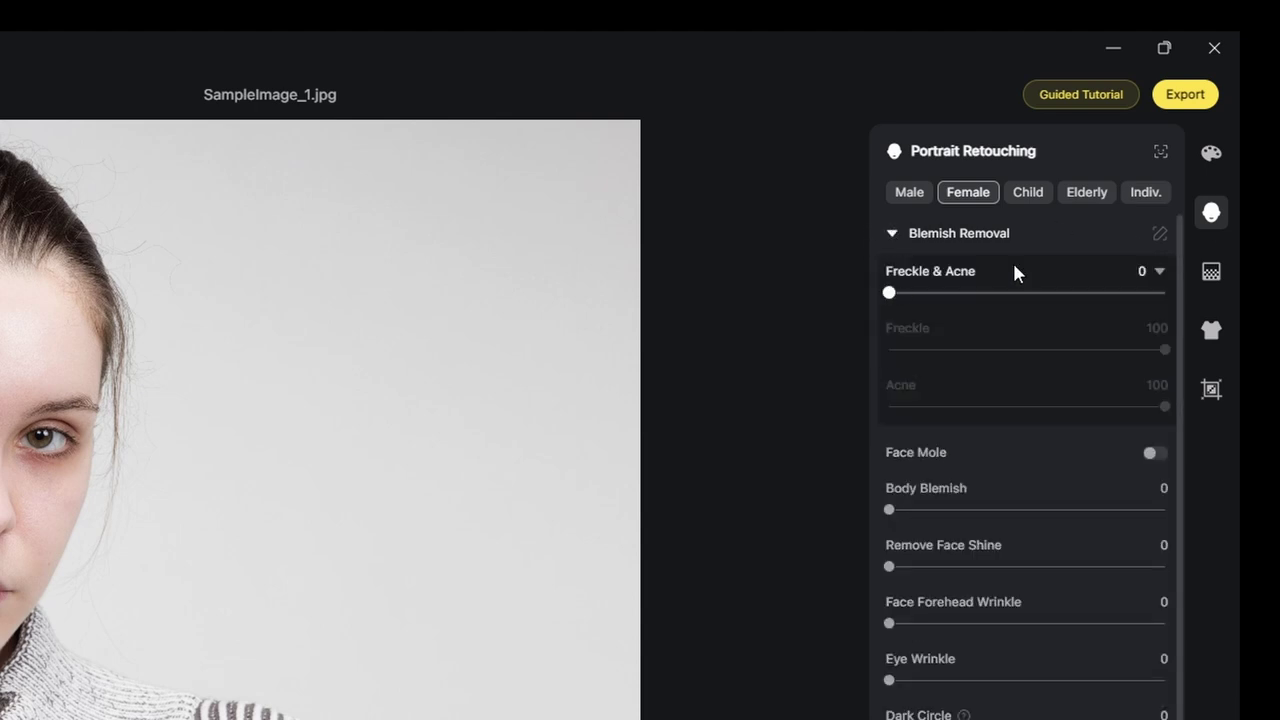
scroll(1026, 536, down, 1)
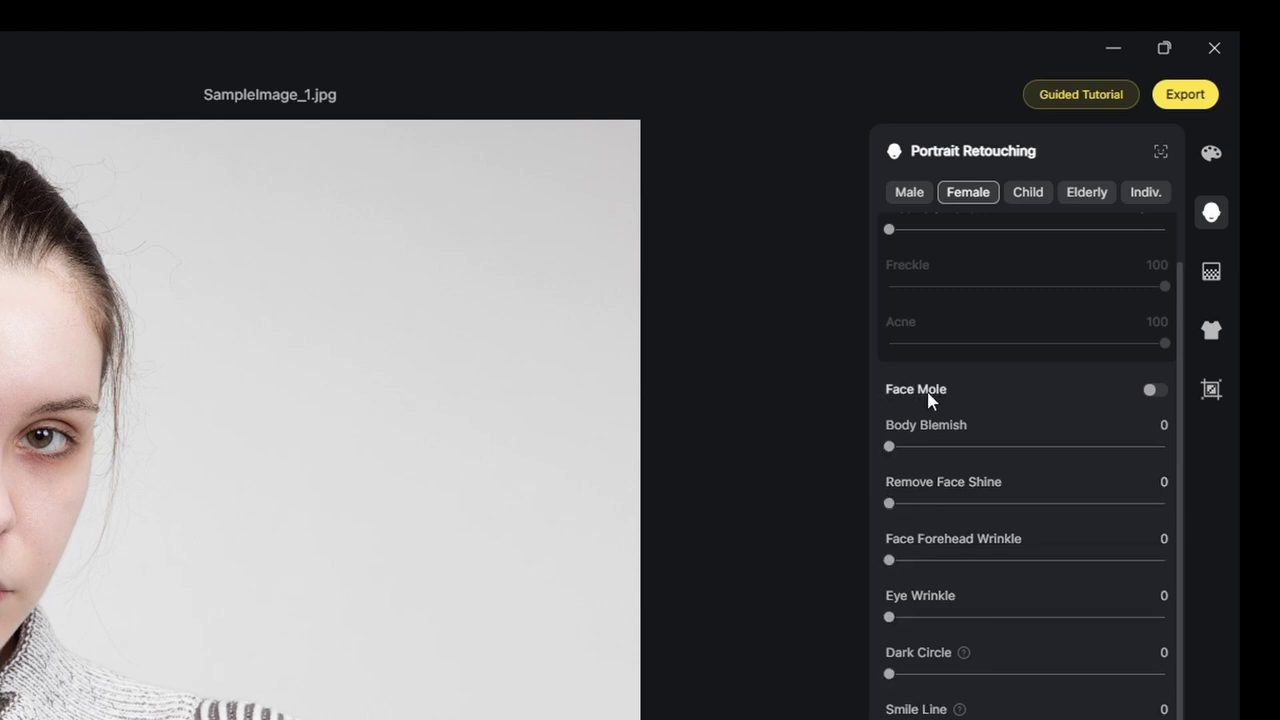
scroll(354, 646, up, 2)
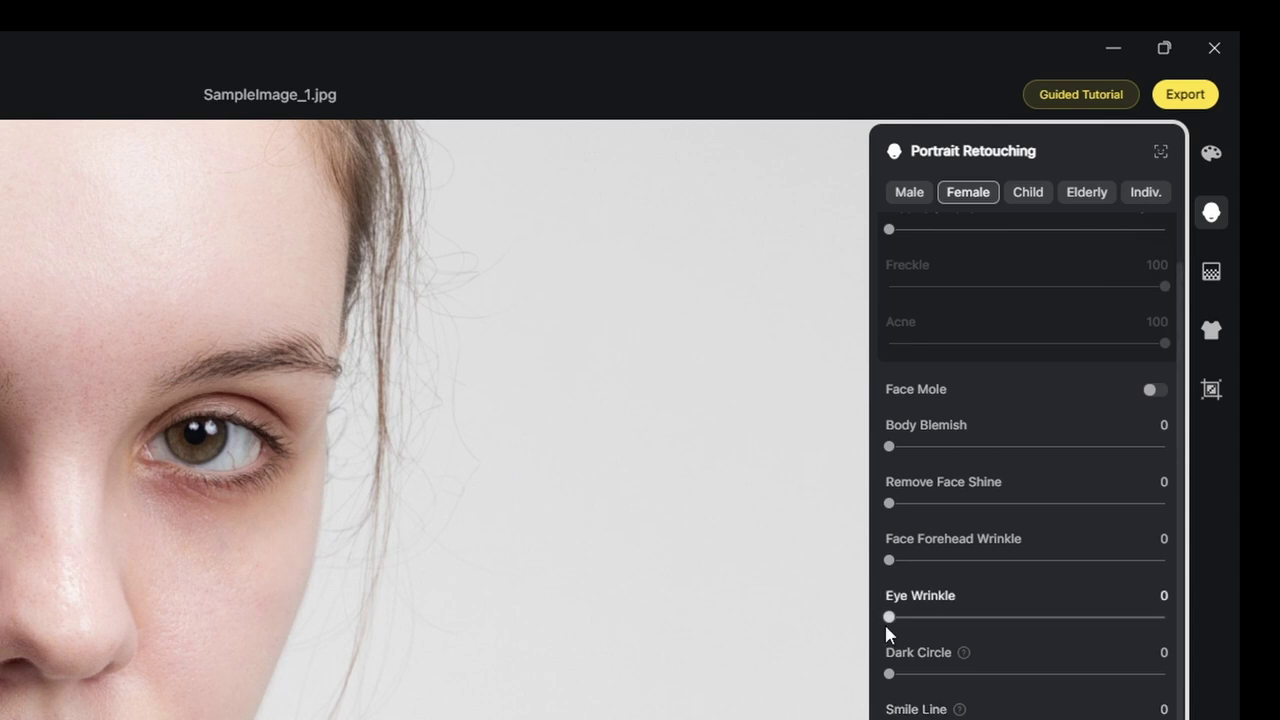
drag(890, 675, 1137, 703)
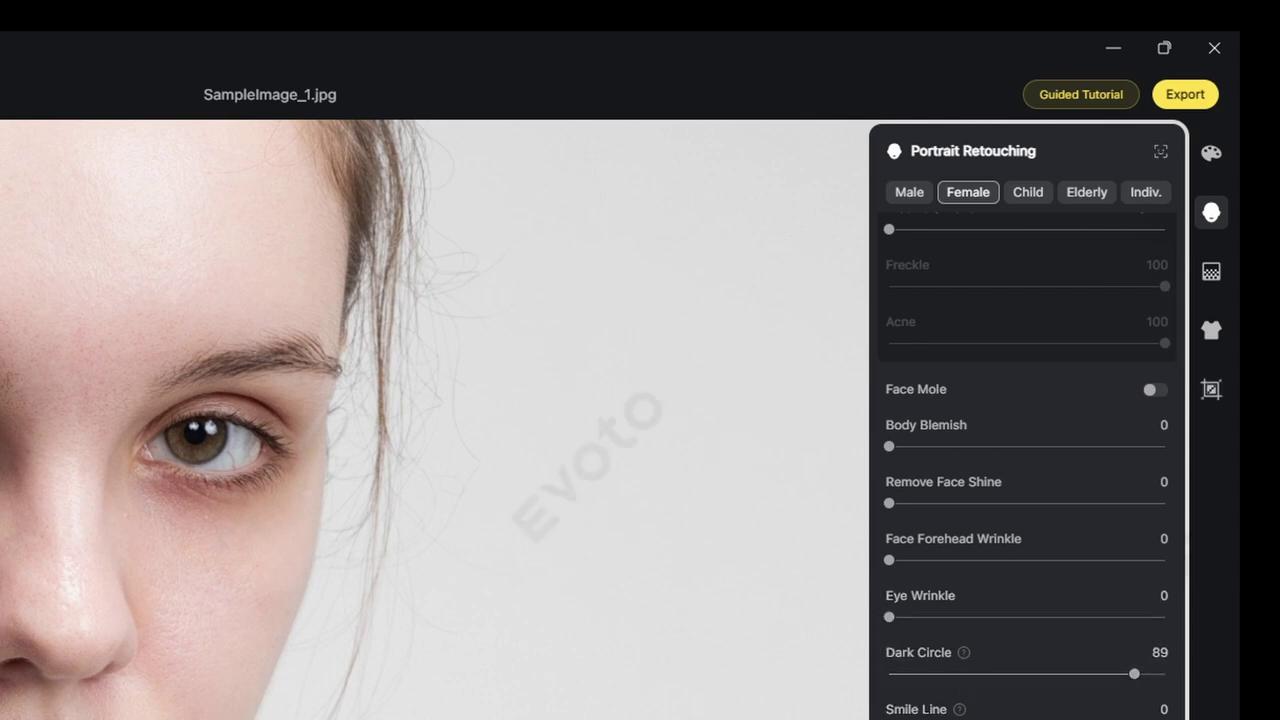
drag(1124, 678, 866, 680)
scroll(1059, 548, down, 1)
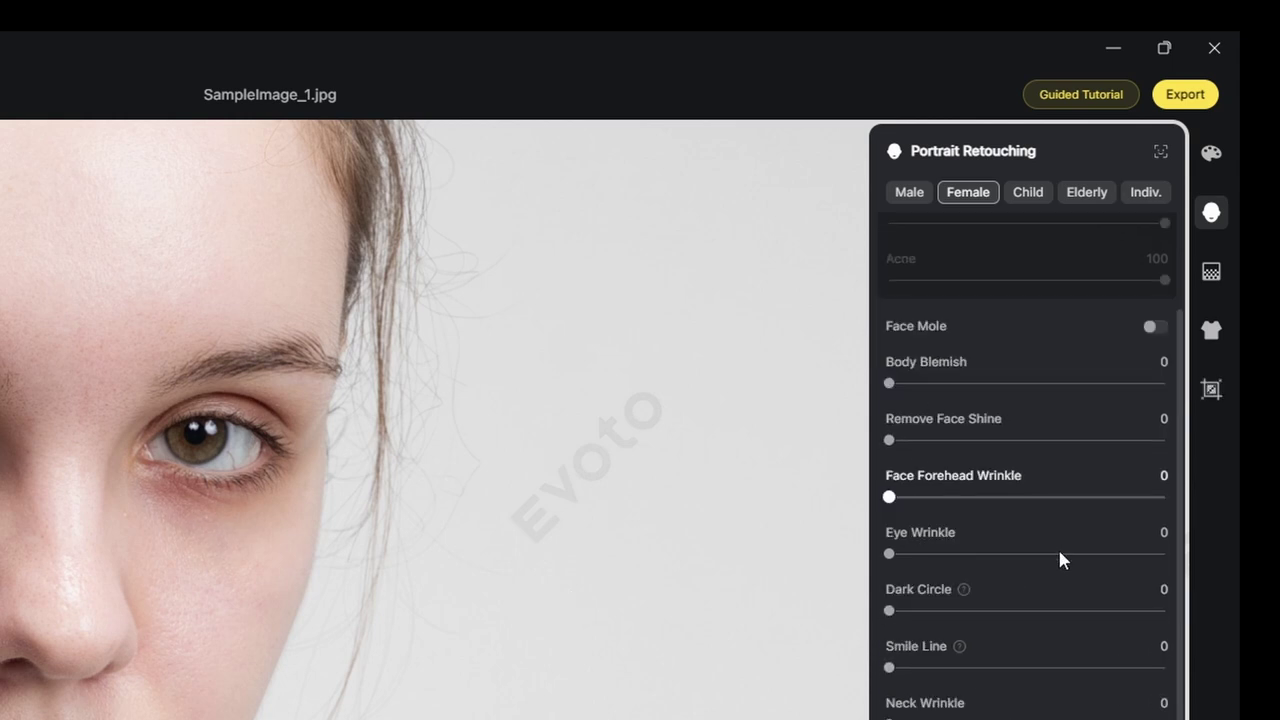
scroll(175, 525, down, 2)
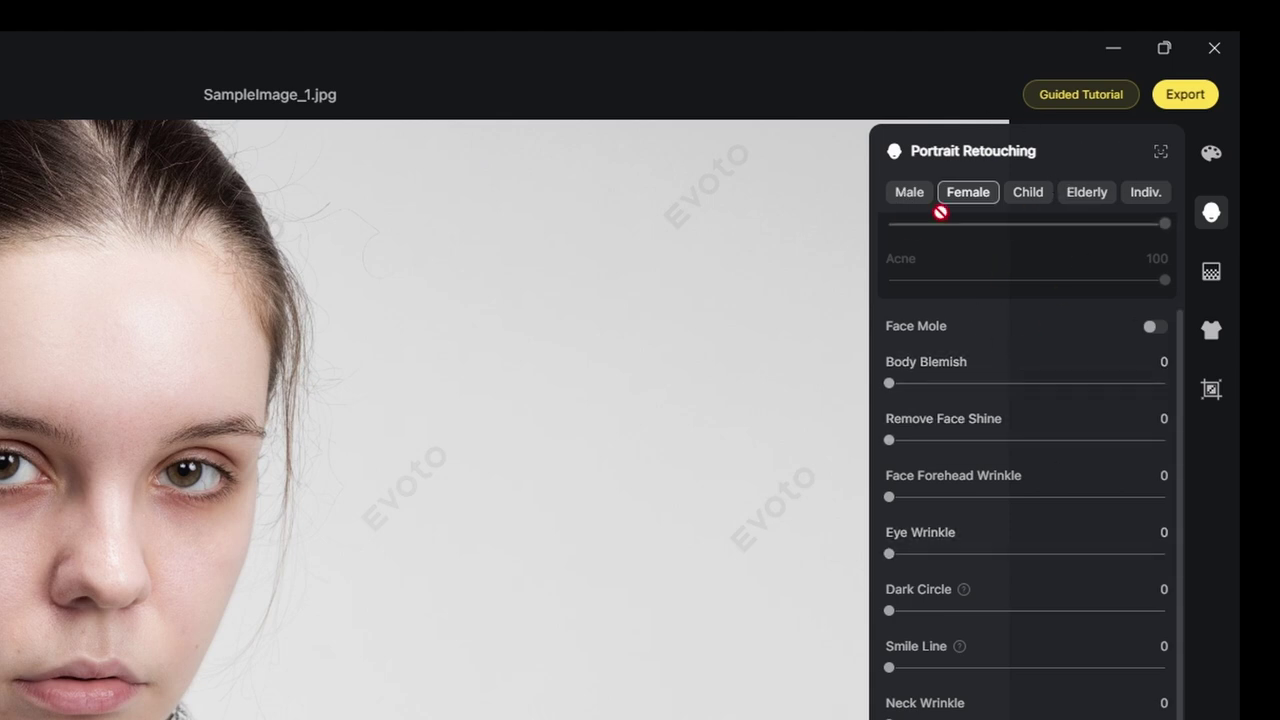
scroll(960, 248, up, 2)
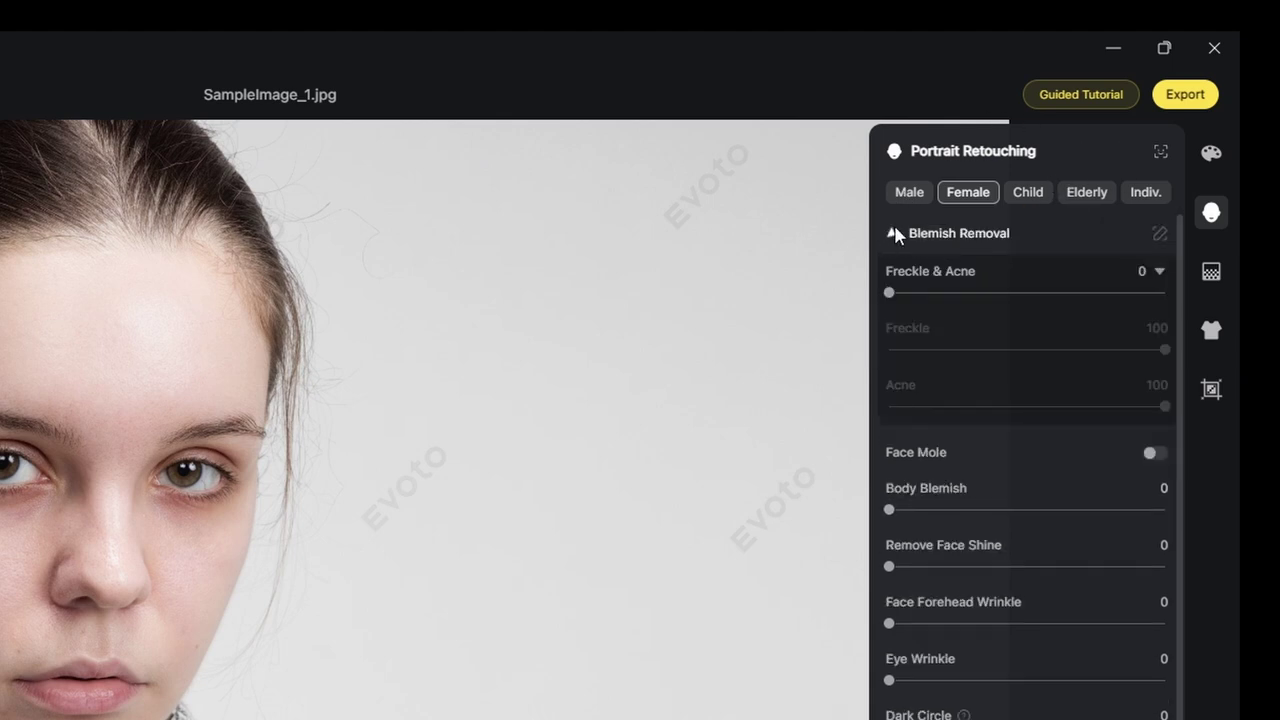
click(894, 233)
Retouch the skin with Smooth Face Skin (Dodge & Burn) at 65 and Face Skin Smoothing at 58.
click(894, 274)
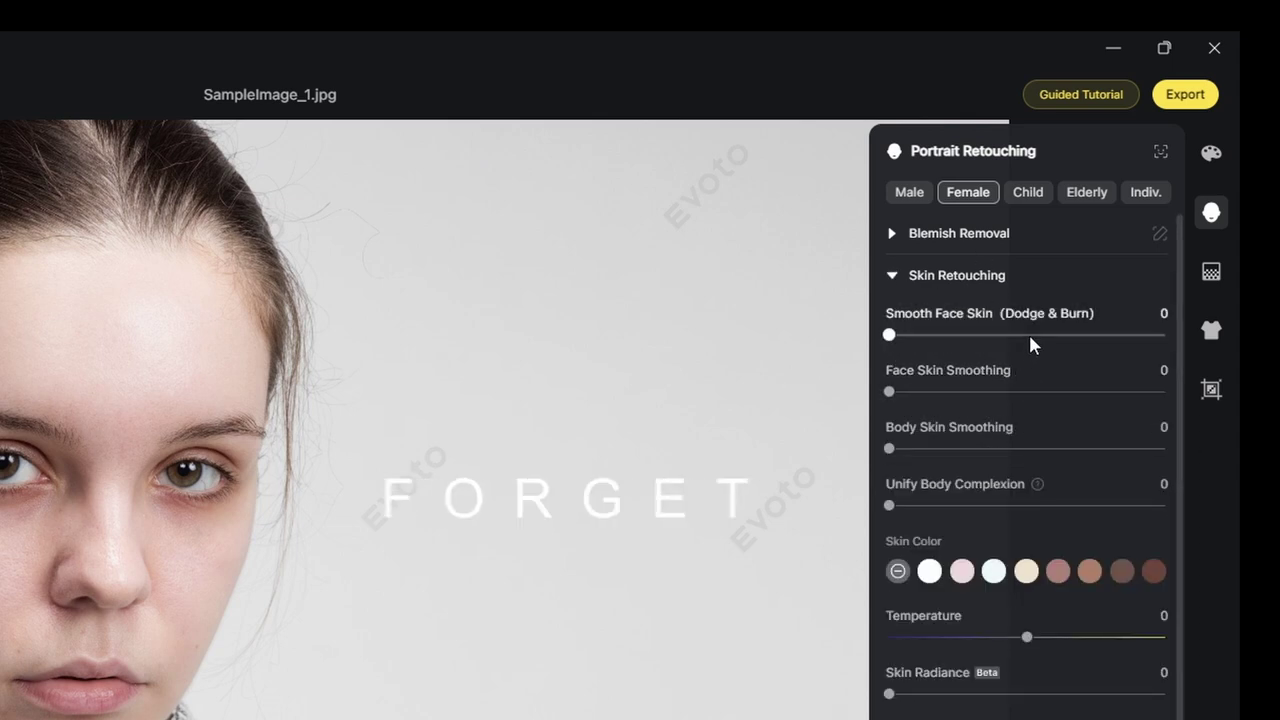
drag(1030, 336, 1068, 336)
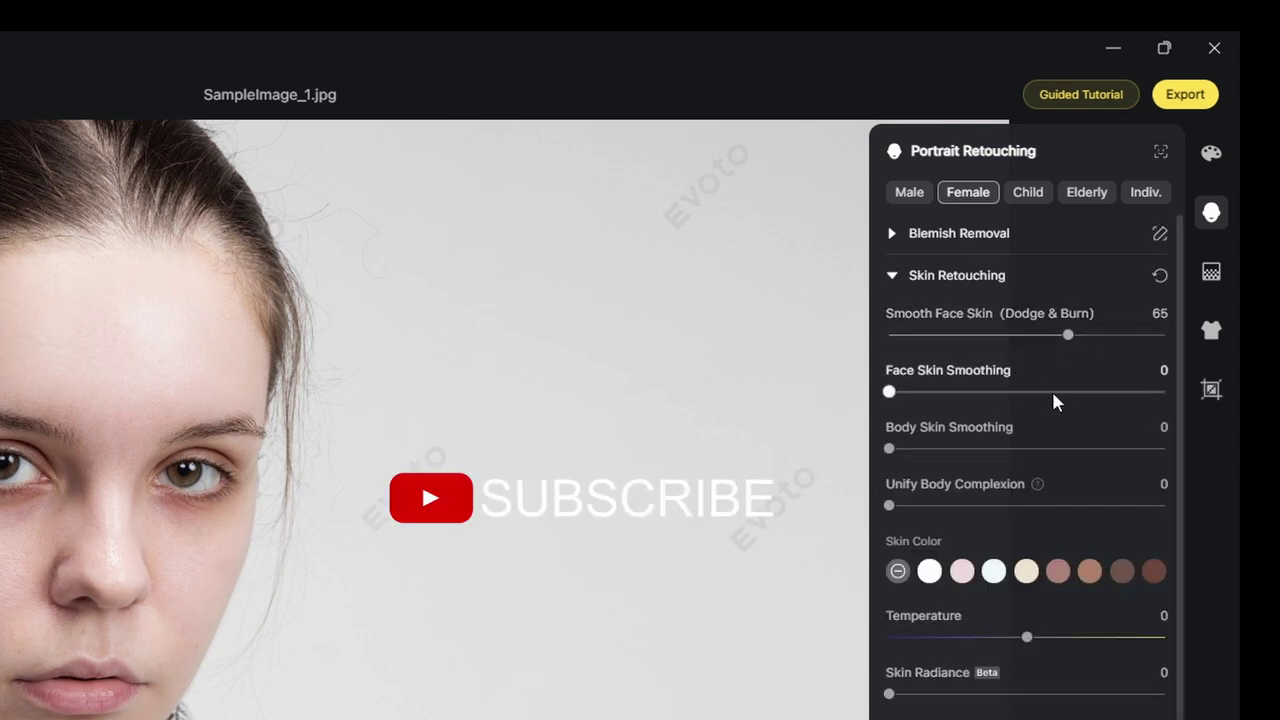
click(1049, 391)
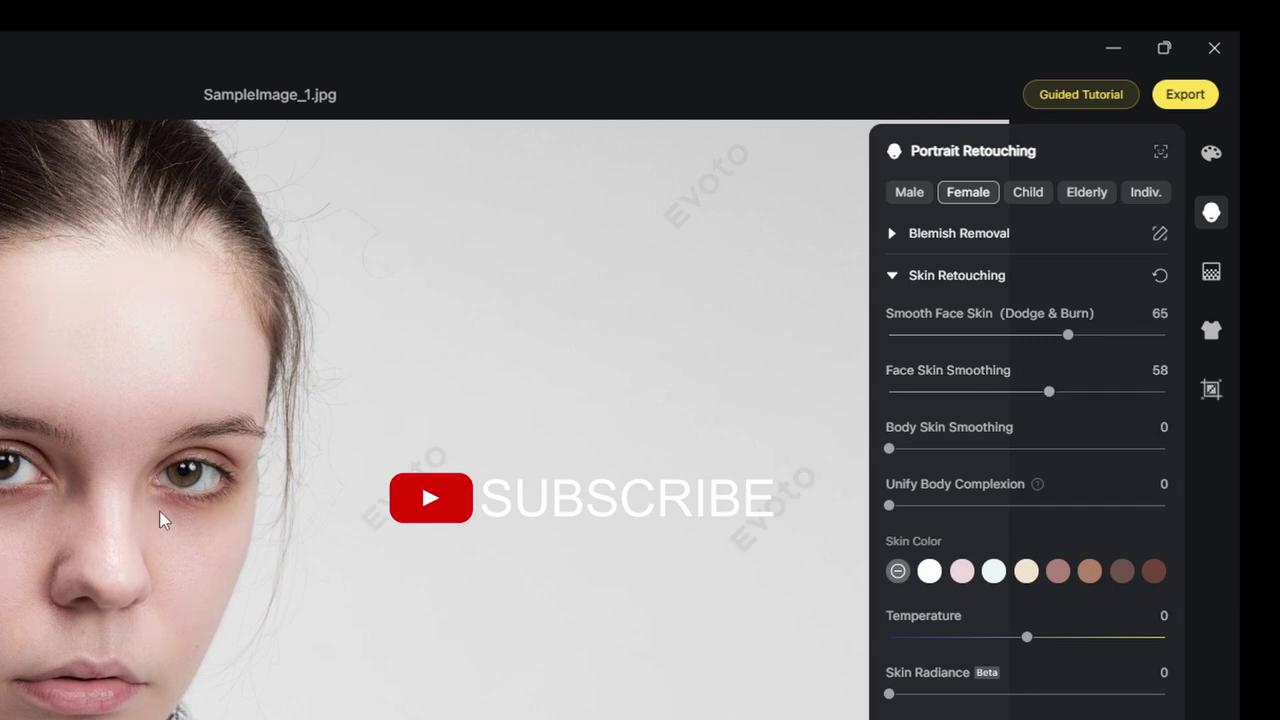
click(892, 278)
Examine the Facial Reshape, Facial Expression and Teeth Touch-up controls in Portrait Retouching.
click(890, 320)
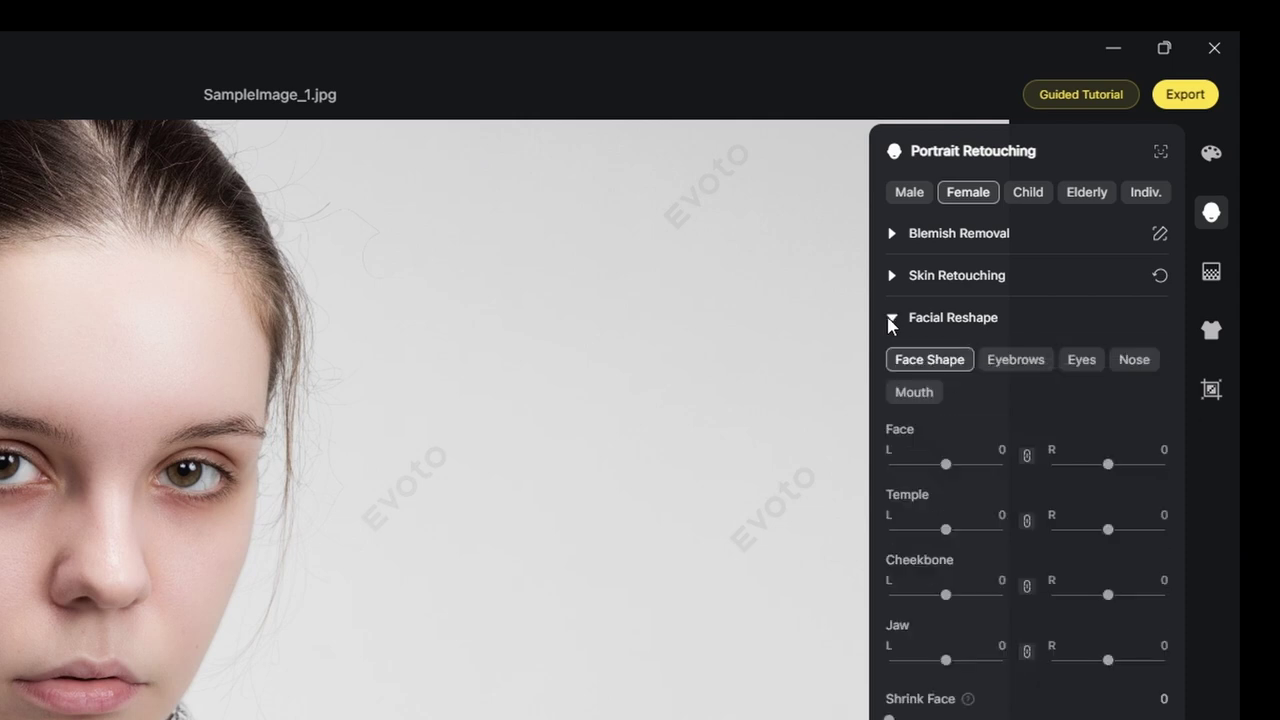
click(890, 318)
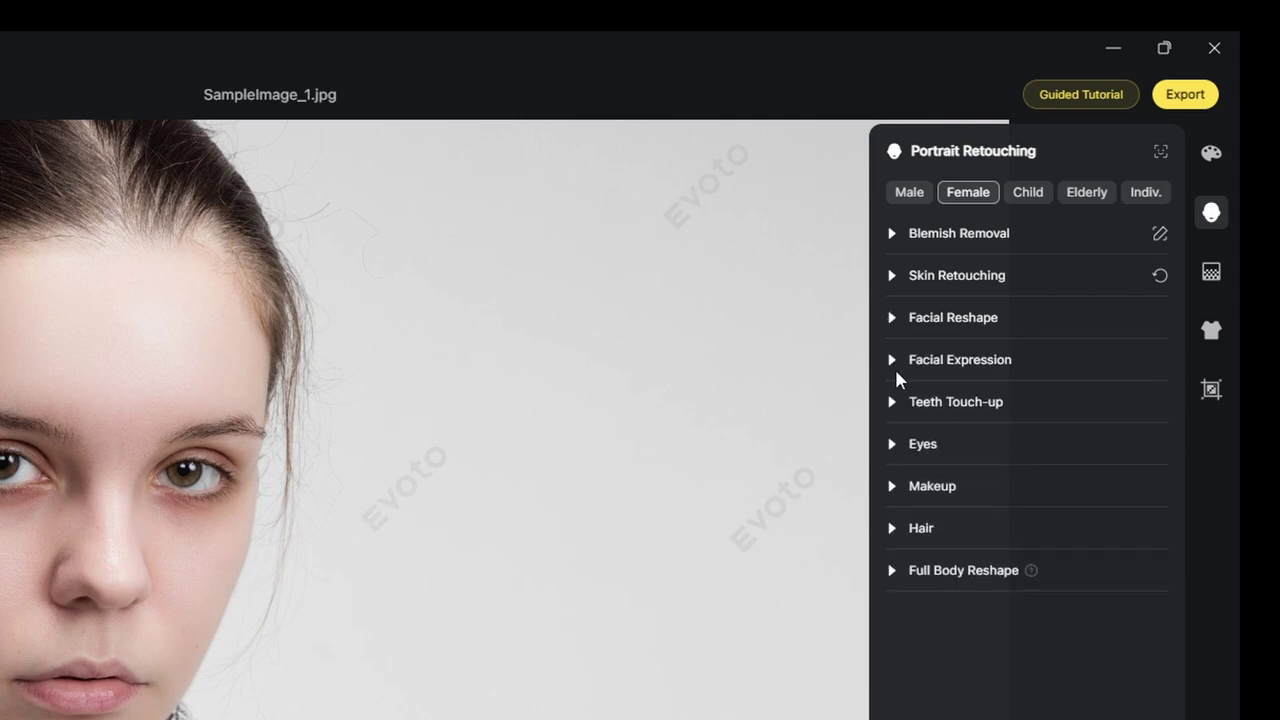
click(893, 362)
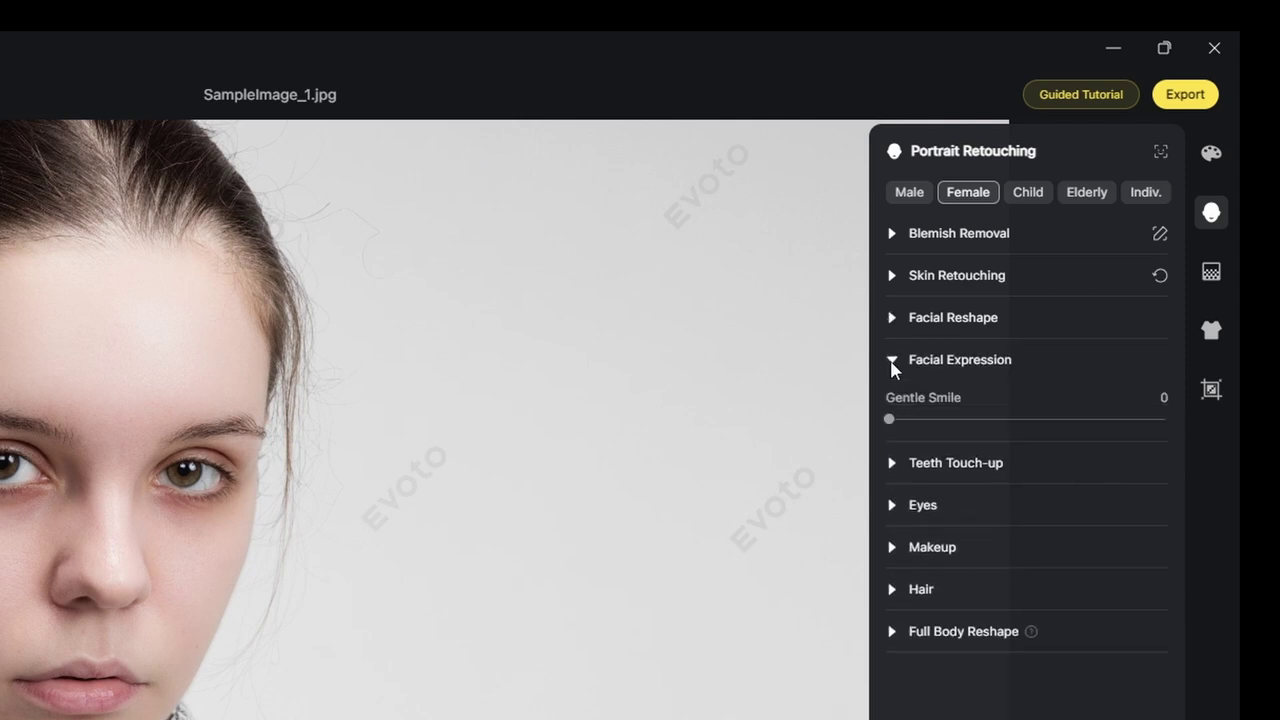
click(893, 362)
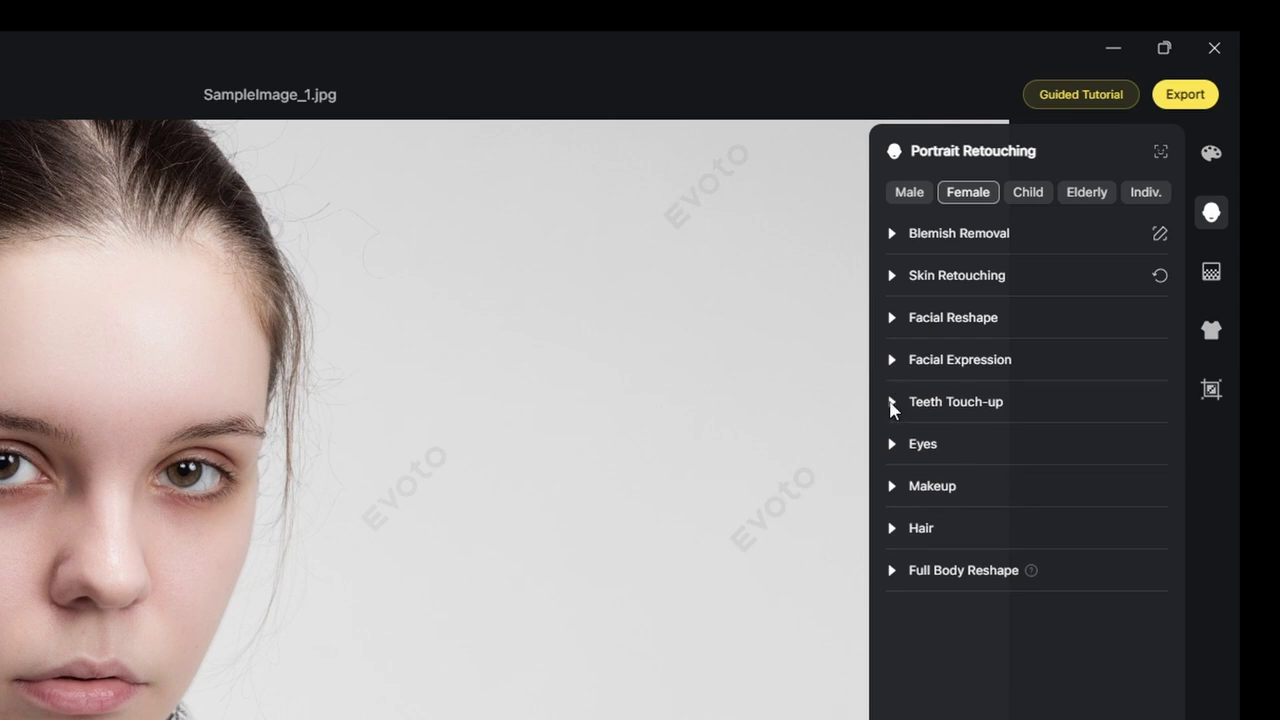
click(892, 404)
click(892, 404)
View the Background Adjustments options, including backdrop changing and sky replacement, and the Clothes and Accessories Touch-up controls.
click(1215, 271)
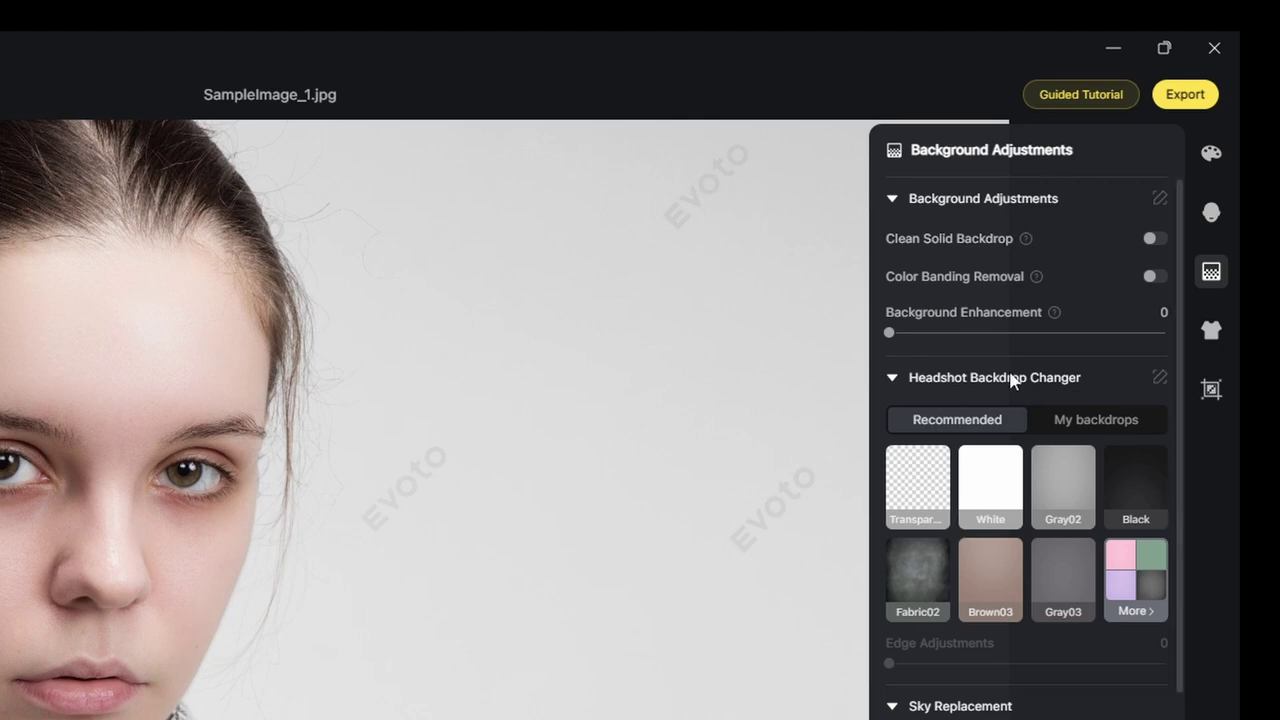
scroll(517, 329, down, 5)
scroll(517, 343, up, 6)
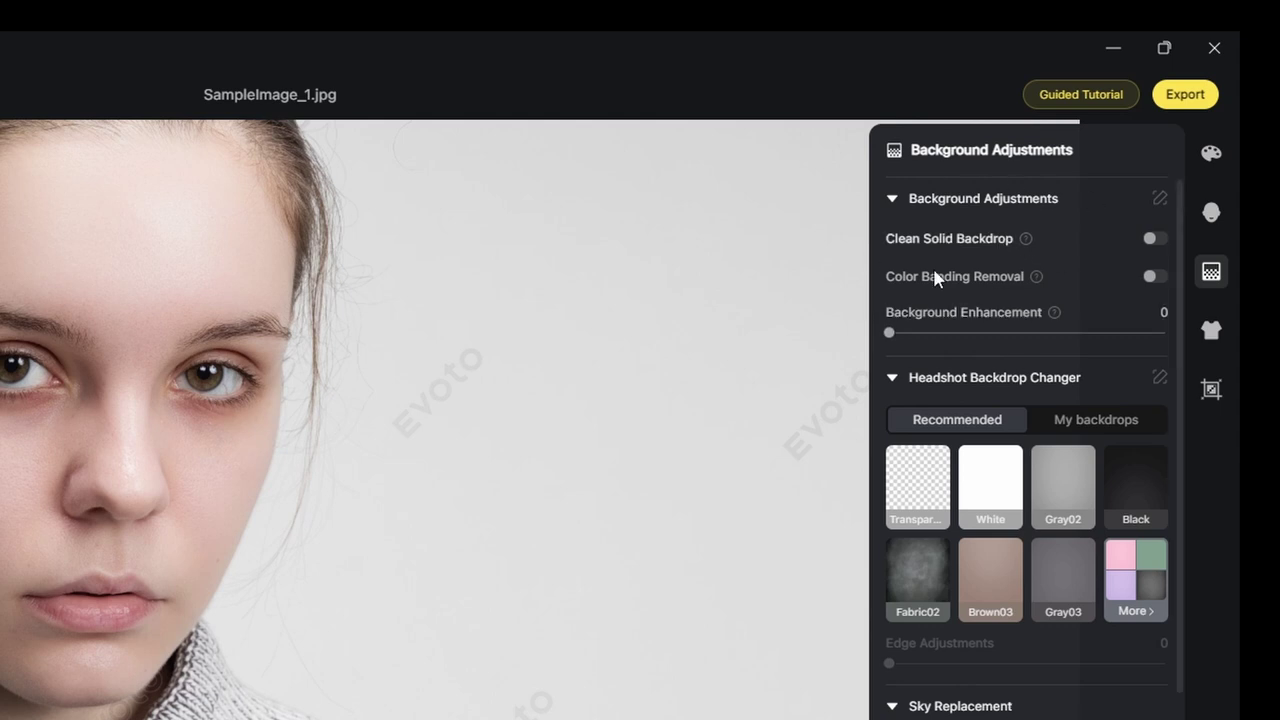
click(1210, 330)
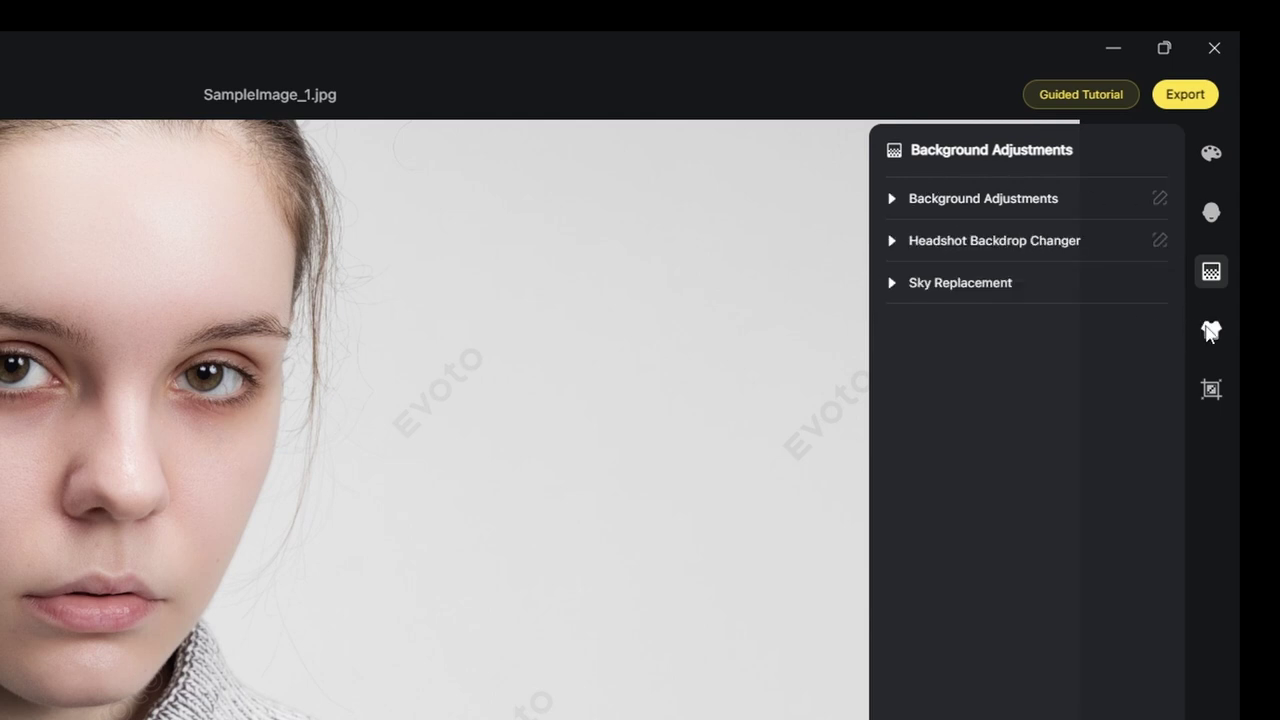
click(1210, 332)
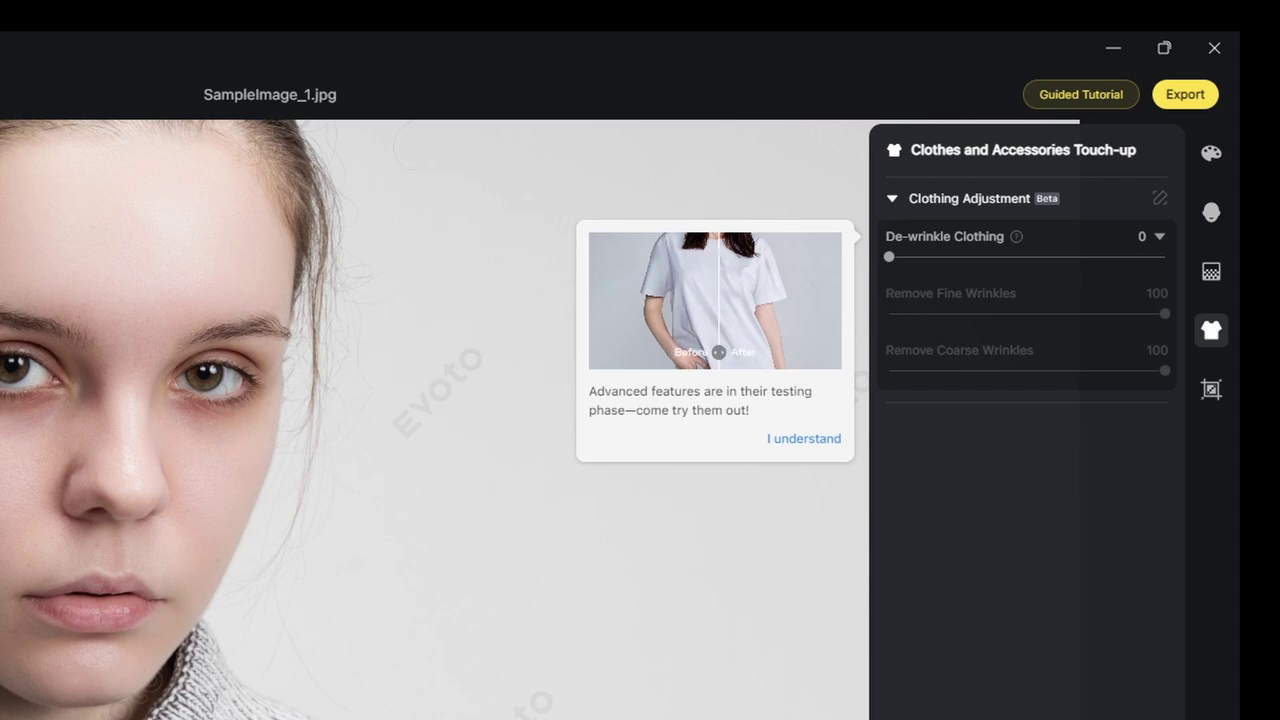
View the Crop and Rotate options for the portrait and collapse both sections.
click(1213, 392)
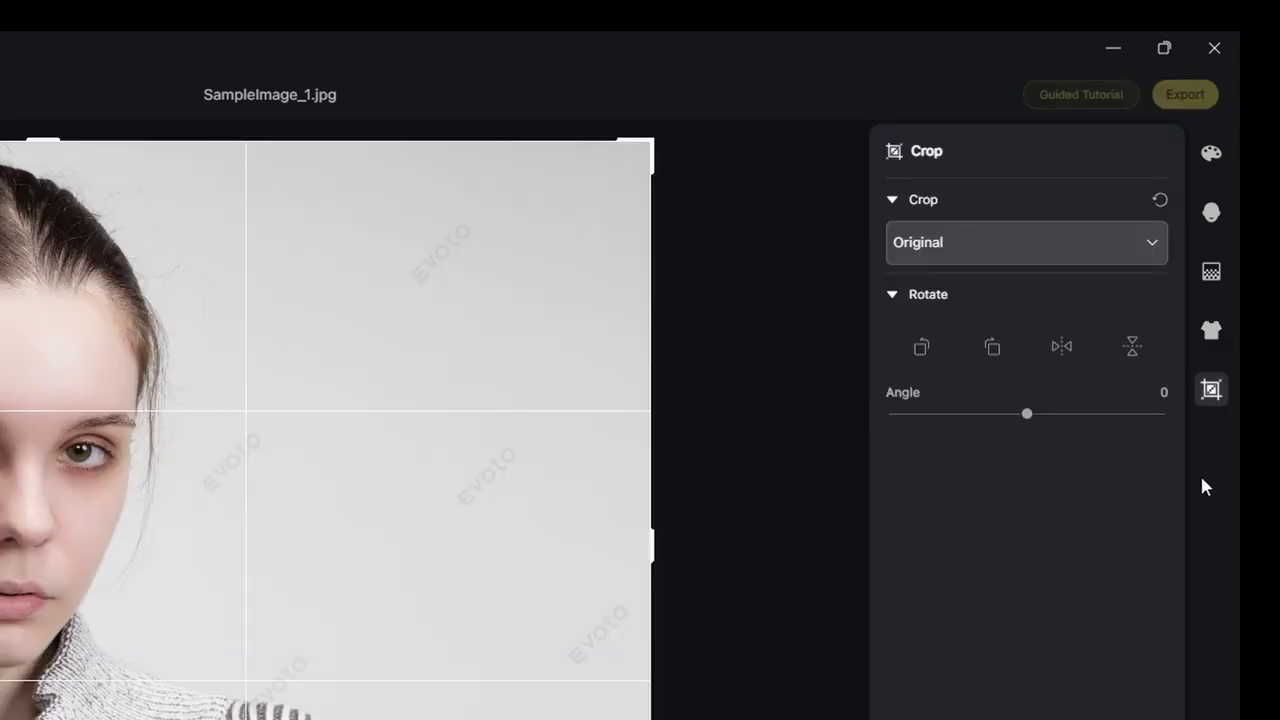
click(894, 201)
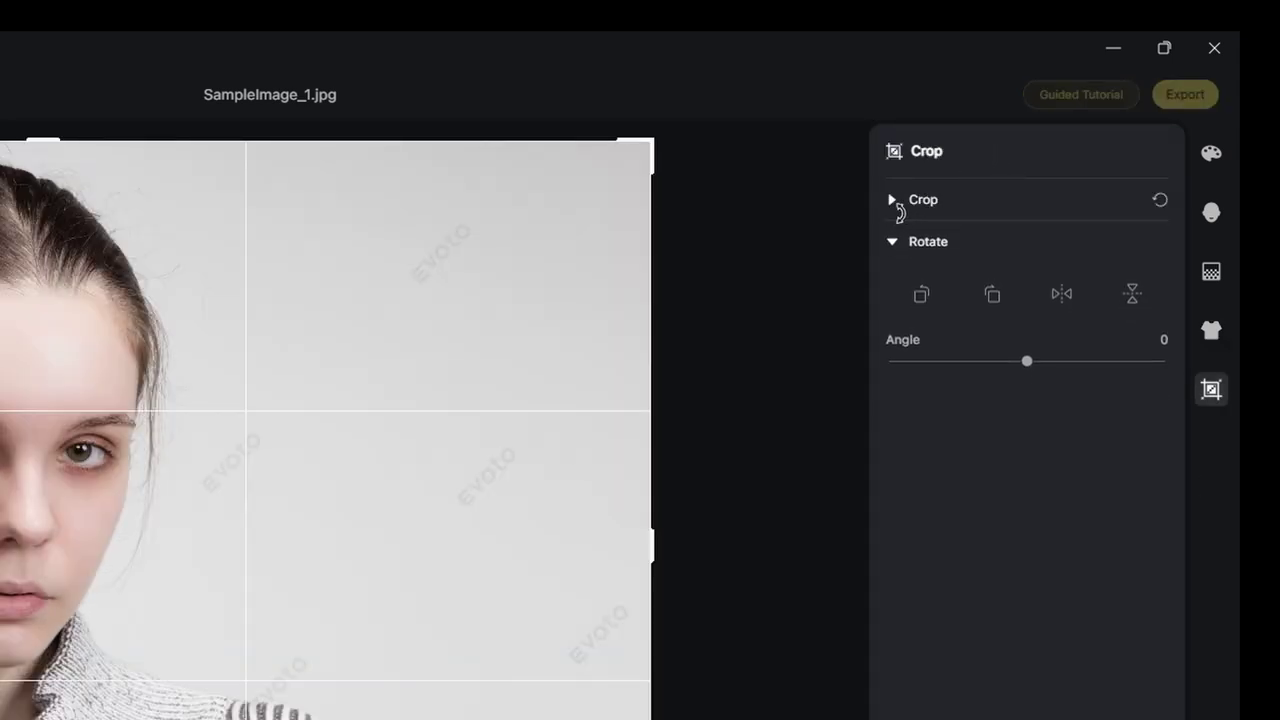
click(892, 241)
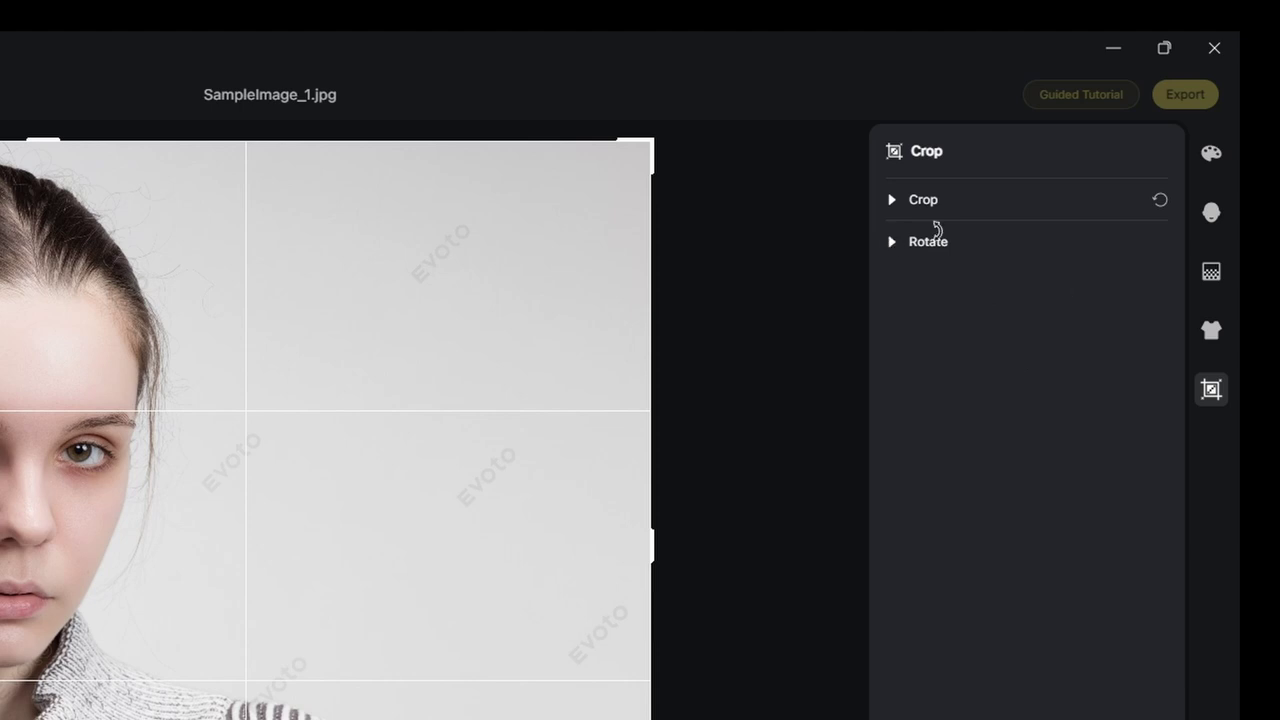
View the Color Adjustments with the AI Color Looks and the Basic white balance settings, and collapse the Basic section.
click(1208, 160)
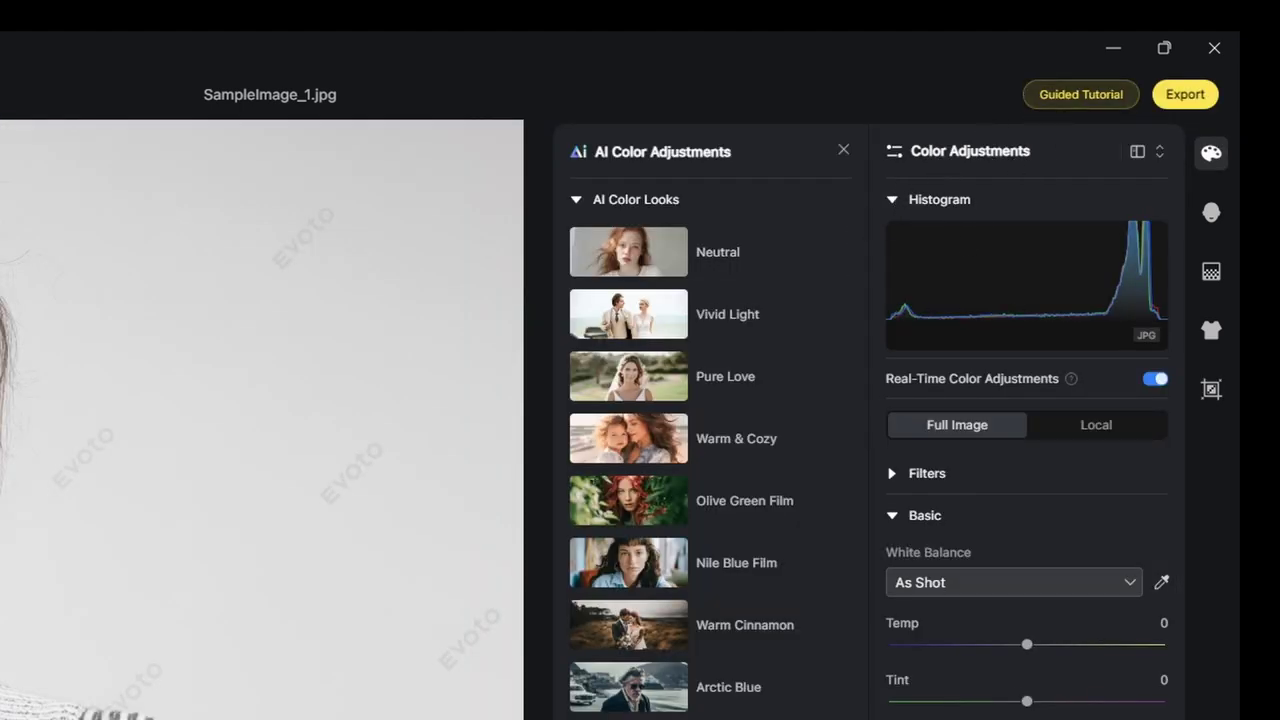
click(896, 516)
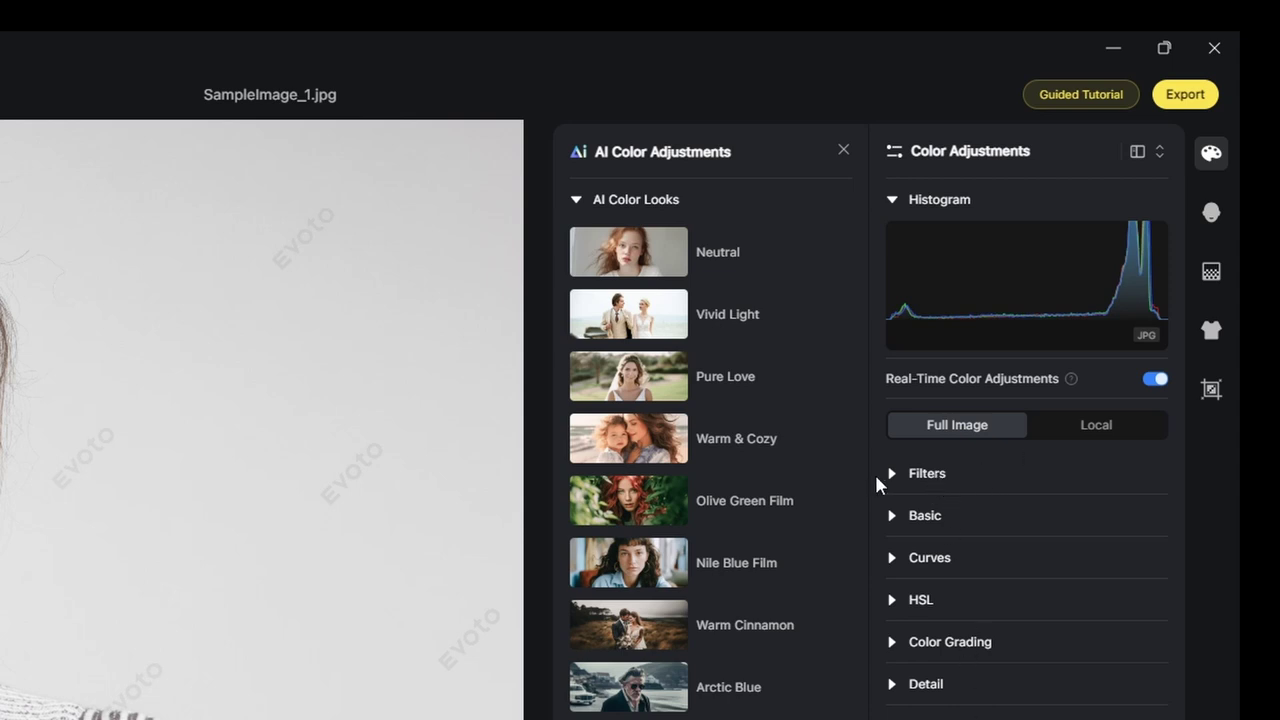
click(894, 517)
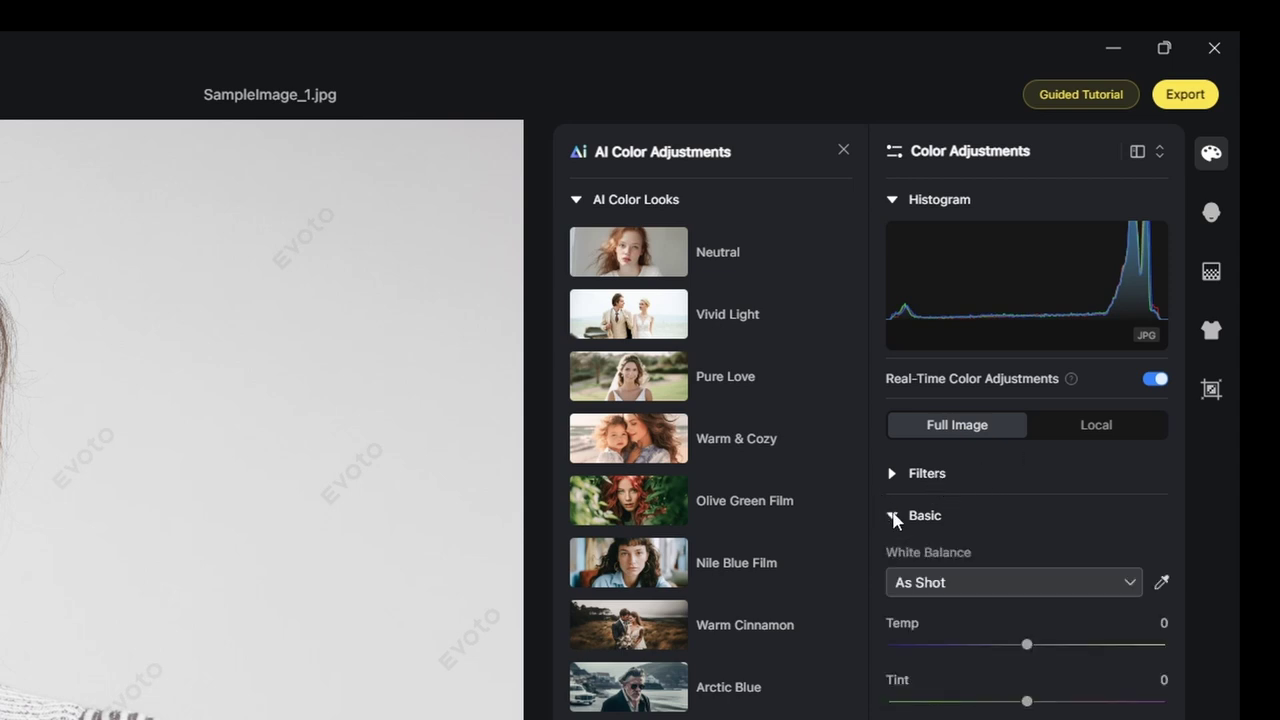
click(893, 517)
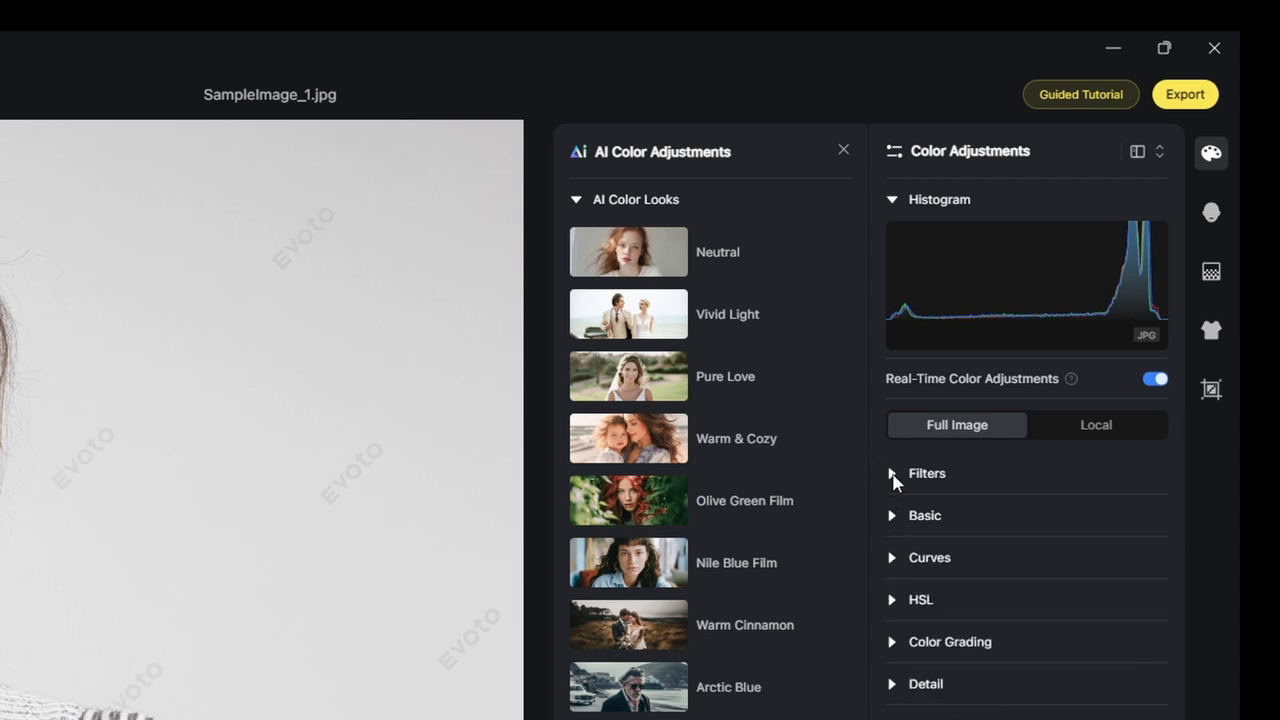
Try the P03 color filter on the full image and undo it.
click(893, 474)
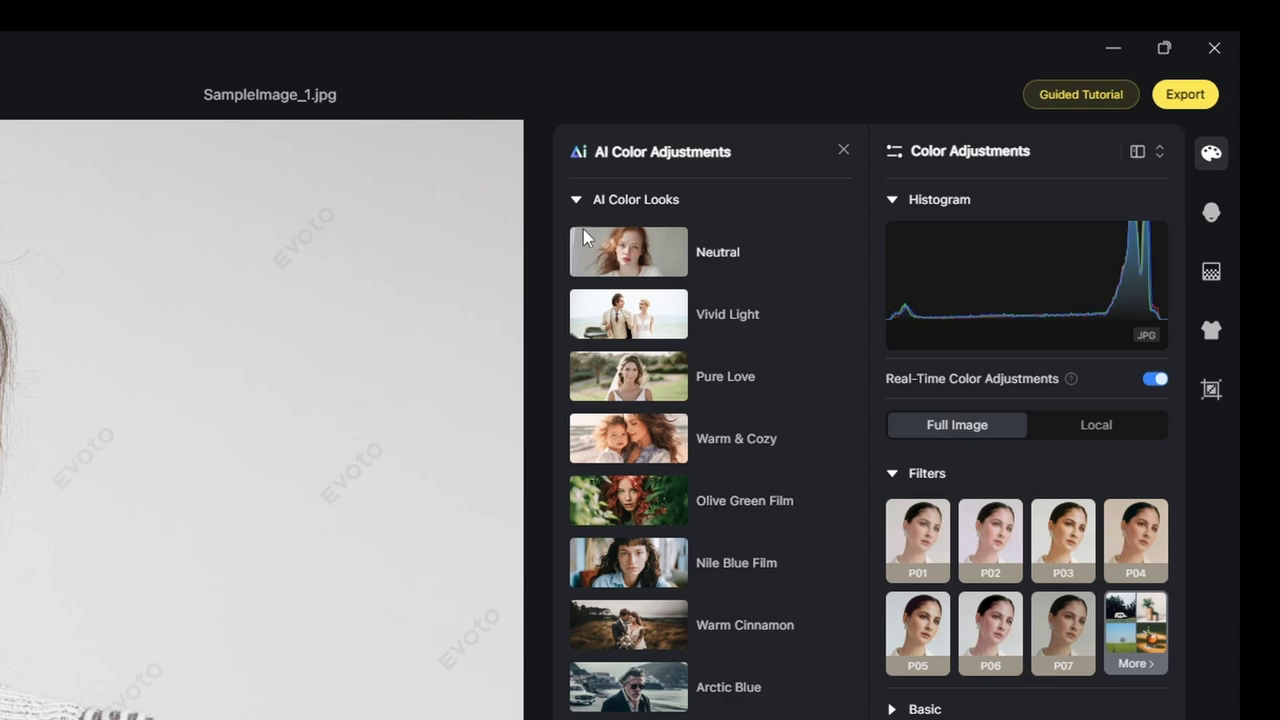
click(1063, 540)
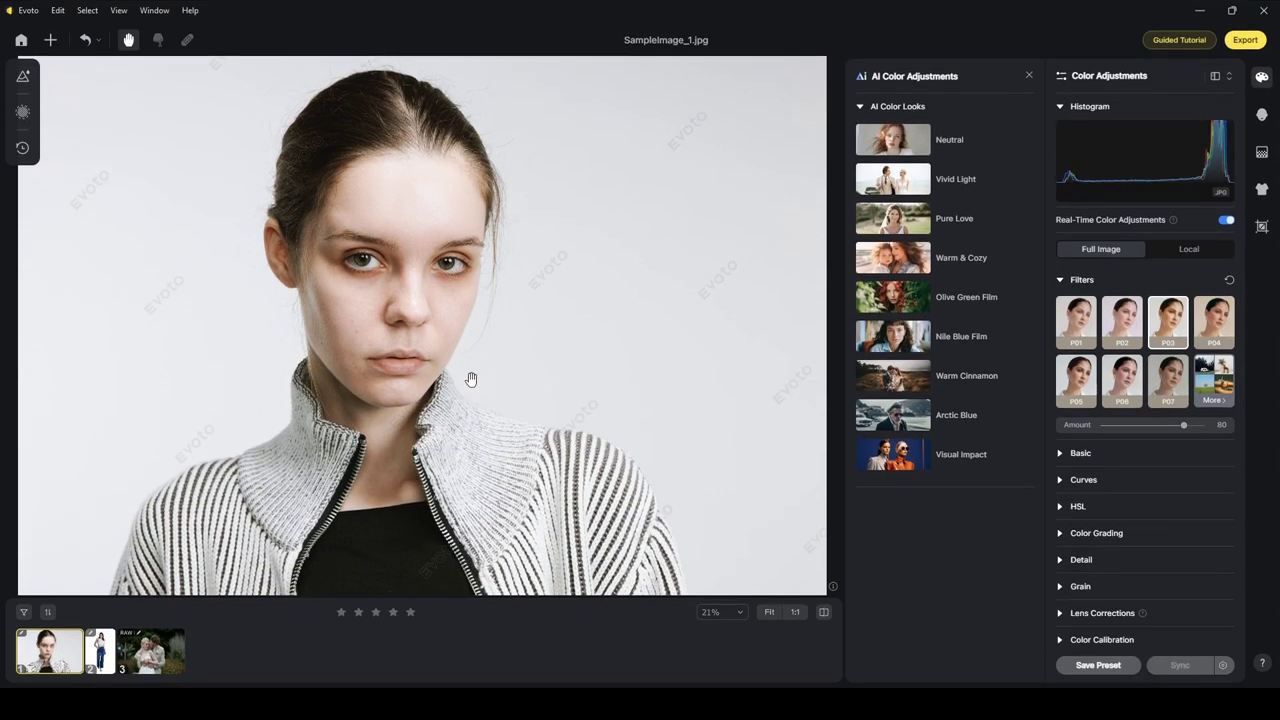
click(1061, 281)
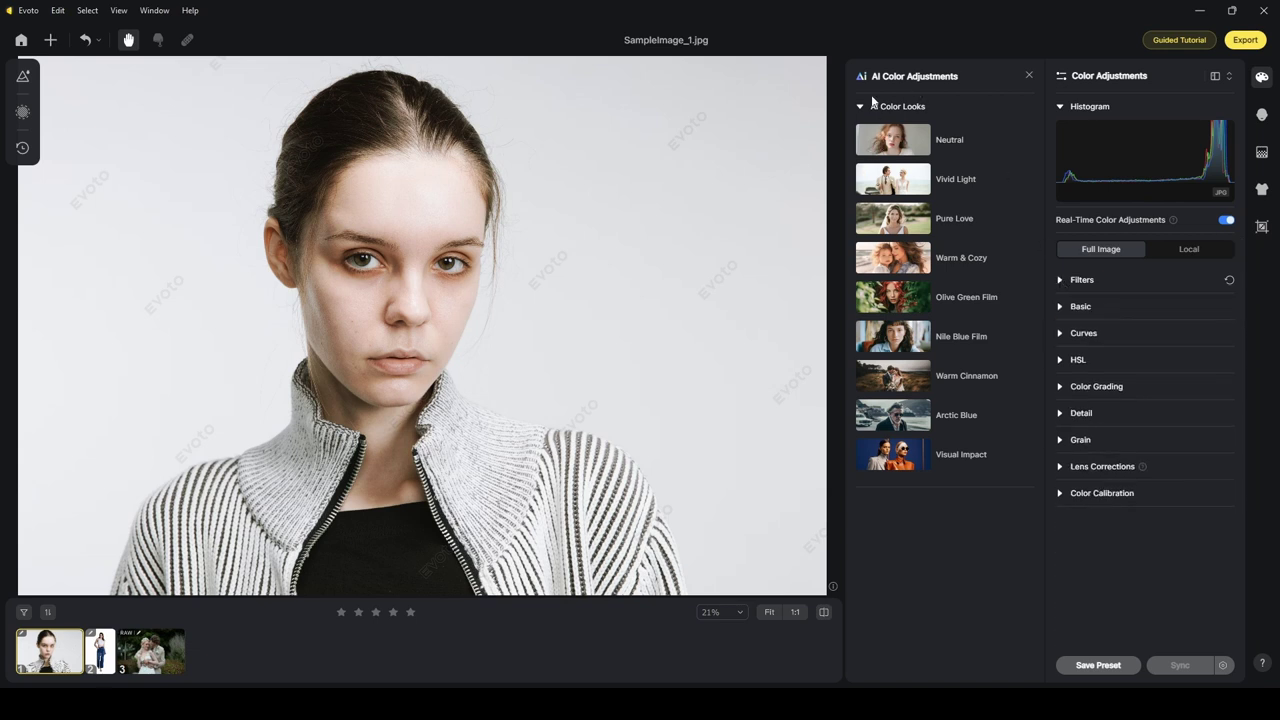
click(99, 41)
click(122, 60)
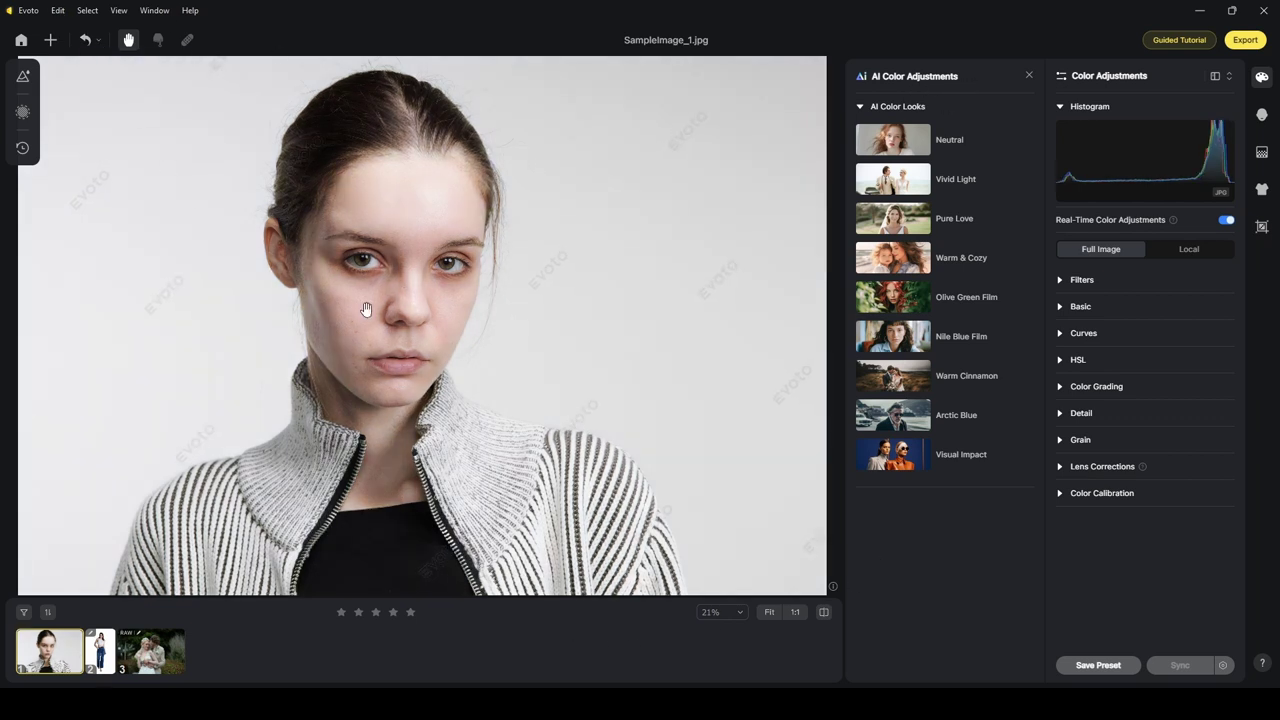
Try the Neutral AI Color Look at strength 113, show the Basic settings, and try the Pure Love look.
click(891, 147)
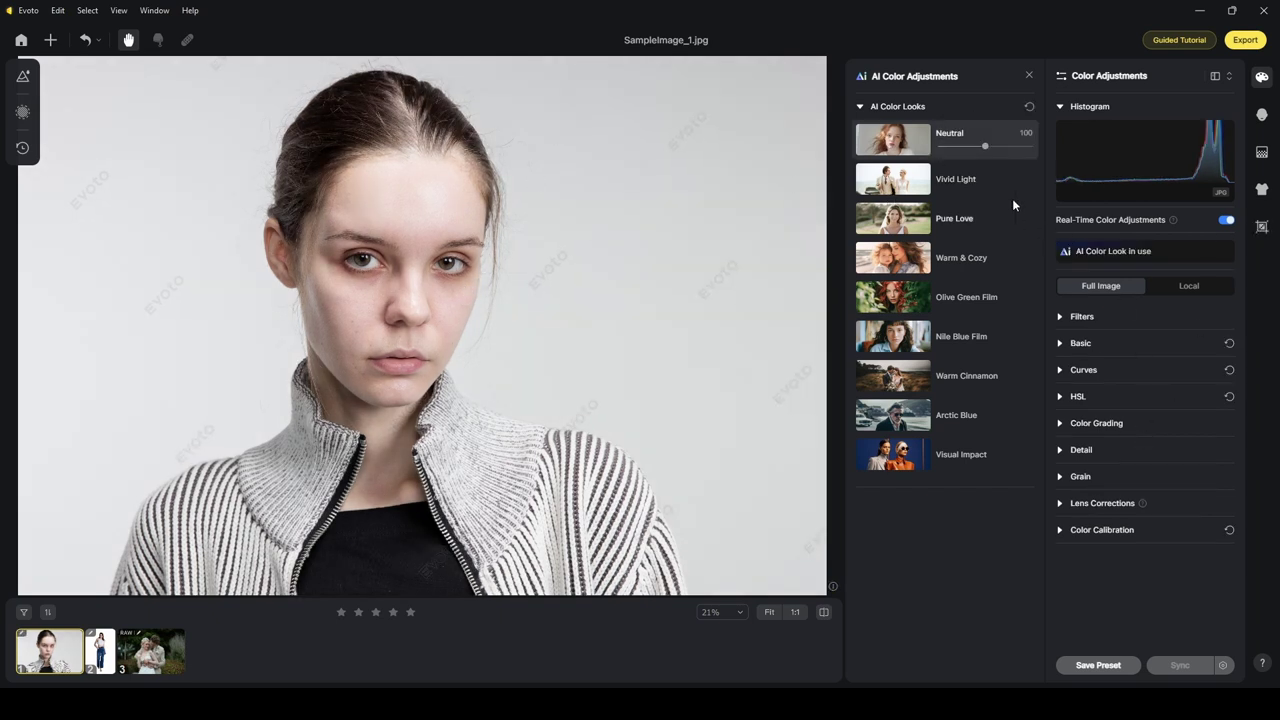
mouse_move(978, 149)
mouse_down()
mouse_move(958, 150)
mouse_move(994, 151)
mouse_up()
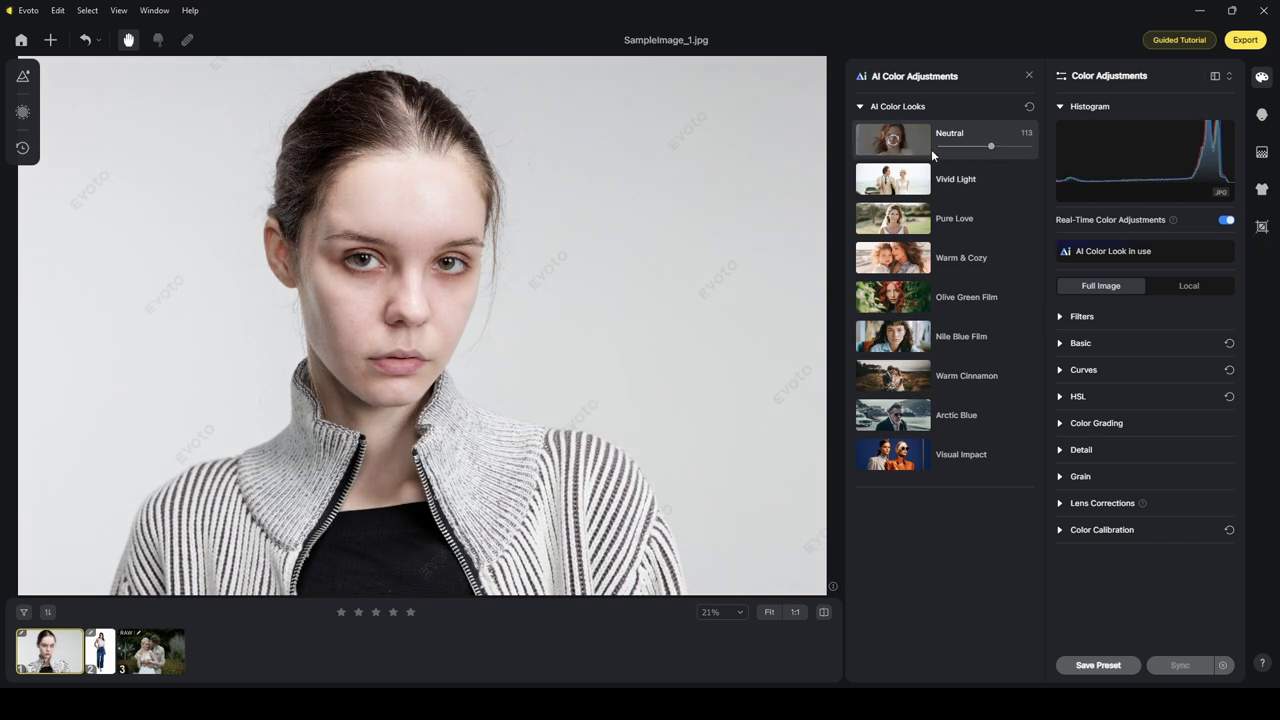
click(1061, 342)
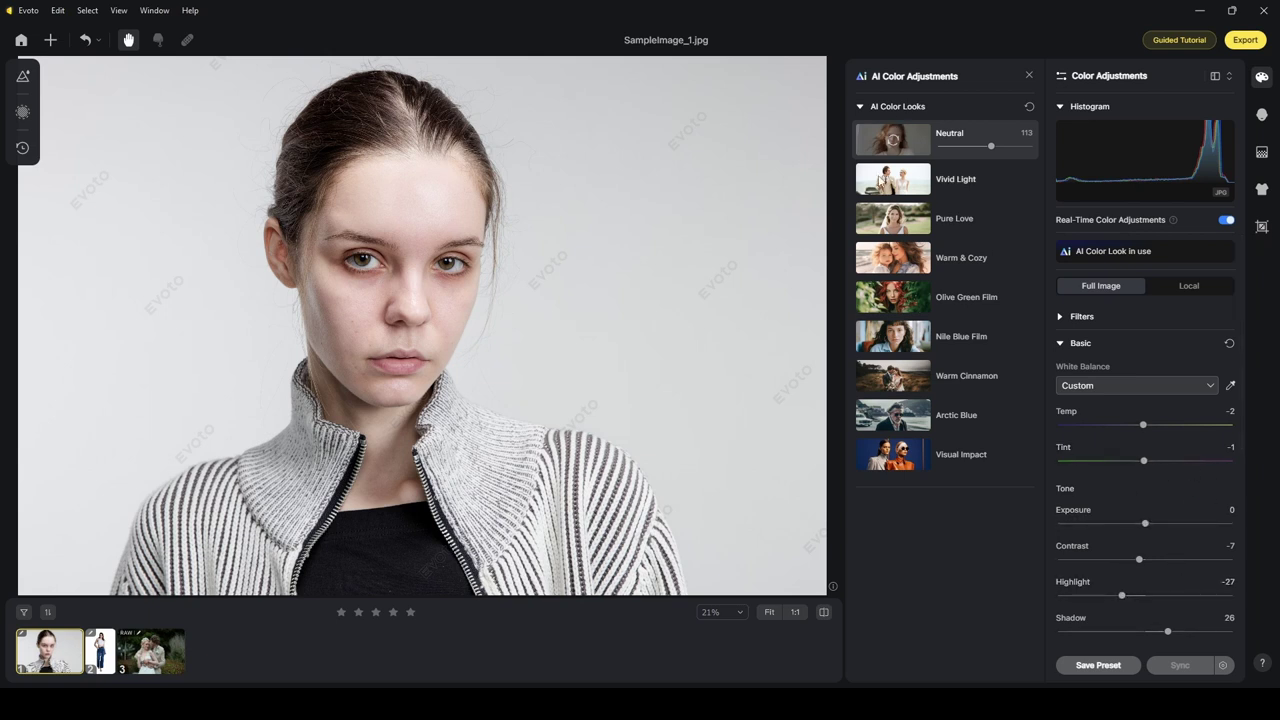
click(894, 230)
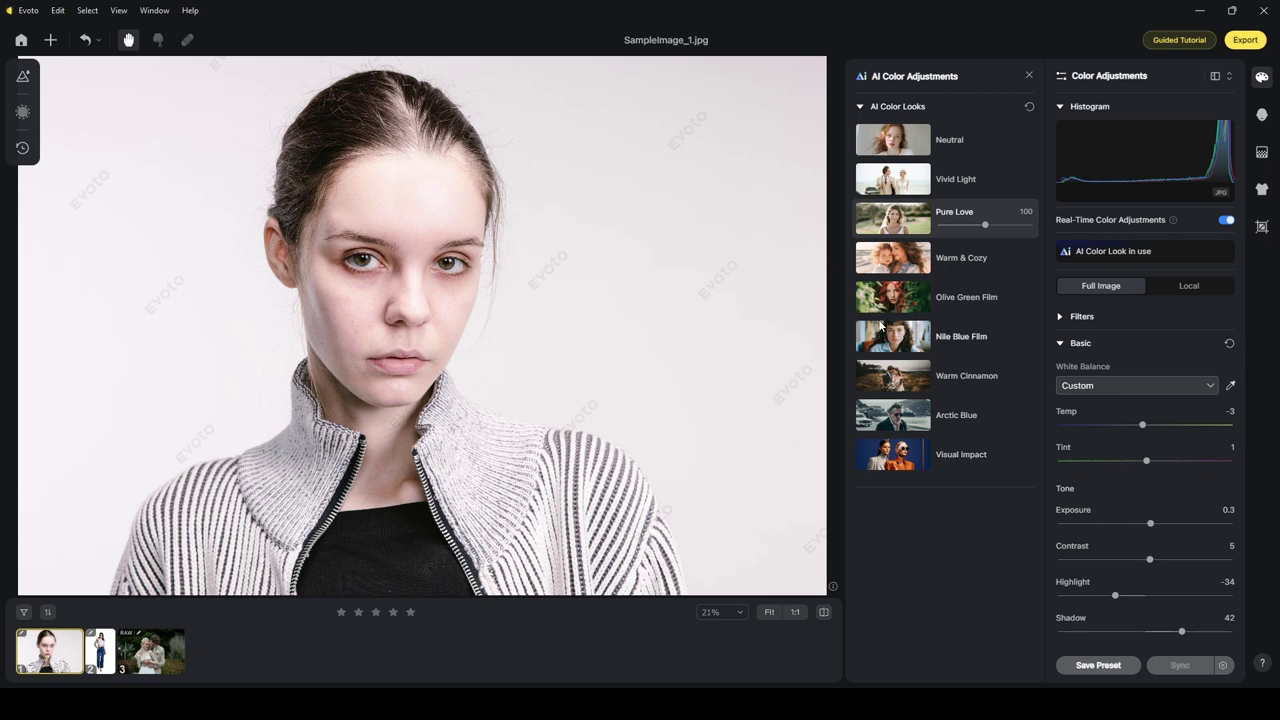
Apply the Olive Green Film AI Color Look to the portrait and inspect the face up close.
click(968, 298)
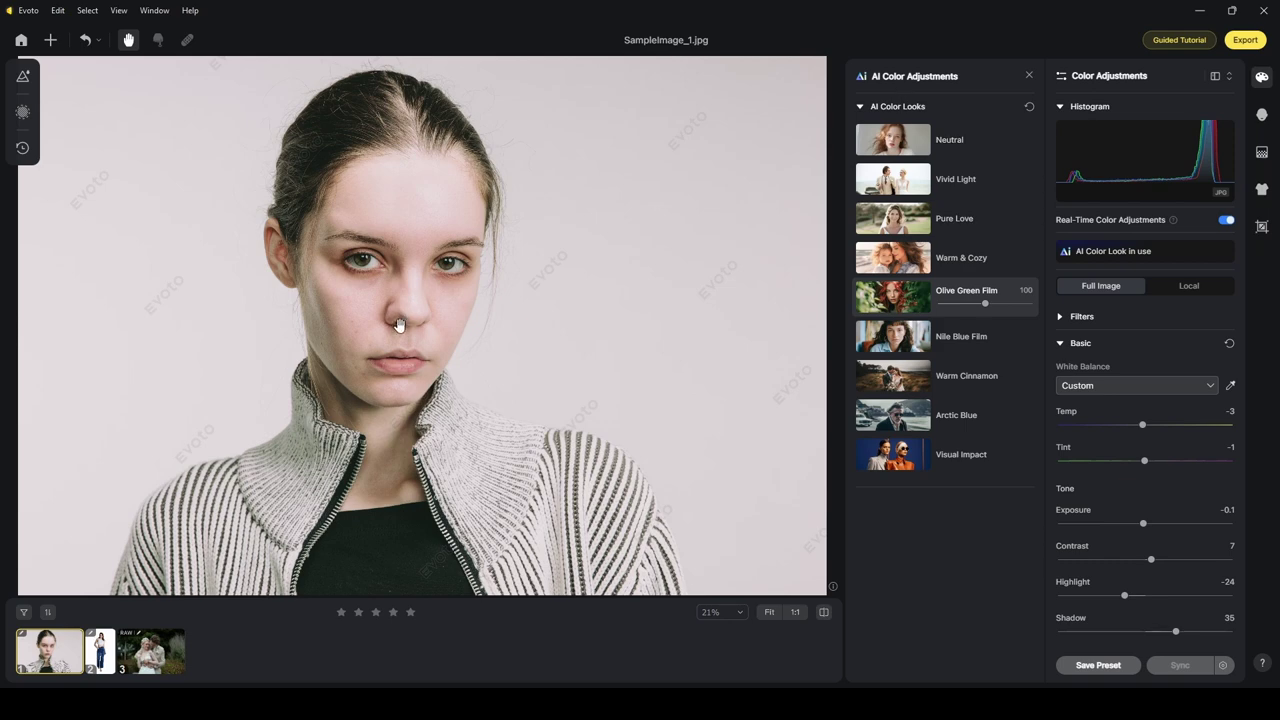
scroll(385, 278, up, 2)
scroll(388, 255, up, 2)
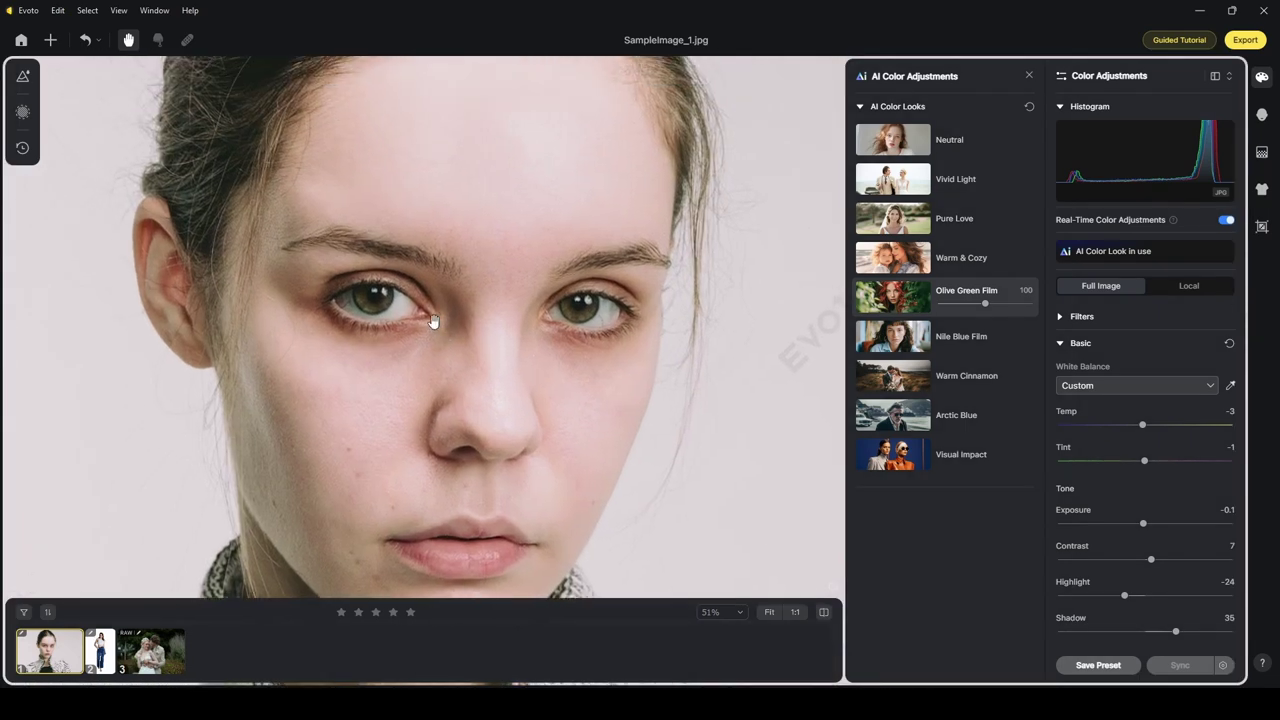
scroll(526, 292, down, 2)
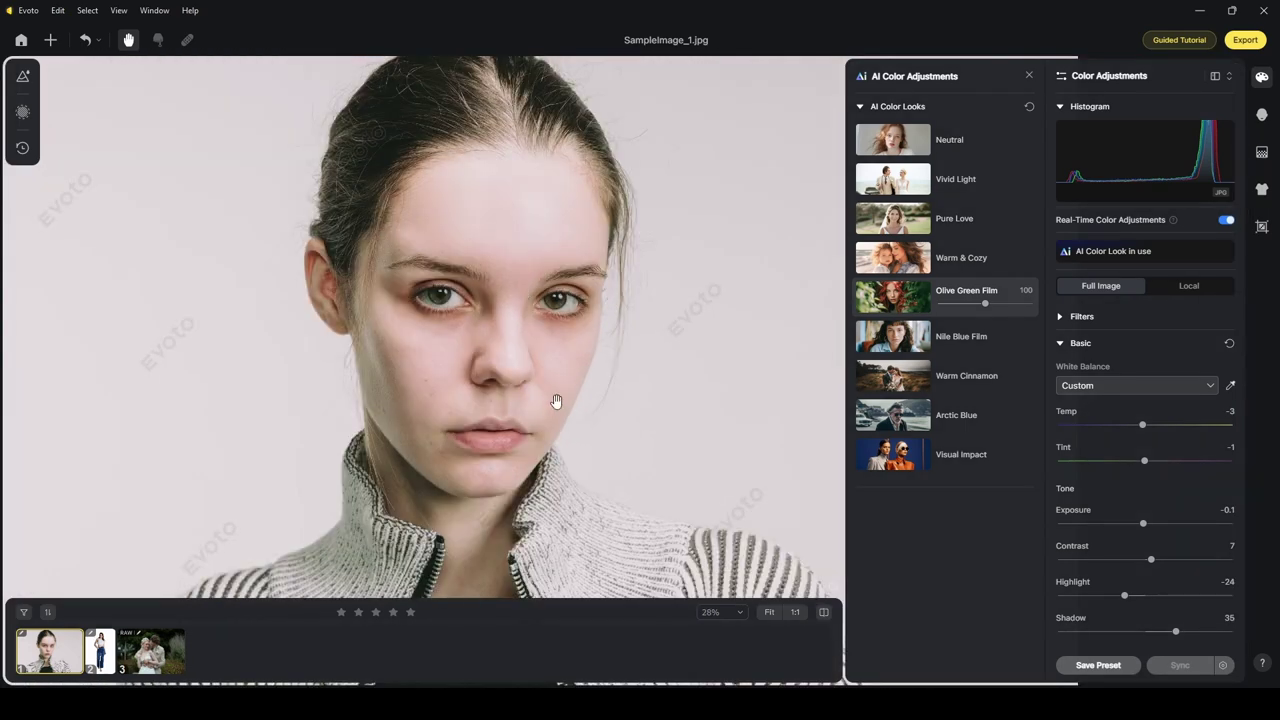
scroll(557, 401, down, 3)
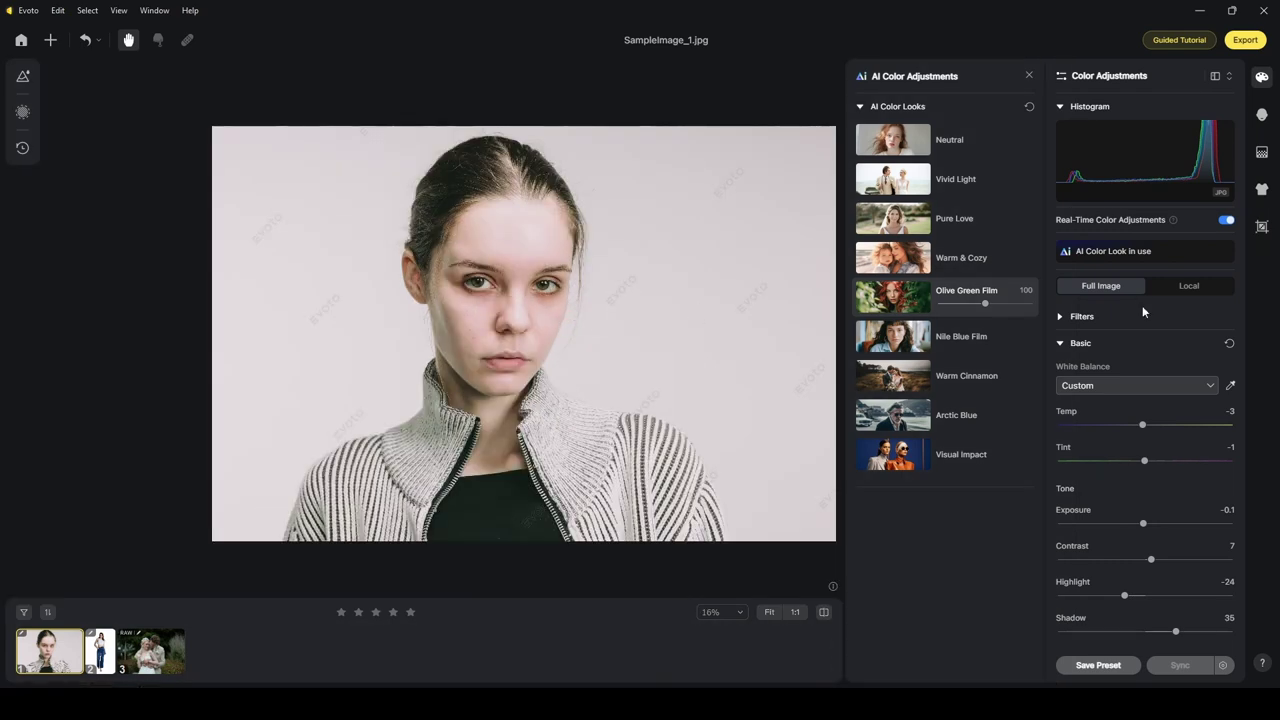
scroll(612, 285, up, 2)
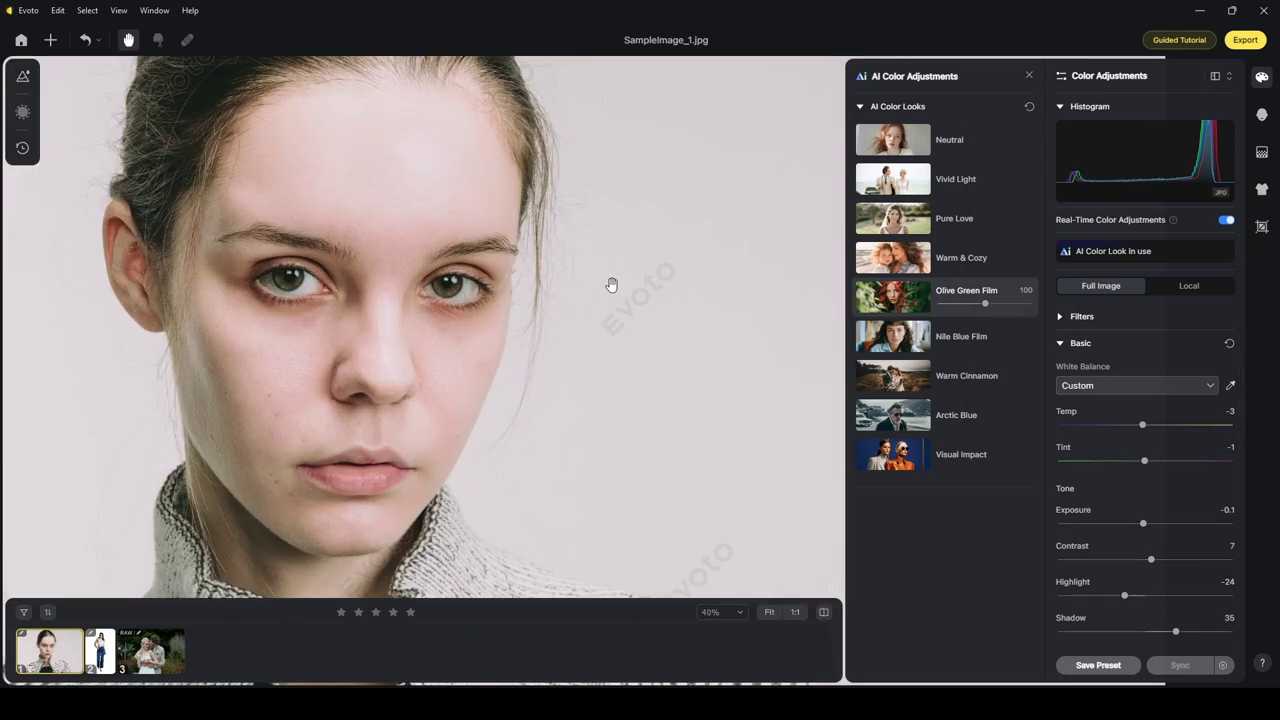
drag(543, 266, 640, 309)
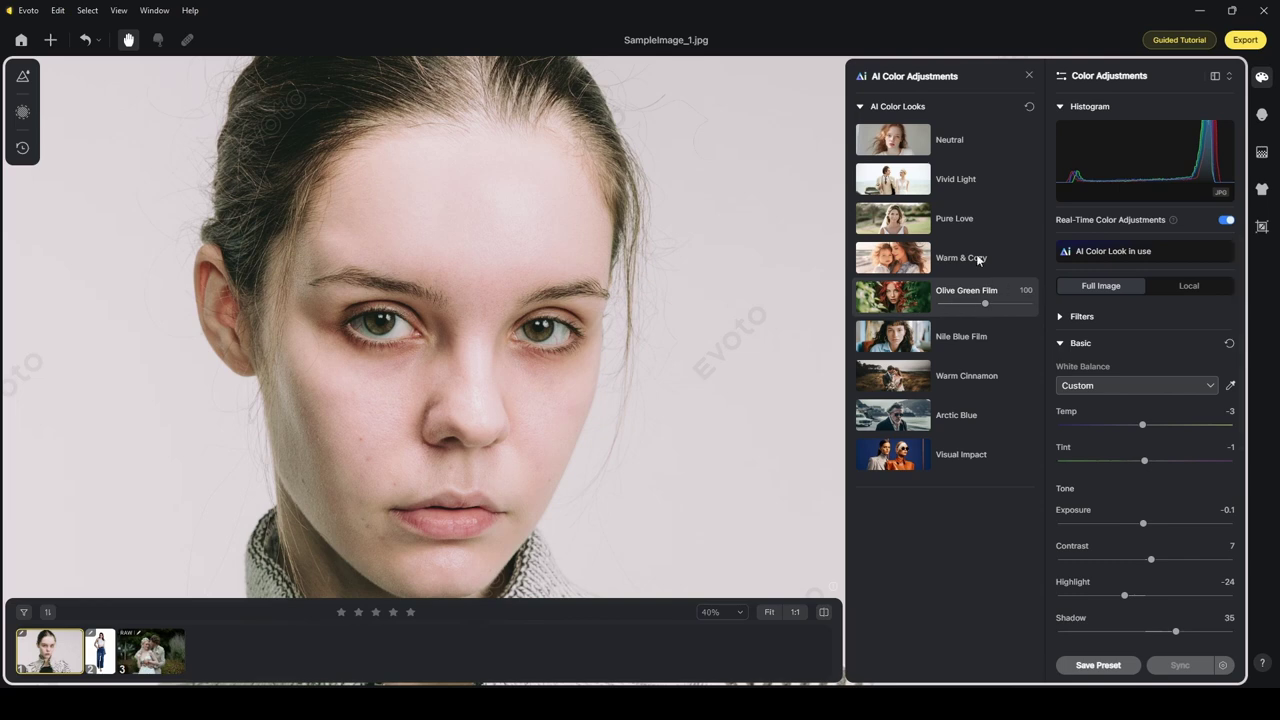
Hide the adjustment panels and browse the second and third sample images before returning to the first.
key(Tab)
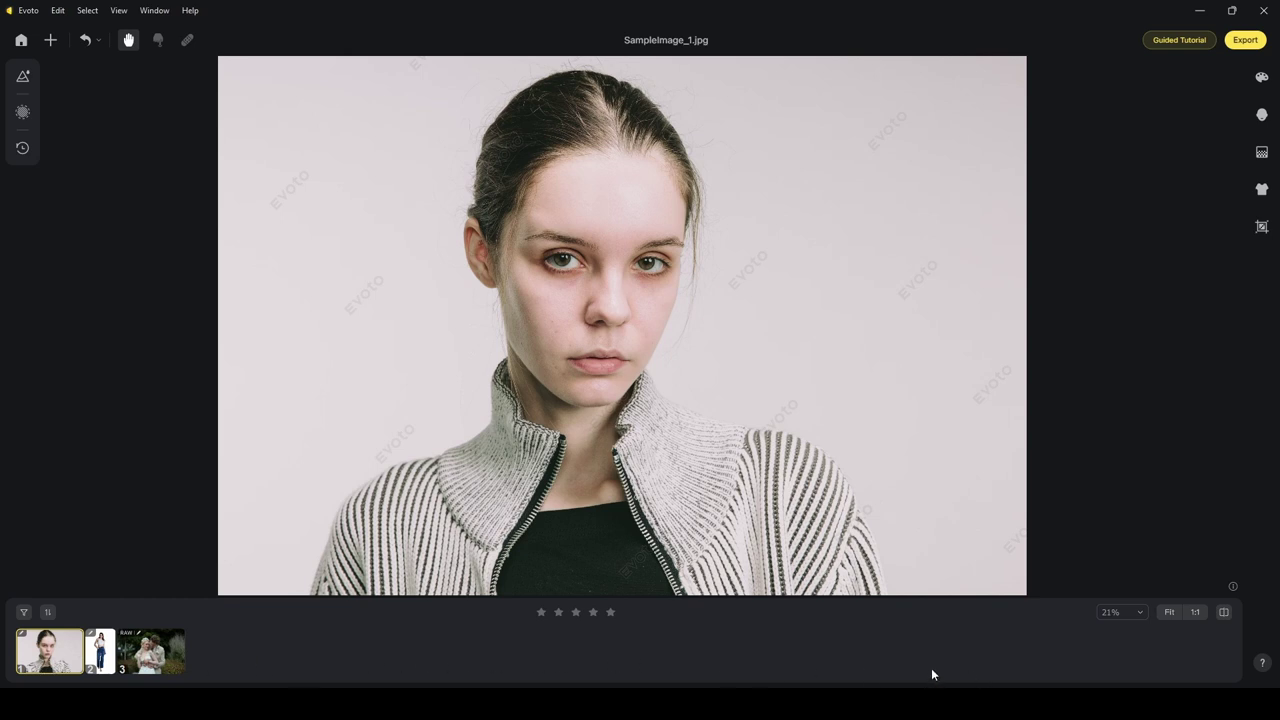
click(101, 660)
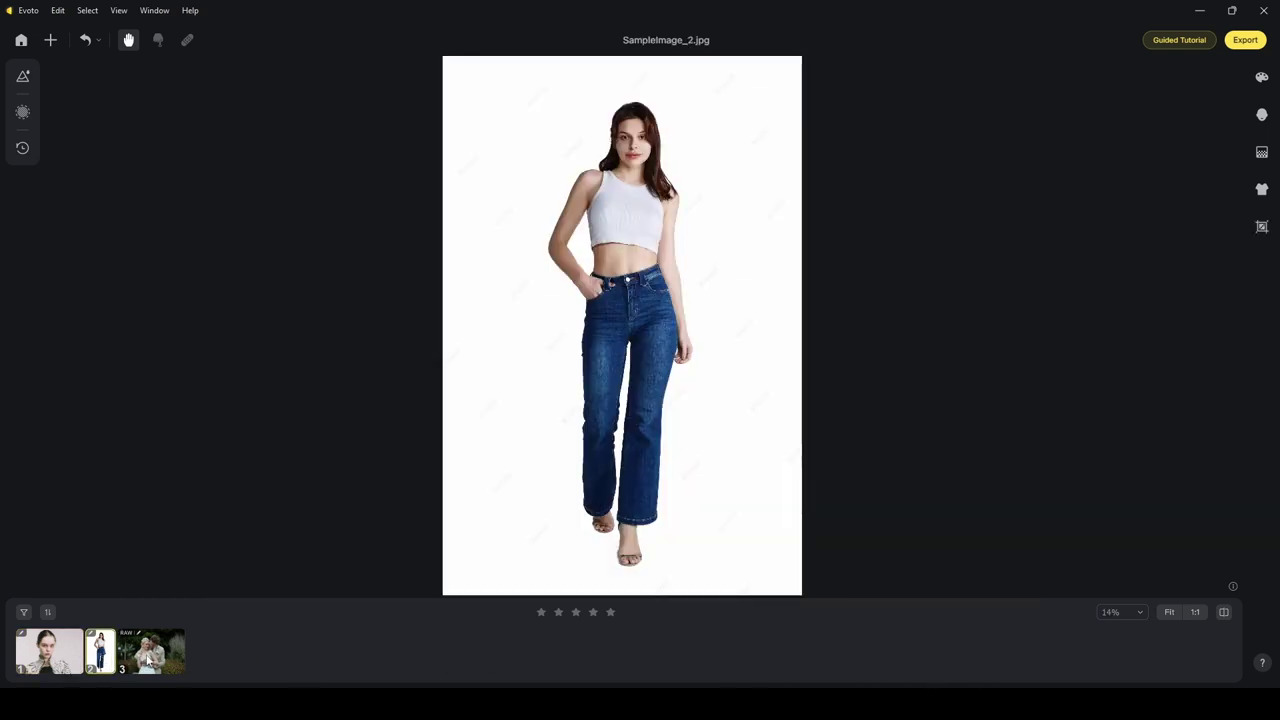
click(148, 660)
key(Left)
key(Left)
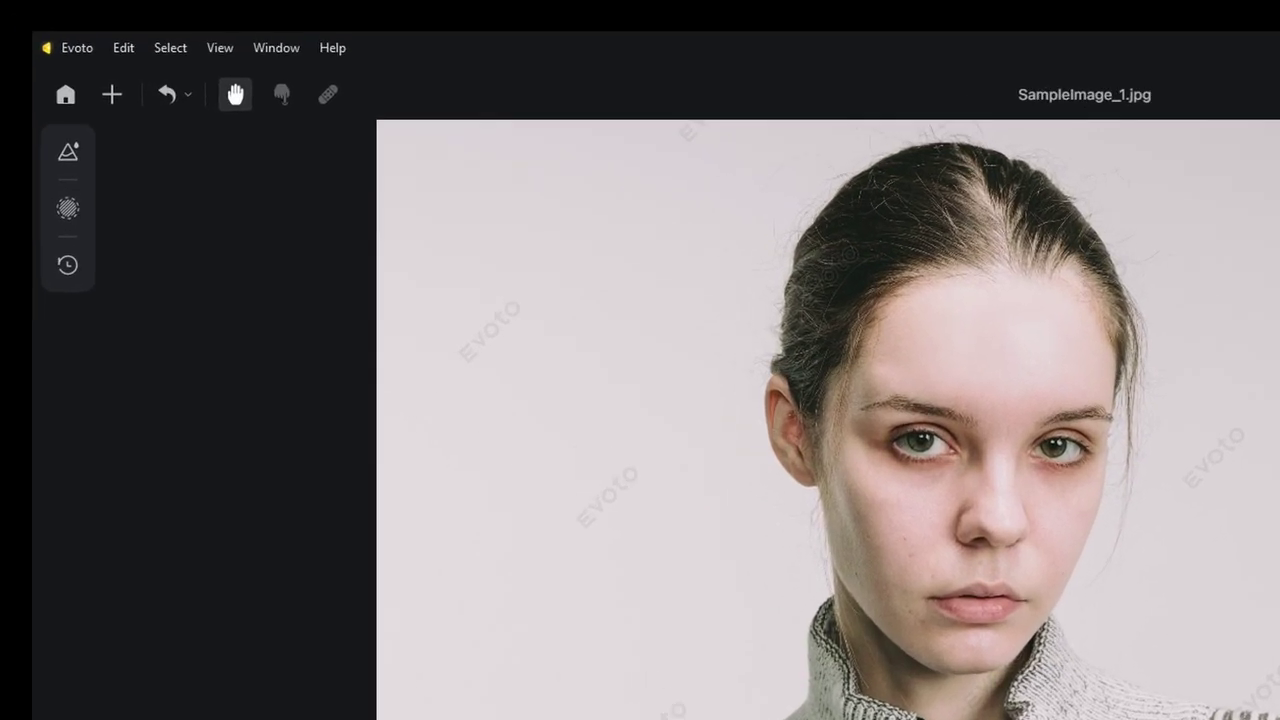
Look through the Recommended presets and the My Presets collection, and close the presets.
click(67, 155)
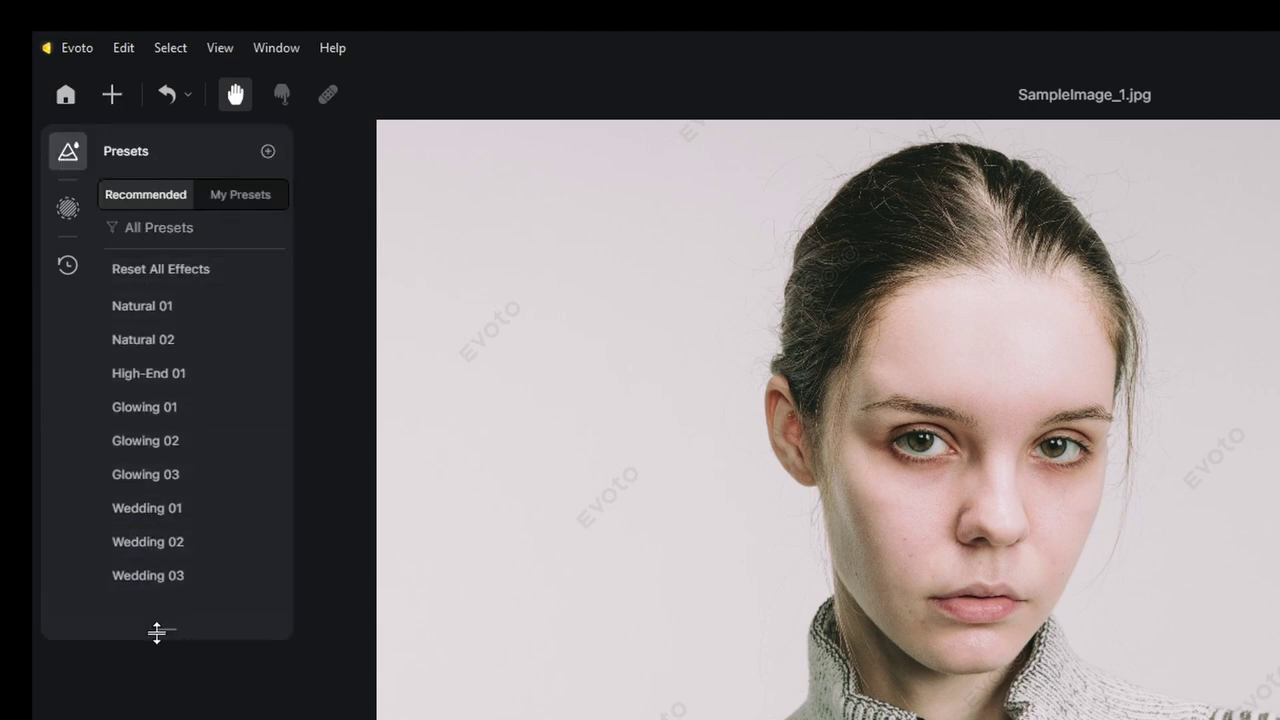
scroll(186, 557, down, 6)
scroll(208, 480, down, 5)
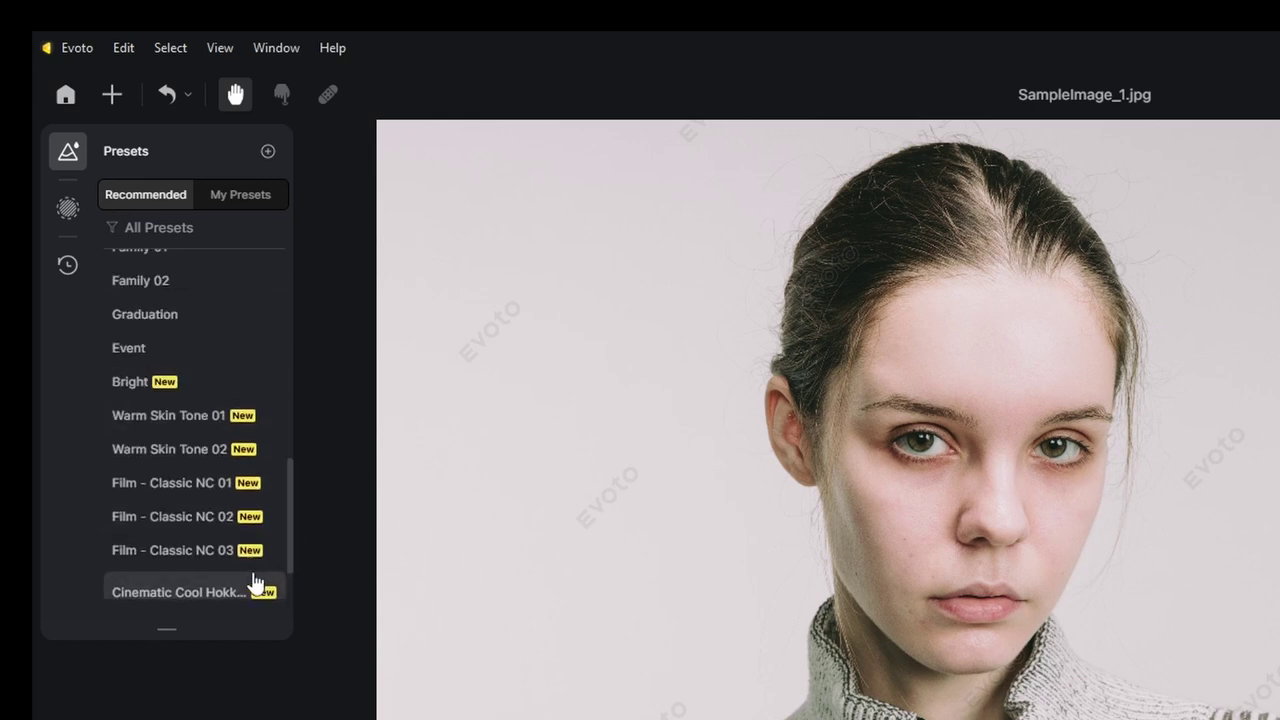
scroll(209, 488, up, 5)
scroll(209, 488, up, 3)
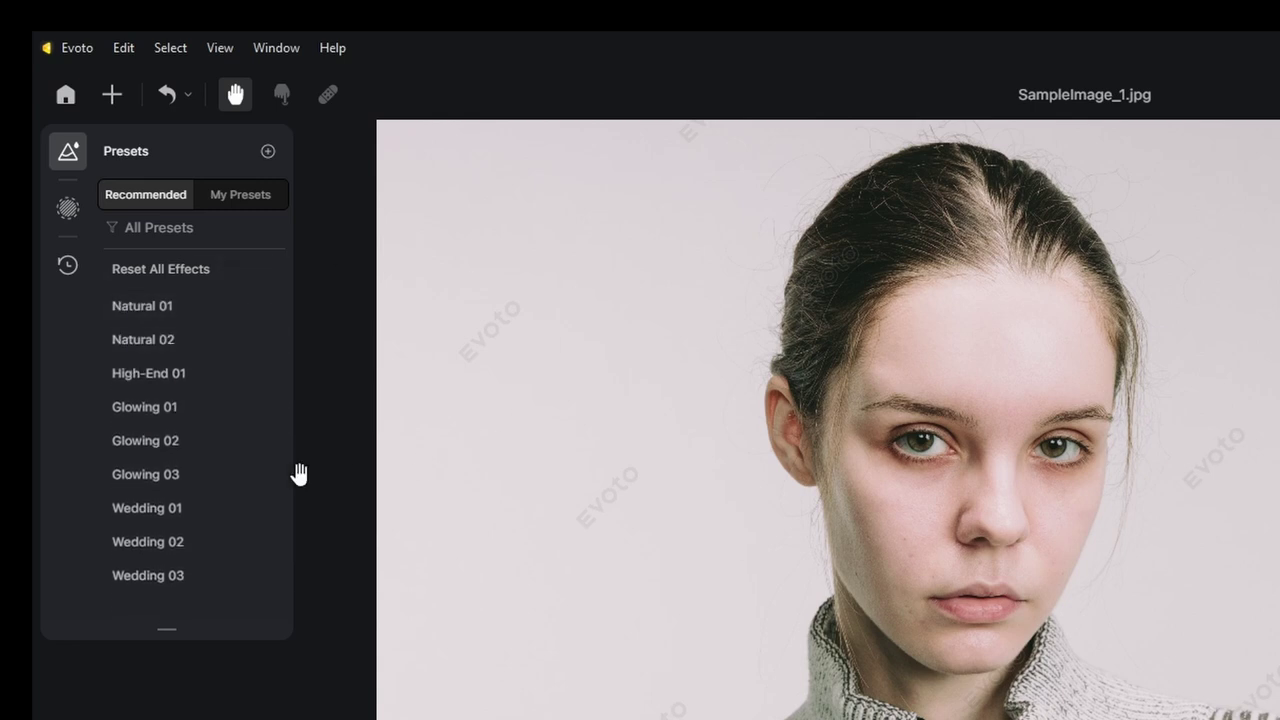
click(253, 200)
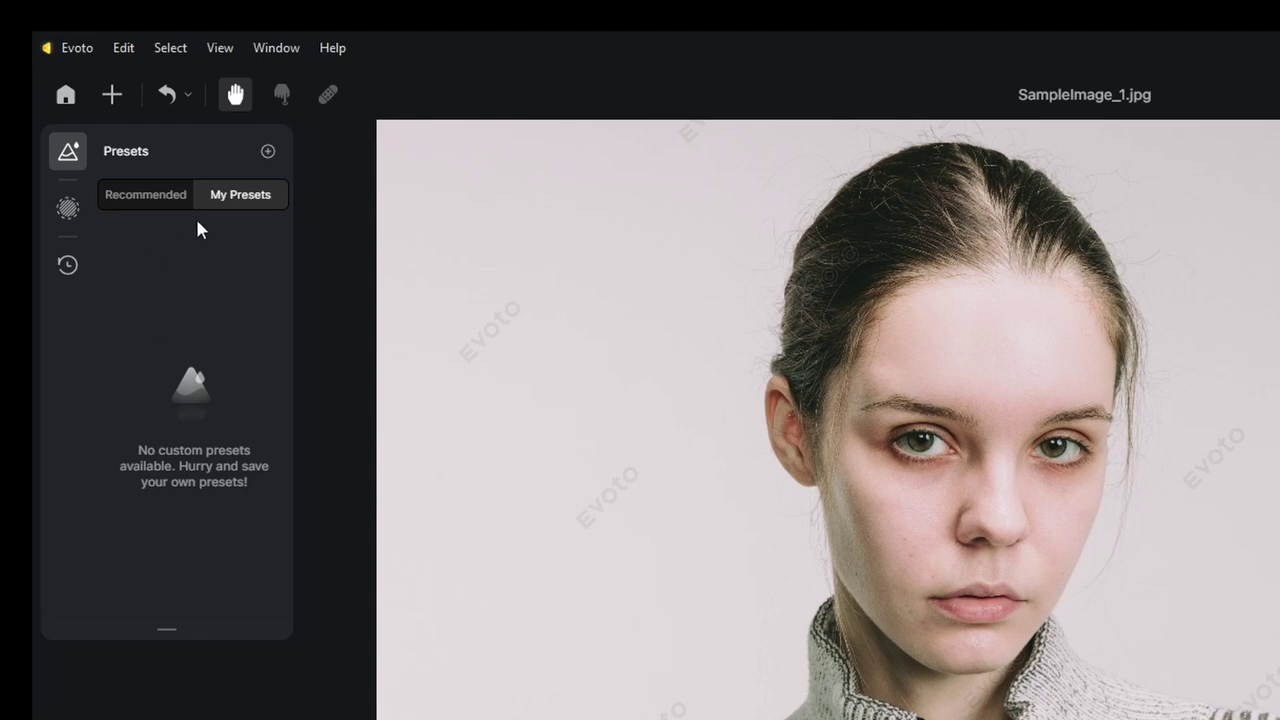
click(80, 152)
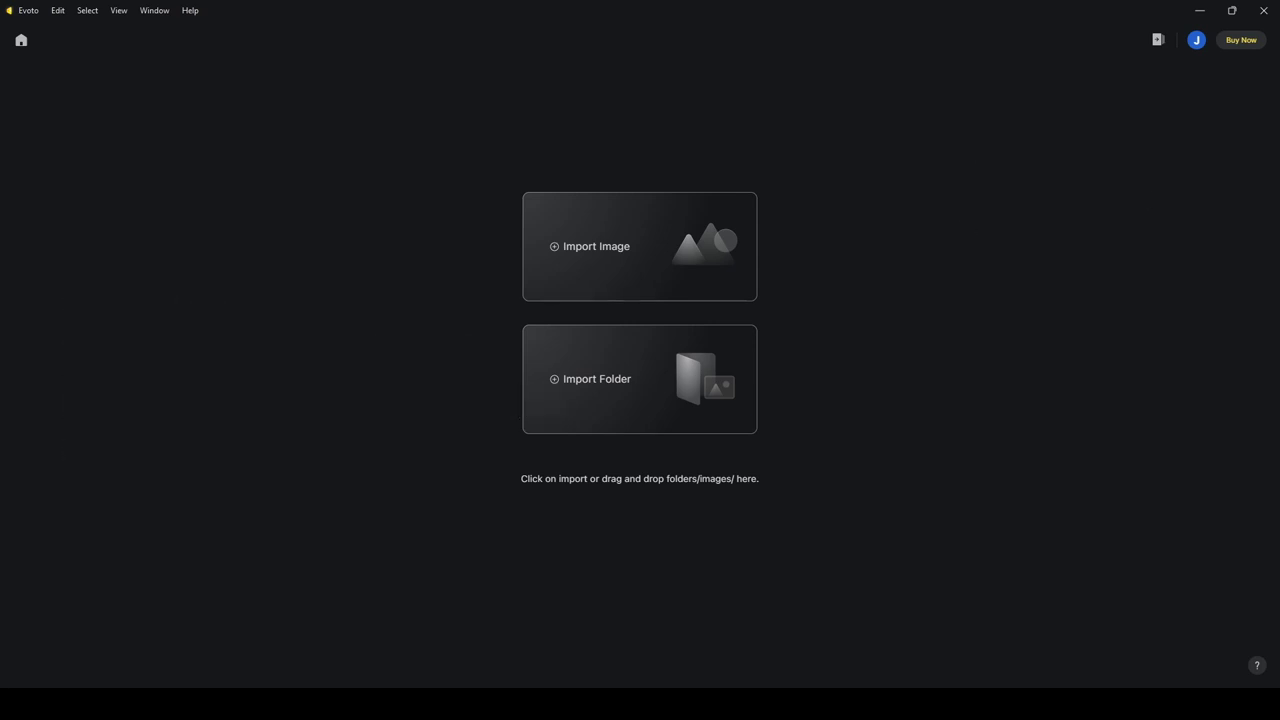
Import the six RAW portraits and inspect the face and whole figure in 29042018-7583.CR2.
mouse_move(669, 269)
mouse_down()
mouse_move(634, 269)
mouse_move(693, 261)
mouse_move(645, 261)
mouse_up()
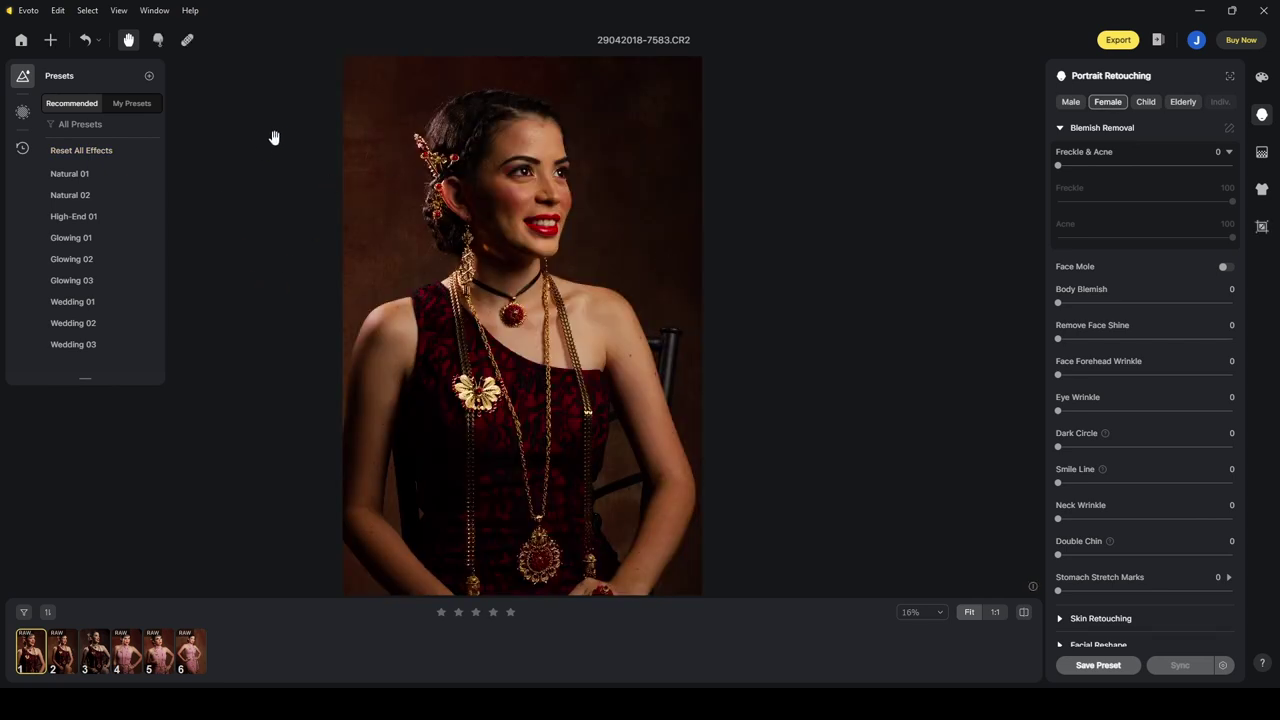
scroll(630, 217, down, 2)
drag(650, 208, 565, 238)
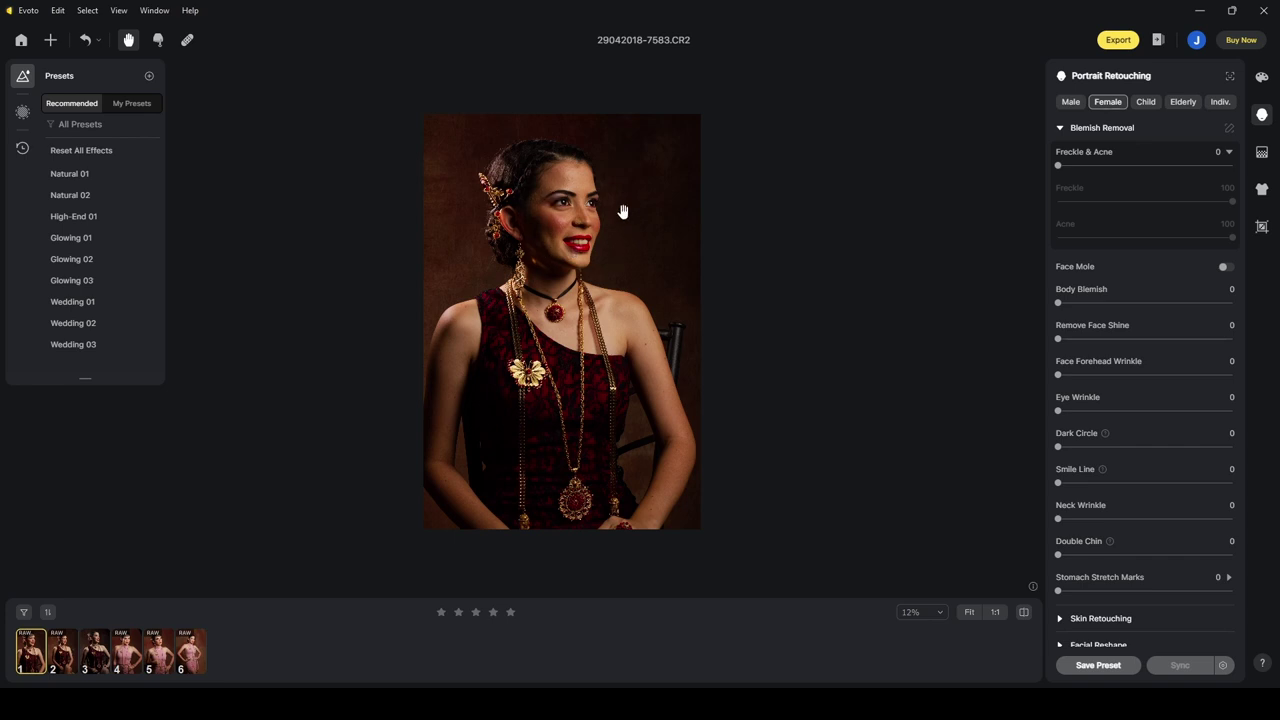
scroll(624, 277, up, 5)
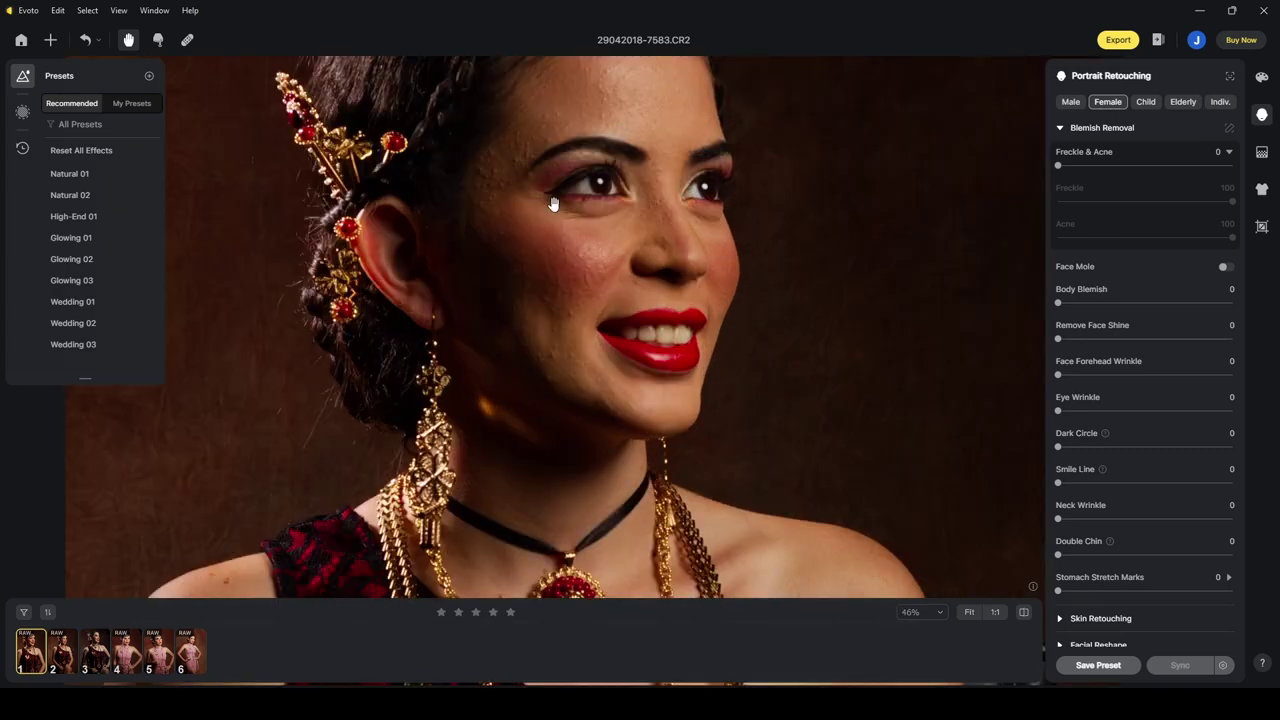
drag(548, 210, 572, 274)
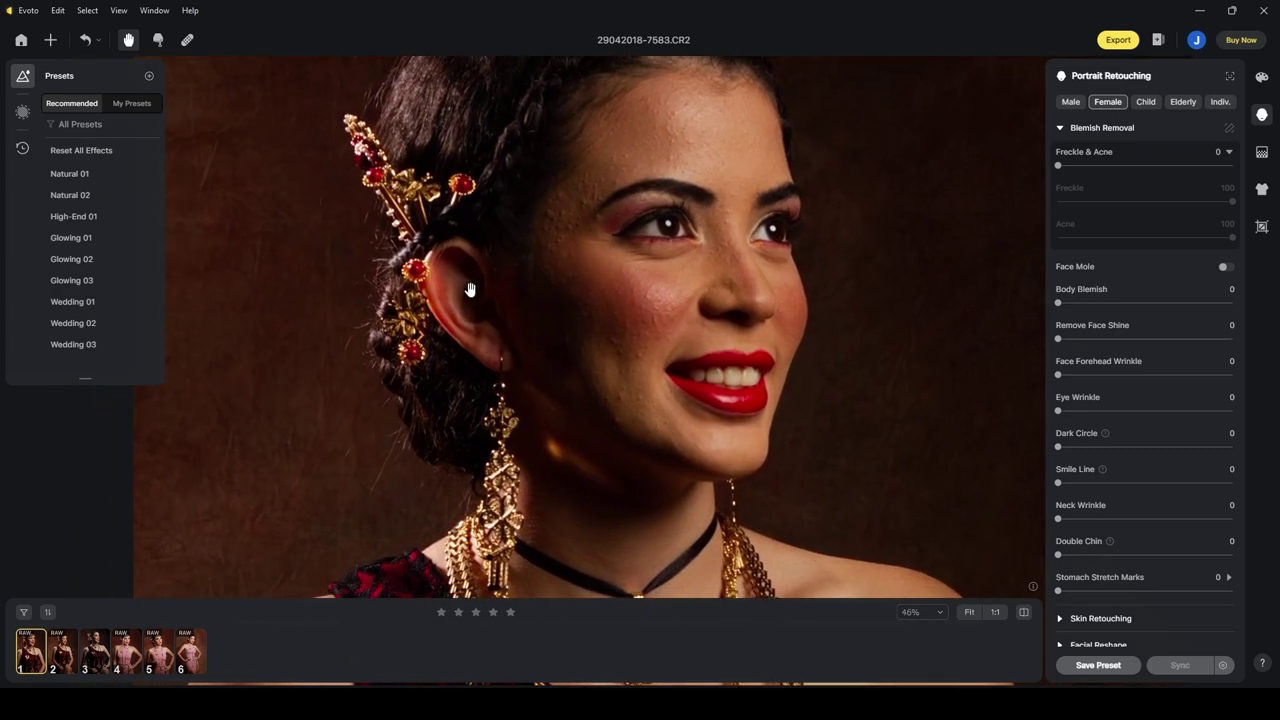
scroll(533, 233, down, 2)
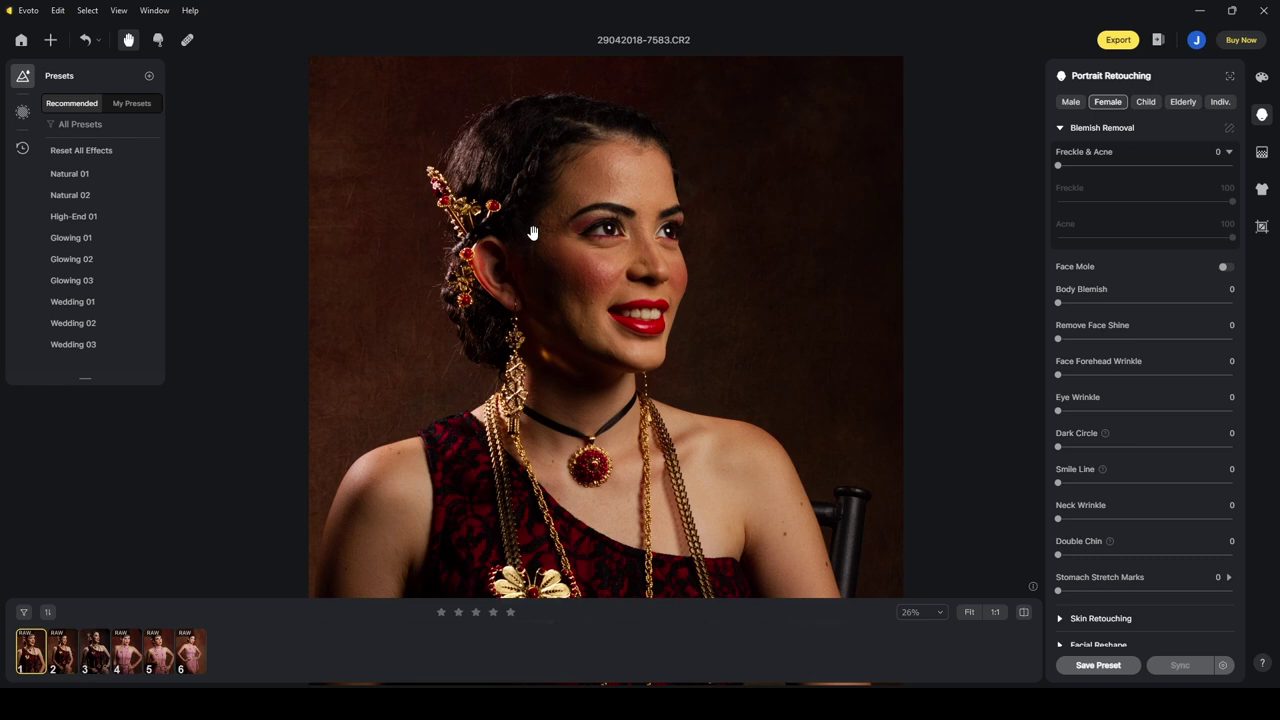
scroll(533, 233, down, 2)
drag(515, 259, 478, 182)
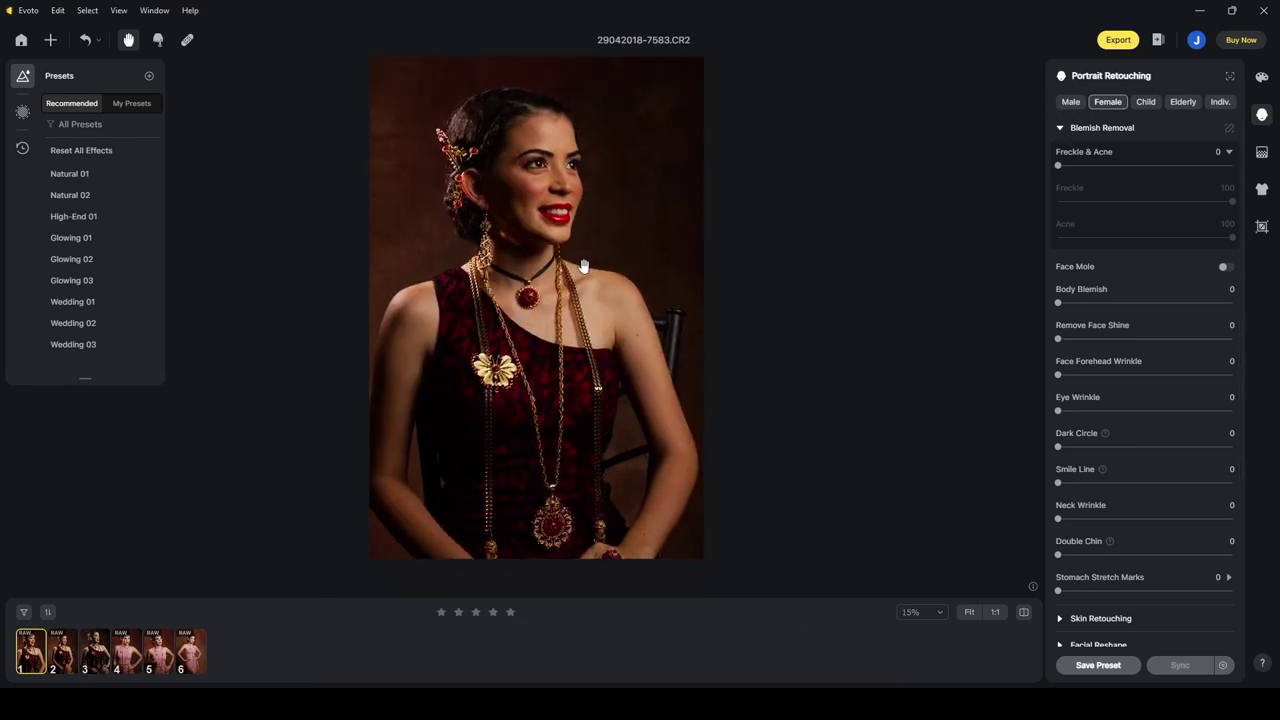
Collapse Blemish Removal and set the RAW portrait's white balance to Flash in the Basic color adjustments.
click(1060, 128)
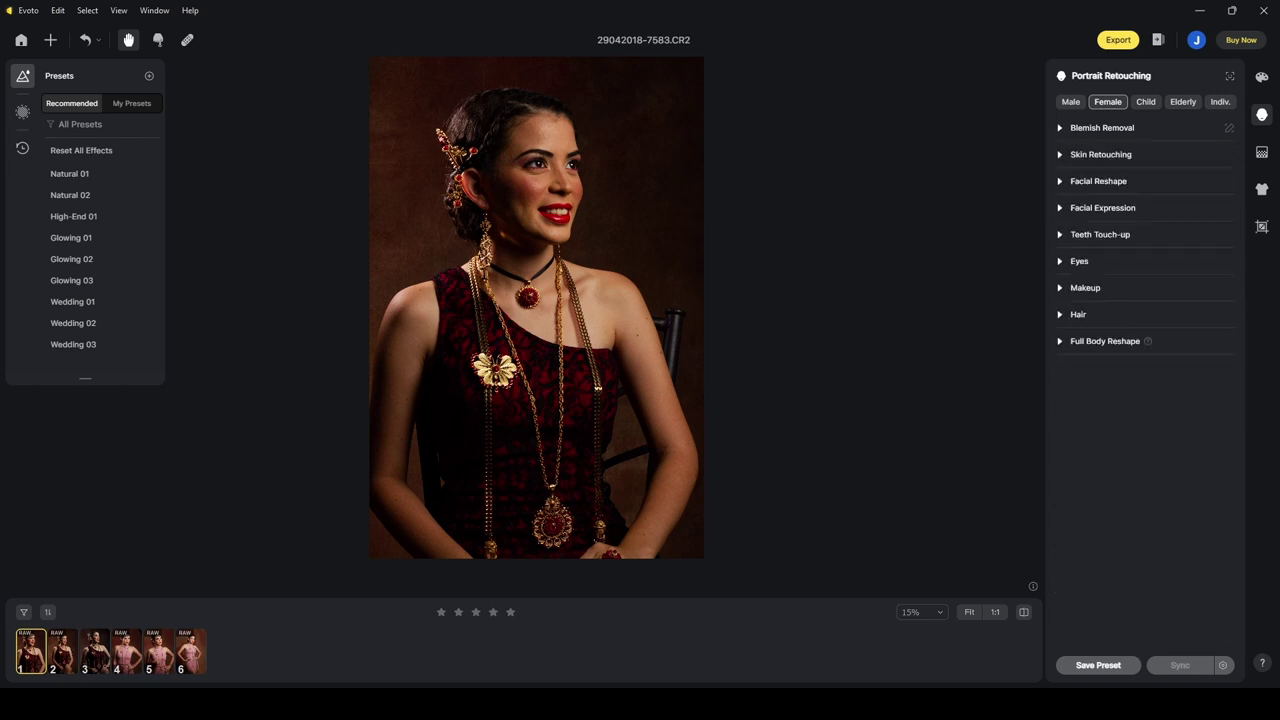
click(1263, 79)
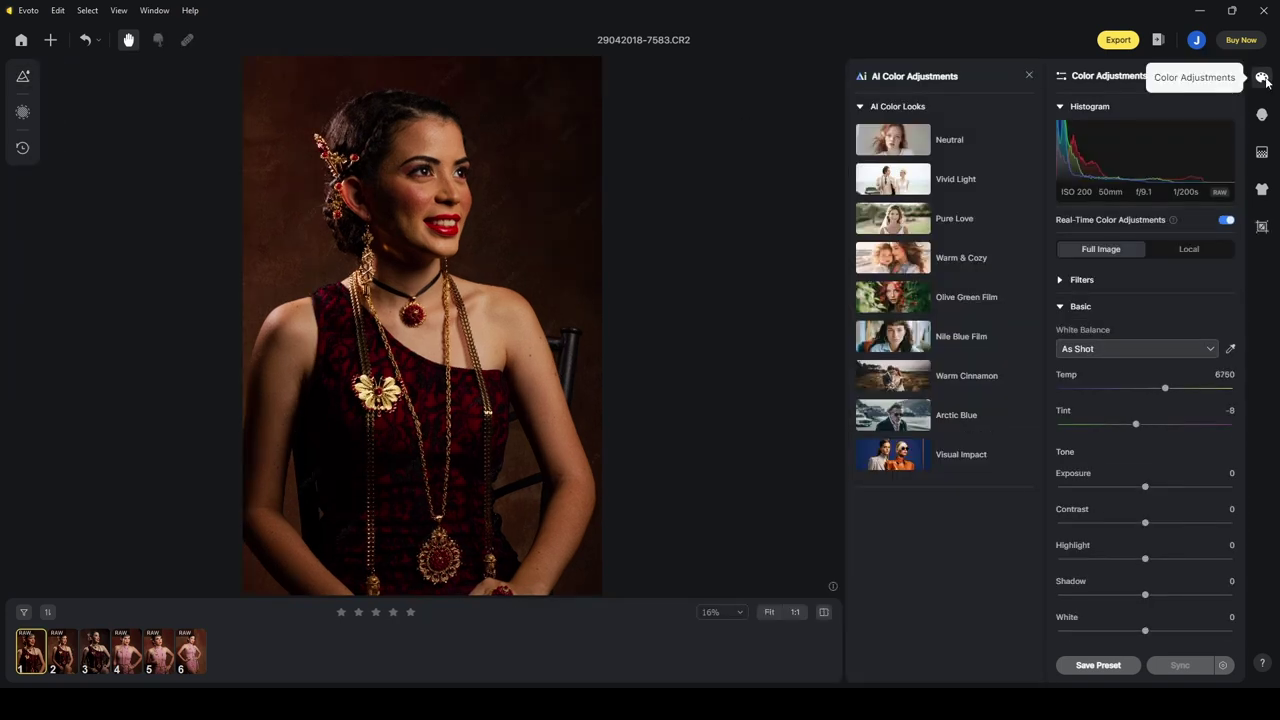
click(1188, 356)
click(1101, 516)
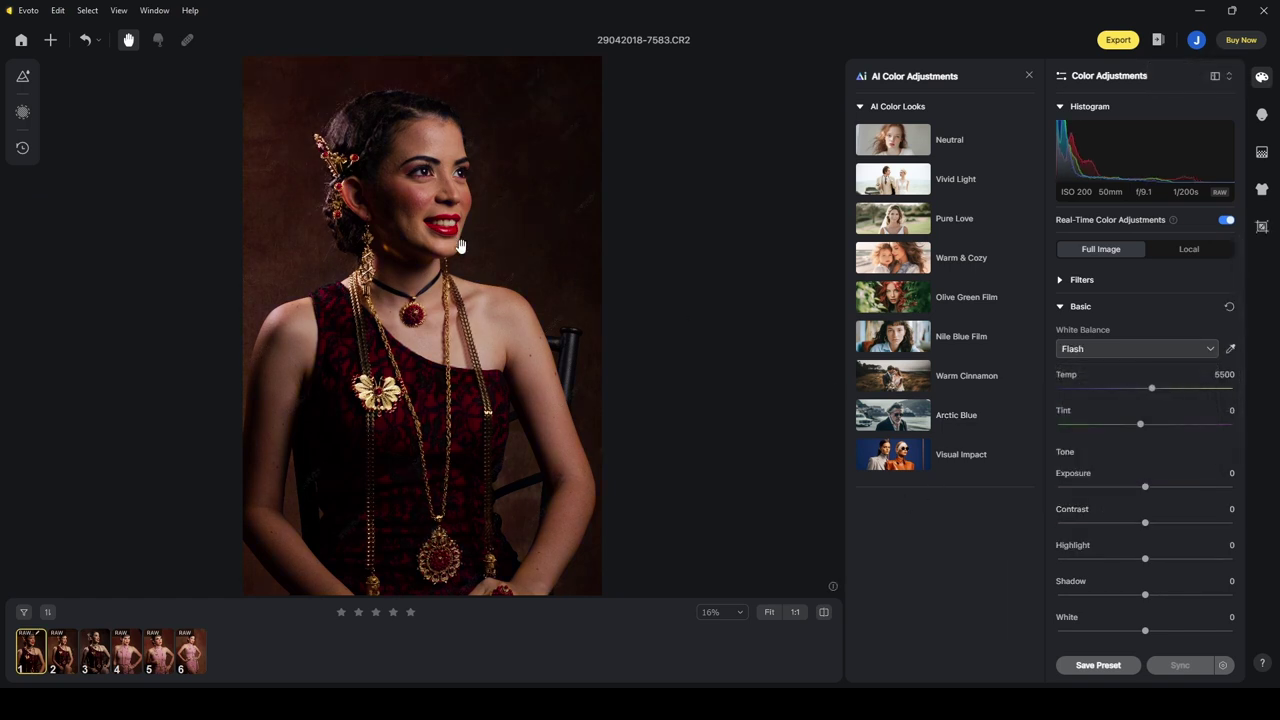
click(1061, 307)
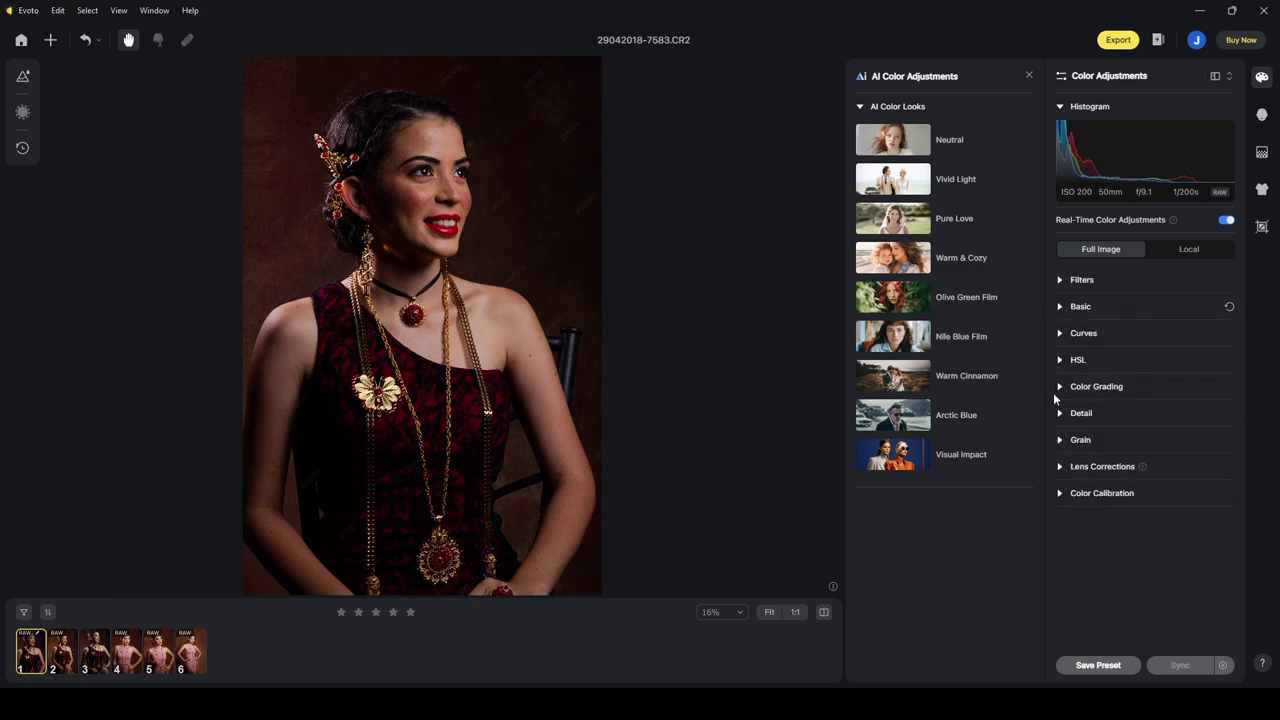
Enable automatic Lens Corrections for the RAW portrait and collapse the section.
click(1060, 467)
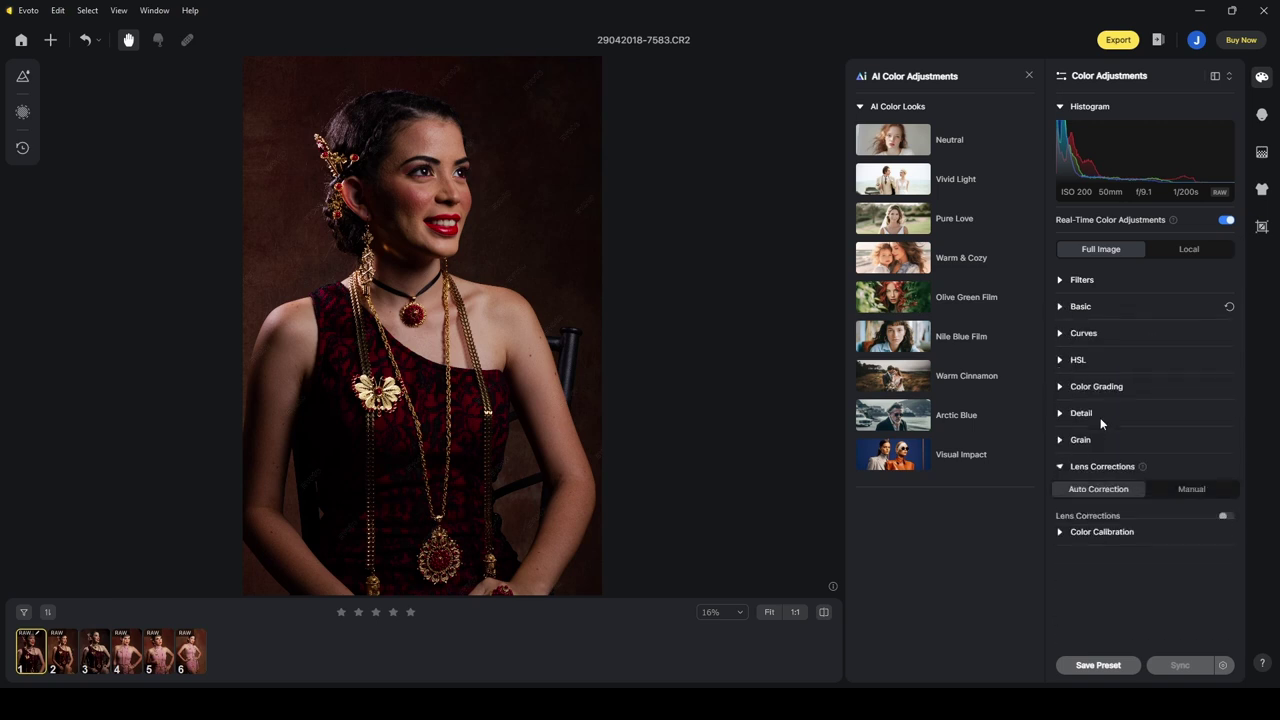
click(1225, 517)
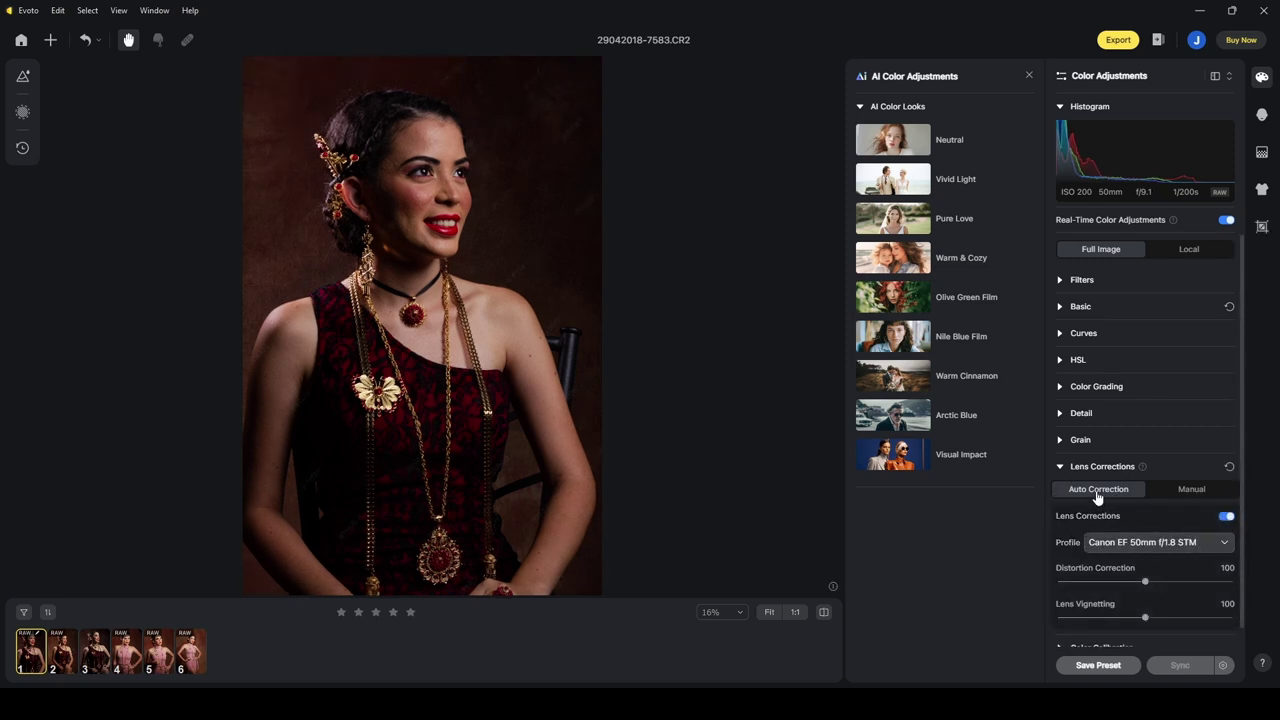
click(1060, 466)
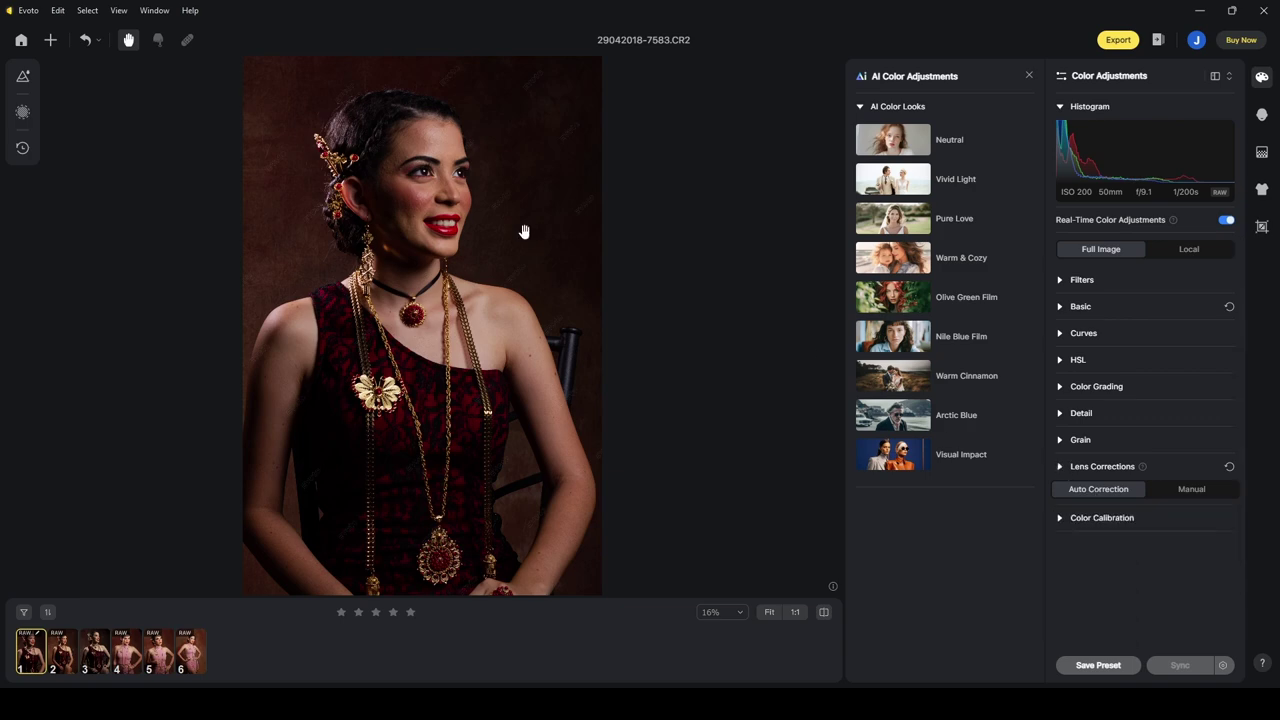
Set Sharpen to 53 in the Detail adjustments and check its effect on the face and whole figure.
scroll(523, 231, up, 5)
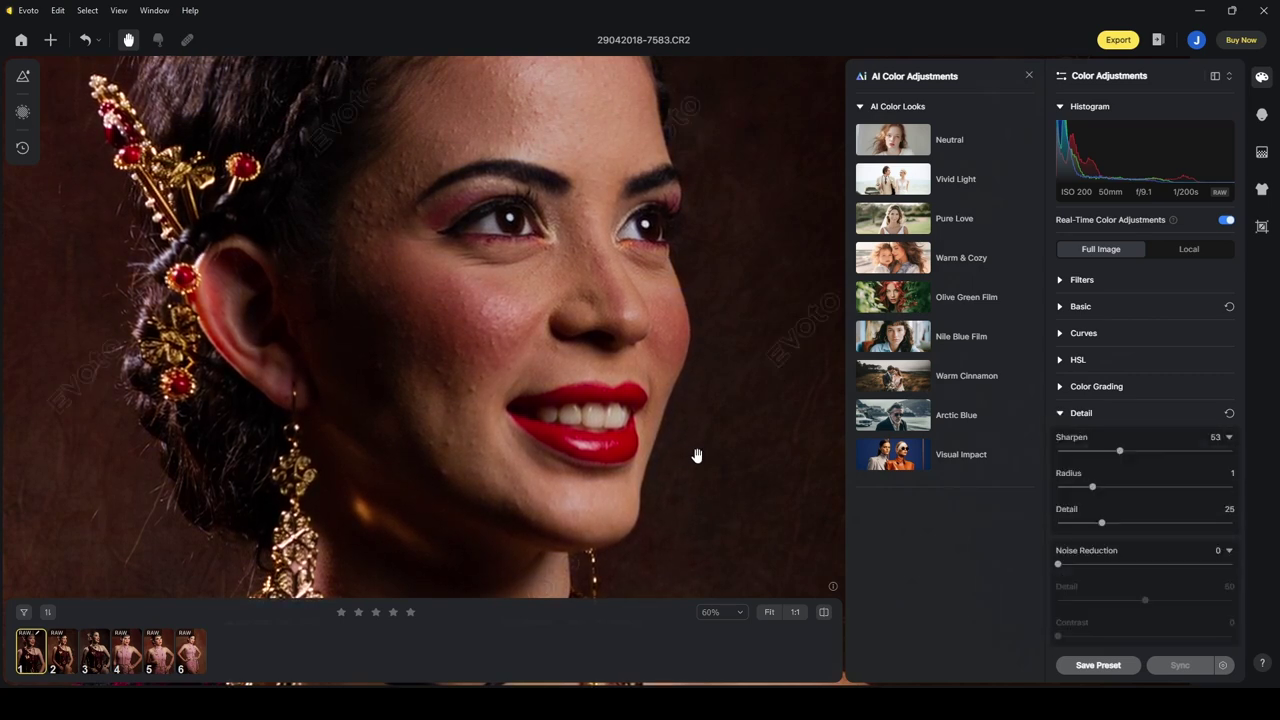
scroll(596, 342, down, 5)
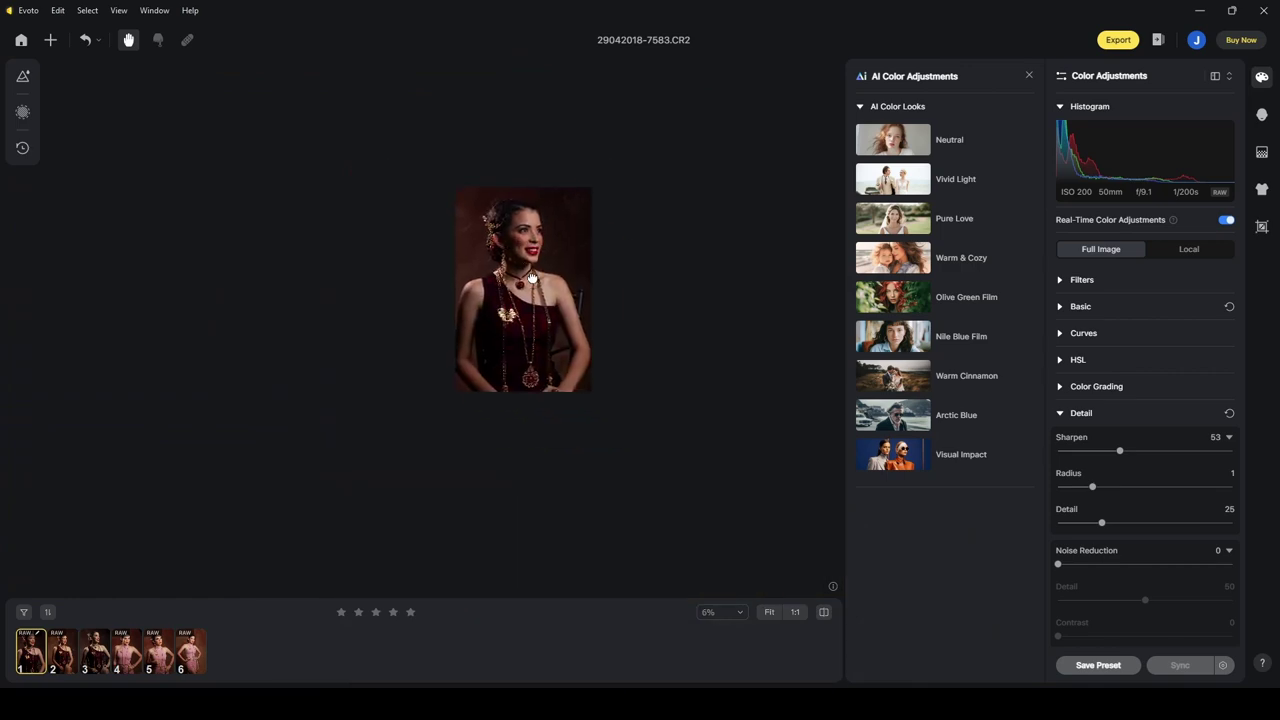
scroll(536, 298, up, 5)
scroll(592, 428, down, 2)
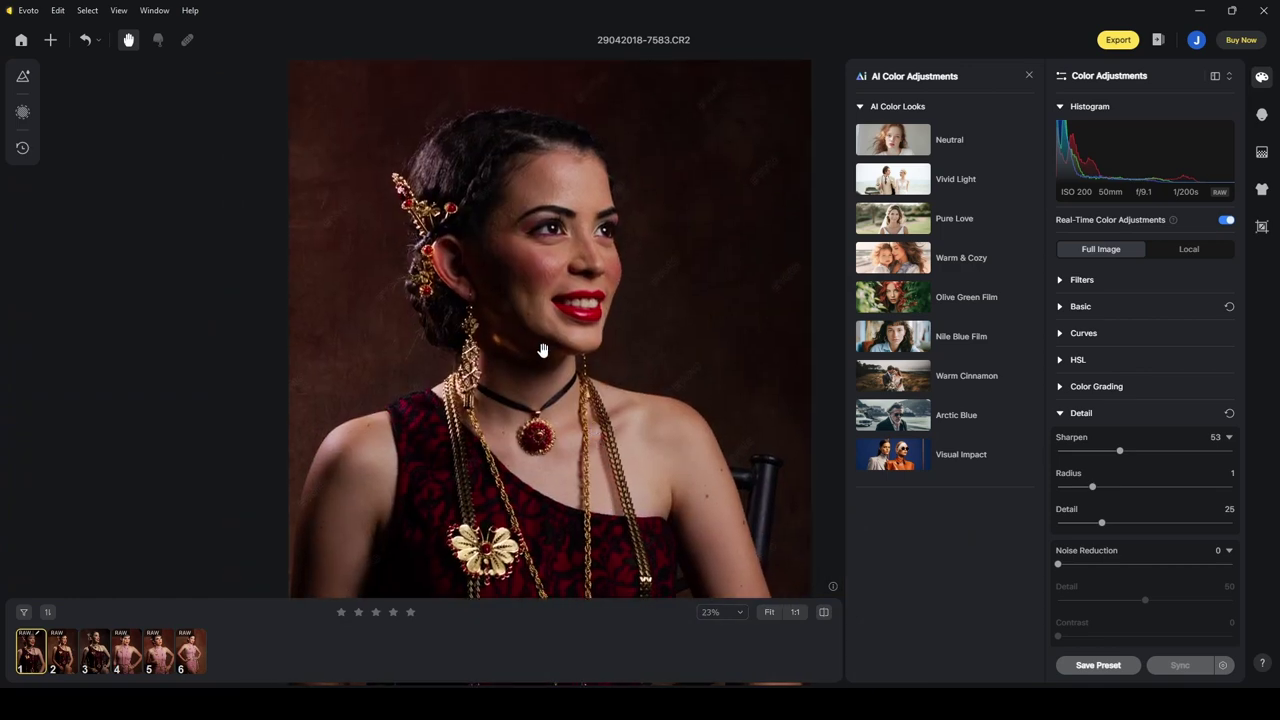
scroll(538, 355, up, 3)
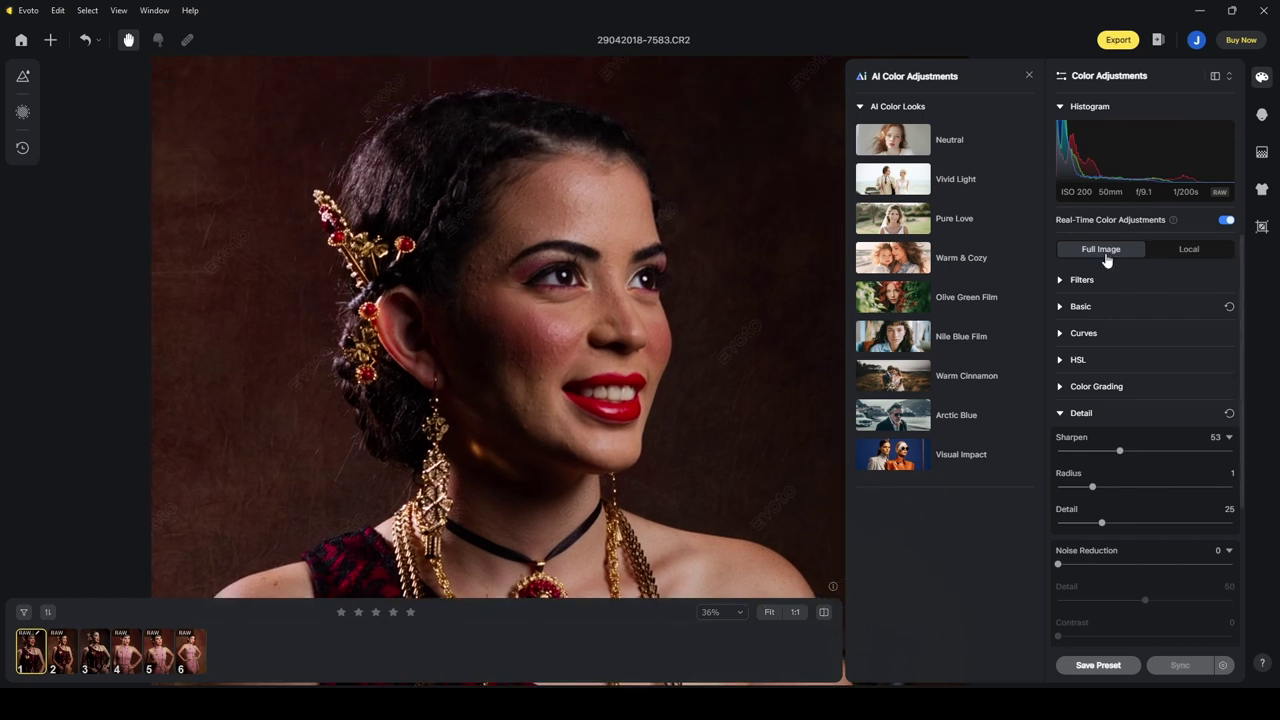
Open the female portrait retouching and set Freckle & Acne to 100 in Blemish Removal.
click(1262, 117)
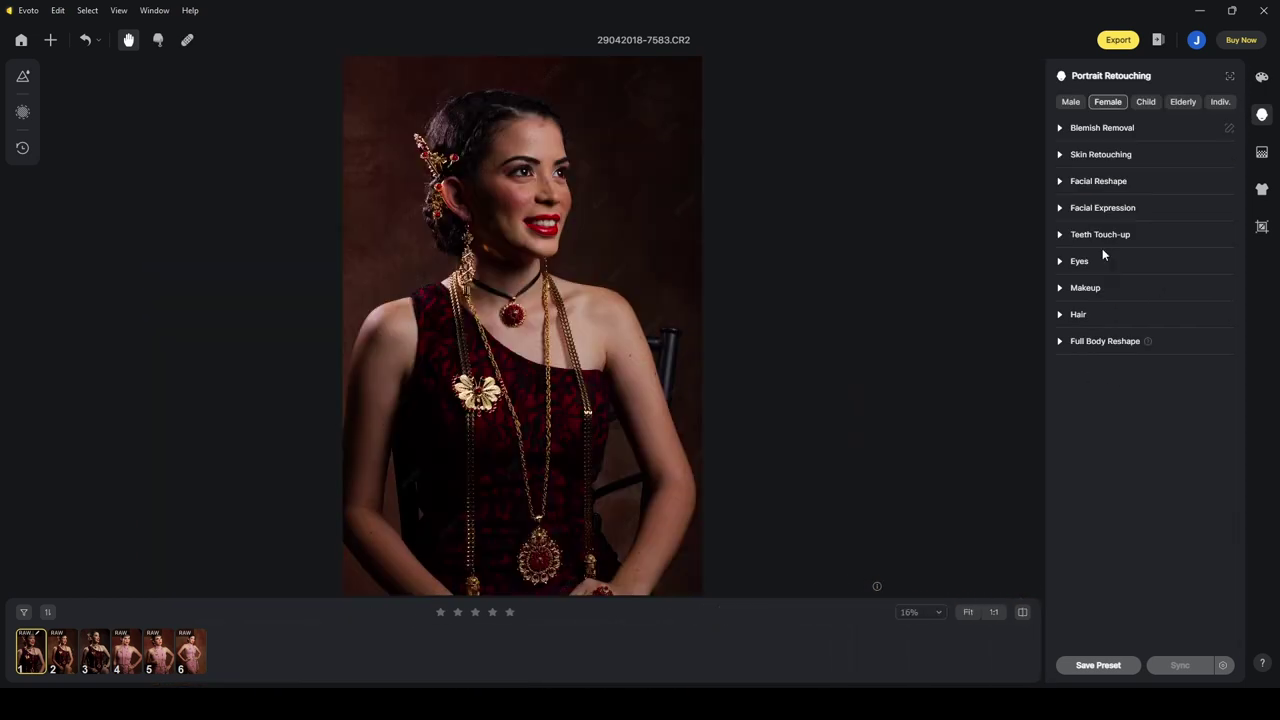
click(1061, 128)
scroll(437, 243, up, 3)
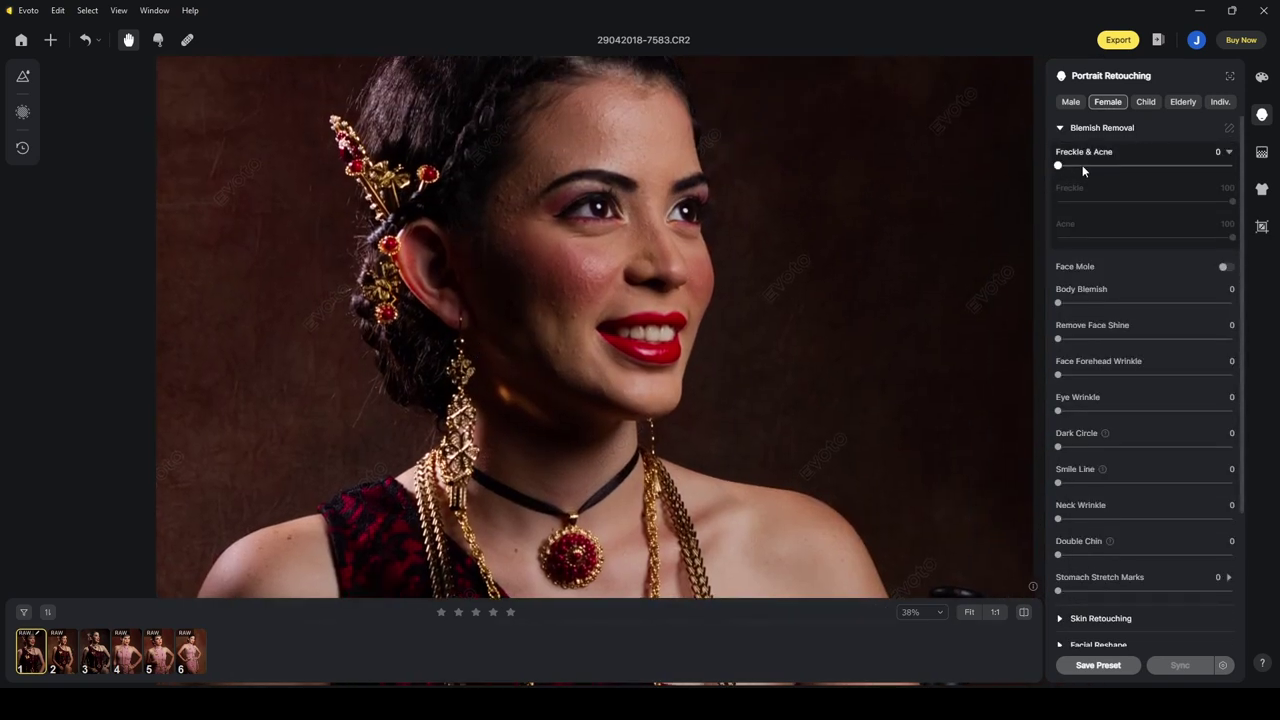
drag(1059, 166, 1232, 166)
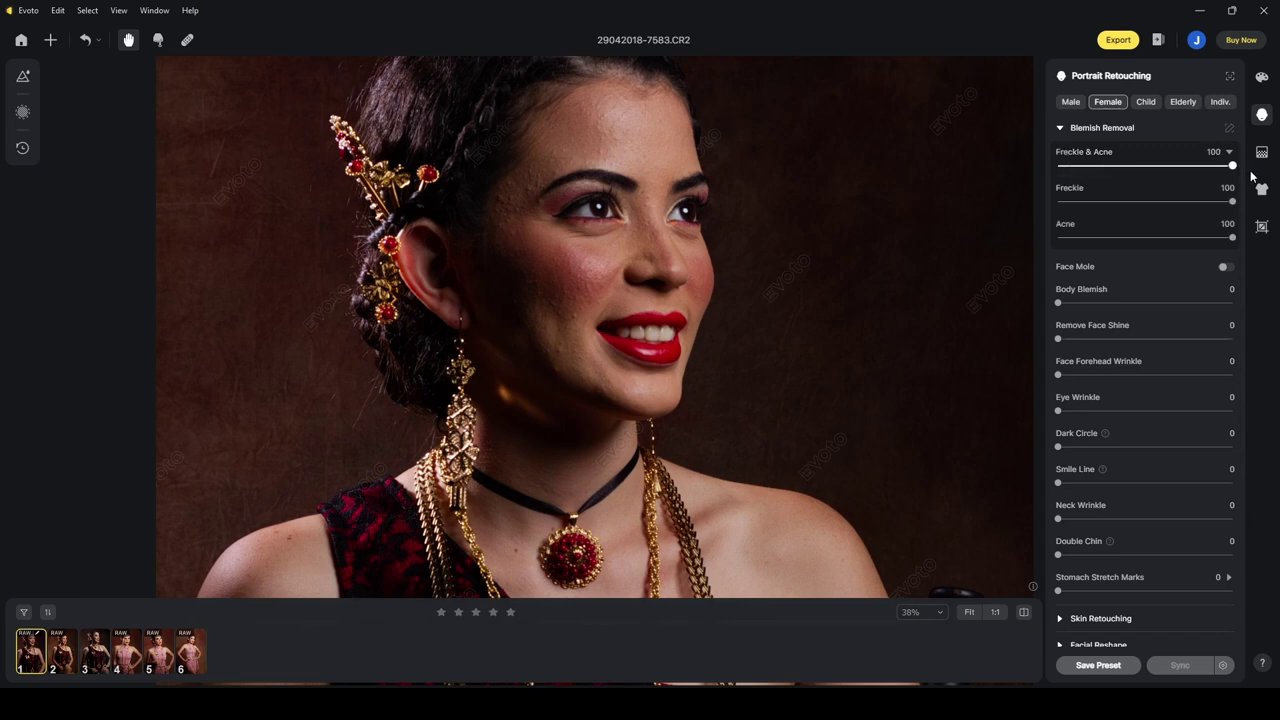
Examine the blemish removal on the face up close and from afar, and collapse Blemish Removal.
drag(565, 291, 661, 295)
scroll(634, 289, up, 5)
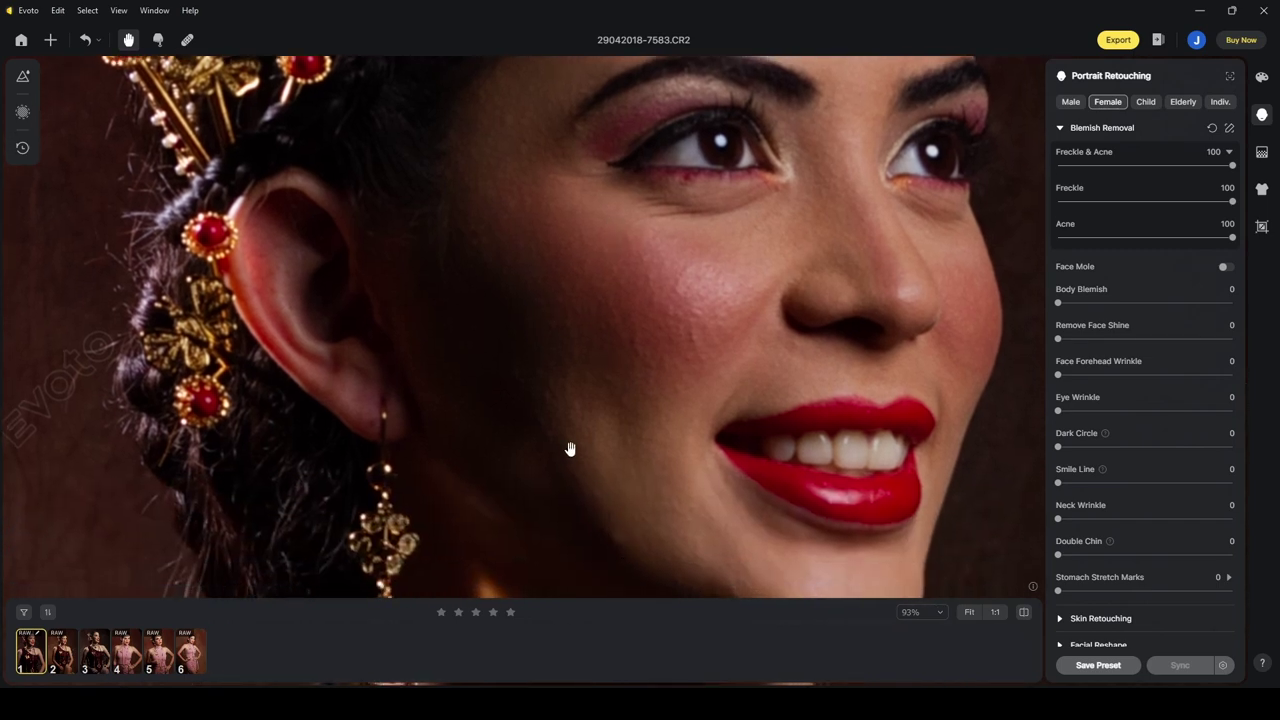
scroll(673, 321, down, 5)
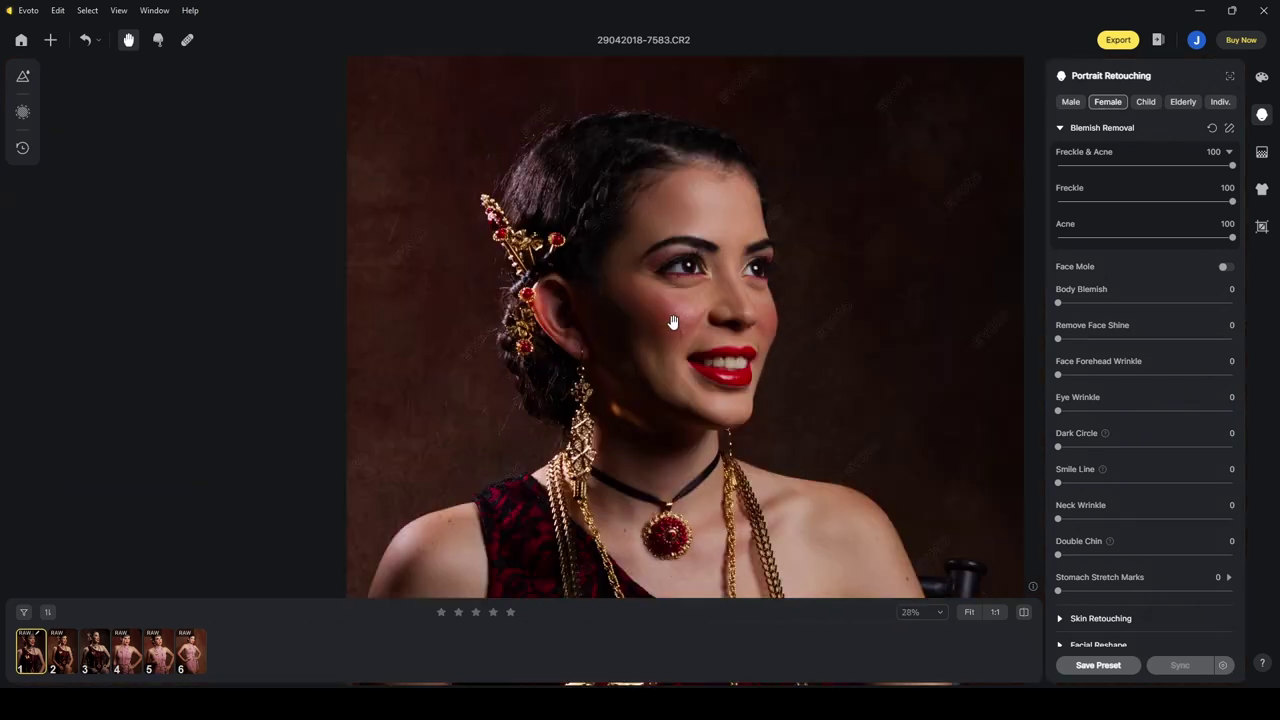
scroll(673, 321, down, 1)
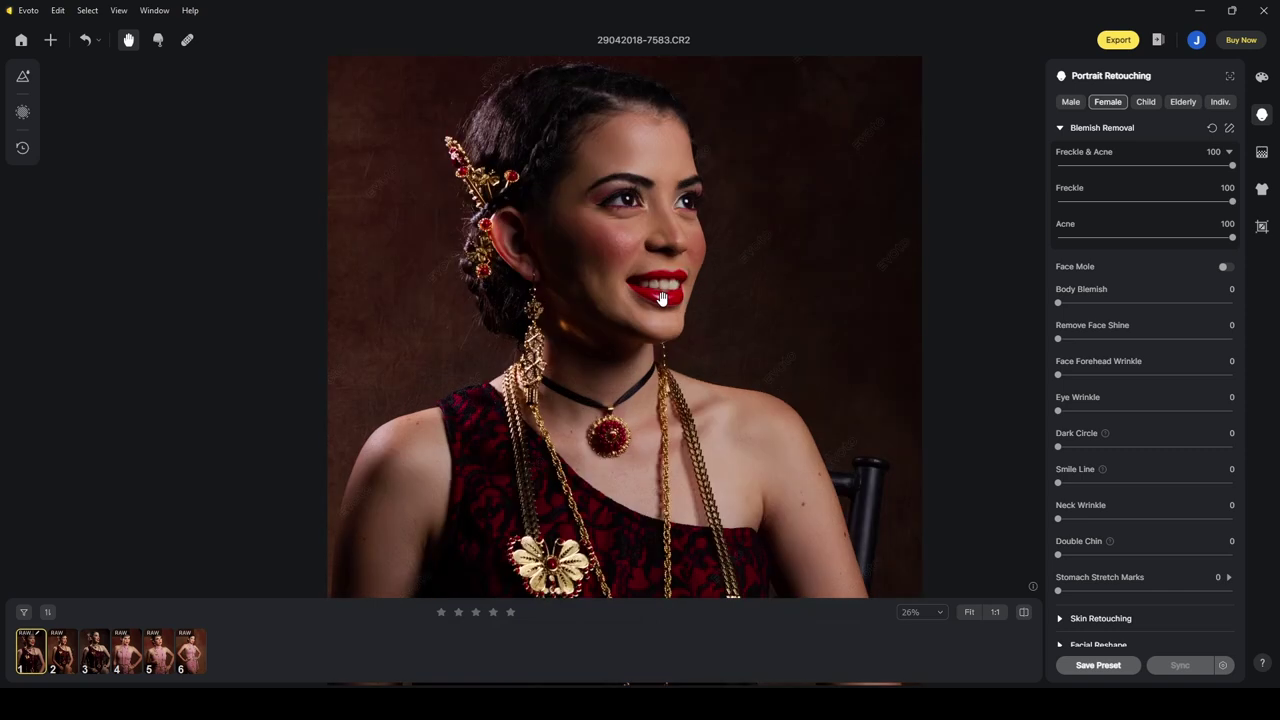
scroll(661, 298, up, 2)
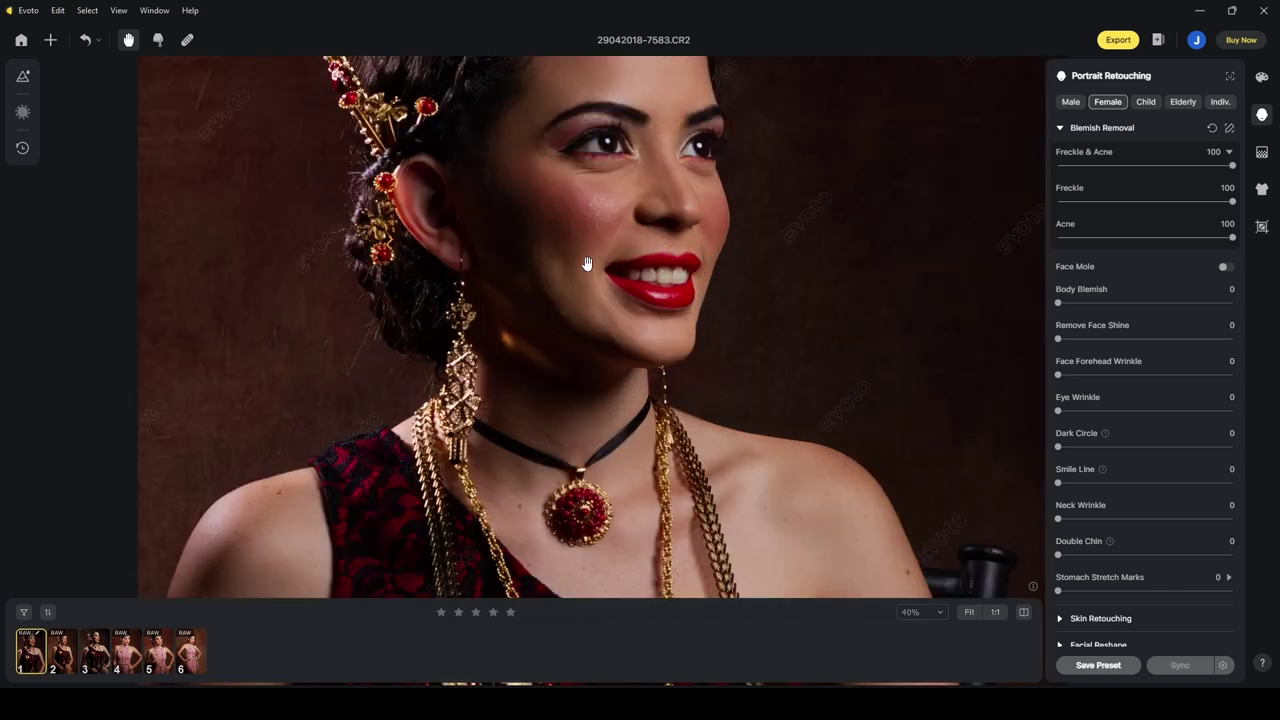
drag(588, 294, 519, 427)
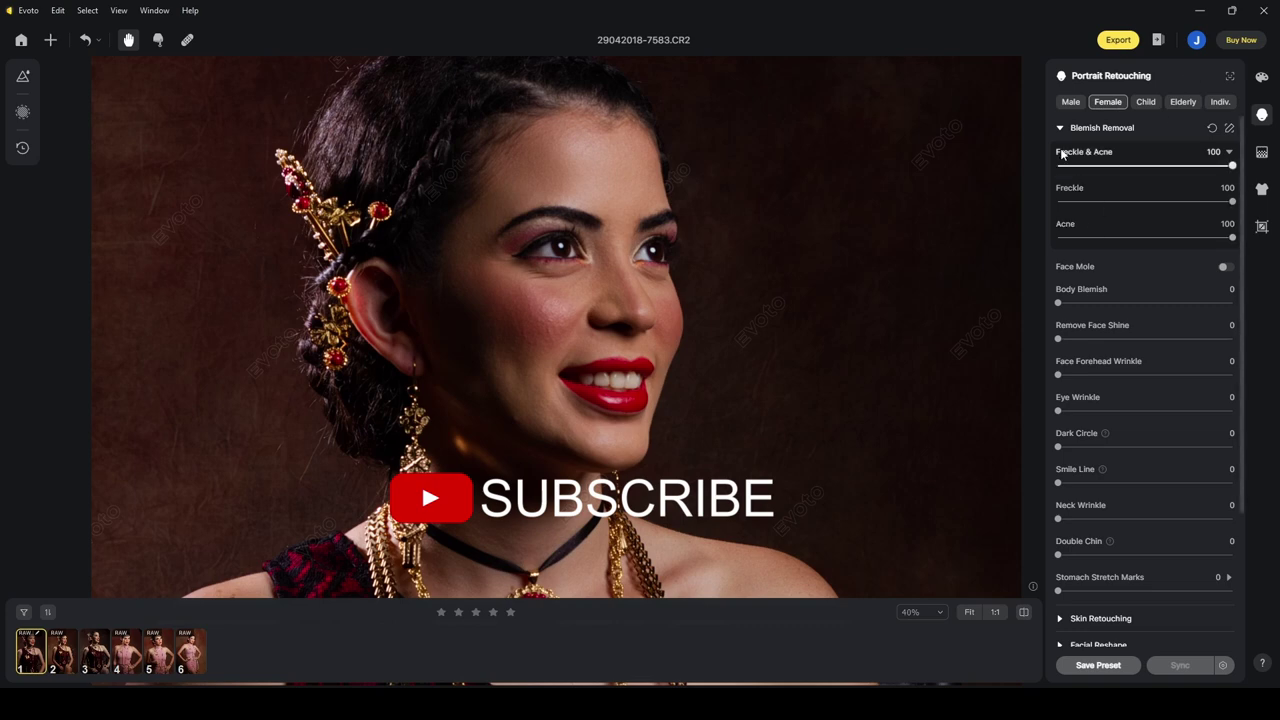
click(1100, 127)
scroll(594, 286, up, 5)
scroll(582, 266, down, 3)
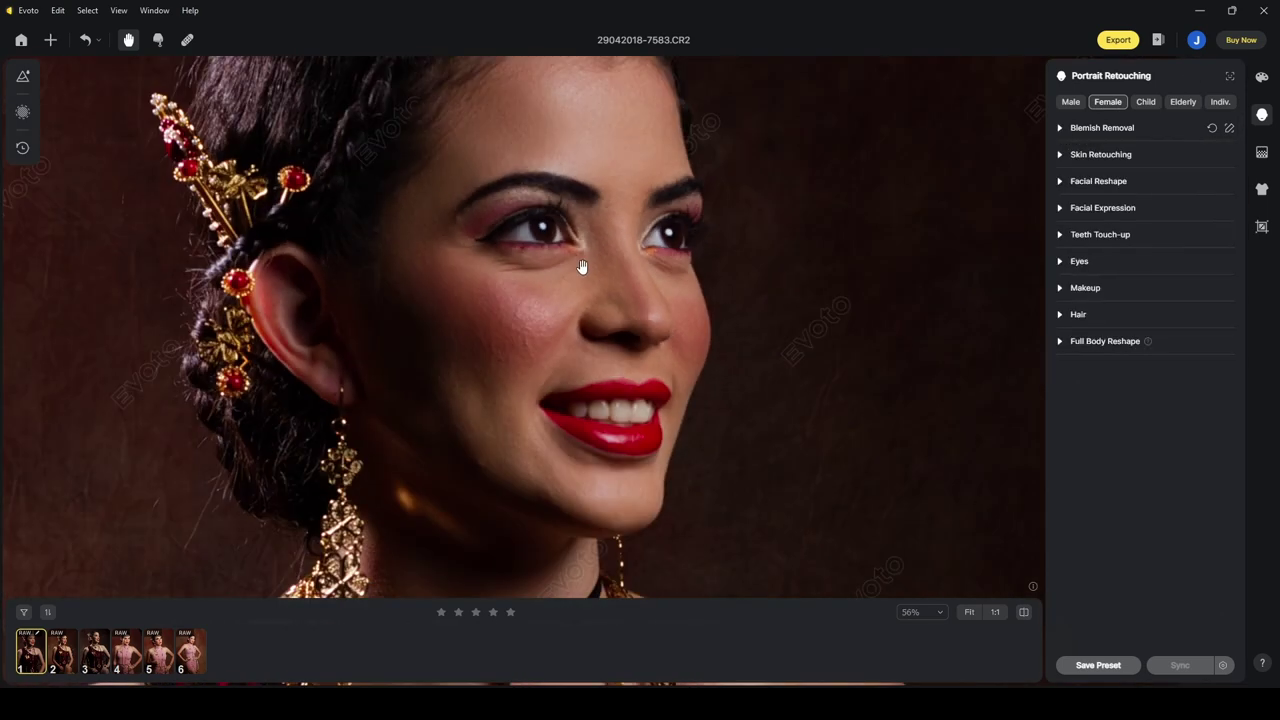
scroll(582, 266, down, 2)
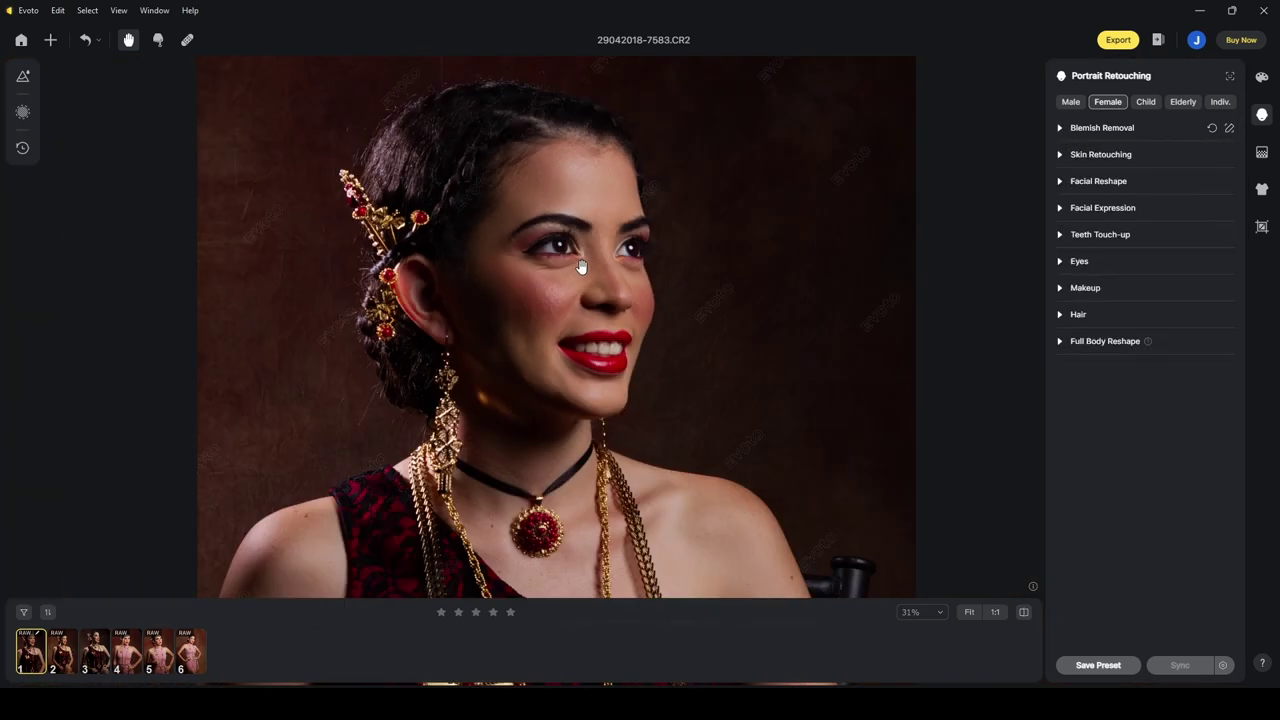
In Skin Retouching, set Smooth Face Skin (Dodge & Burn) to 75 and Face Skin Smoothing to 50, comparing with the original.
click(1059, 155)
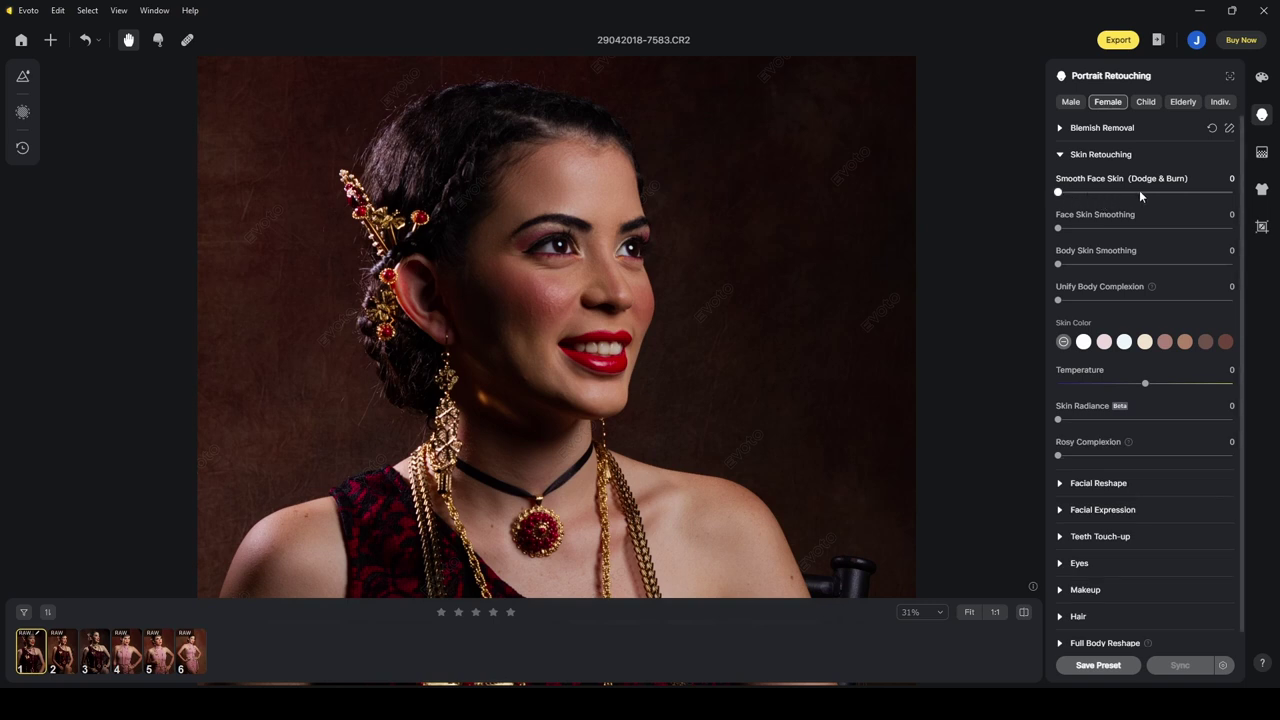
drag(1140, 192, 1157, 192)
drag(1176, 197, 1188, 196)
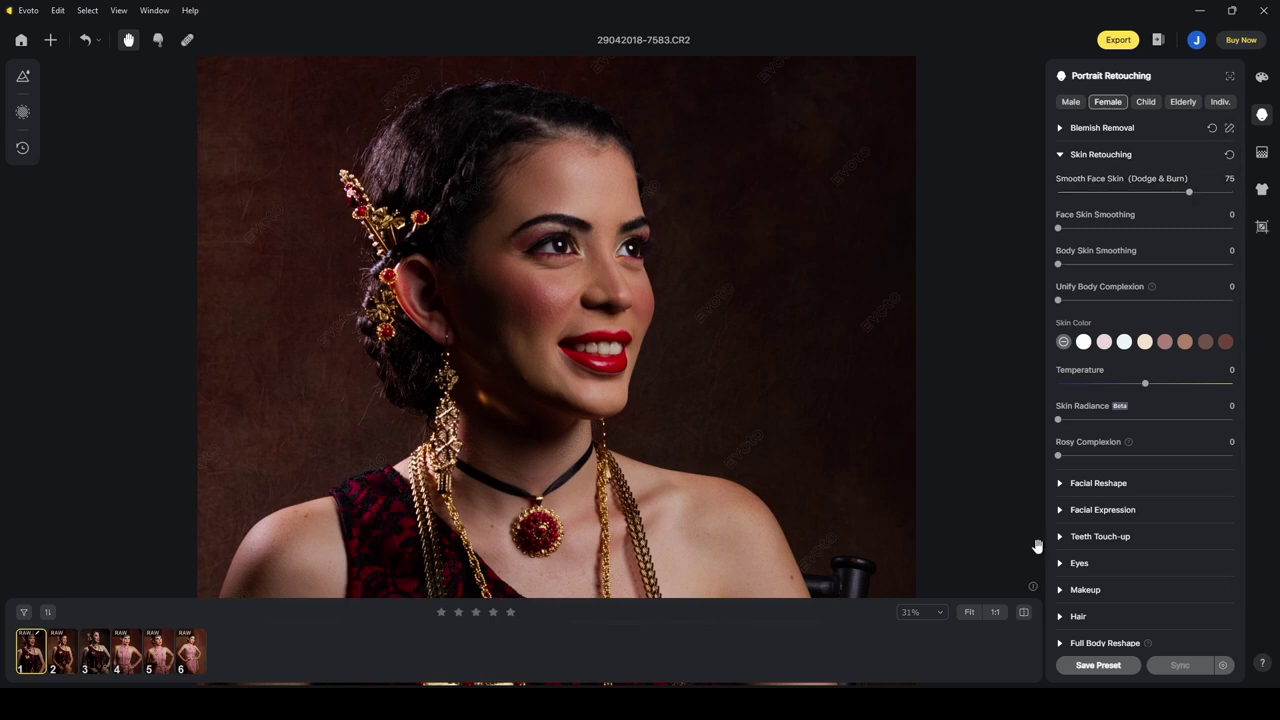
click(1025, 616)
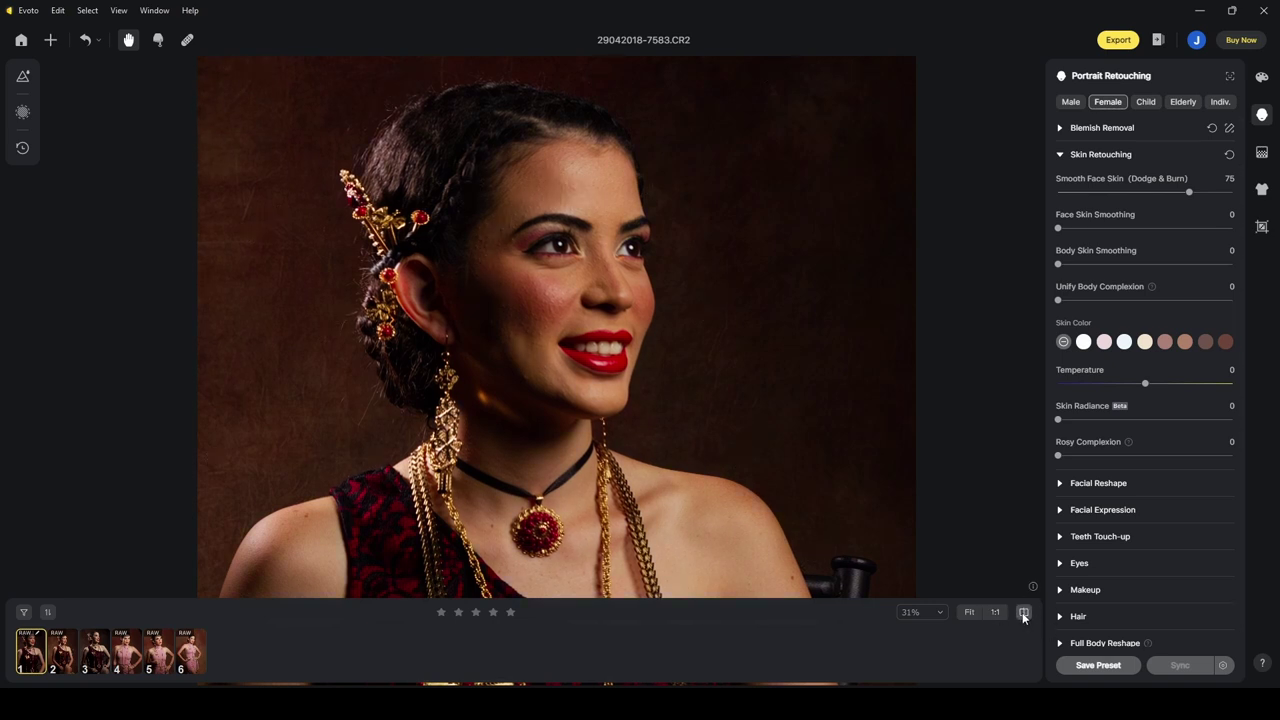
click(1104, 228)
click(1134, 229)
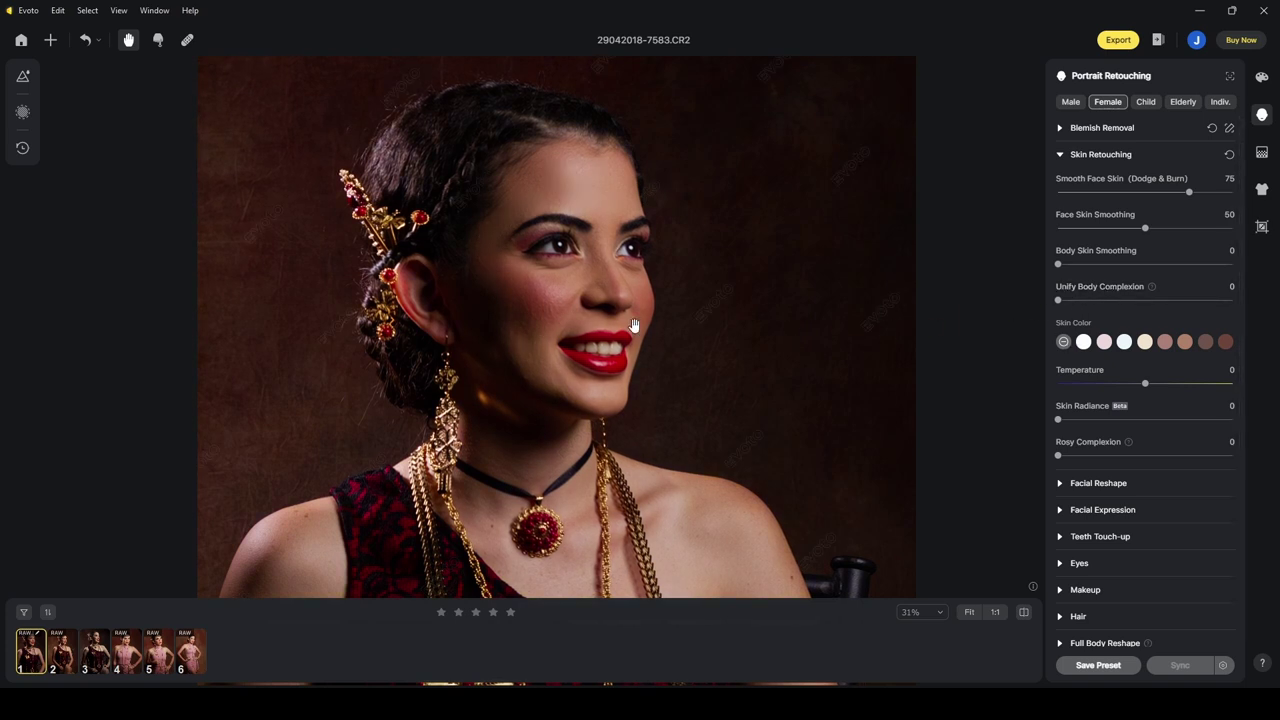
Try Unify Body Complexion at 100 on the whole figure and return it to 0.
scroll(633, 326, down, 5)
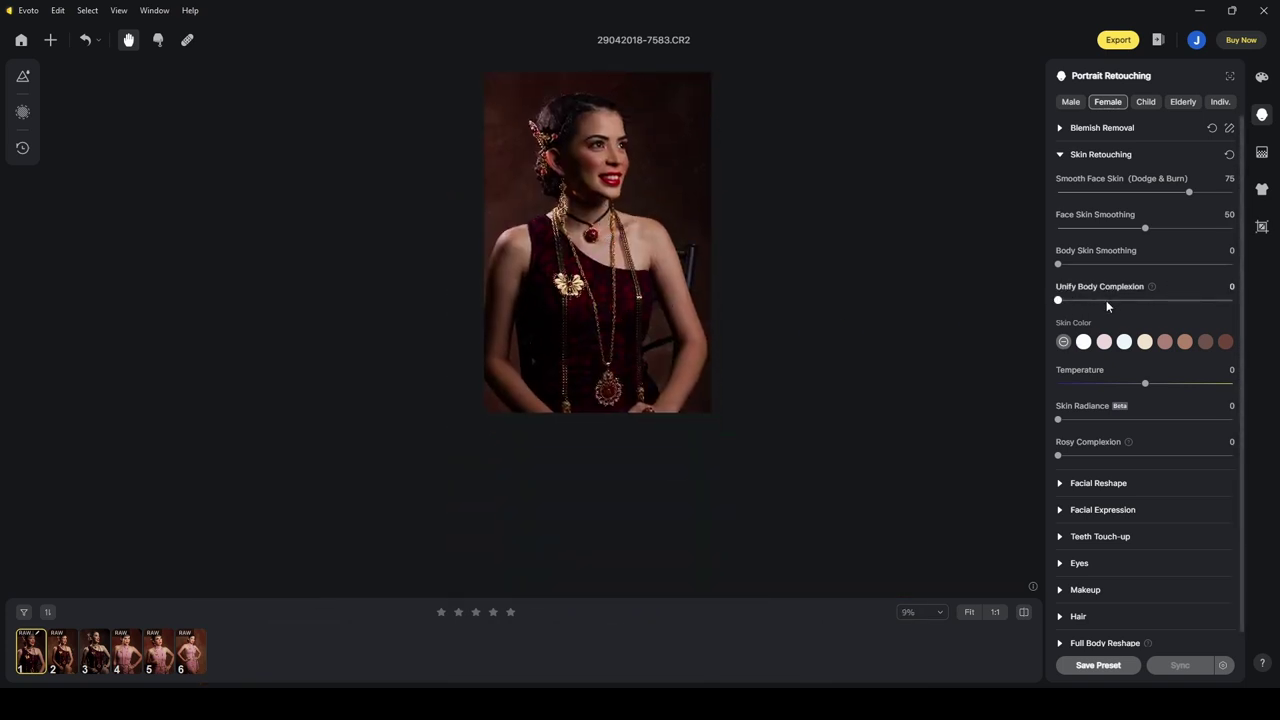
drag(1130, 308, 1266, 314)
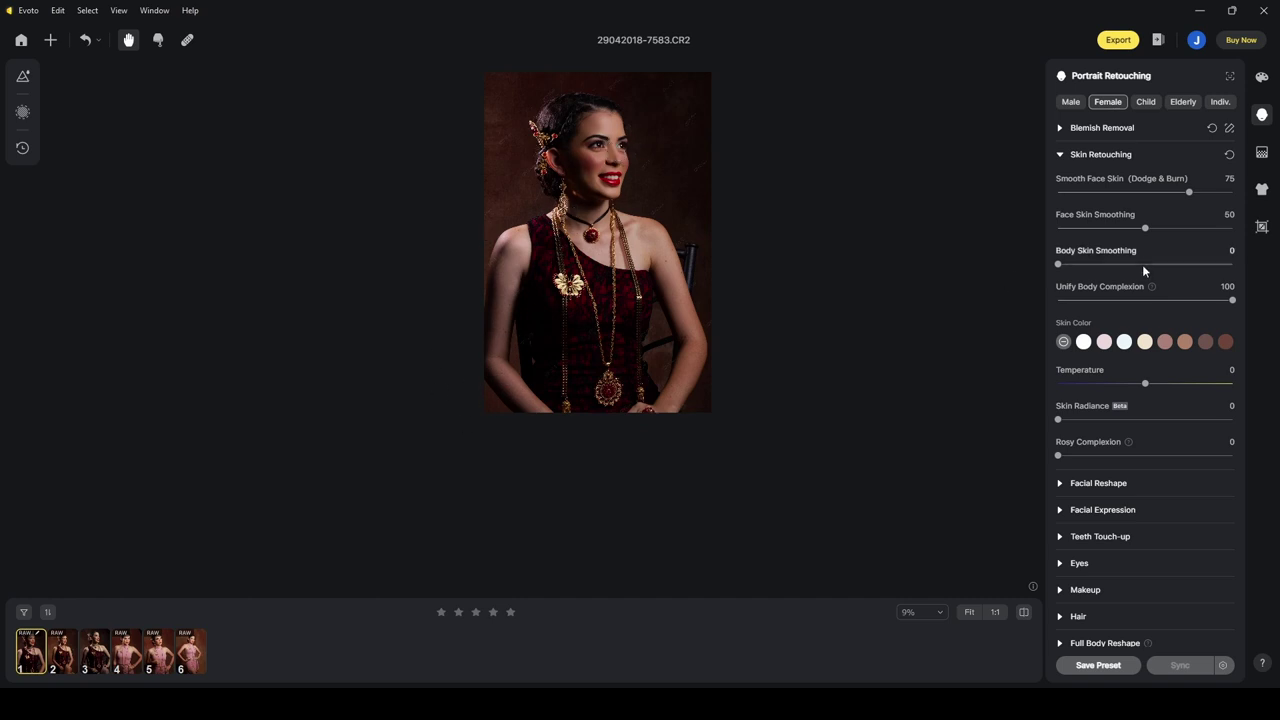
drag(1232, 300, 1034, 300)
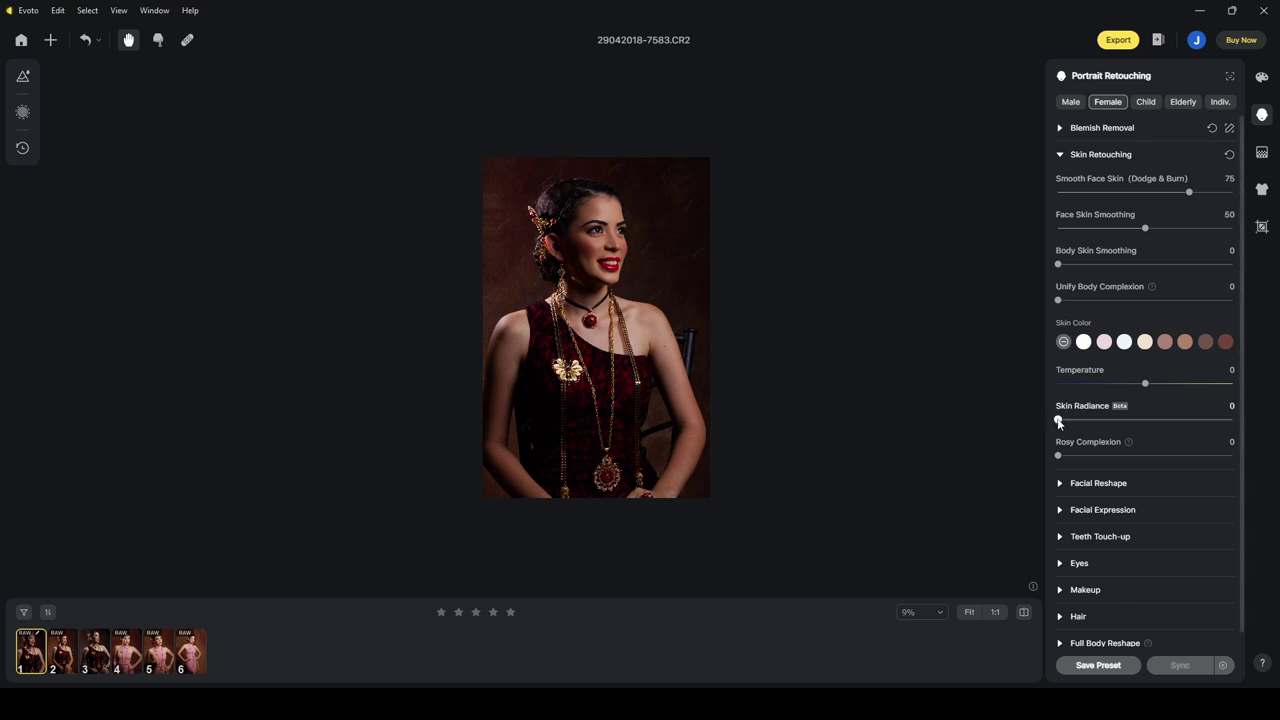
Set Skin Radiance to 28 and check the effect on the face and body.
mouse_move(1129, 422)
mouse_down()
mouse_move(1031, 417)
mouse_move(1153, 424)
mouse_up()
drag(1051, 420, 1119, 425)
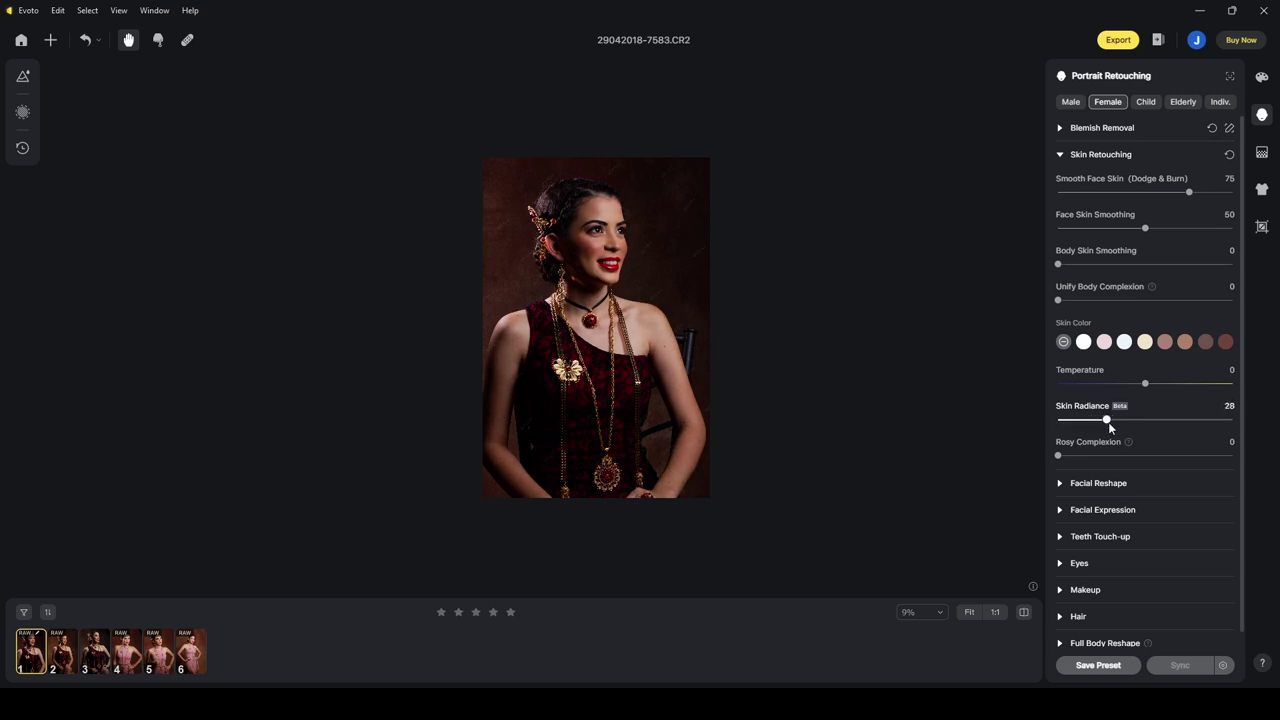
scroll(630, 245, up, 5)
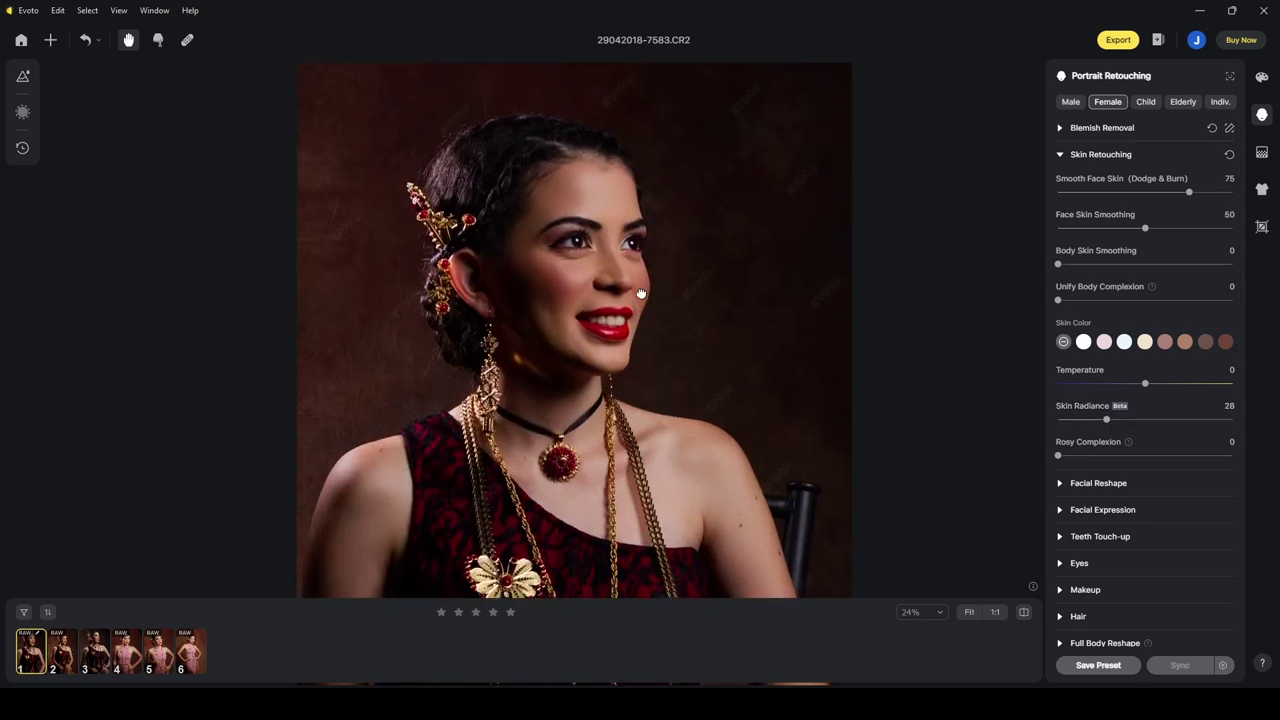
drag(655, 392, 647, 334)
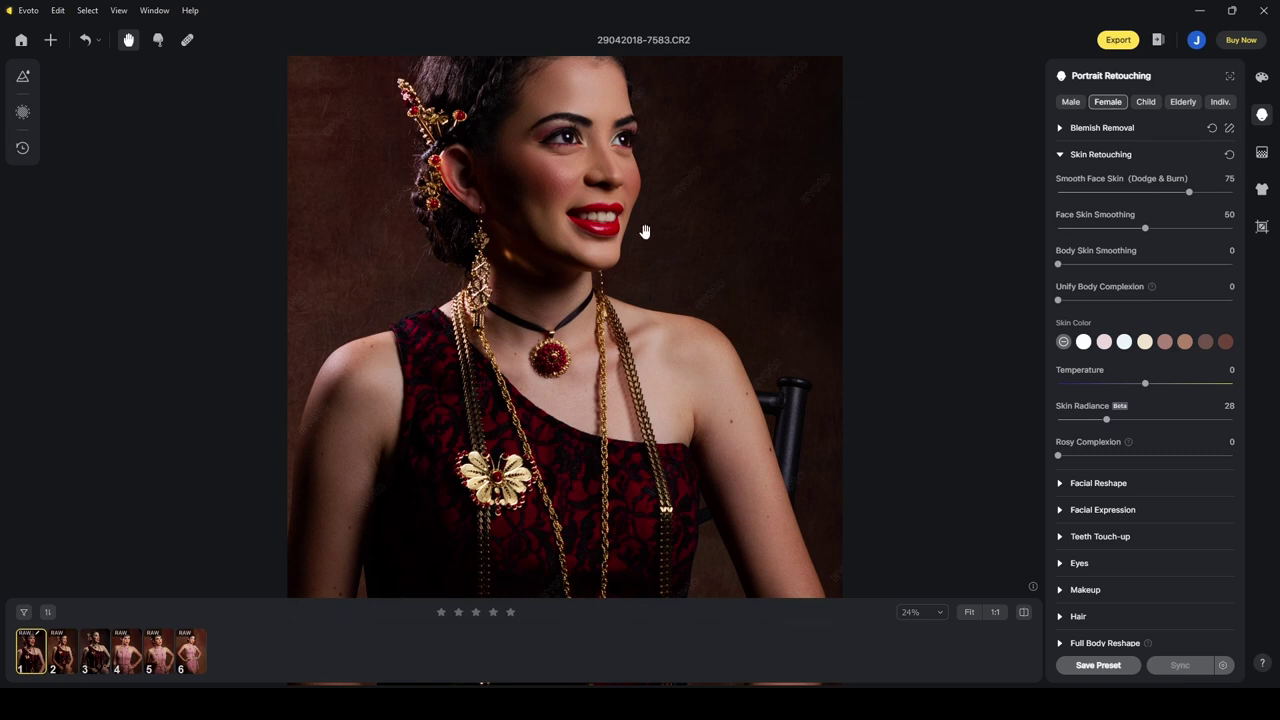
scroll(645, 232, down, 3)
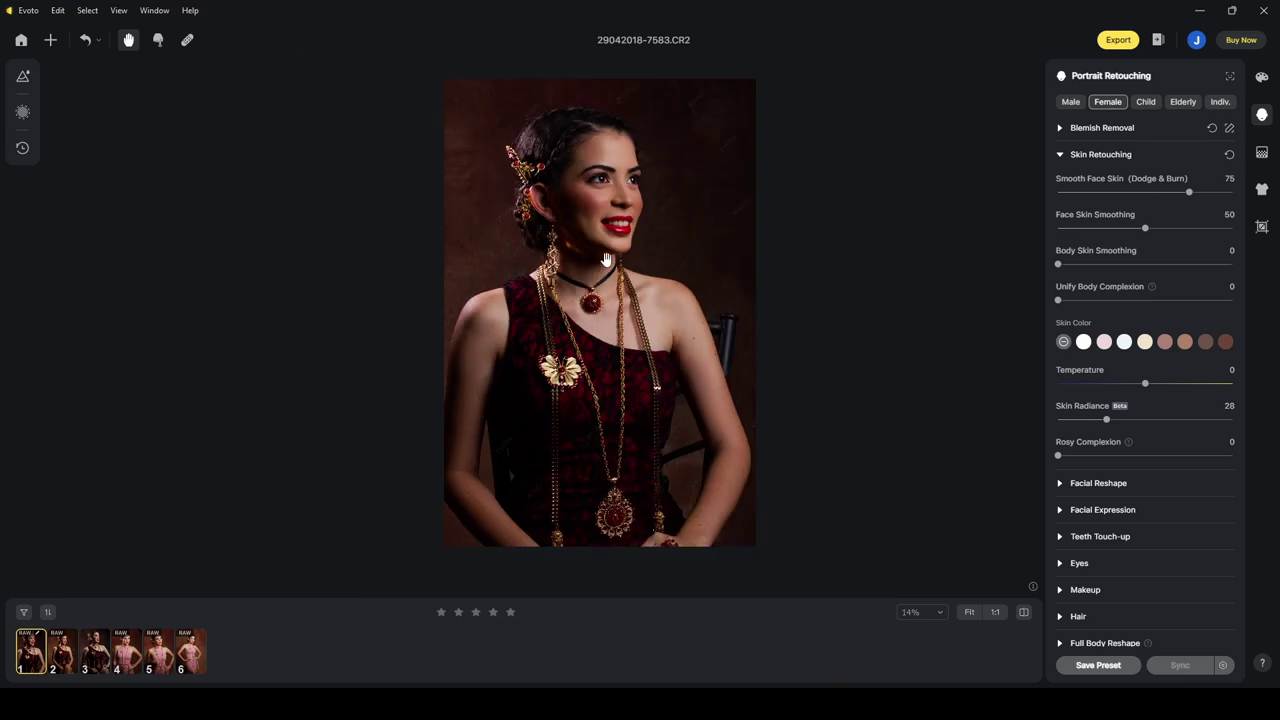
Apply the very pale blue Skin Color swatch at an amount of 79 and compare the skin with the original.
click(1145, 343)
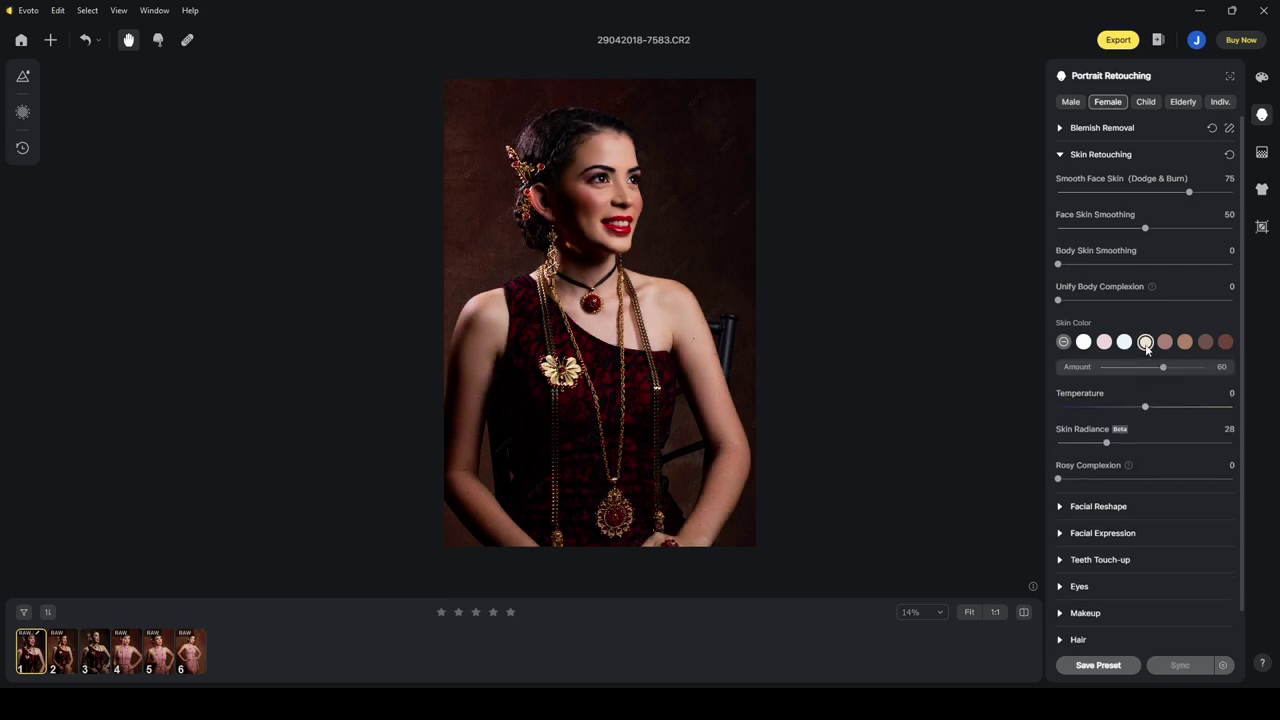
click(1124, 343)
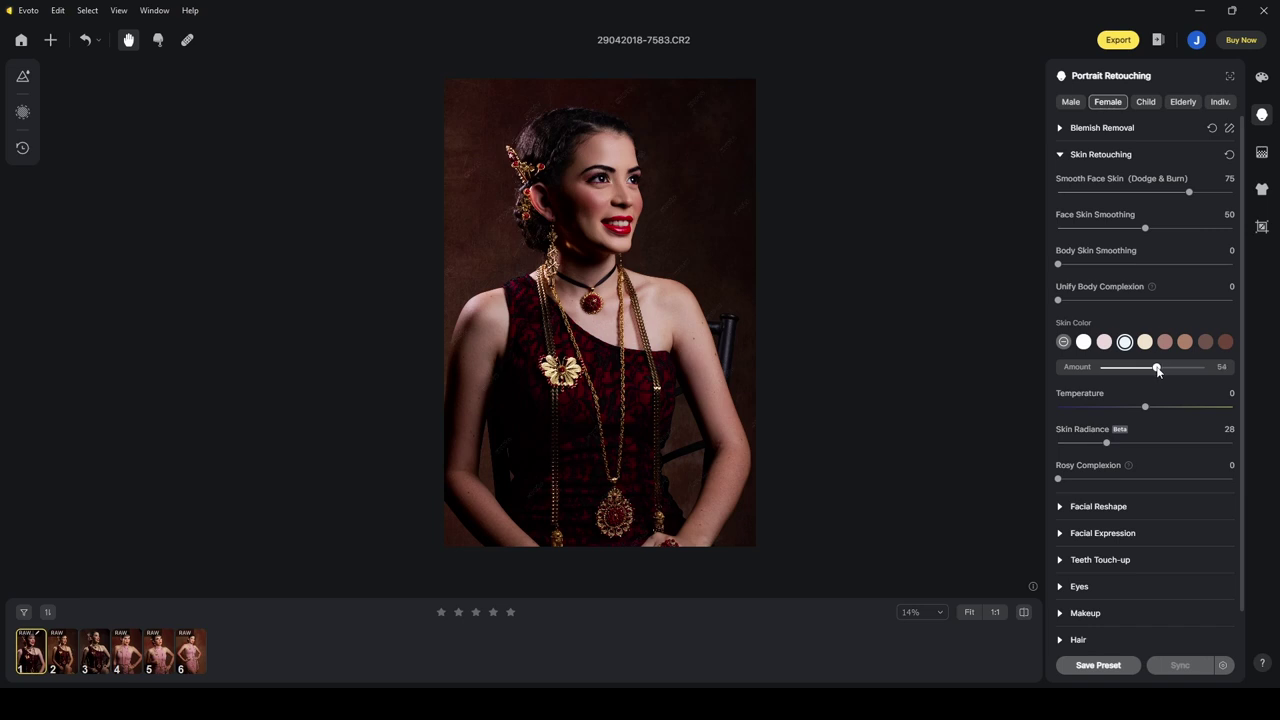
drag(1157, 369, 1184, 370)
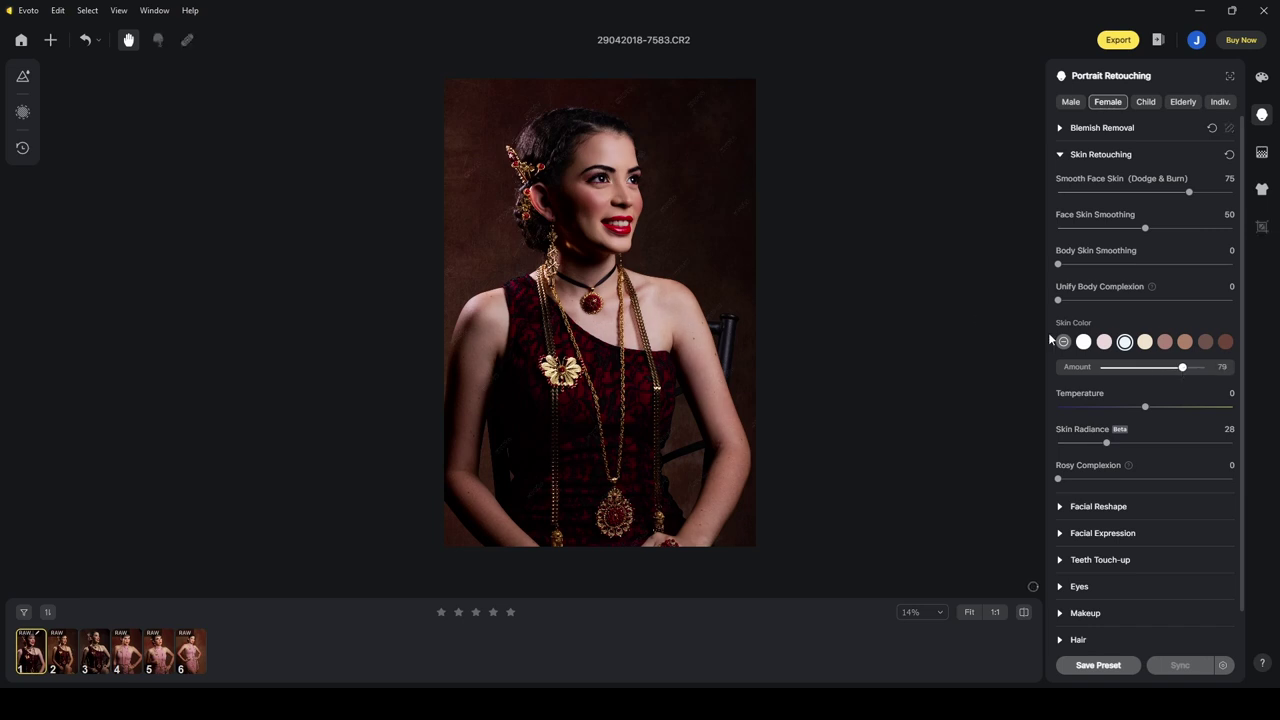
click(1026, 613)
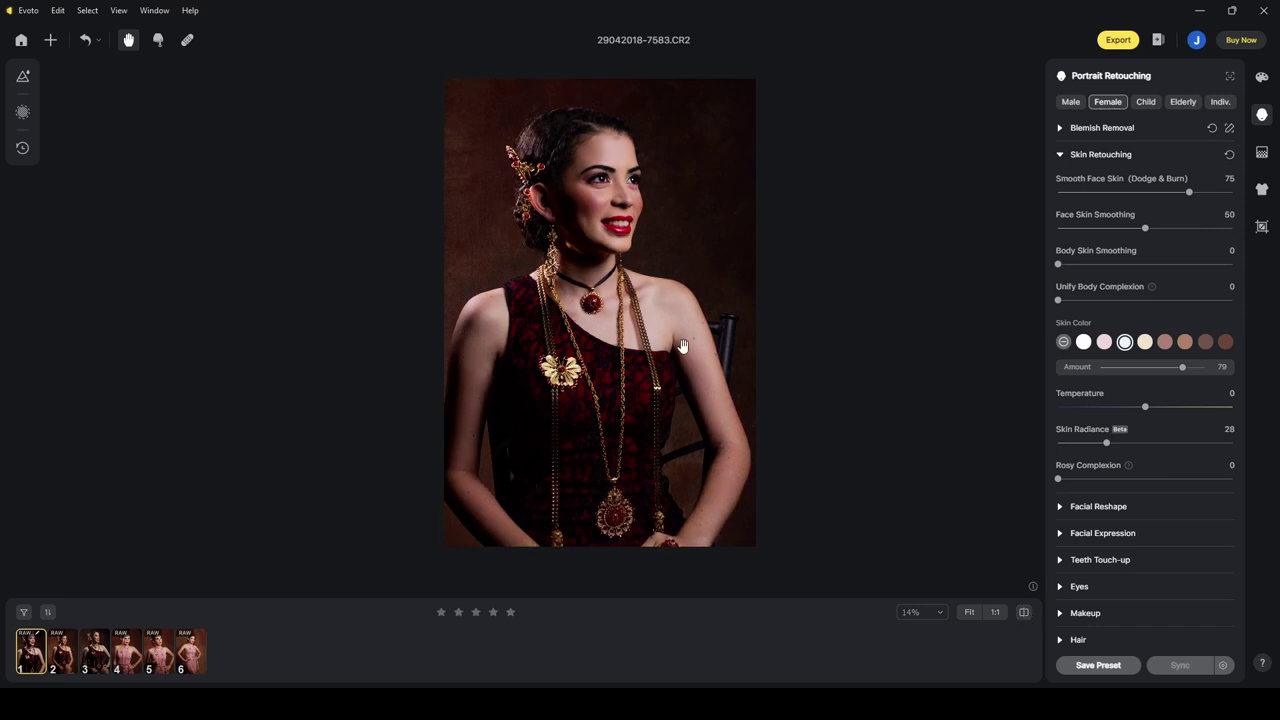
scroll(684, 295, down, 2)
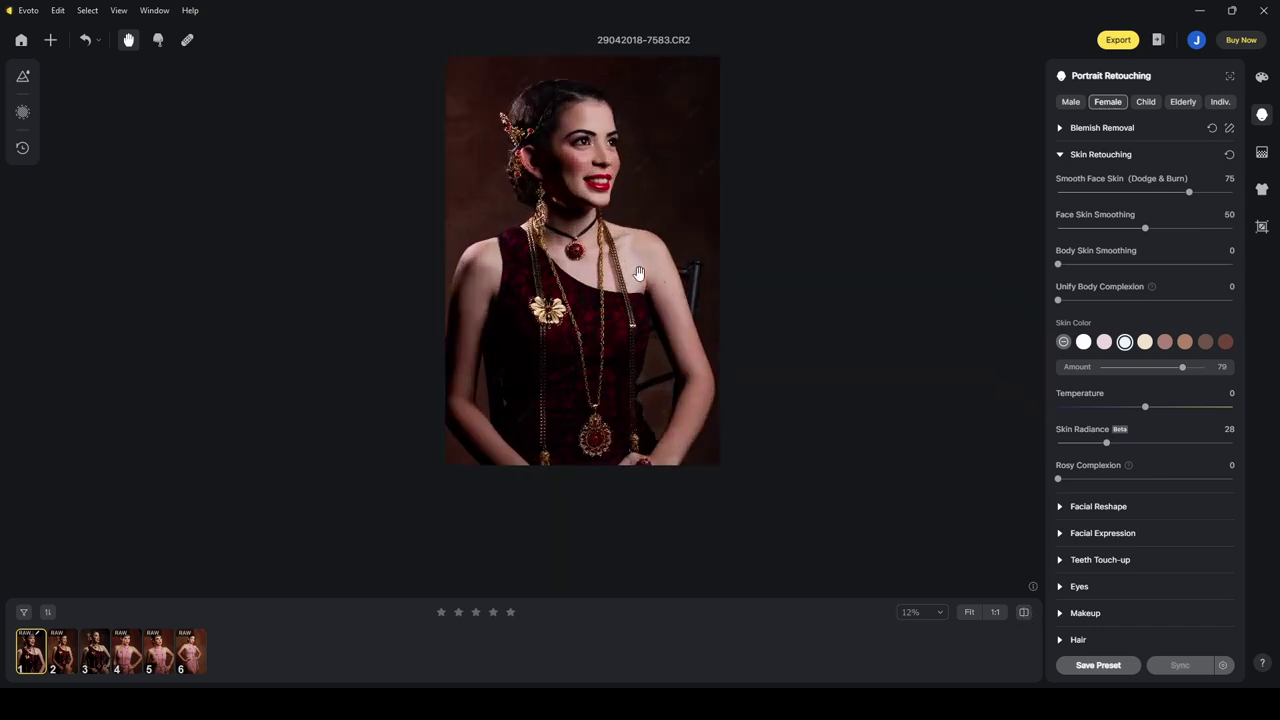
scroll(714, 323, up, 4)
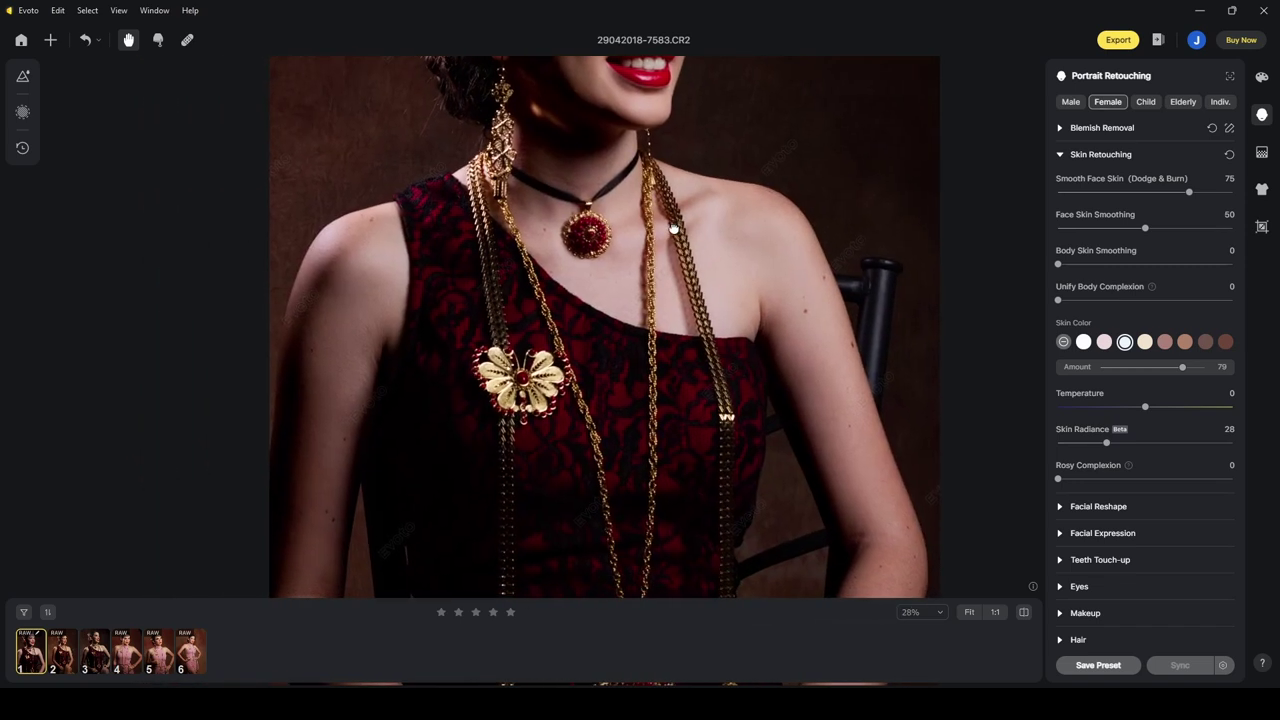
scroll(560, 250, up, 5)
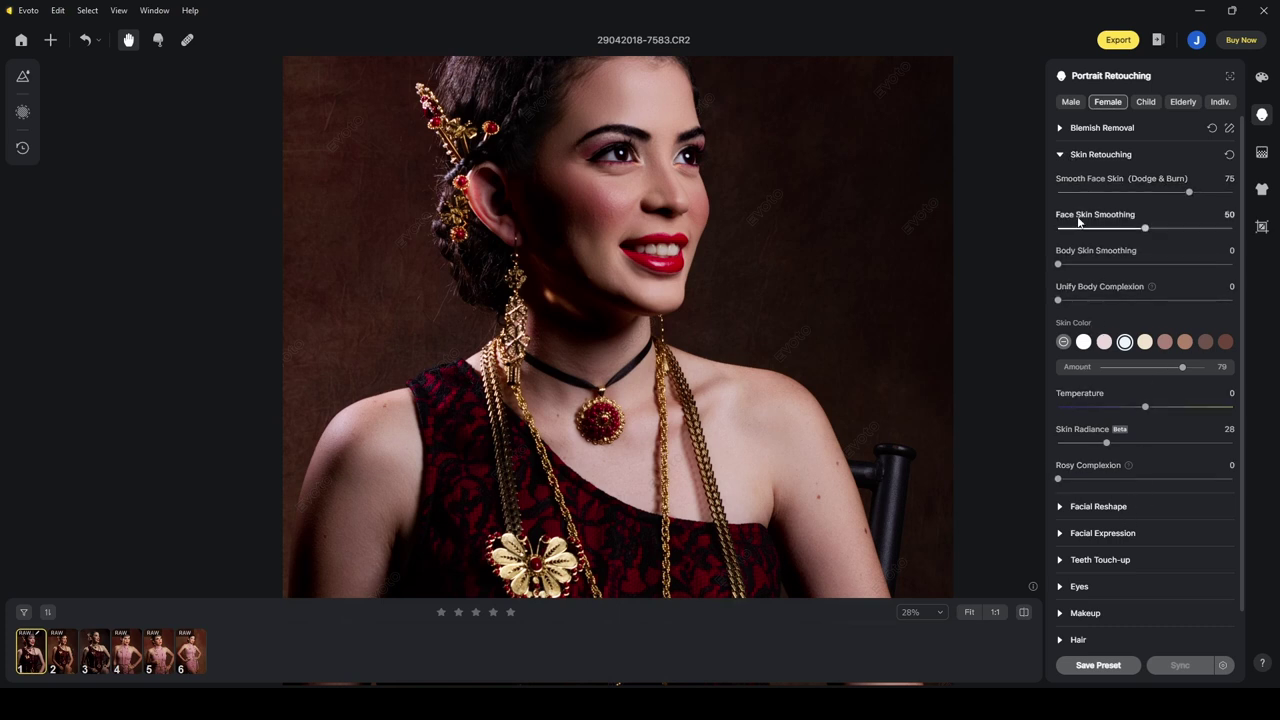
Switch from the Skin Retouching settings to Blemish Removal and examine the moles on the shoulders and arms.
click(1060, 155)
click(1060, 155)
click(1060, 155)
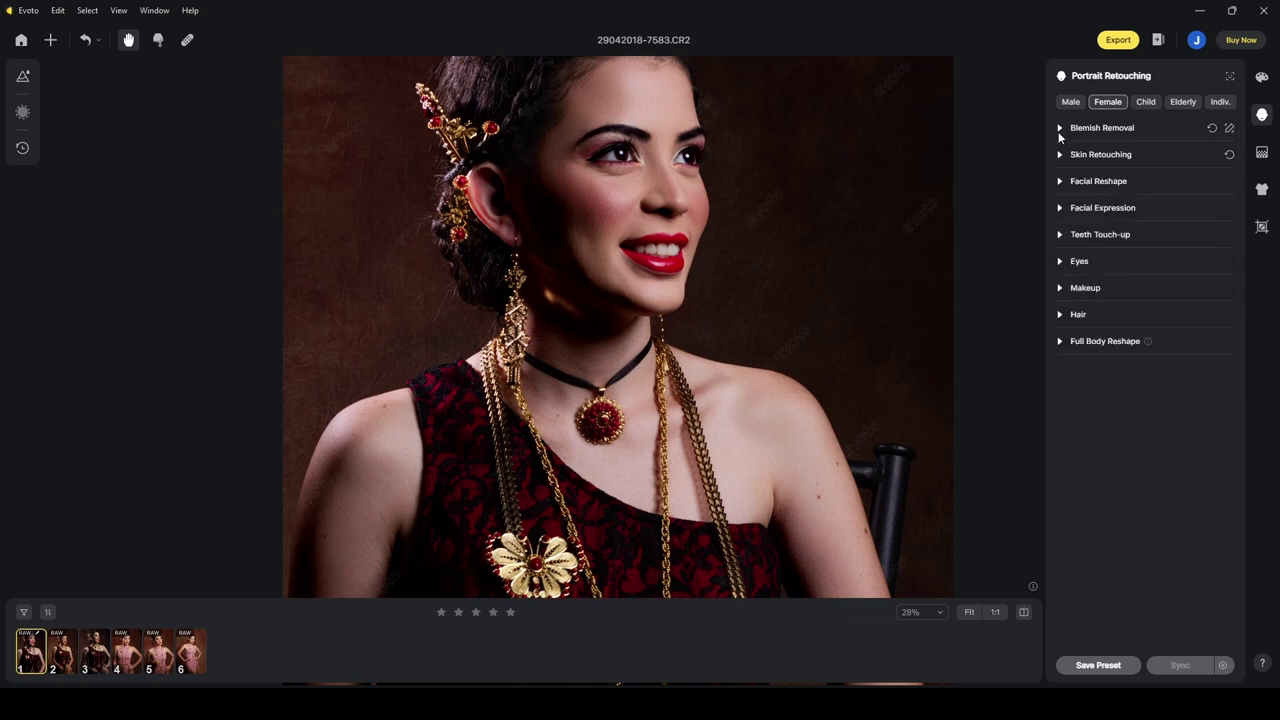
click(1060, 129)
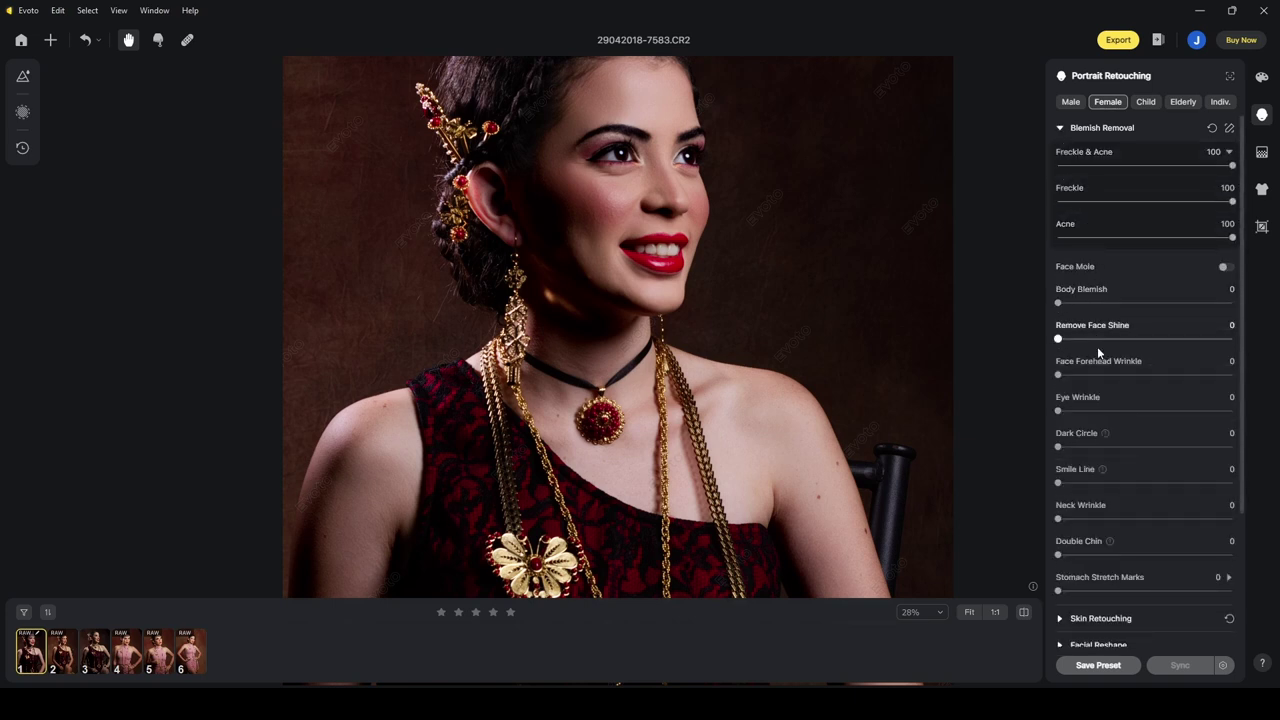
drag(835, 535, 817, 380)
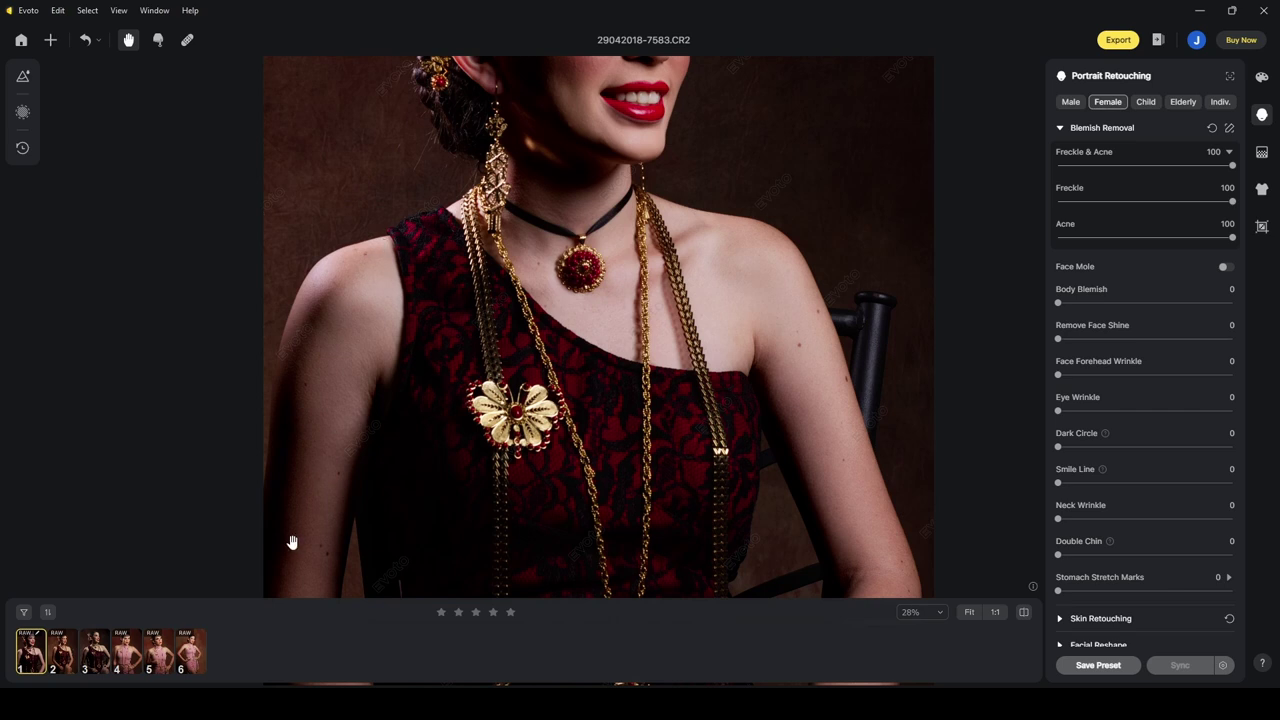
Try the Spot Healing Brush at size 4 on an arm mole and exit healing without saving.
click(188, 41)
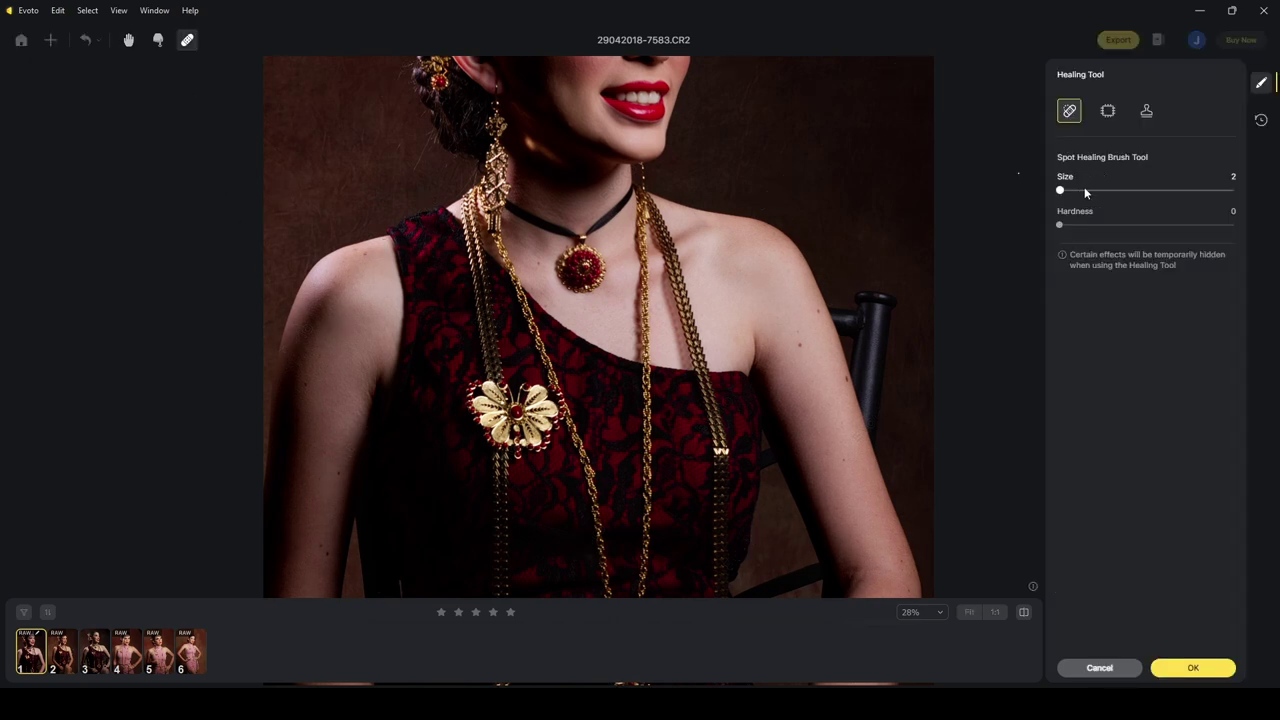
drag(1084, 187, 1060, 190)
scroll(782, 336, up, 3)
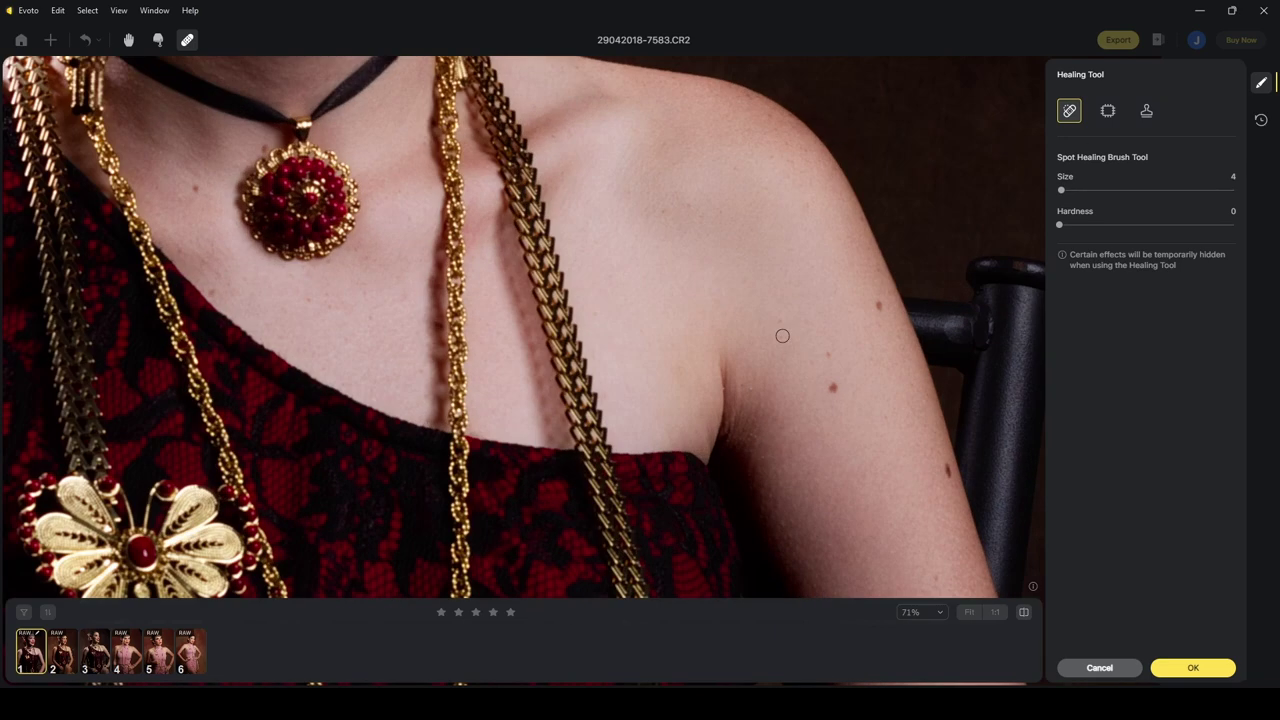
click(833, 387)
click(1100, 668)
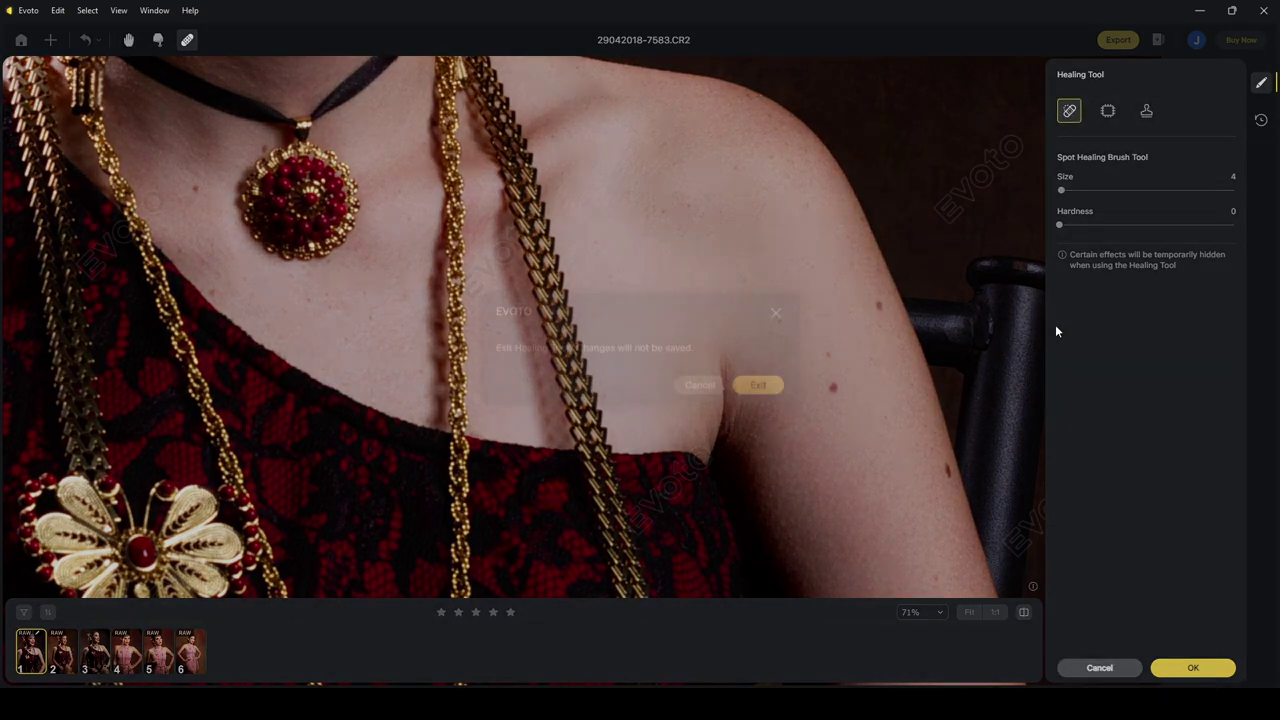
click(755, 394)
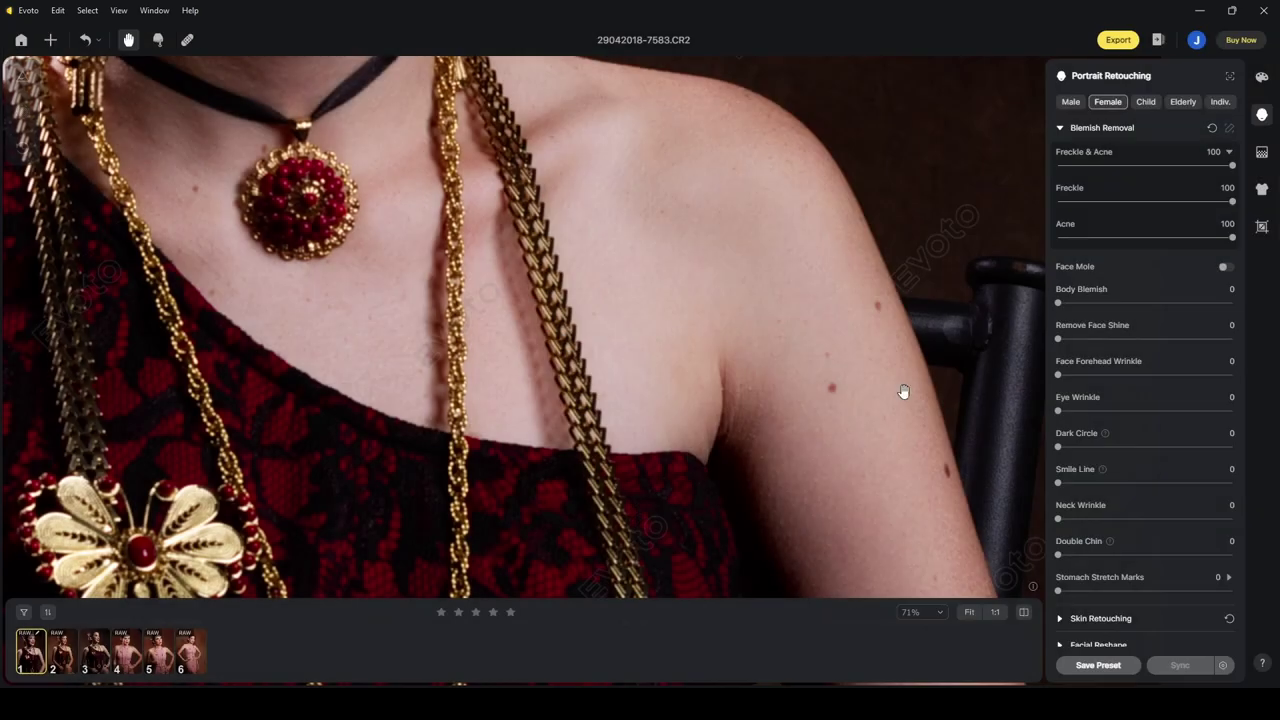
Set Body Blemish to 41 in Blemish Removal and check the arms and shoulders on the whole figure.
click(1060, 129)
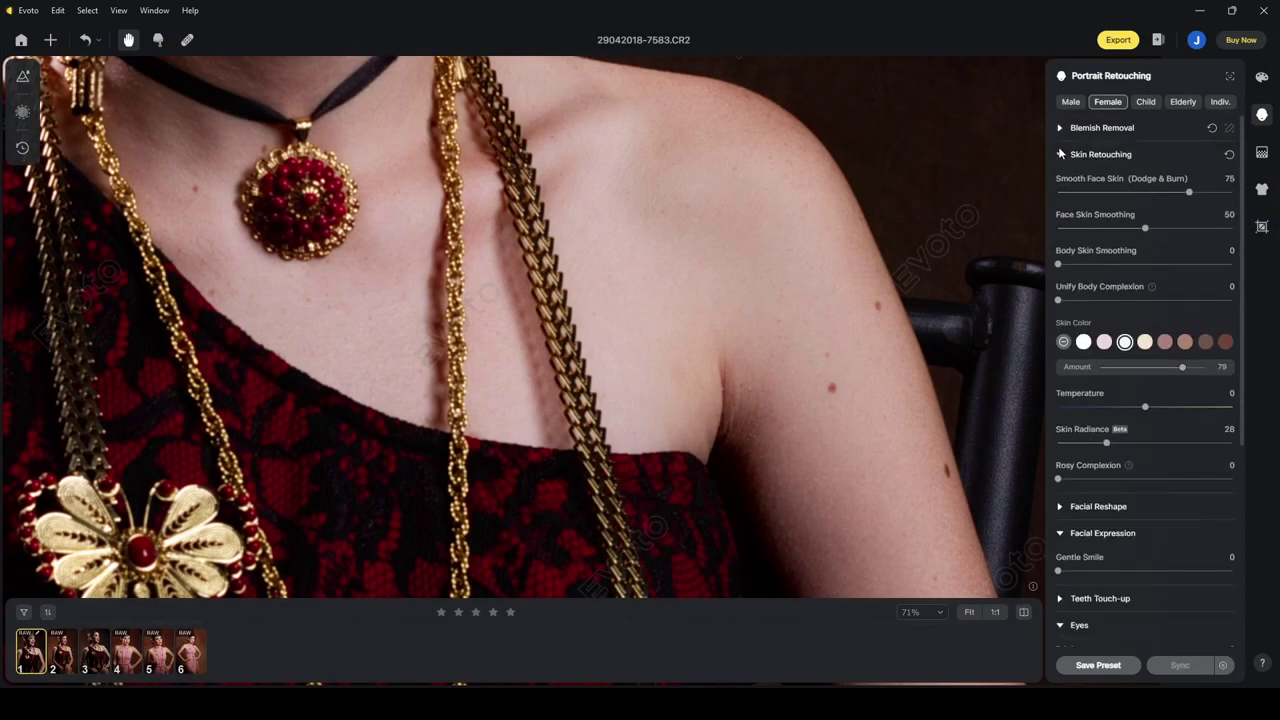
click(1060, 154)
click(1060, 128)
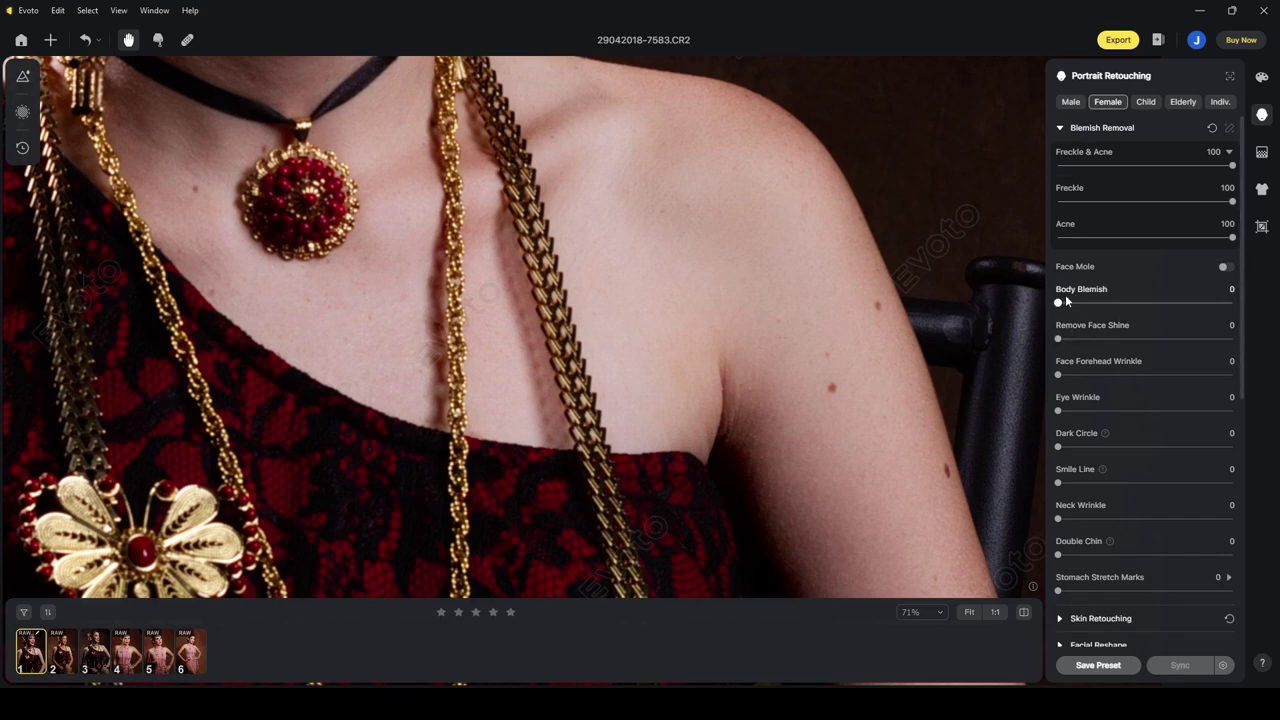
click(1121, 303)
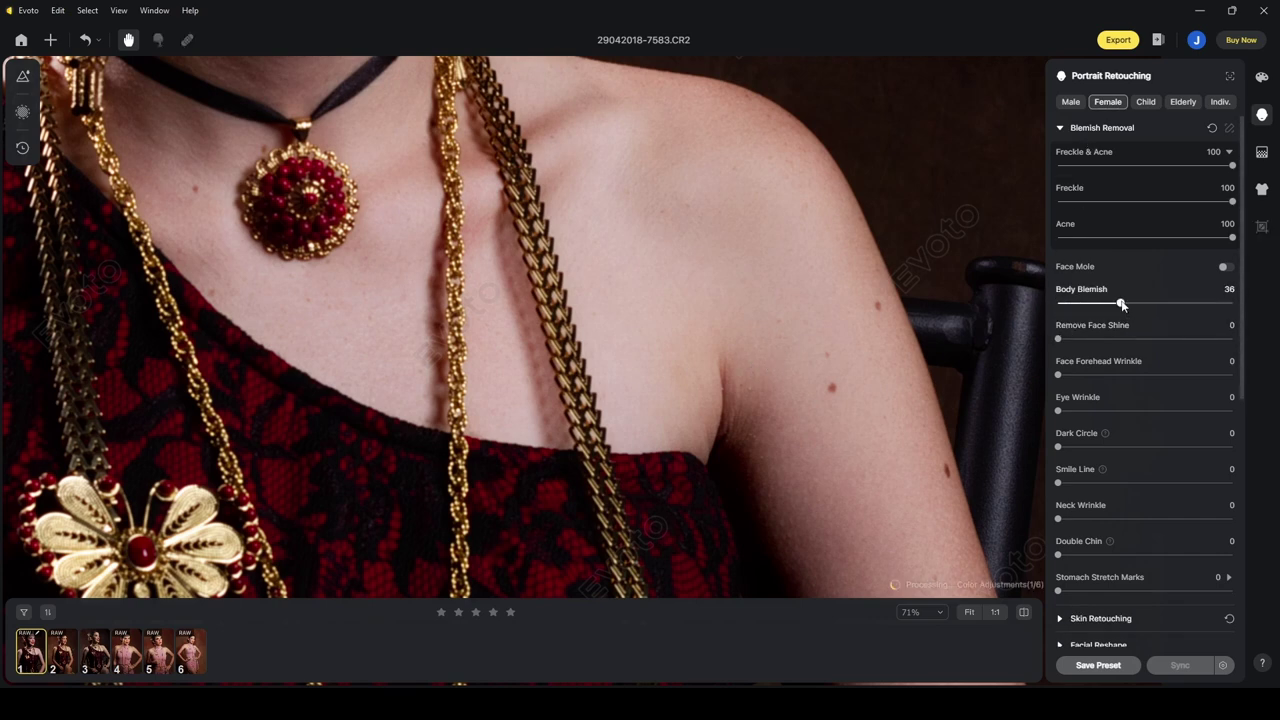
click(871, 394)
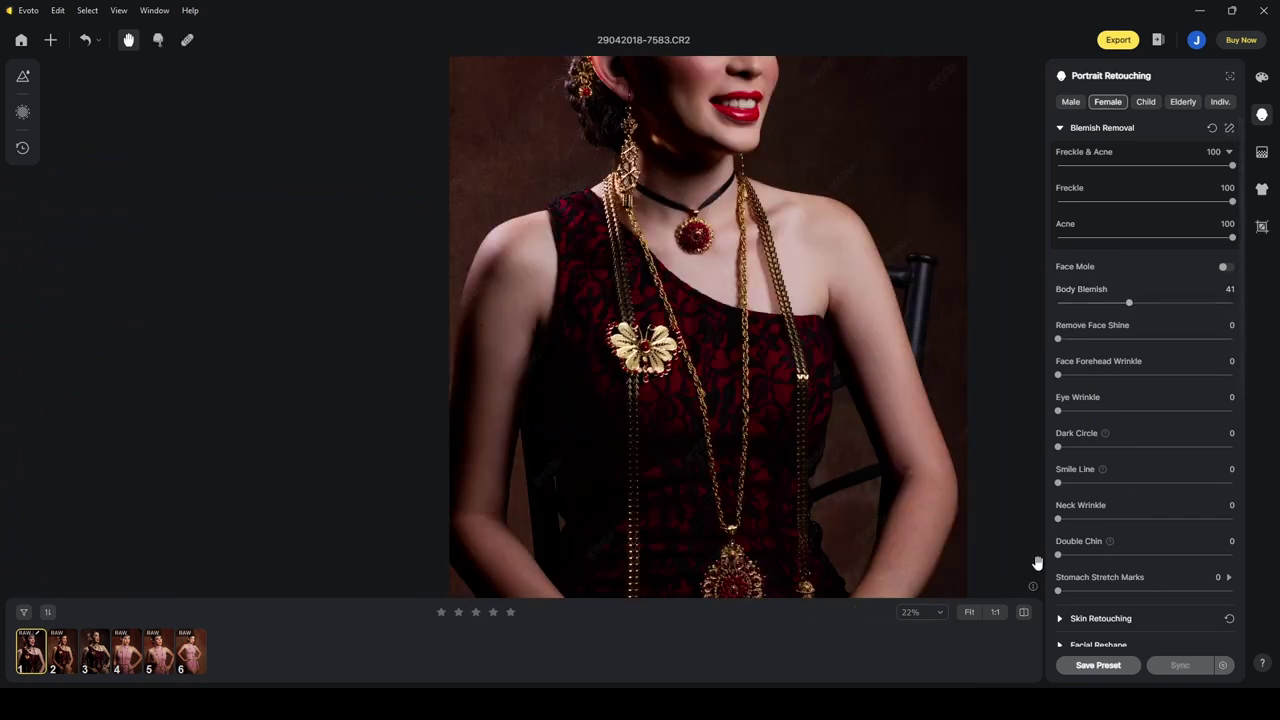
click(1023, 618)
key(ctrl+0)
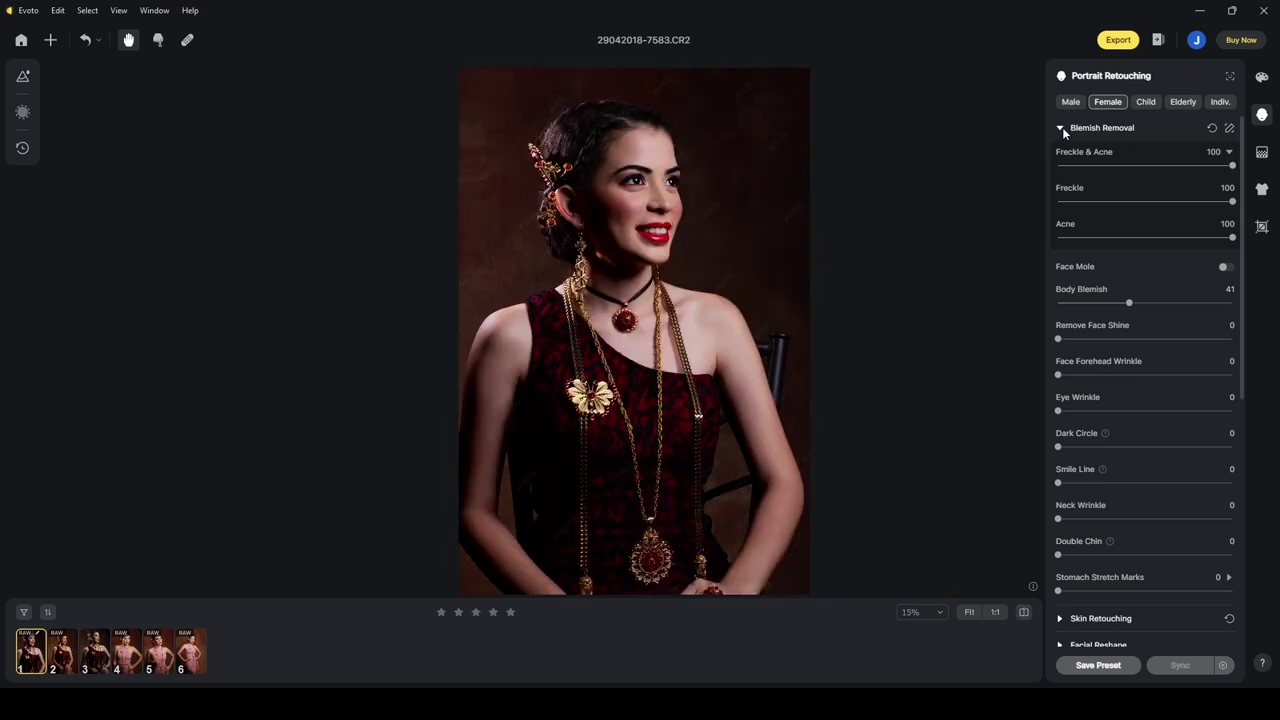
Review the Eyes settings against a close view of the face and close that section.
click(1062, 127)
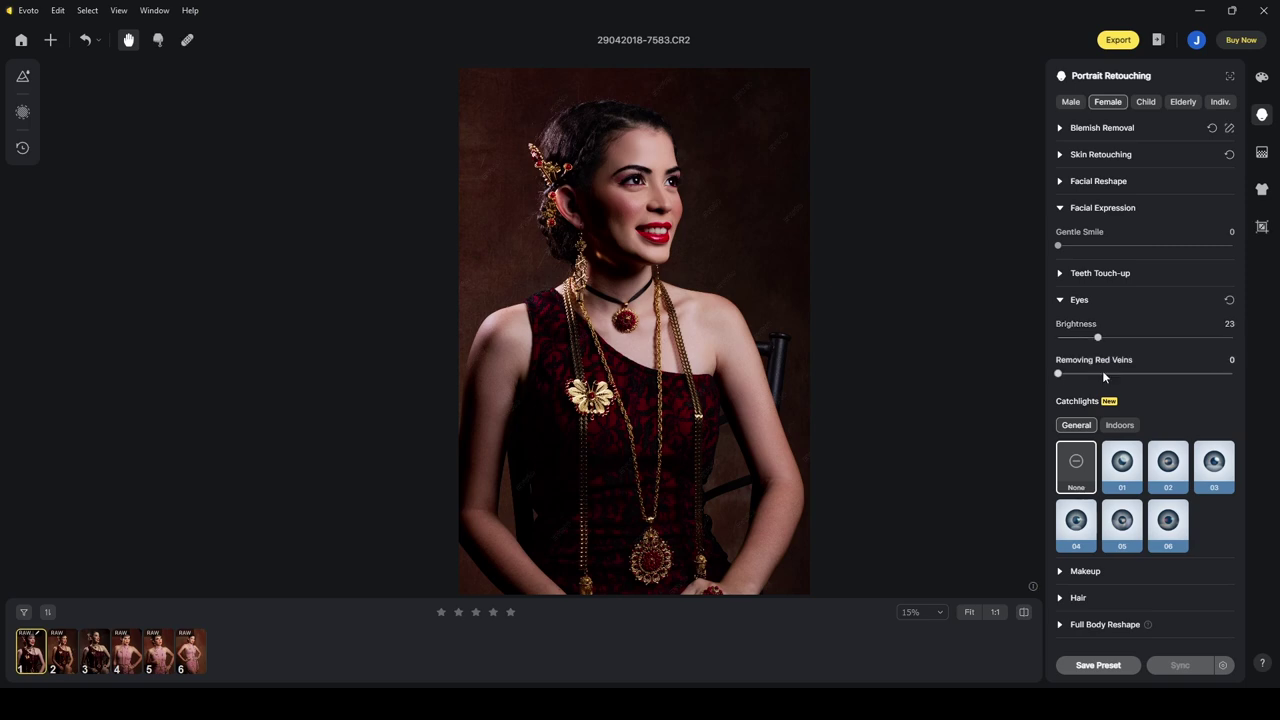
scroll(823, 277, up, 5)
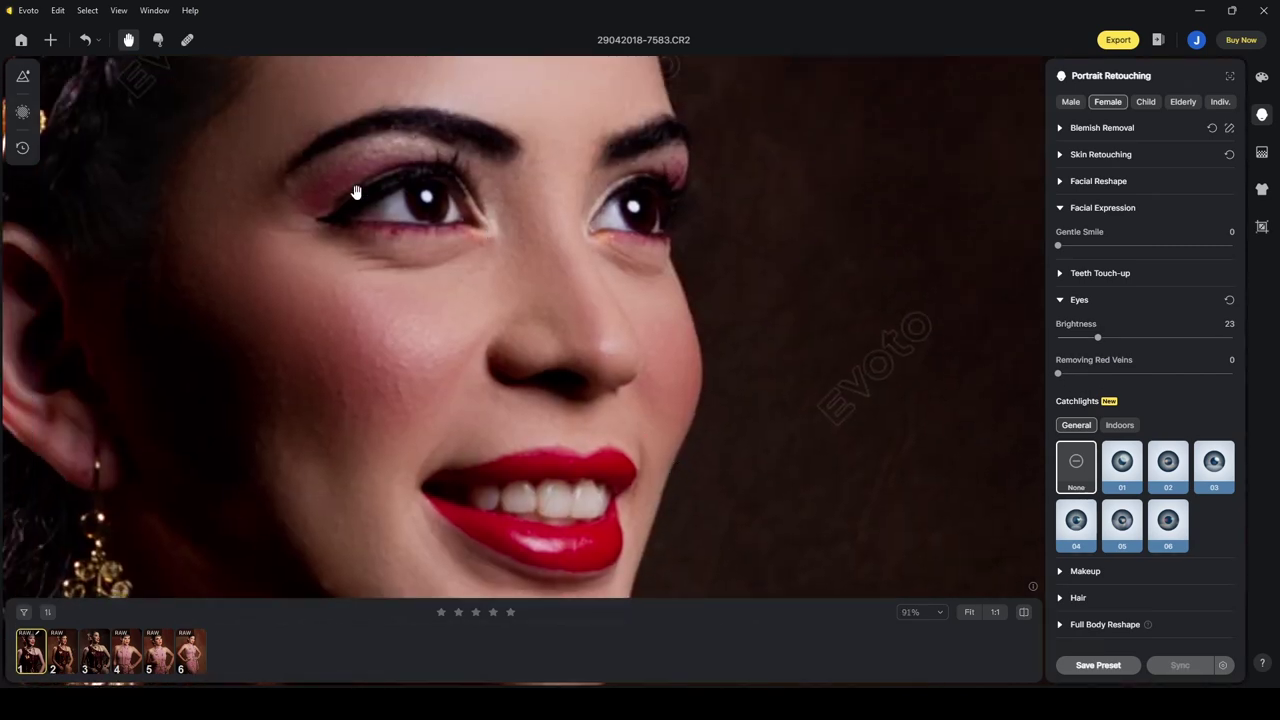
scroll(653, 297, down, 4)
drag(654, 297, 630, 248)
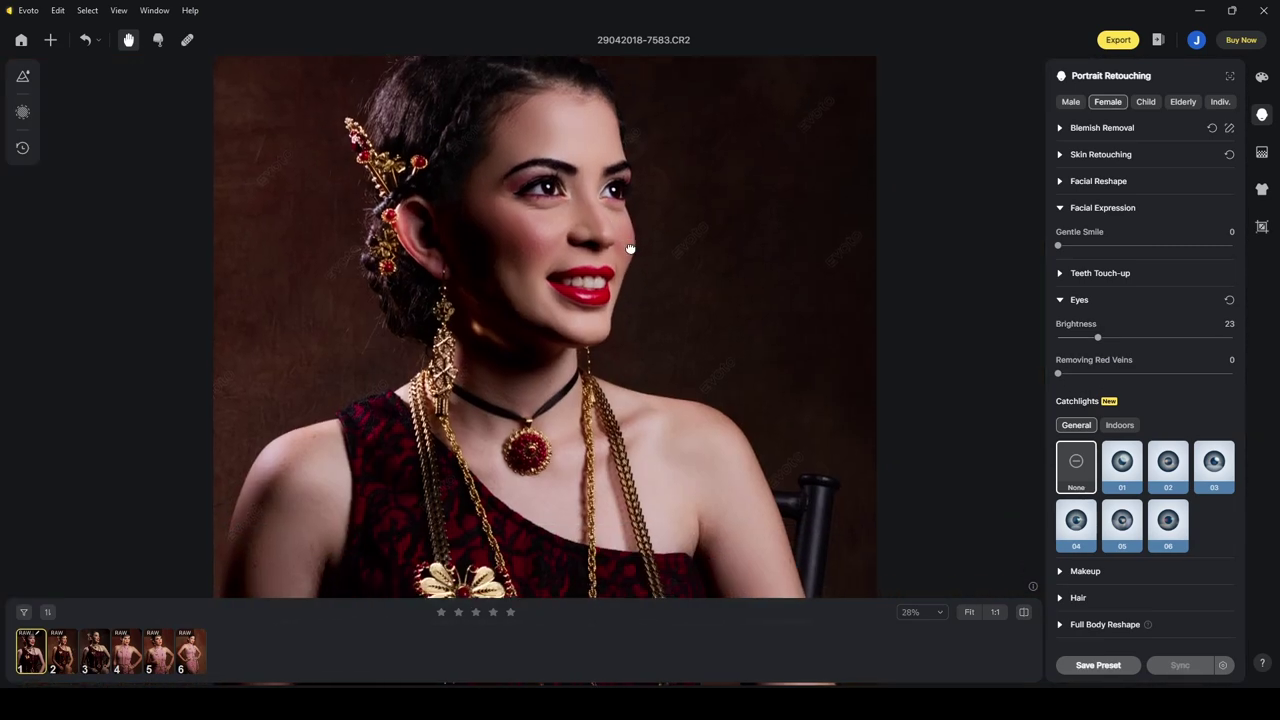
click(1061, 300)
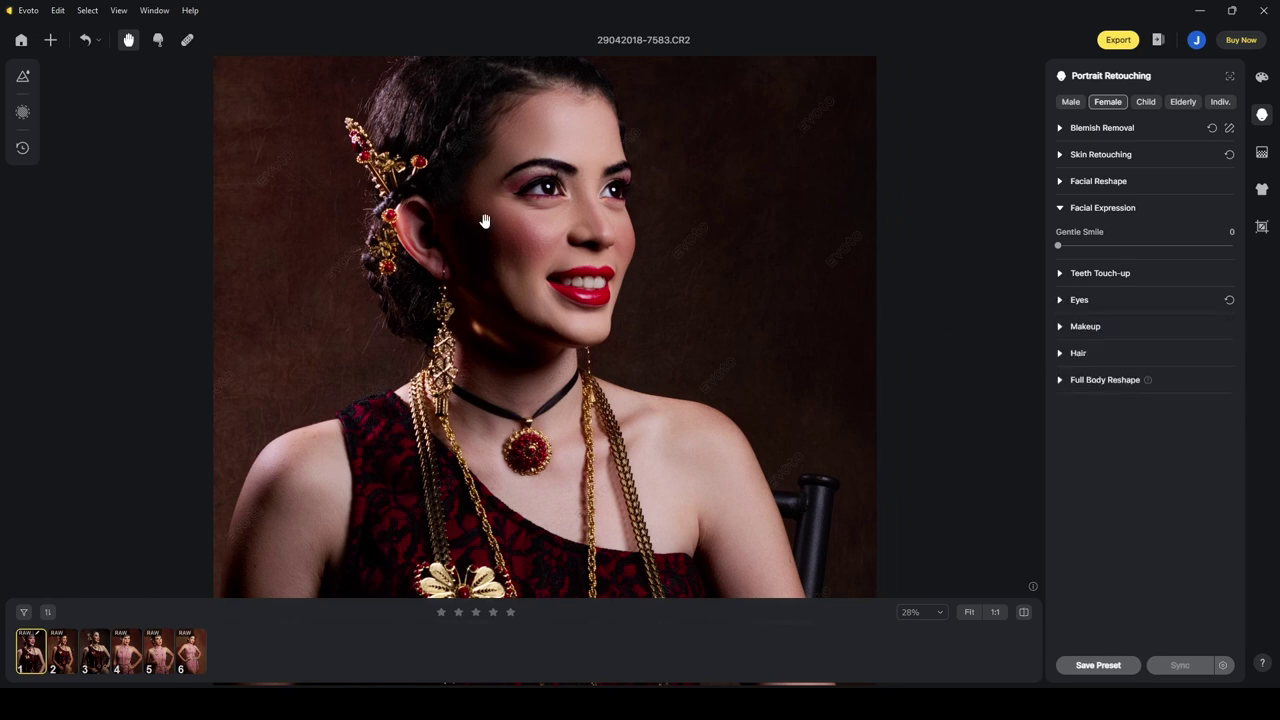
Bring the whole head into view and set Hair Gaps to 75 in the Hair settings.
drag(492, 311, 548, 351)
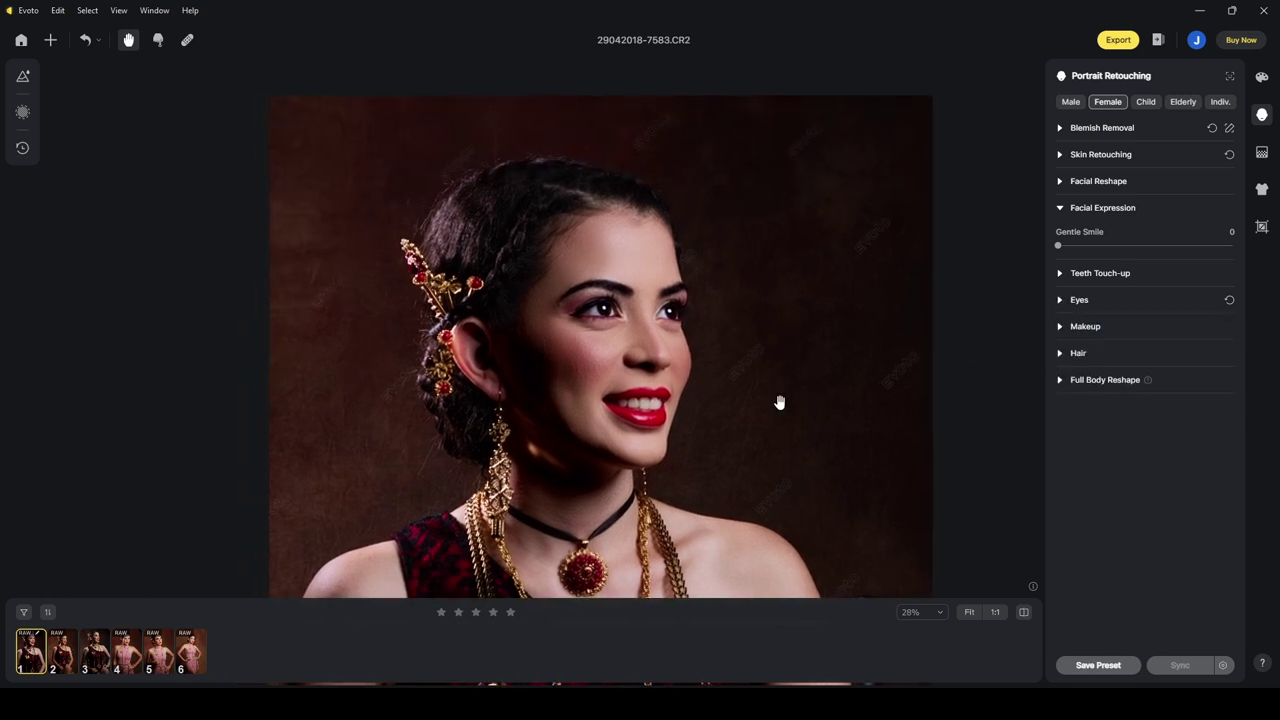
click(1060, 353)
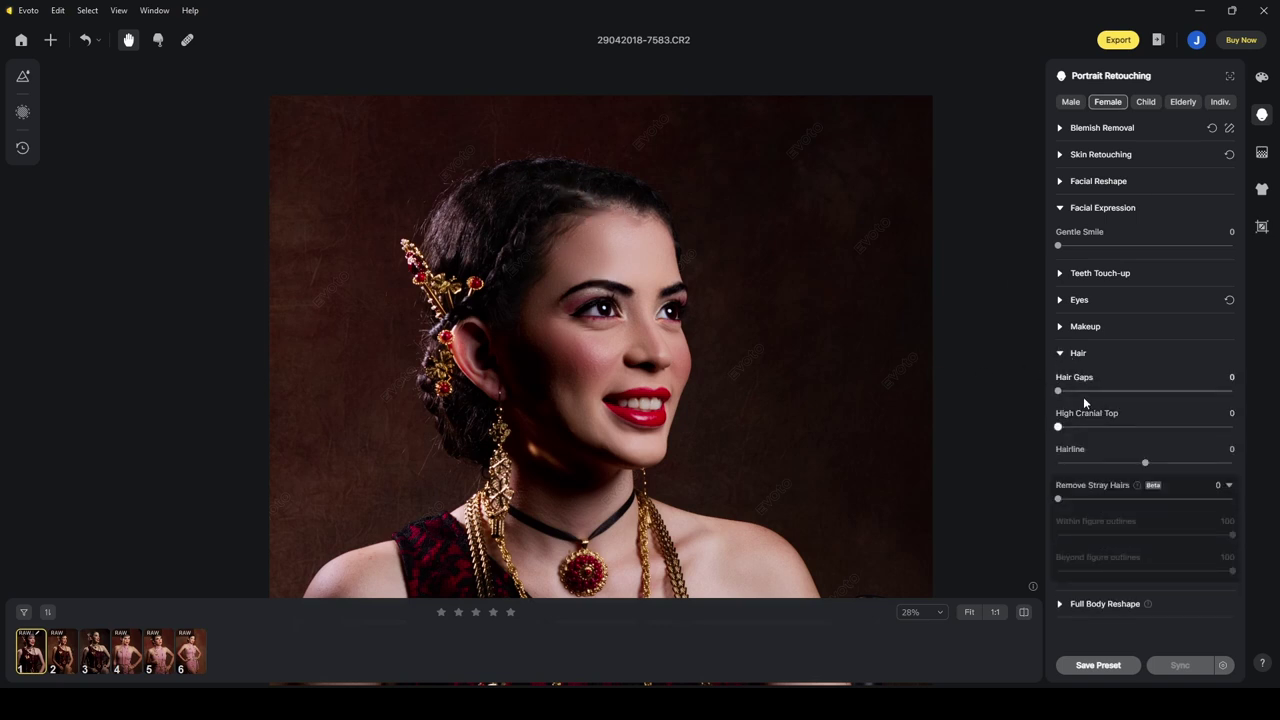
drag(1106, 393, 1191, 391)
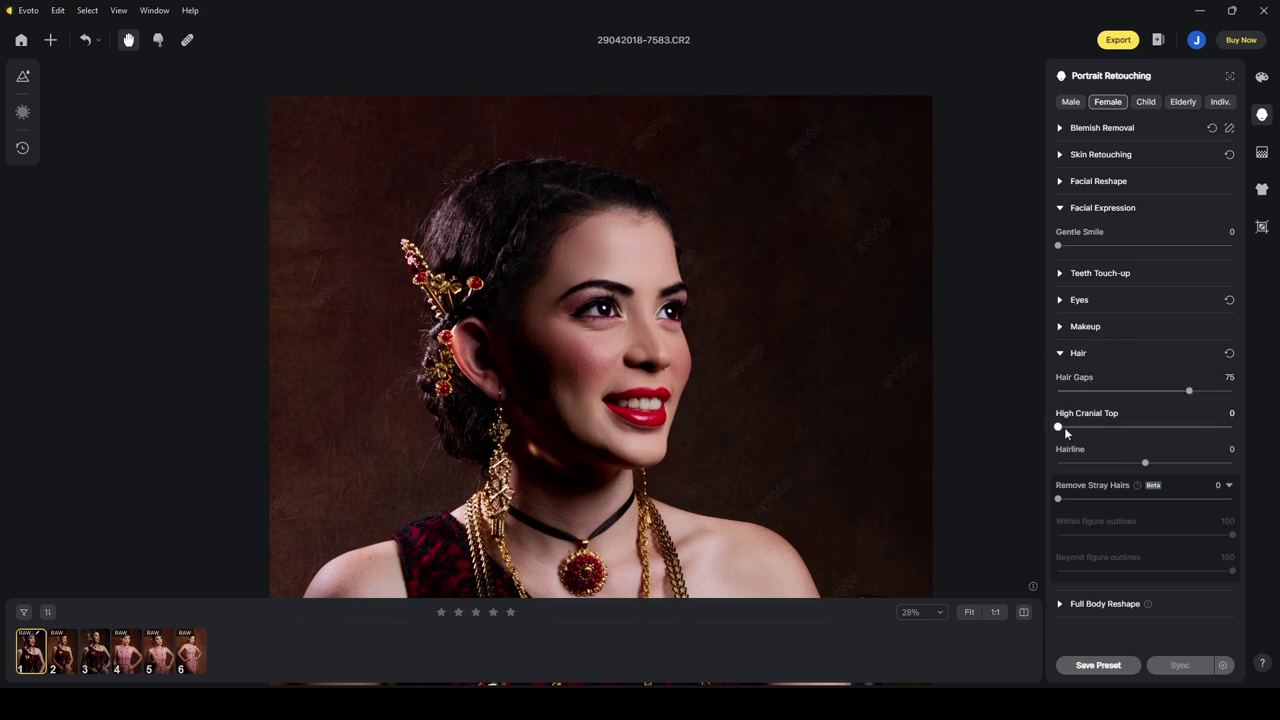
Try High Cranial Top and a Hairline of -12 and return both to 0.
mouse_move(1062, 427)
mouse_down()
mouse_move(1108, 425)
mouse_move(1048, 431)
mouse_up()
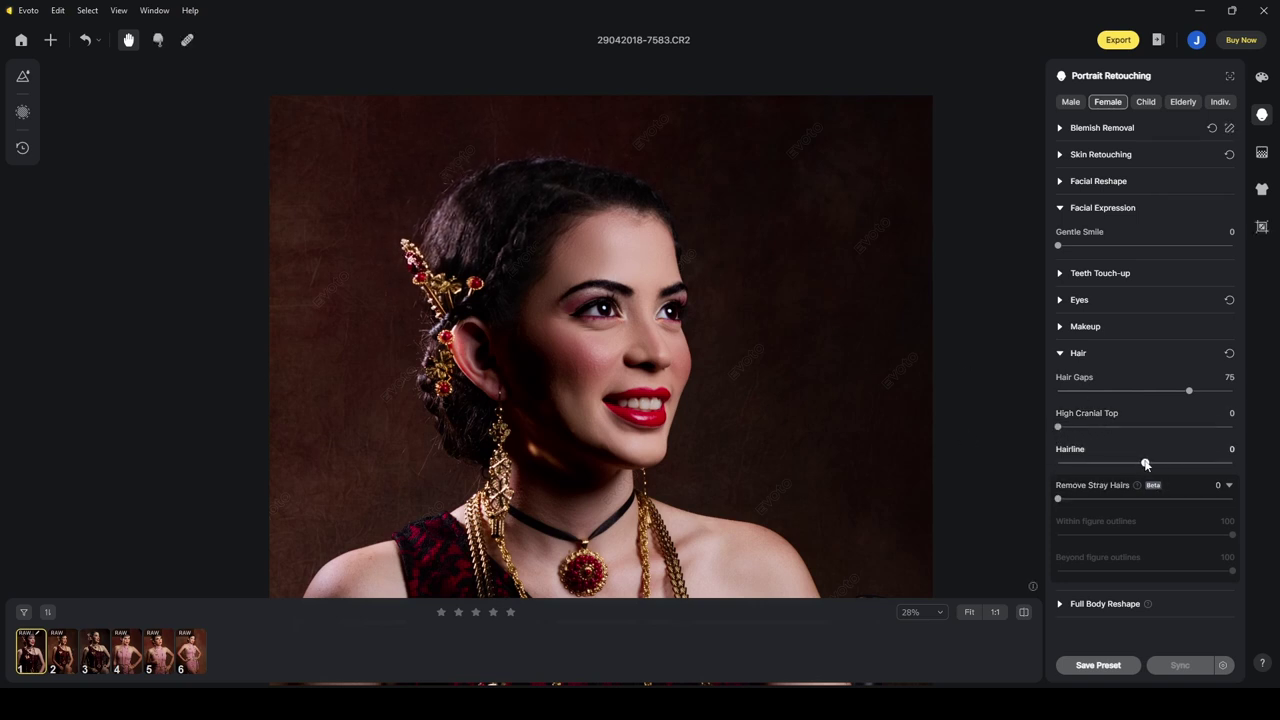
mouse_move(1146, 463)
mouse_down()
mouse_move(1187, 465)
mouse_move(1085, 463)
mouse_move(1138, 461)
mouse_up()
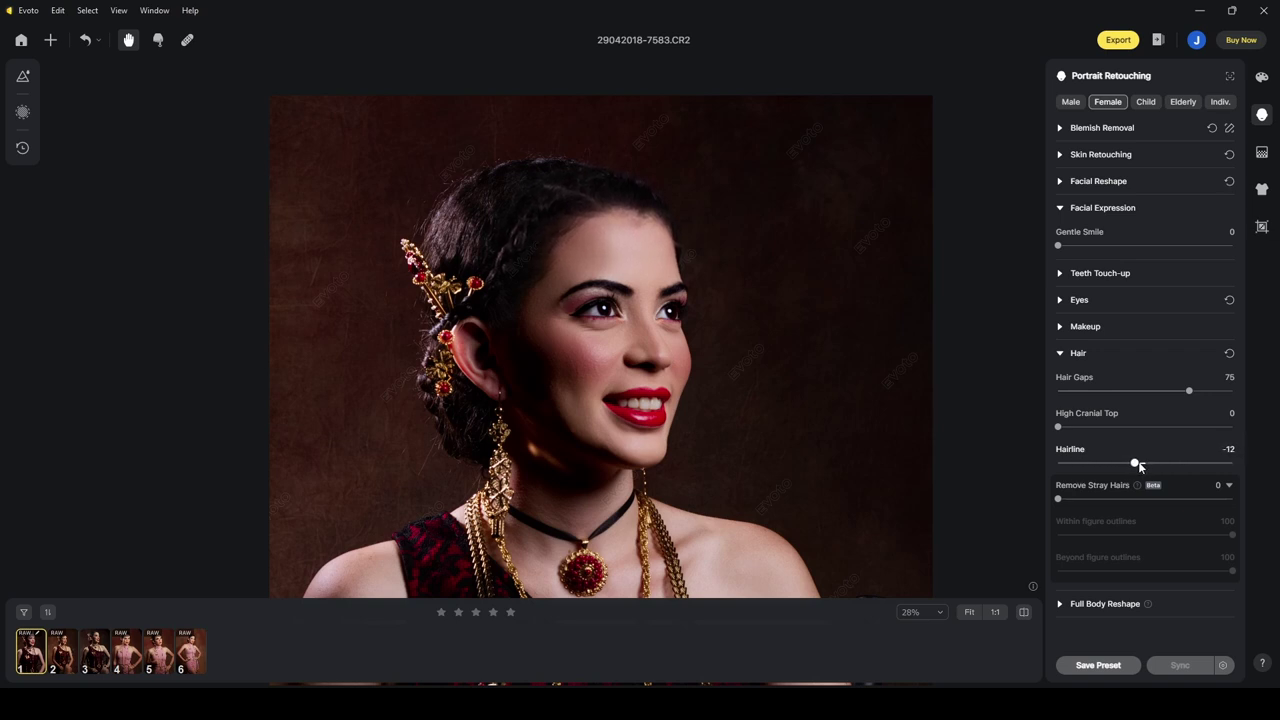
double_click(1138, 463)
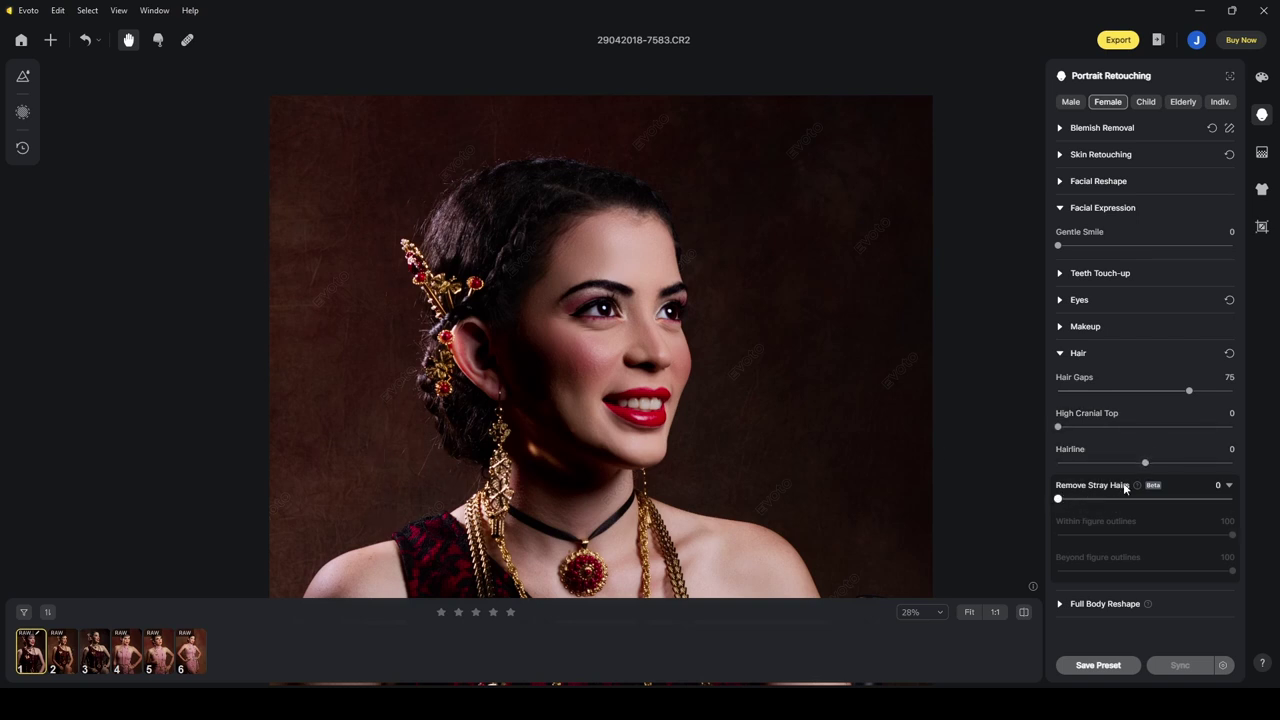
Set Remove Stray Hairs to 50, inspect the hair and compare the portrait with the original.
drag(1058, 499, 1146, 505)
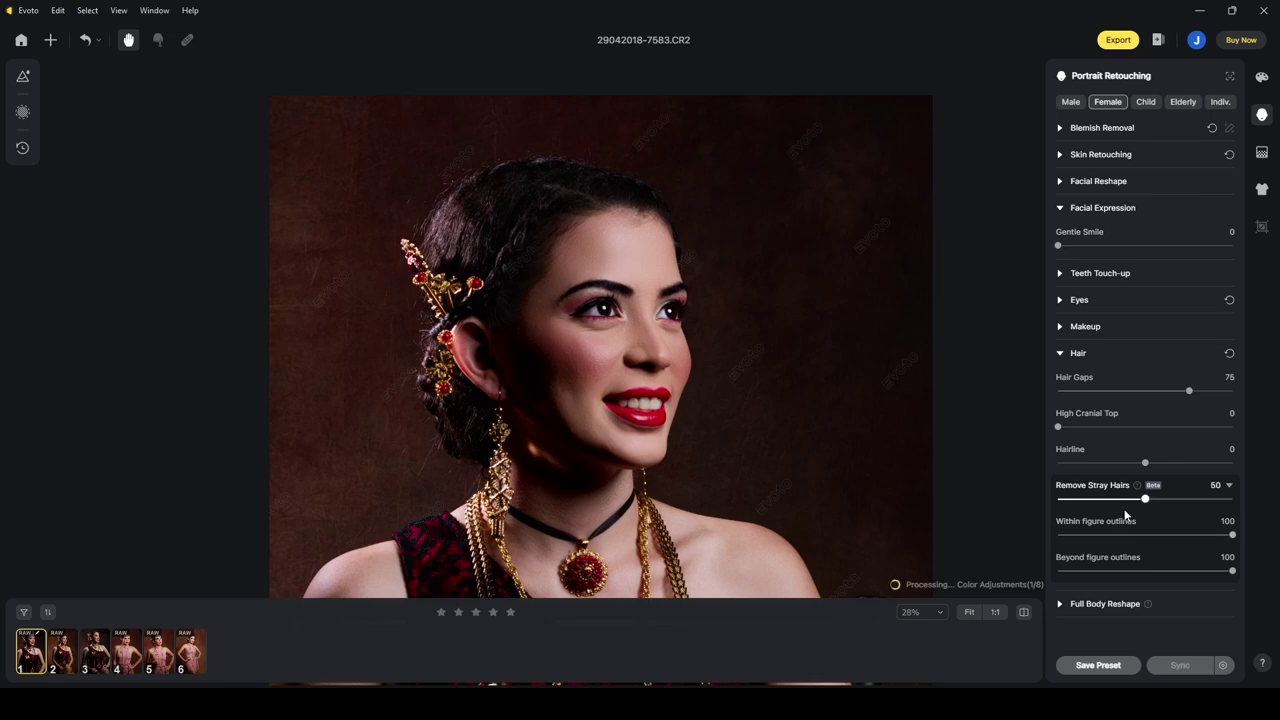
click(447, 380)
scroll(450, 375, down, 3)
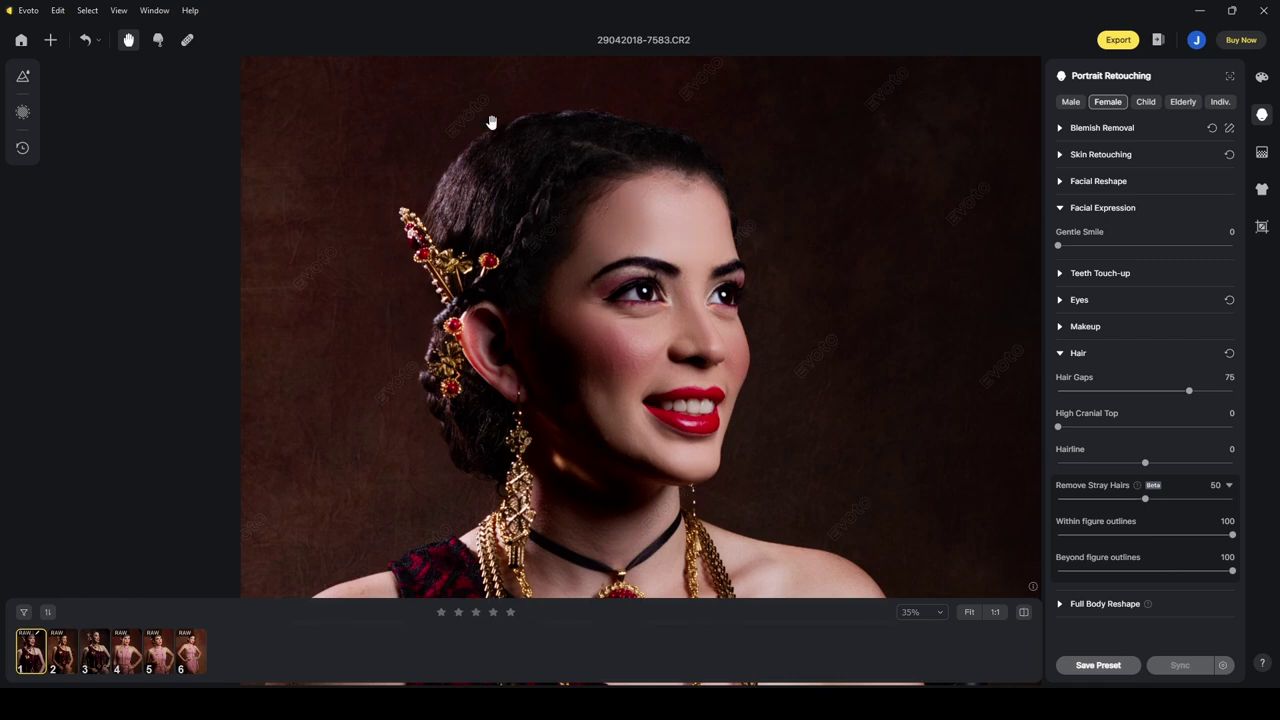
drag(517, 238, 474, 175)
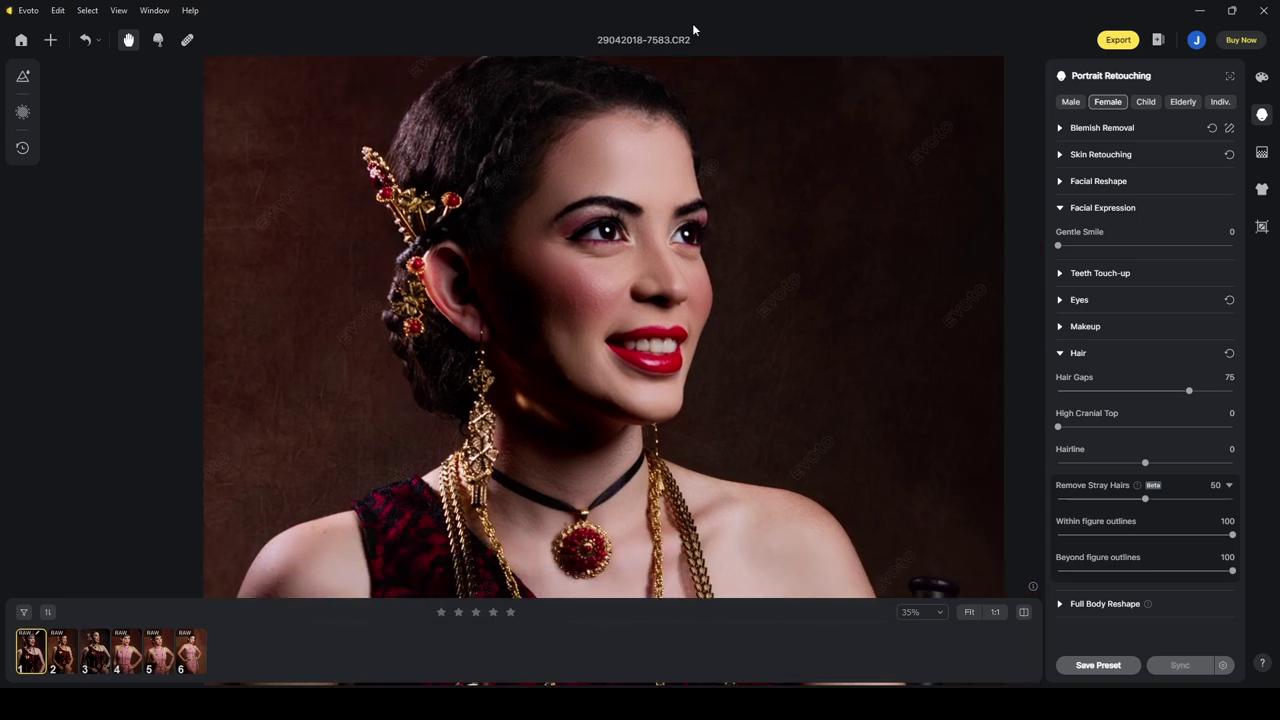
scroll(850, 337, down, 4)
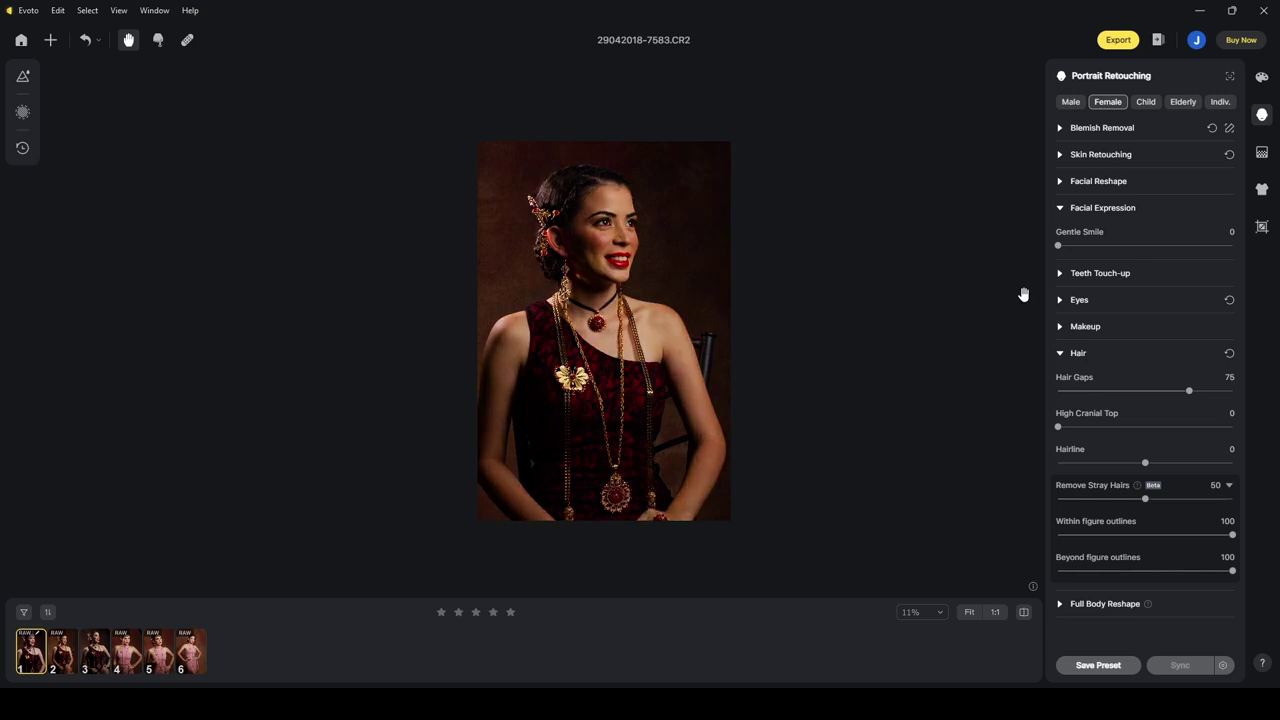
Close the Hair settings and examine the retouched portrait's dress, jewellery and skin at several magnifications.
click(22, 665)
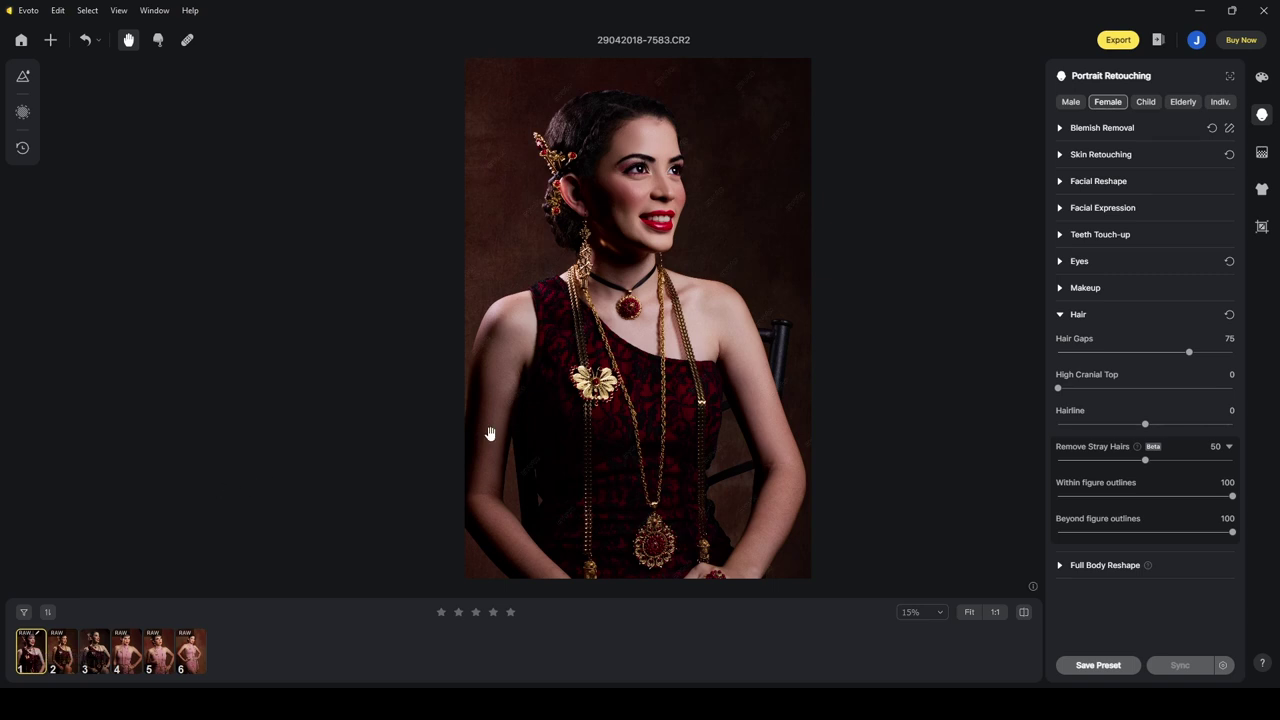
click(1060, 315)
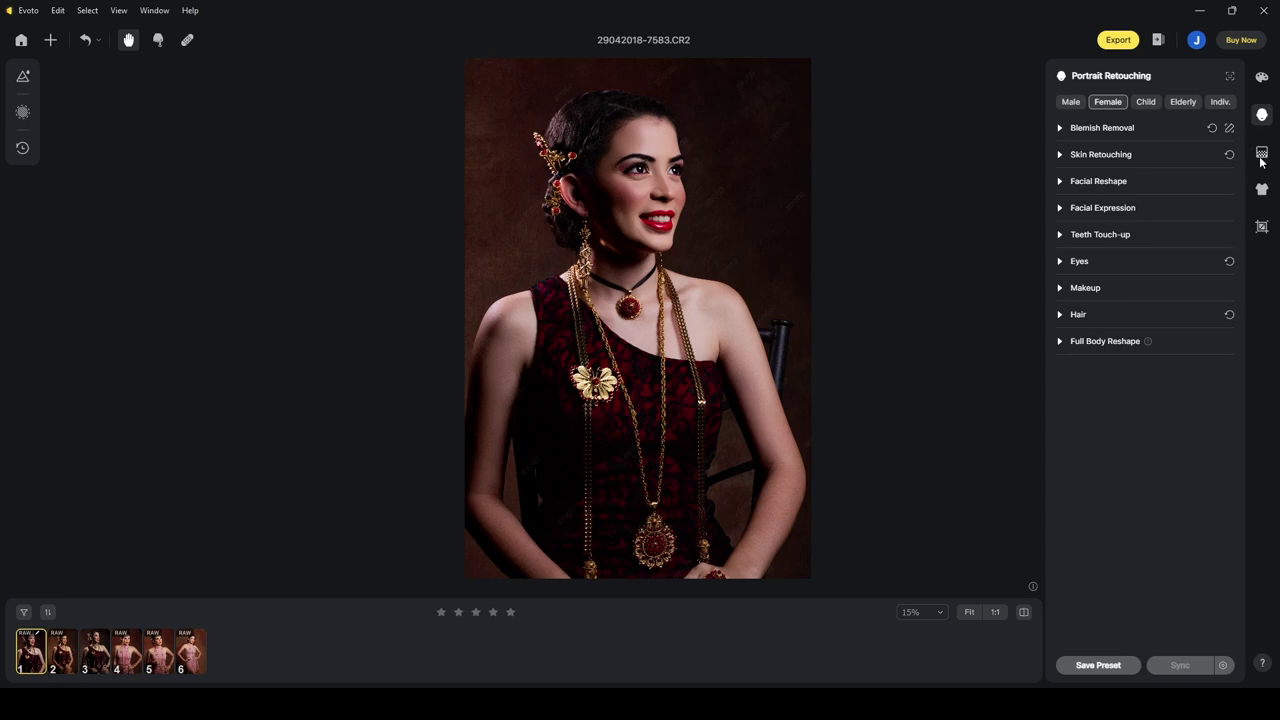
scroll(641, 469, up, 5)
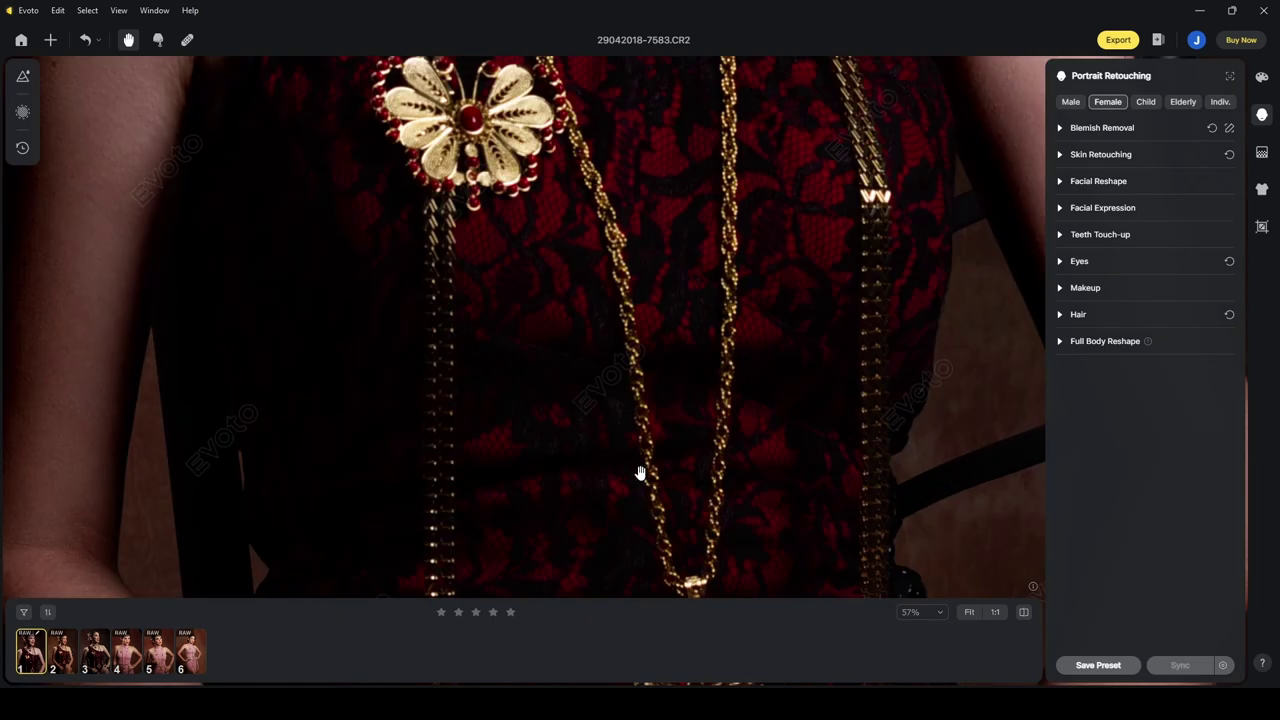
scroll(641, 469, down, 3)
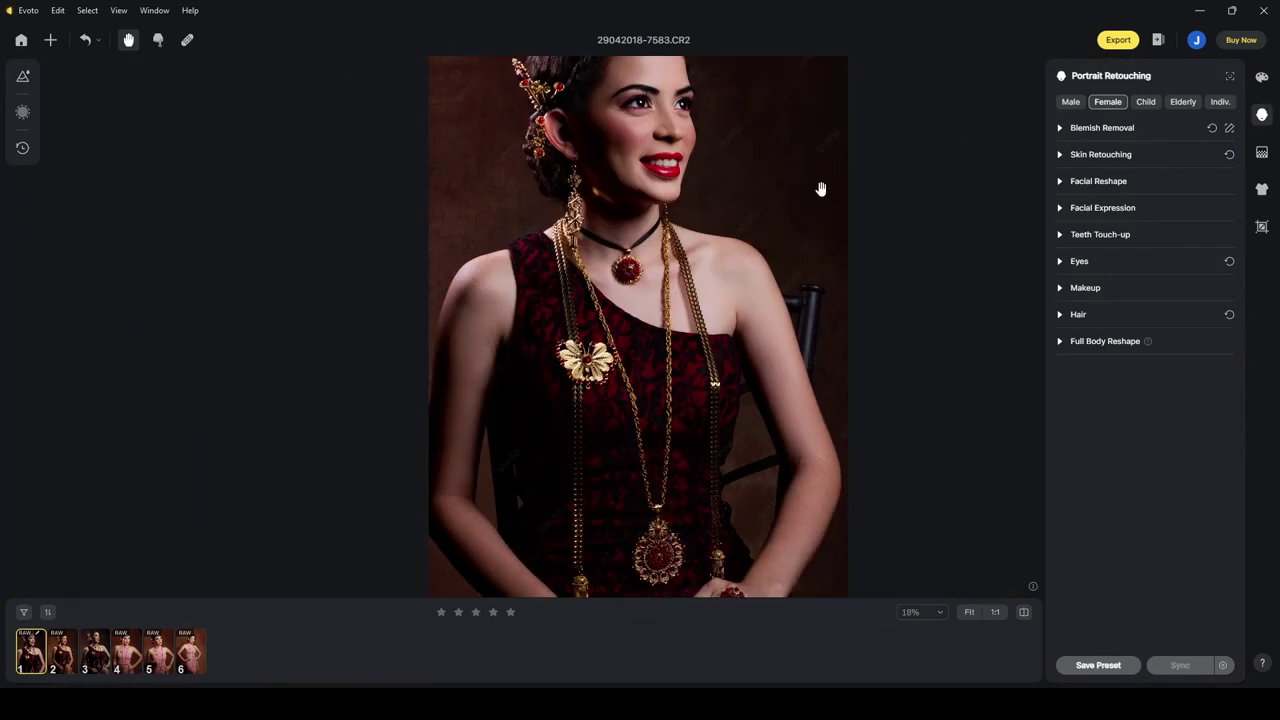
scroll(810, 195, up, 3)
scroll(797, 200, down, 4)
scroll(780, 208, up, 3)
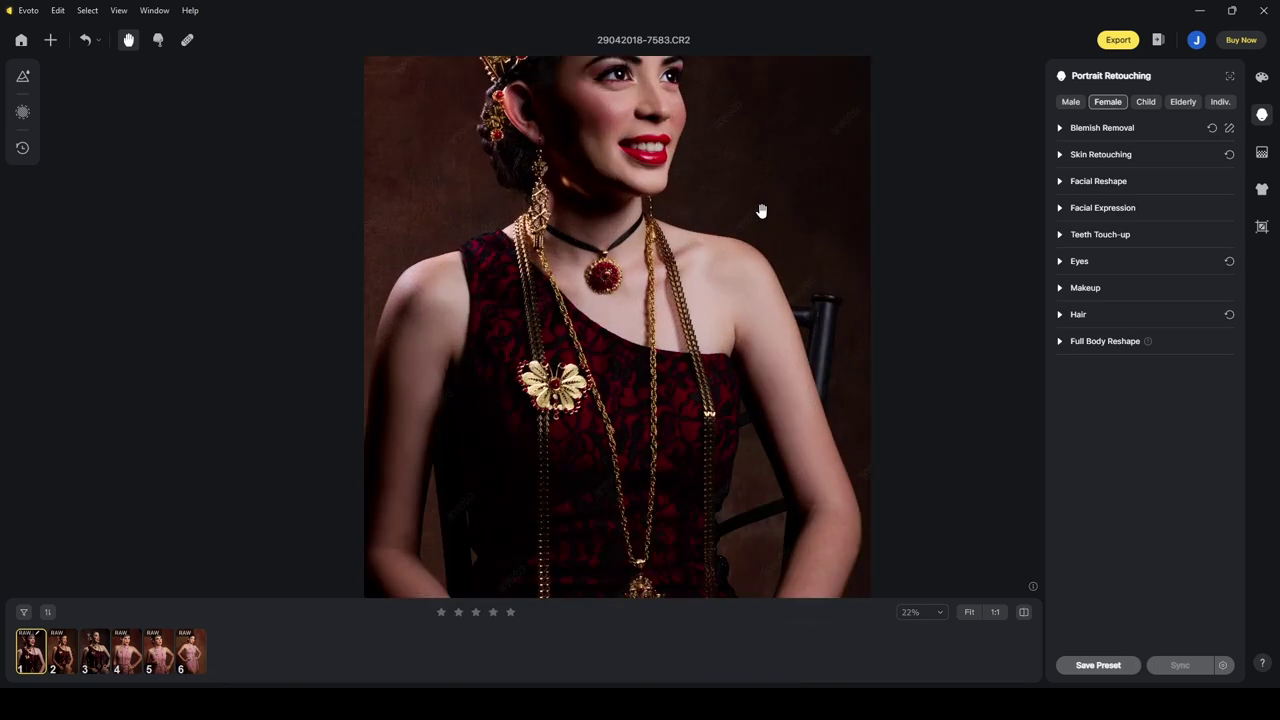
scroll(761, 211, down, 4)
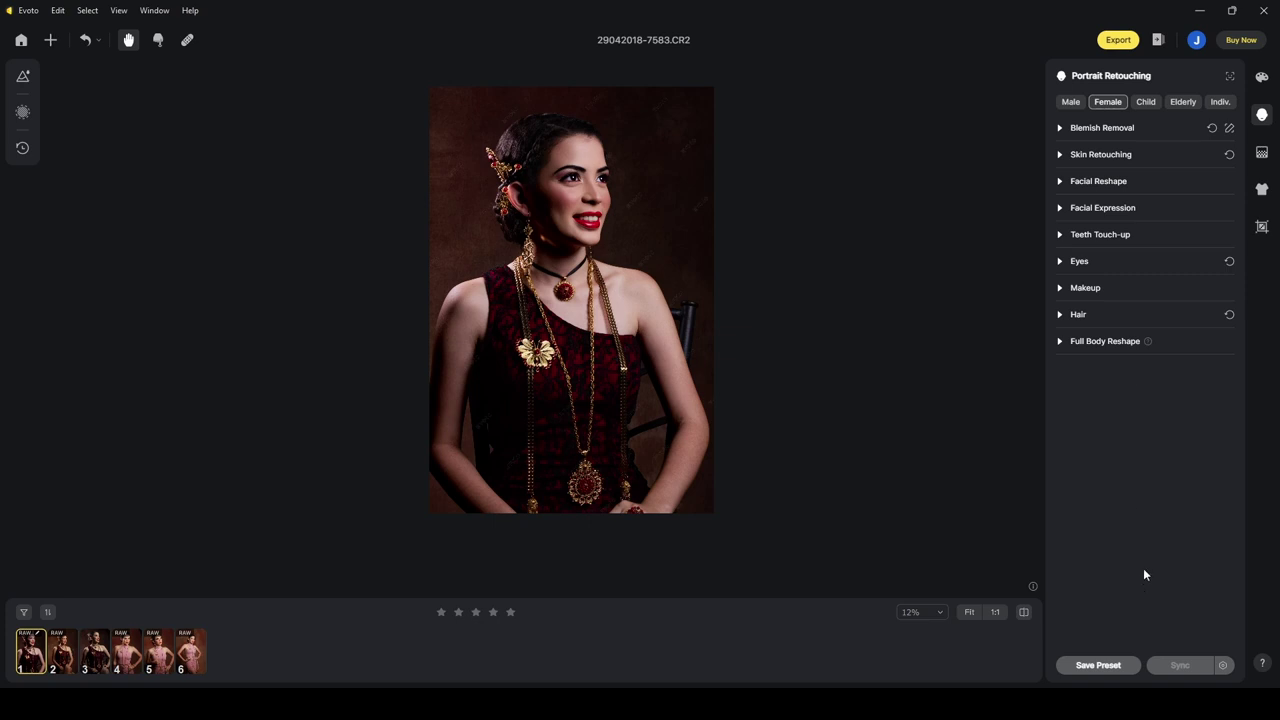
Start a new preset from the retouched portrait's edits and name it Model 1.
click(1086, 665)
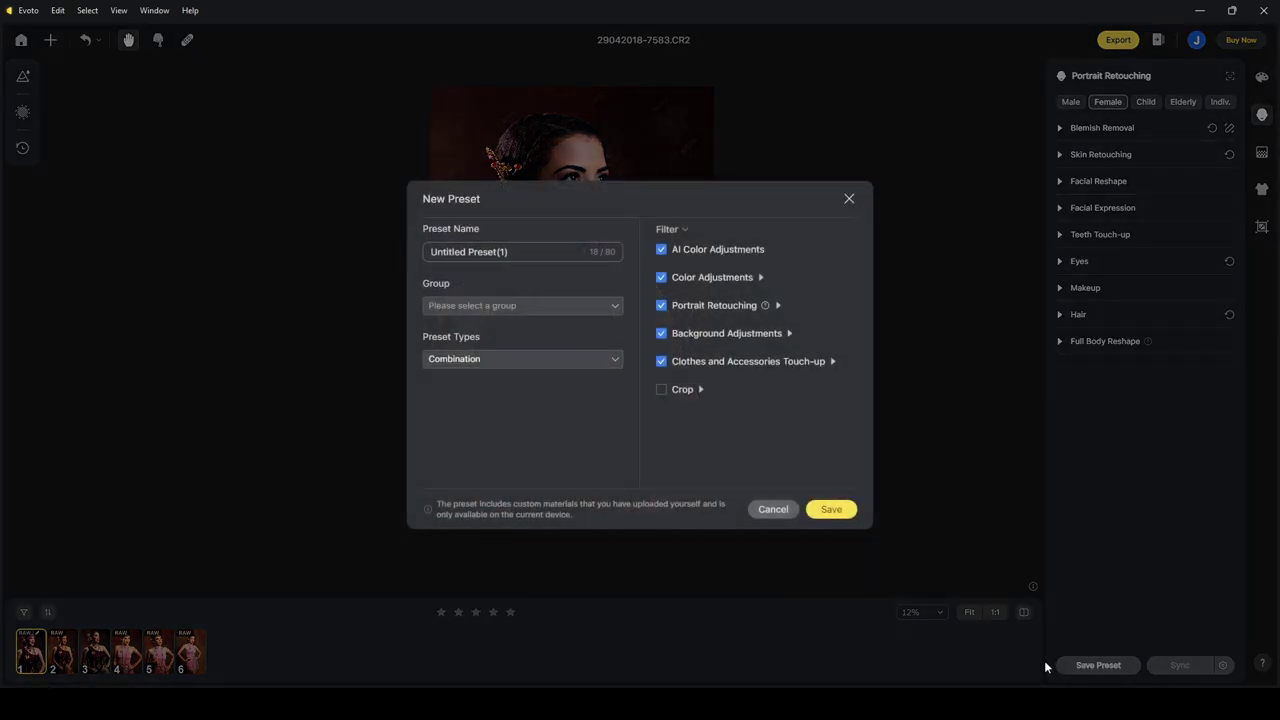
click(547, 251)
drag(547, 251, 357, 255)
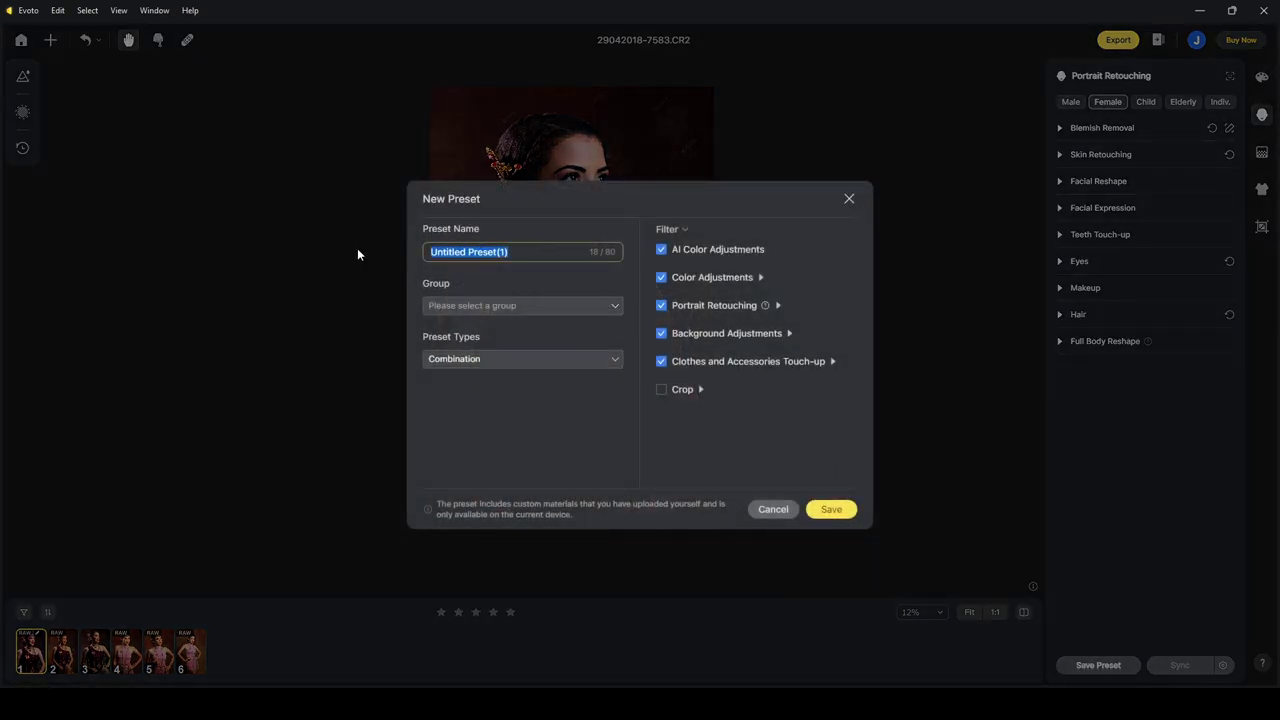
text(Model 1)
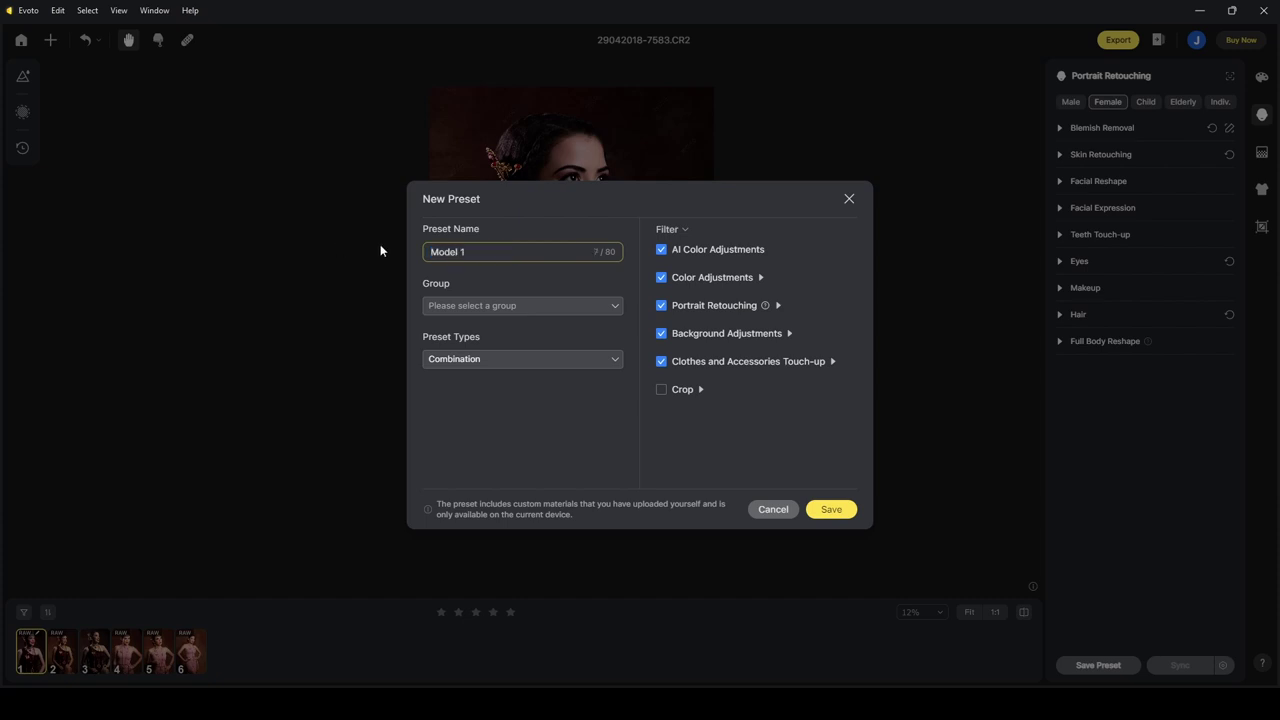
Create a preset group named Model 1 Group for the new preset and save it.
click(612, 307)
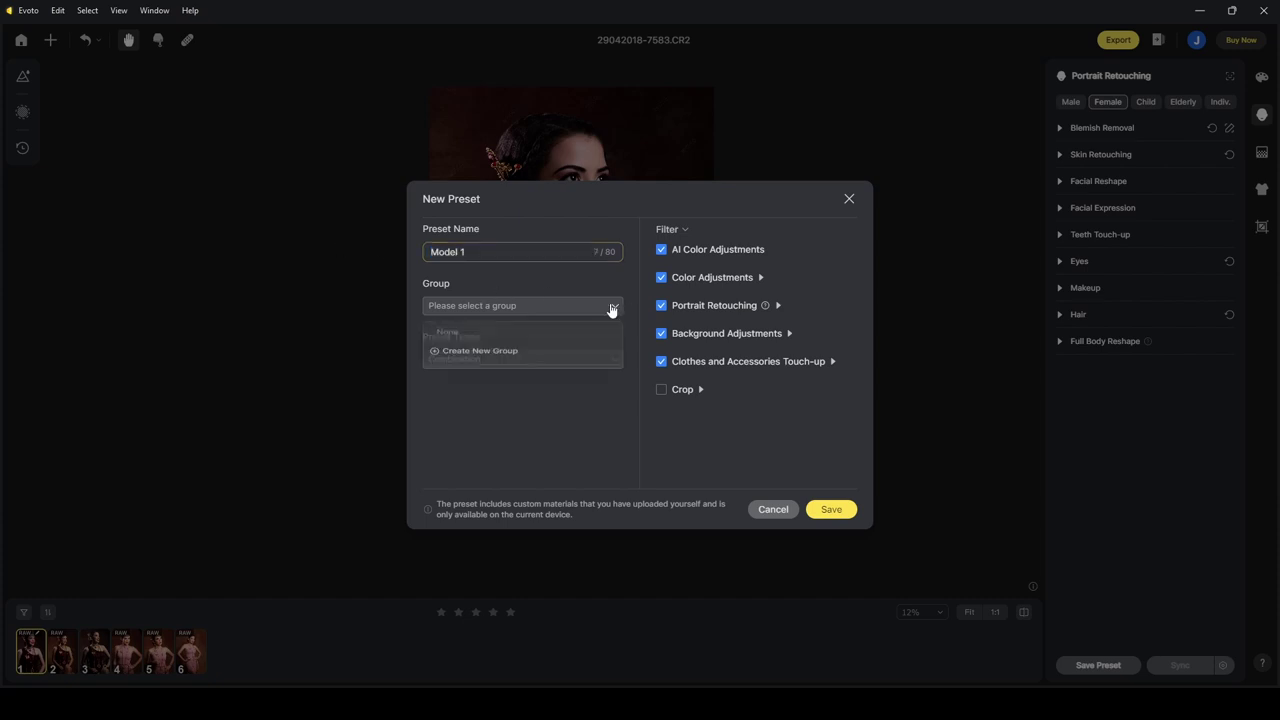
click(480, 357)
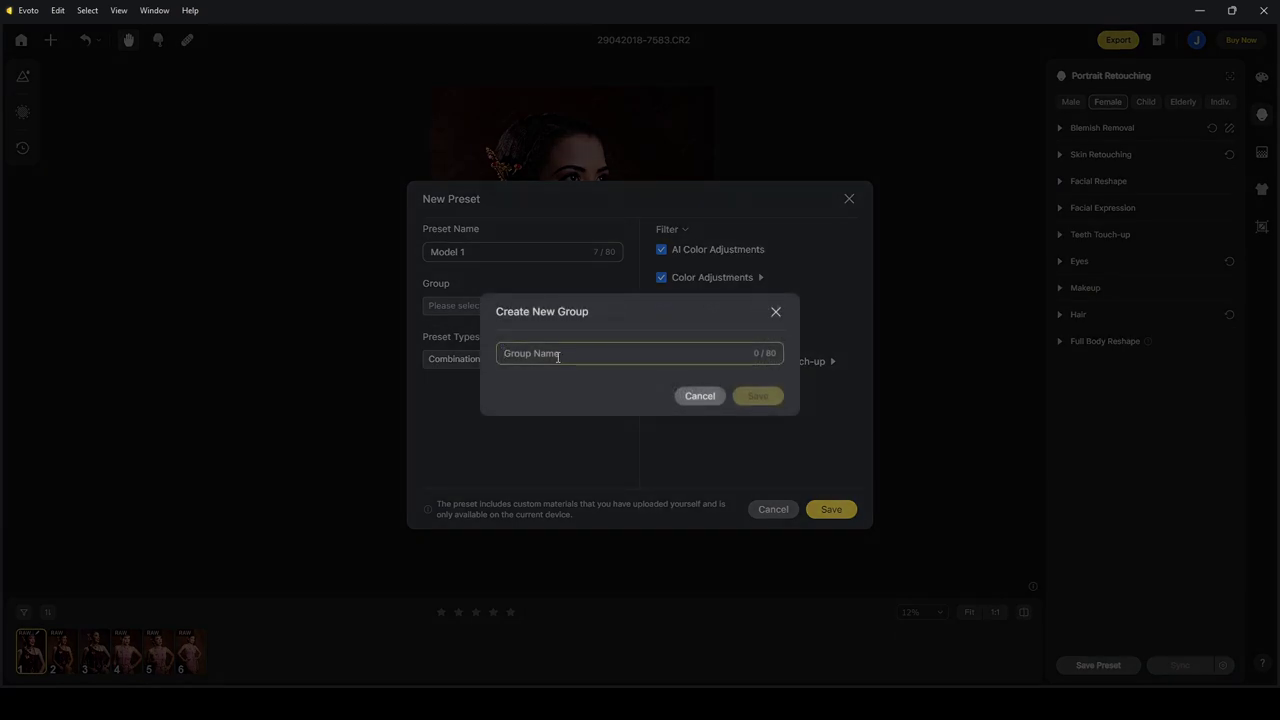
text(Mo)
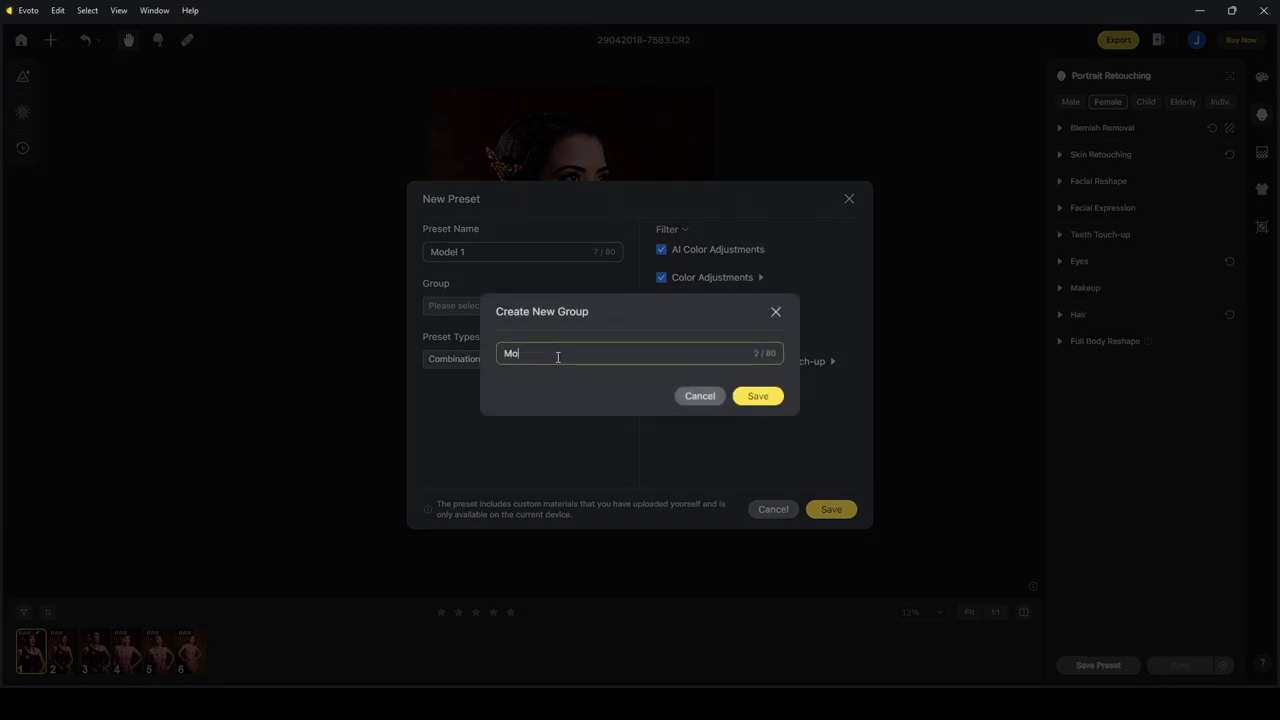
text(del 1 Group)
key(Return)
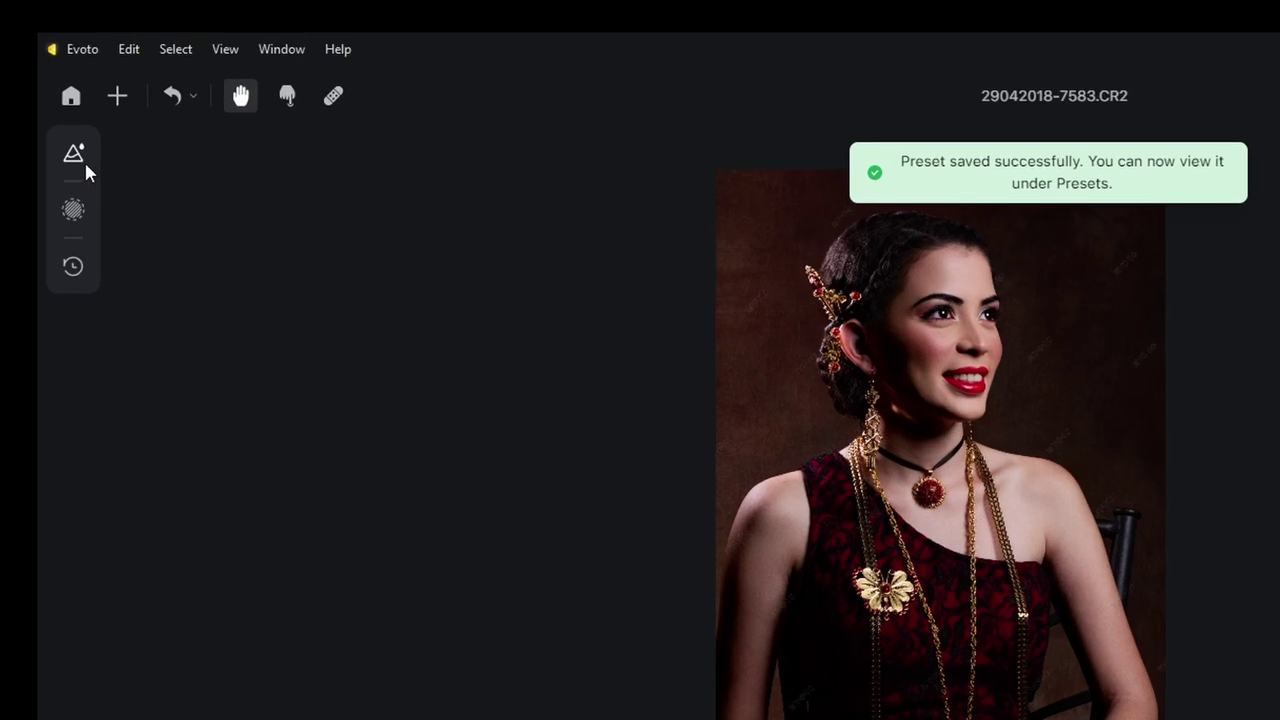
Apply the saved Model 1 preset from Model 1 Group to photo 29042018-7584.CR2 and inspect the face and jewellery.
click(28, 79)
click(249, 200)
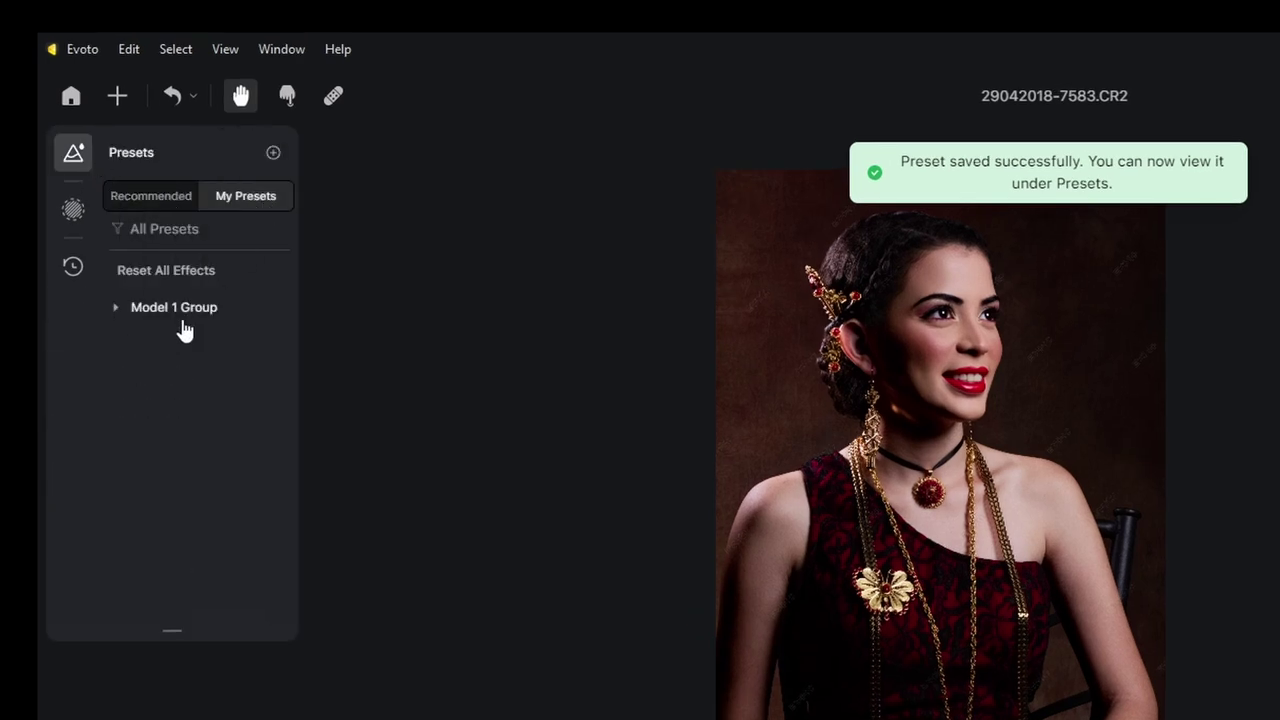
click(116, 310)
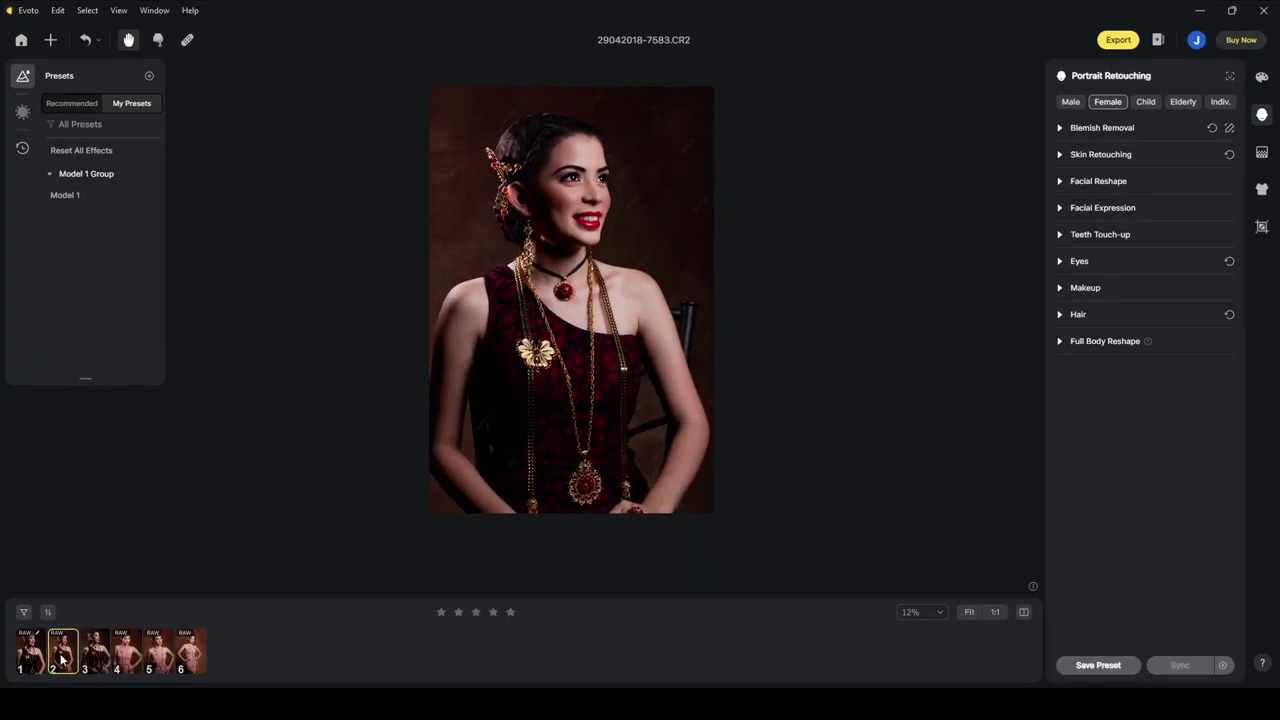
click(61, 657)
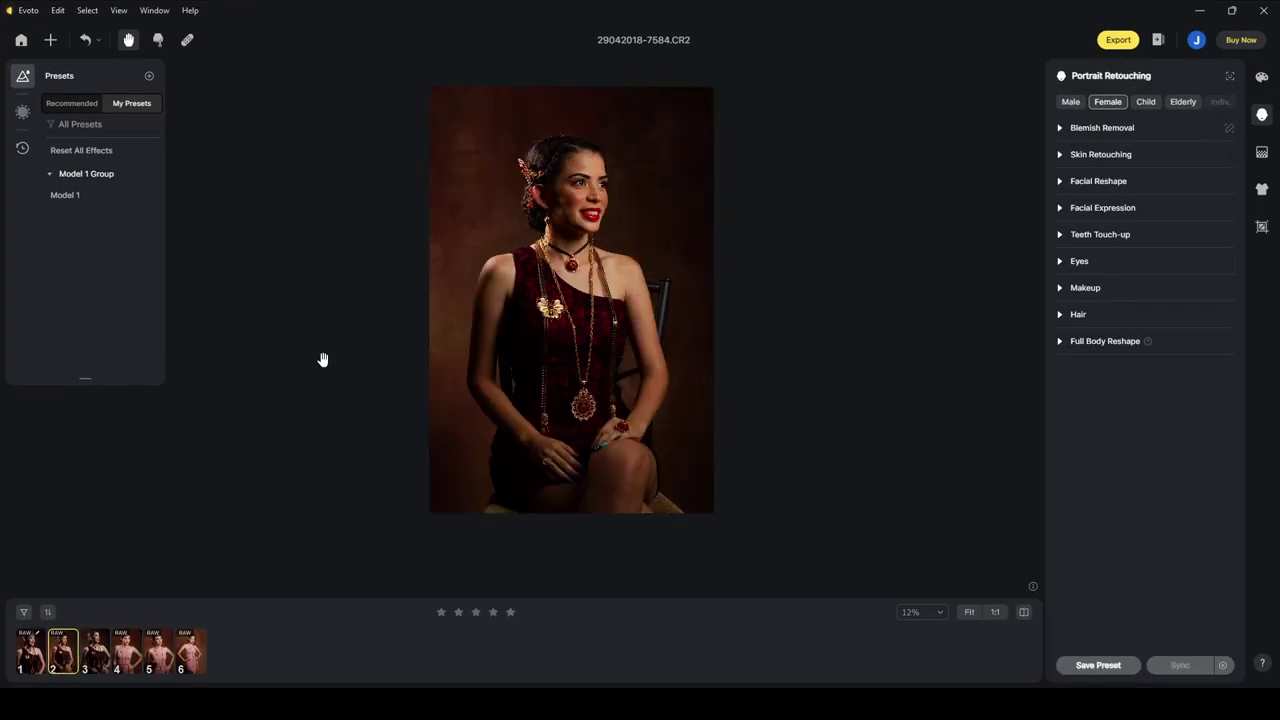
click(85, 205)
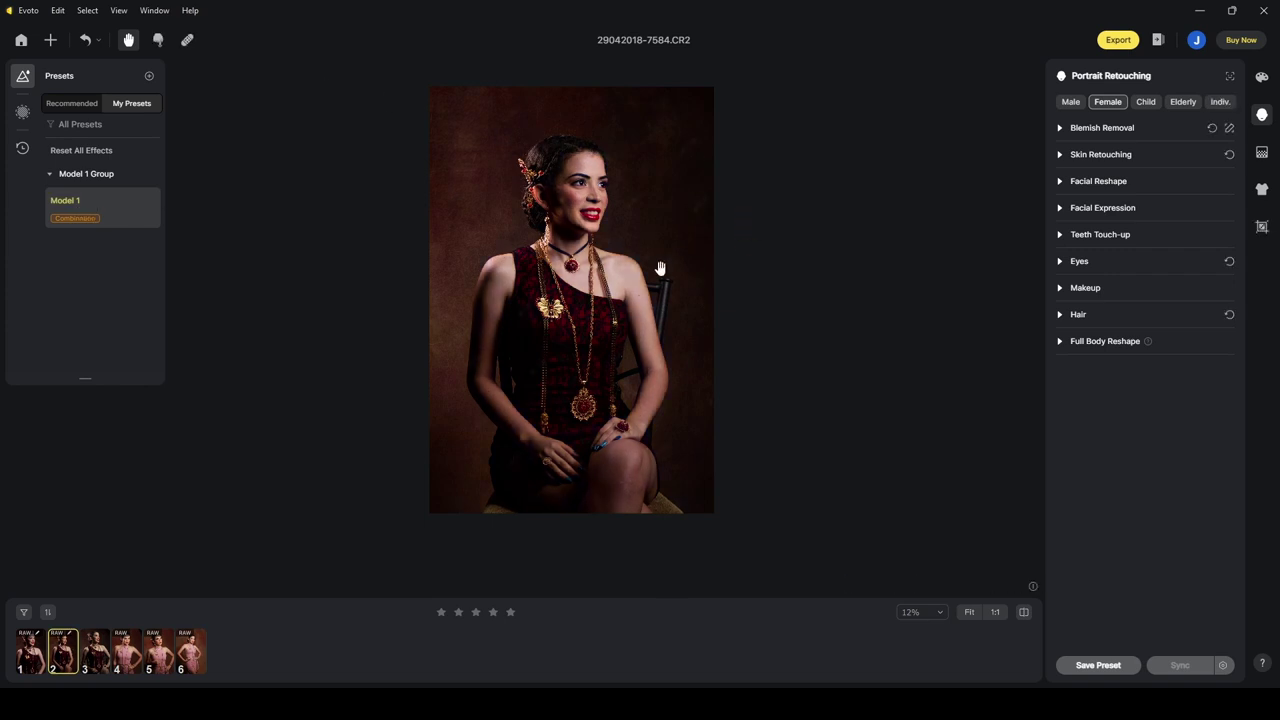
scroll(585, 250, up, 3)
scroll(585, 250, up, 5)
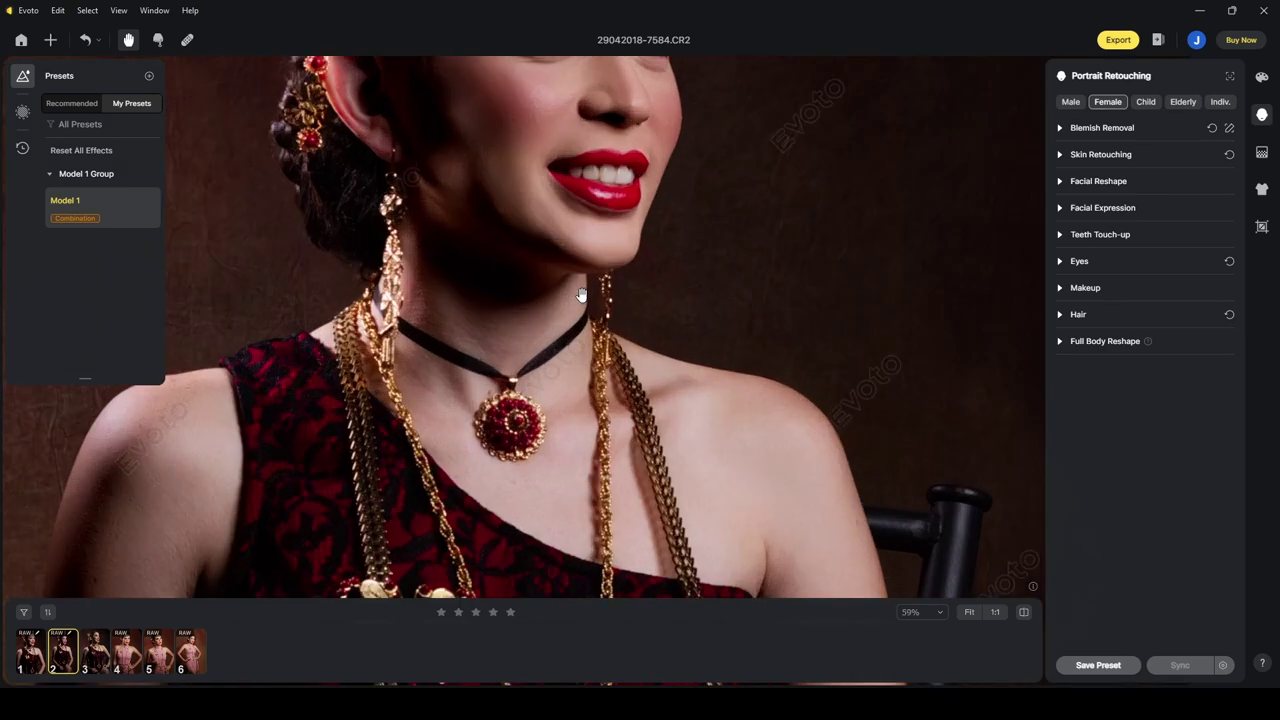
scroll(574, 260, down, 5)
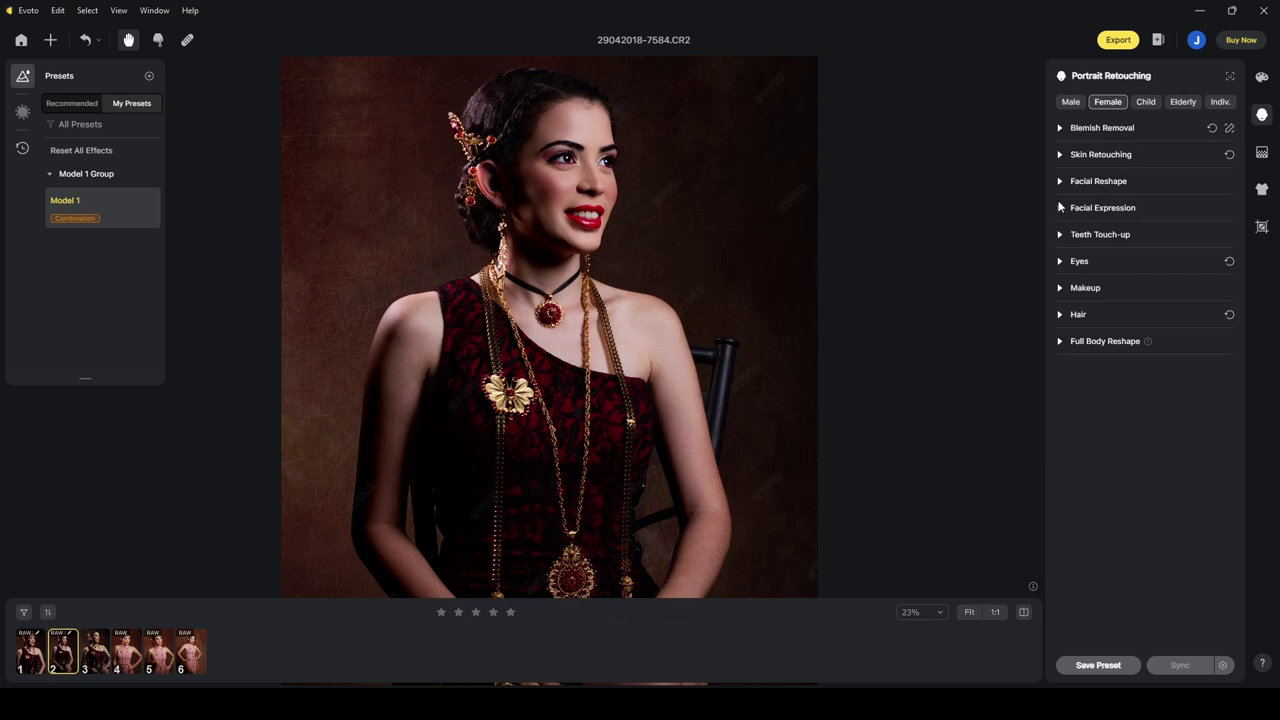
click(1059, 128)
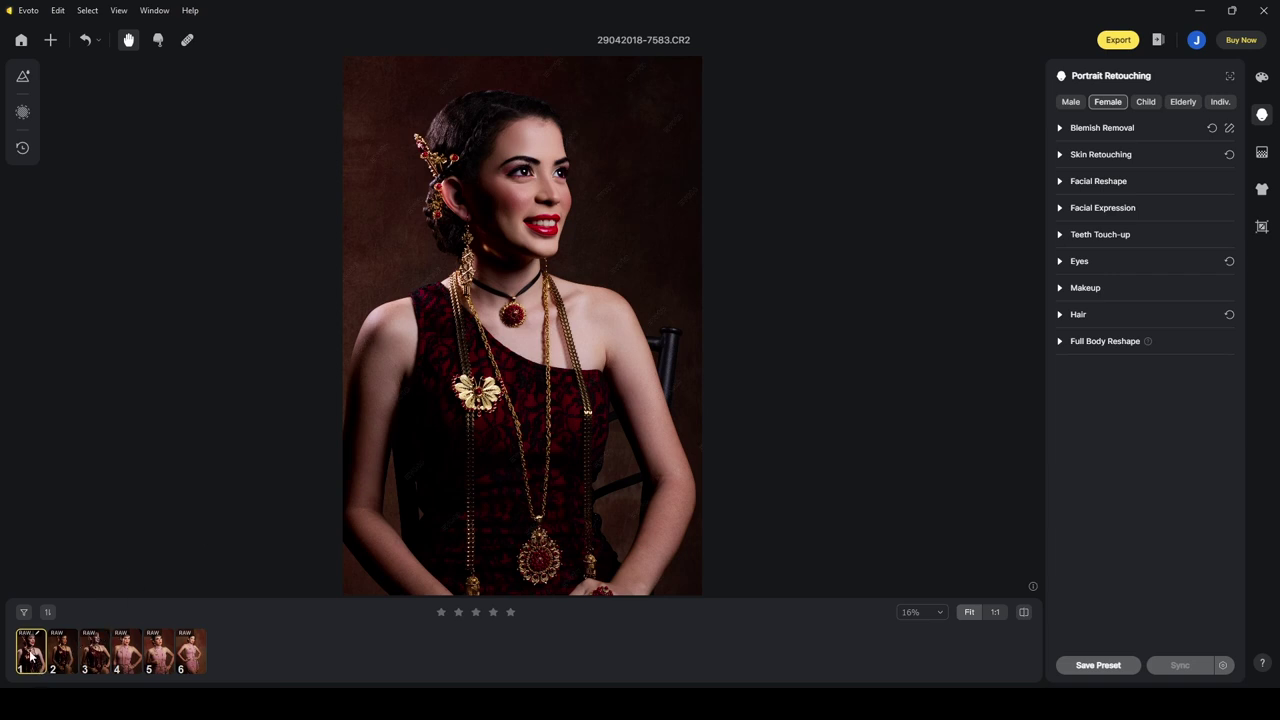
Sync the first portrait's edits to the second and third photos and inspect both portraits up close.
shift+click(100, 657)
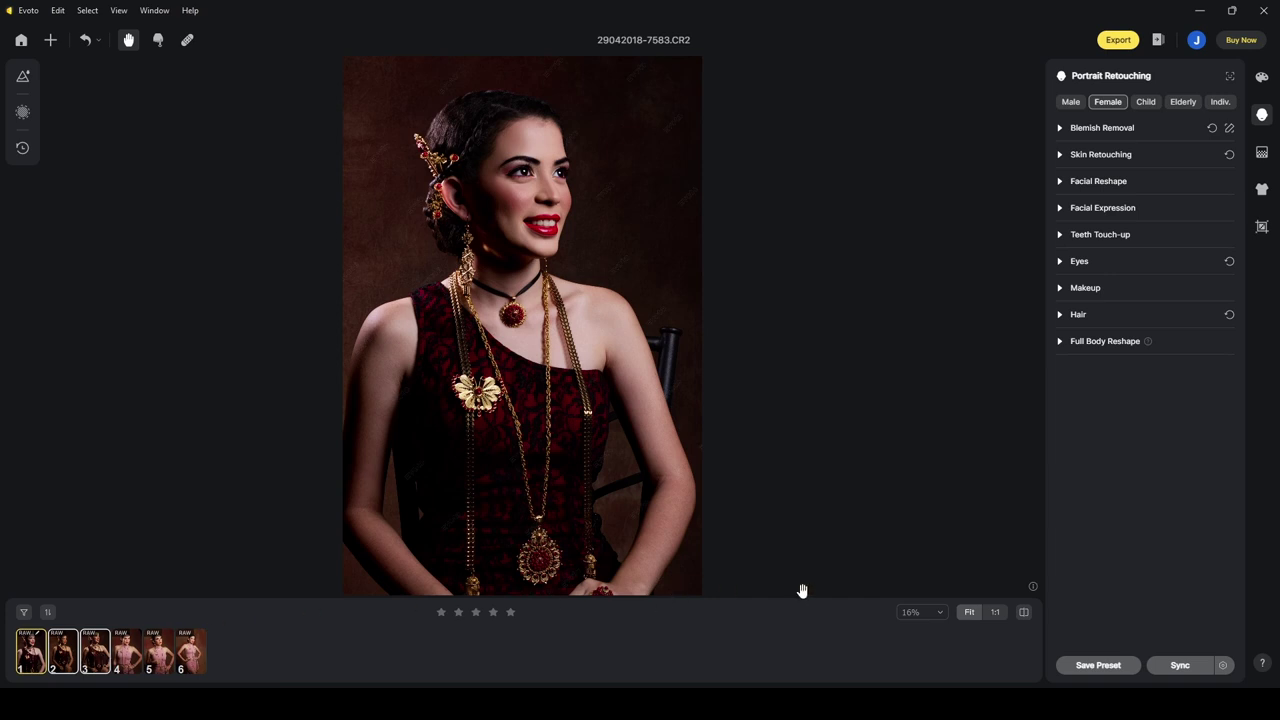
click(1178, 666)
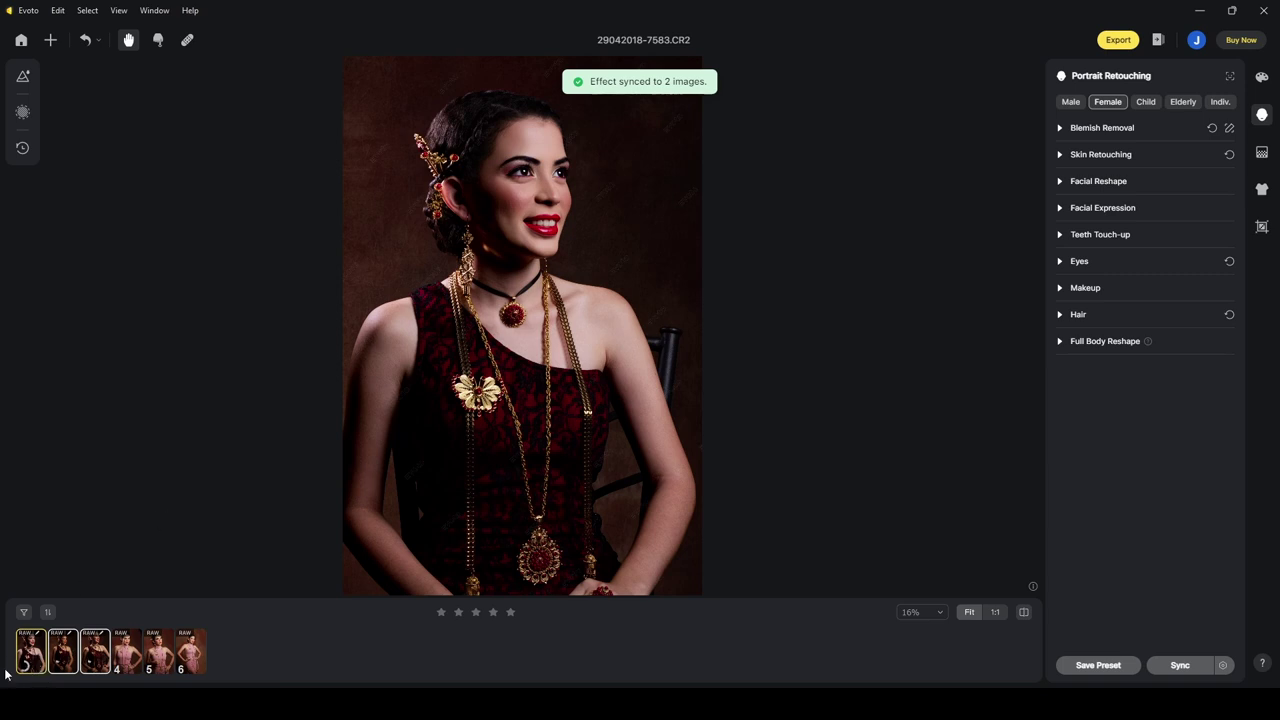
click(62, 662)
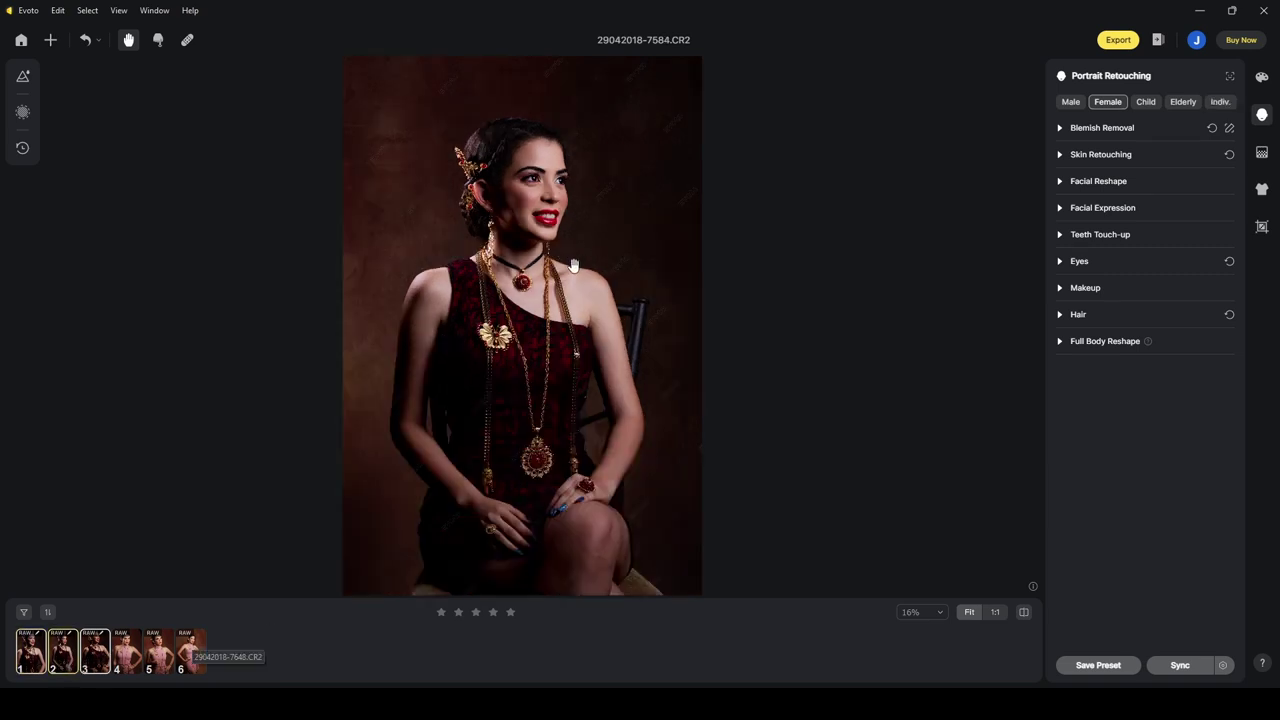
scroll(576, 206, up, 1)
scroll(576, 206, up, 3)
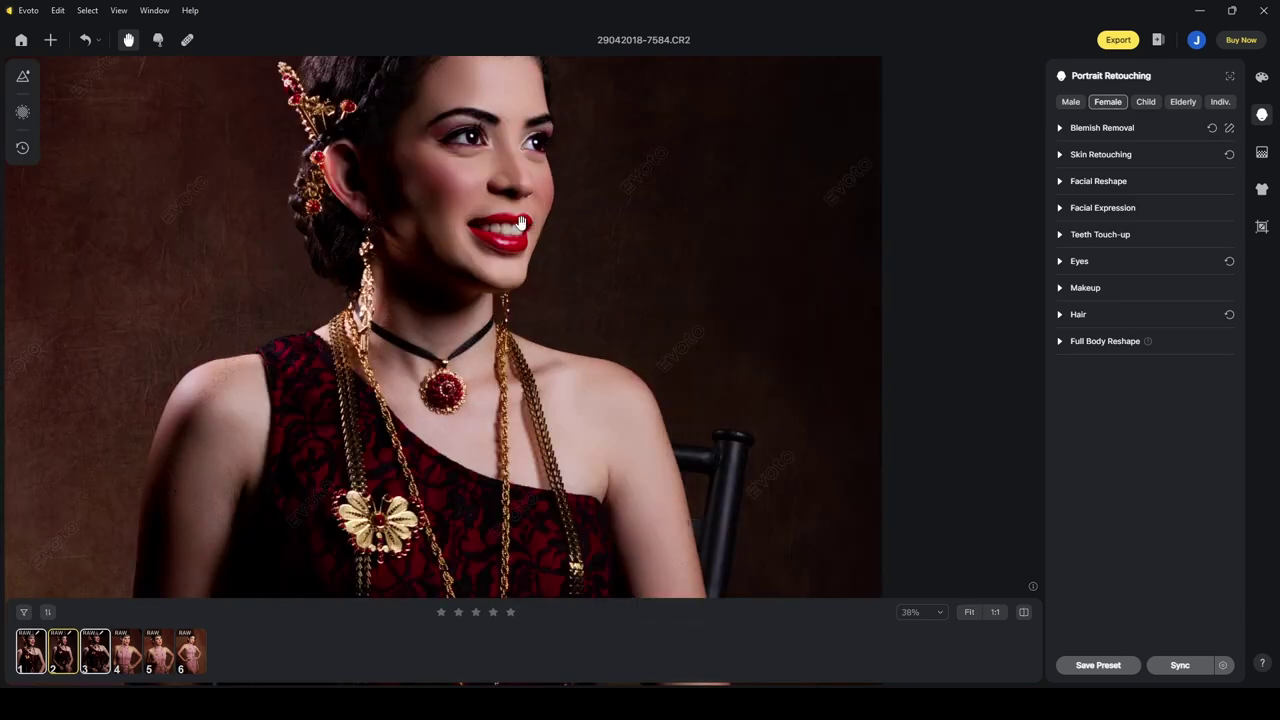
click(96, 650)
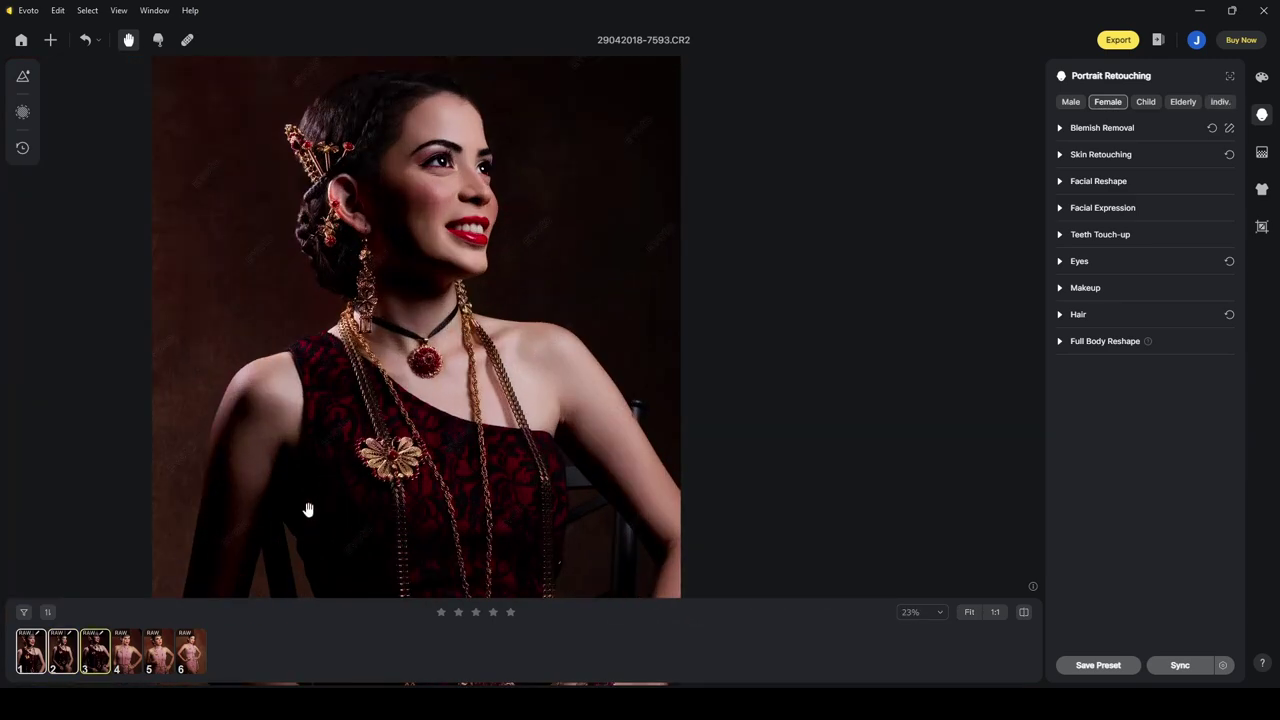
key(ctrl+0)
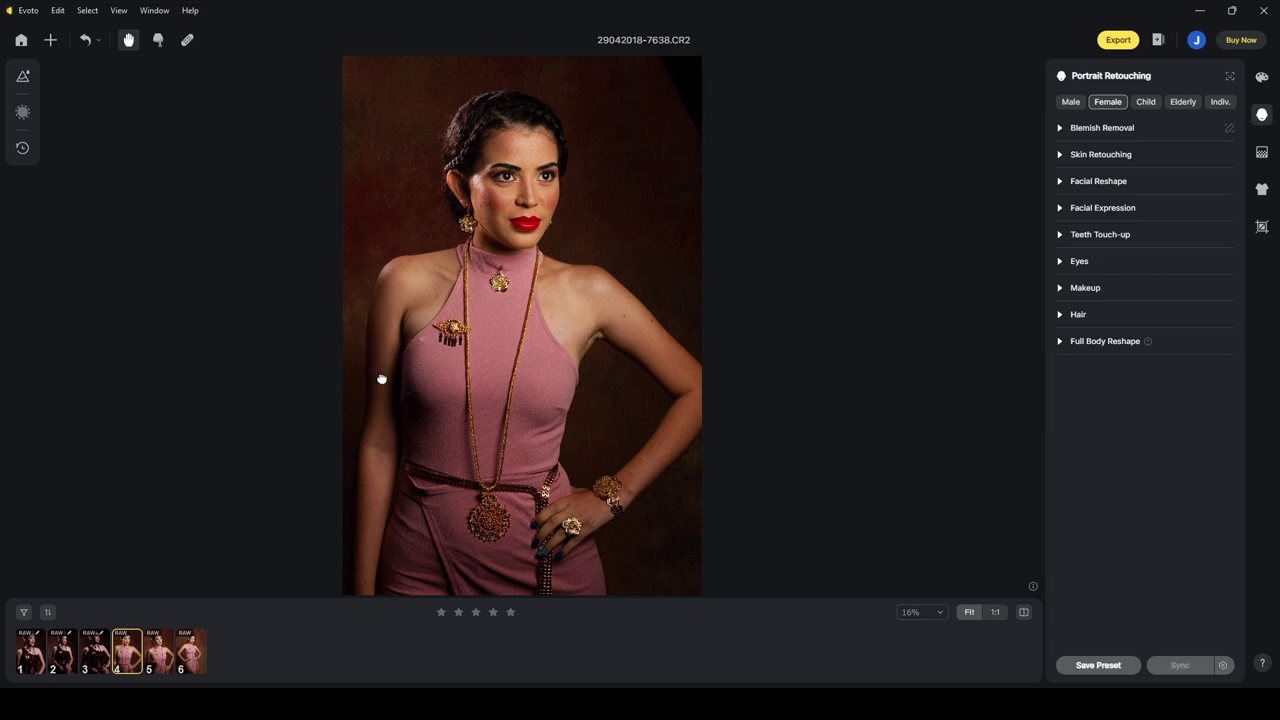
Paint over the dark upper-right corner of photo 29042018-7638.CR2 with the Spot Healing Brush and accept the repair.
click(187, 40)
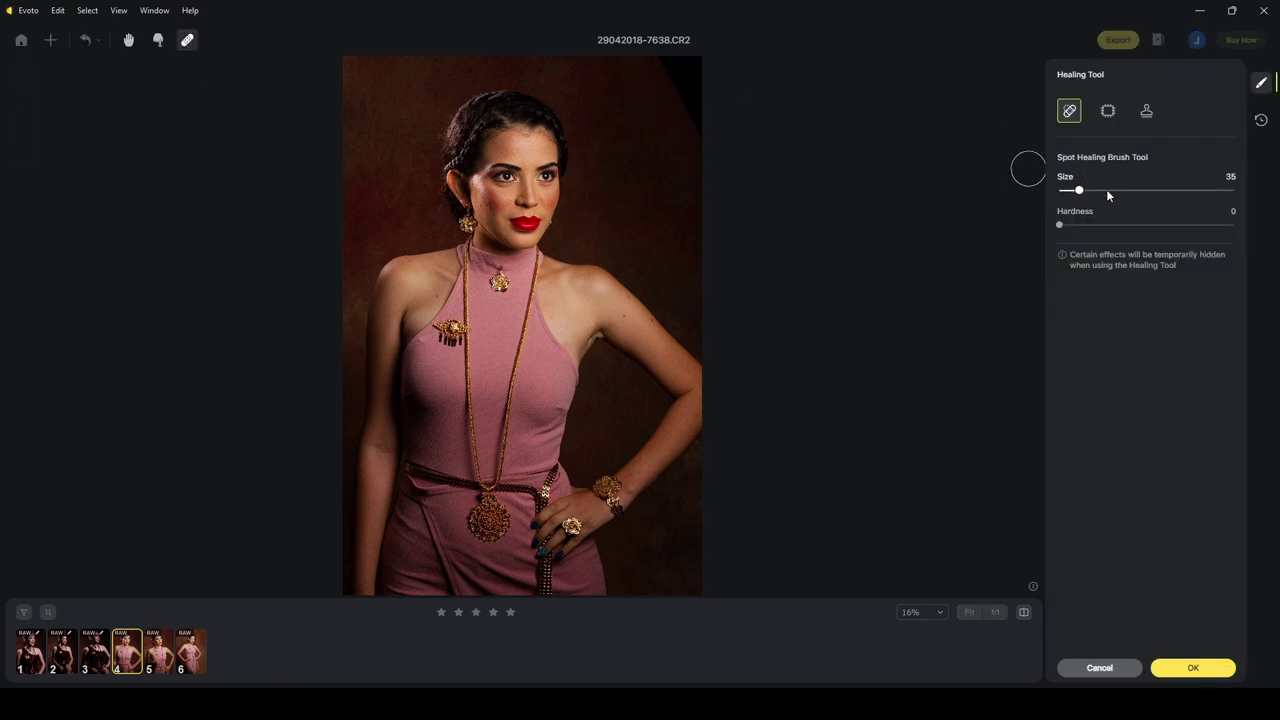
mouse_move(666, 60)
mouse_down()
mouse_move(683, 86)
mouse_move(706, 86)
mouse_move(660, 54)
mouse_move(694, 97)
mouse_move(672, 64)
mouse_move(720, 70)
mouse_up()
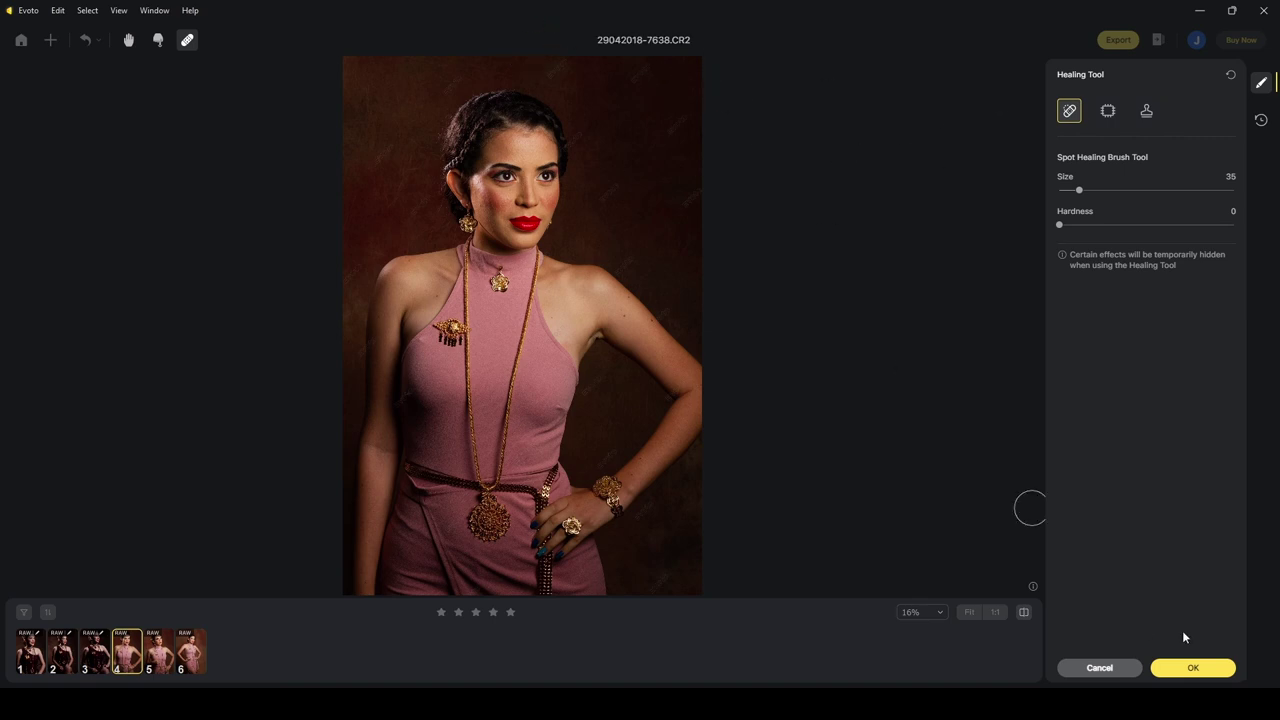
click(1190, 667)
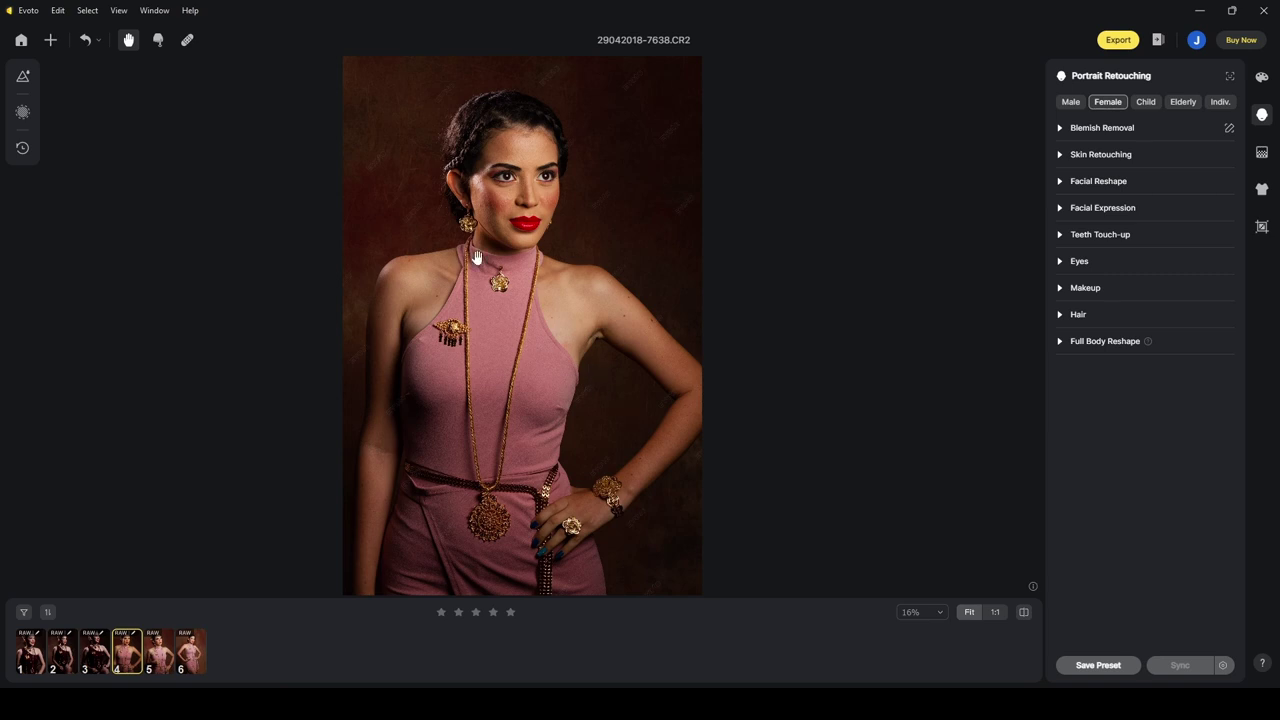
Examine the face, skin and background of the pink-dress portrait at several magnifications.
scroll(528, 243, up, 3)
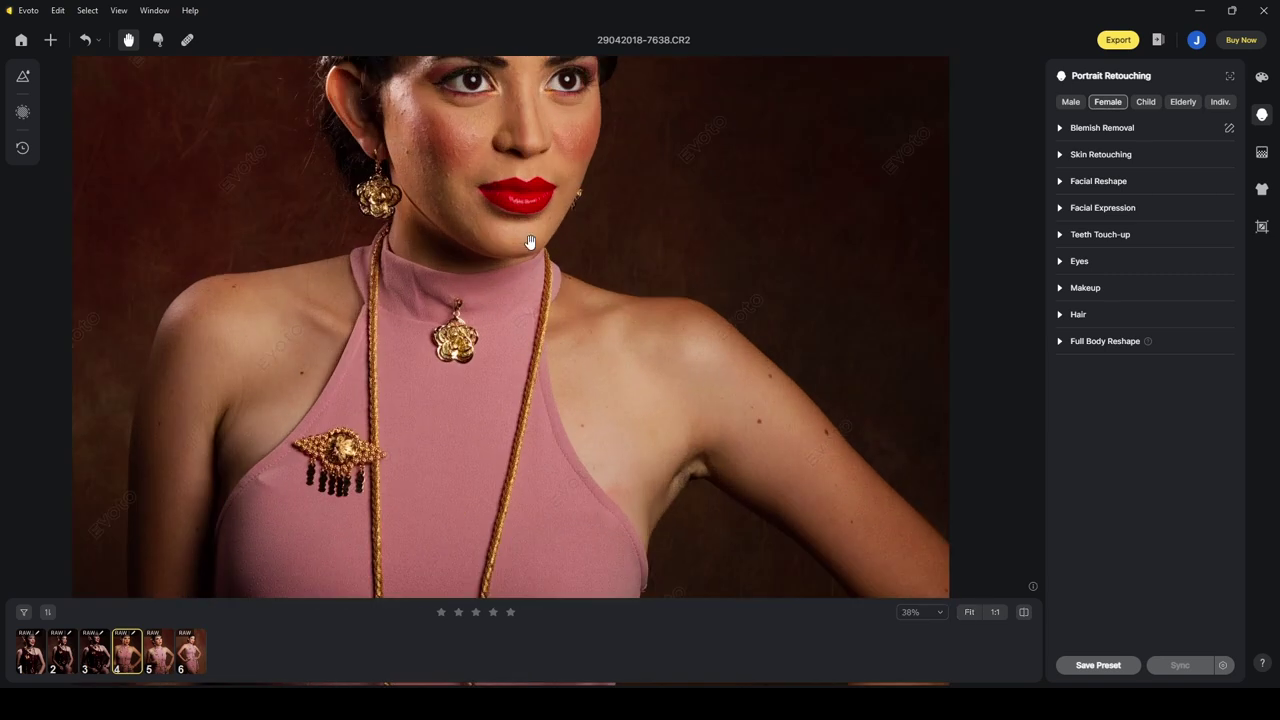
scroll(526, 243, down, 2)
scroll(526, 243, down, 2)
scroll(528, 255, up, 3)
scroll(534, 275, down, 1)
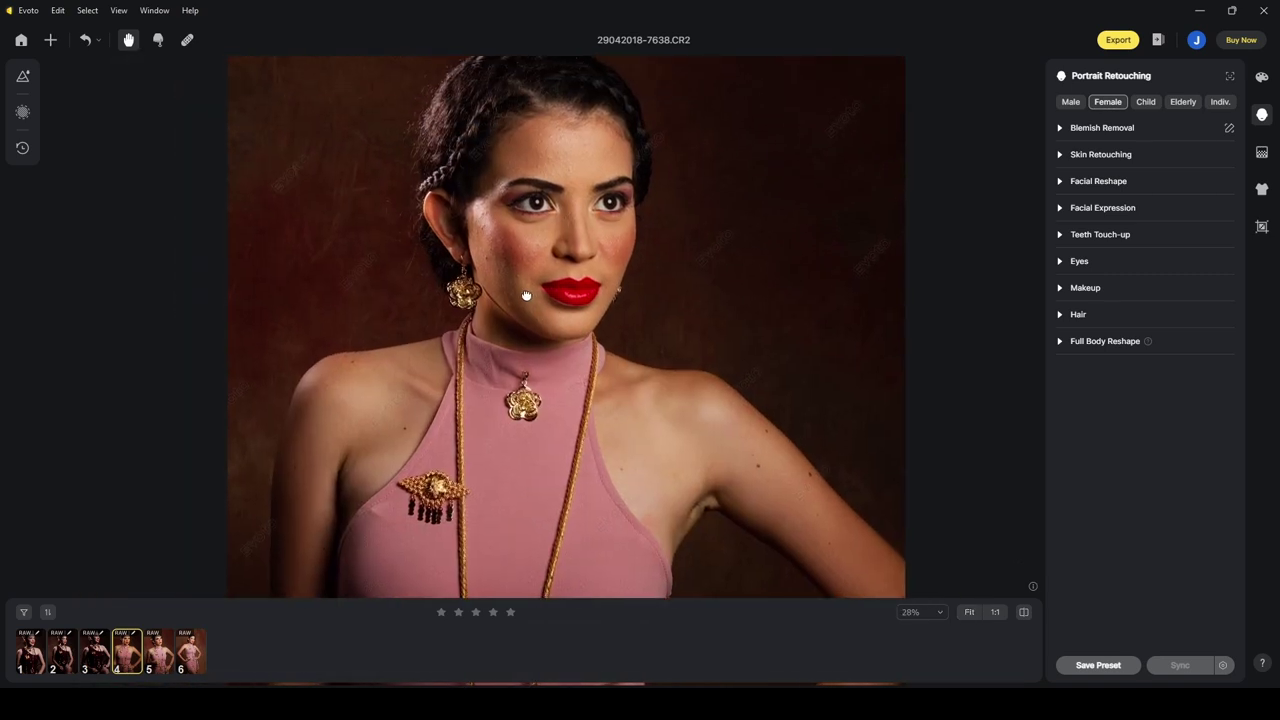
scroll(536, 280, down, 4)
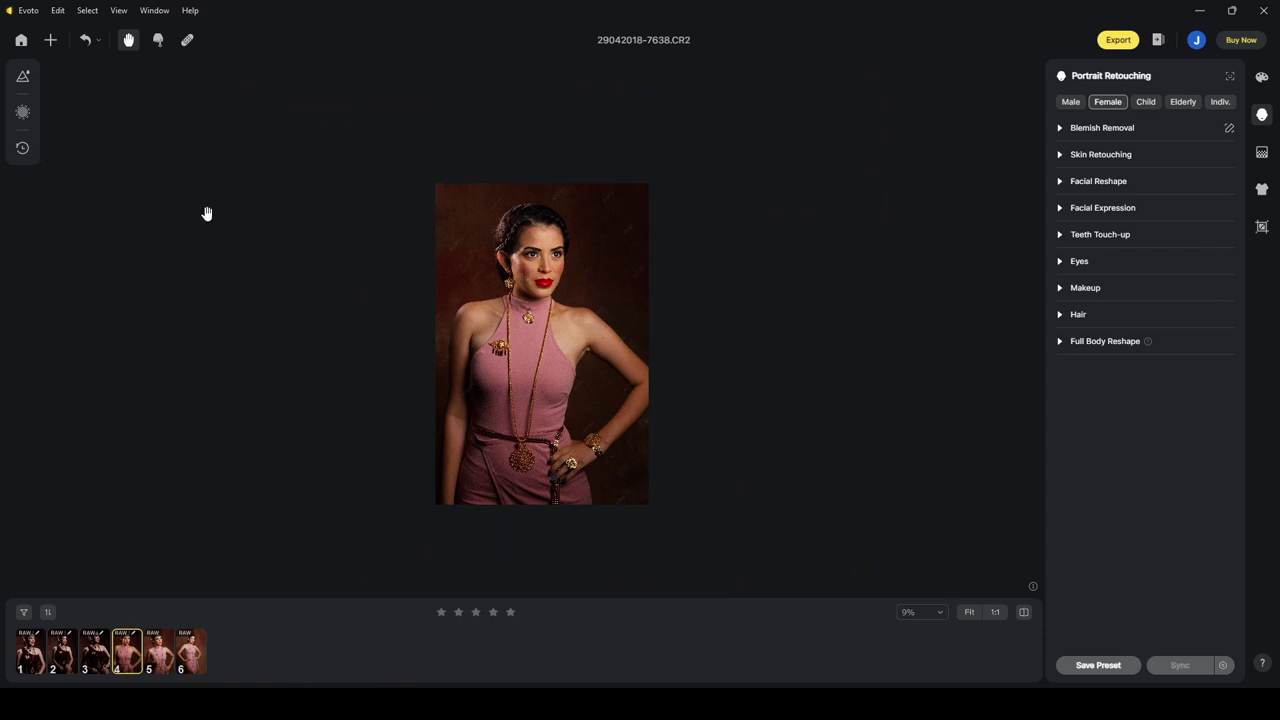
scroll(546, 279, up, 4)
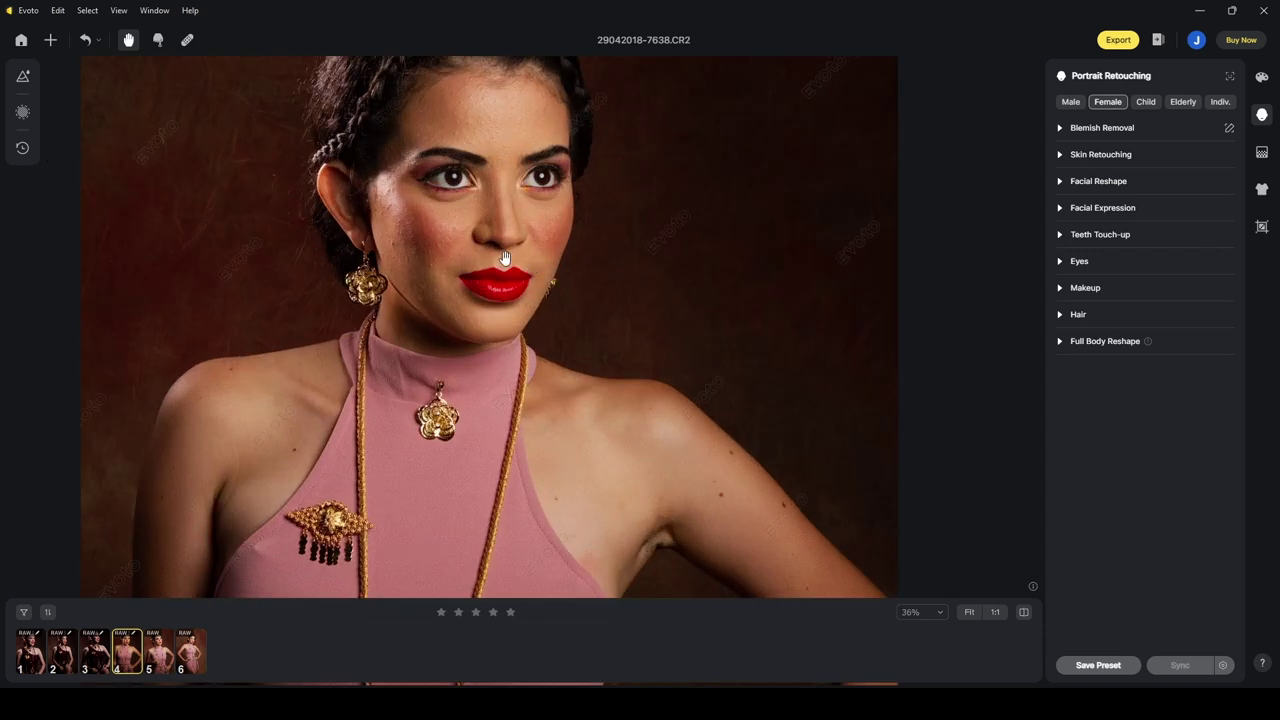
scroll(505, 247, down, 2)
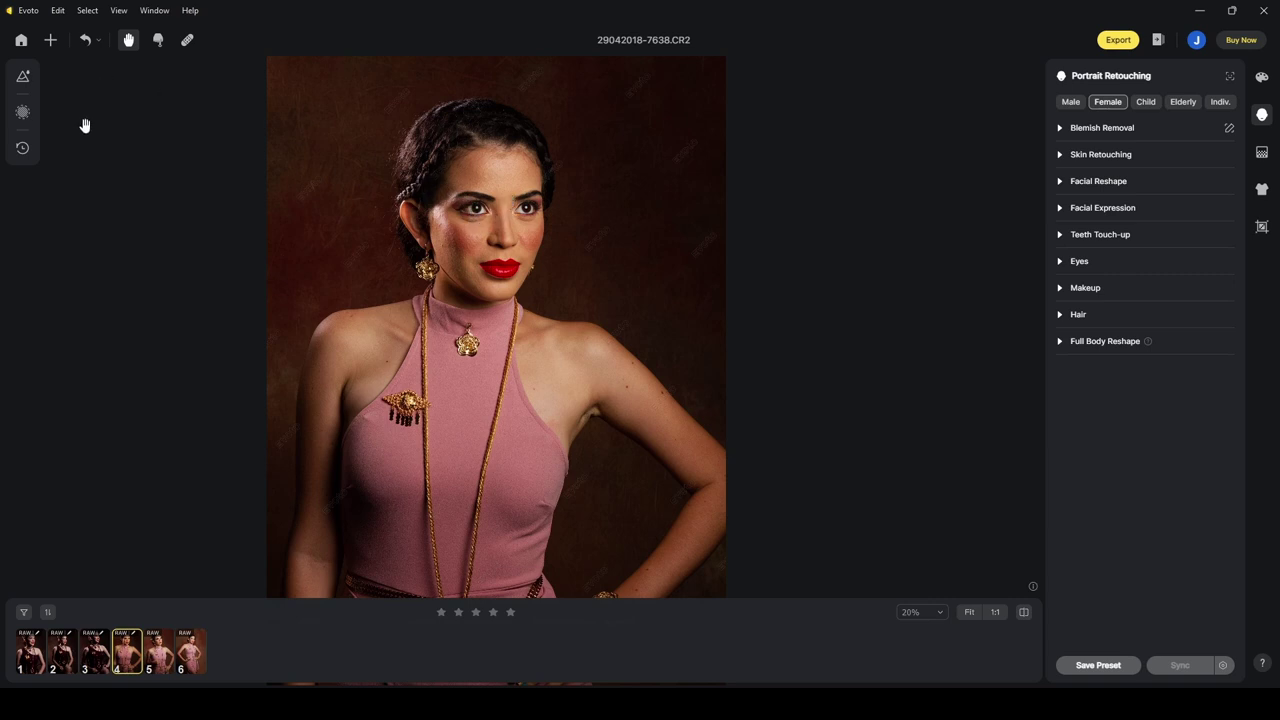
Apply the Model 1 preset to the pink-dress portrait and inspect the whole figure.
click(23, 76)
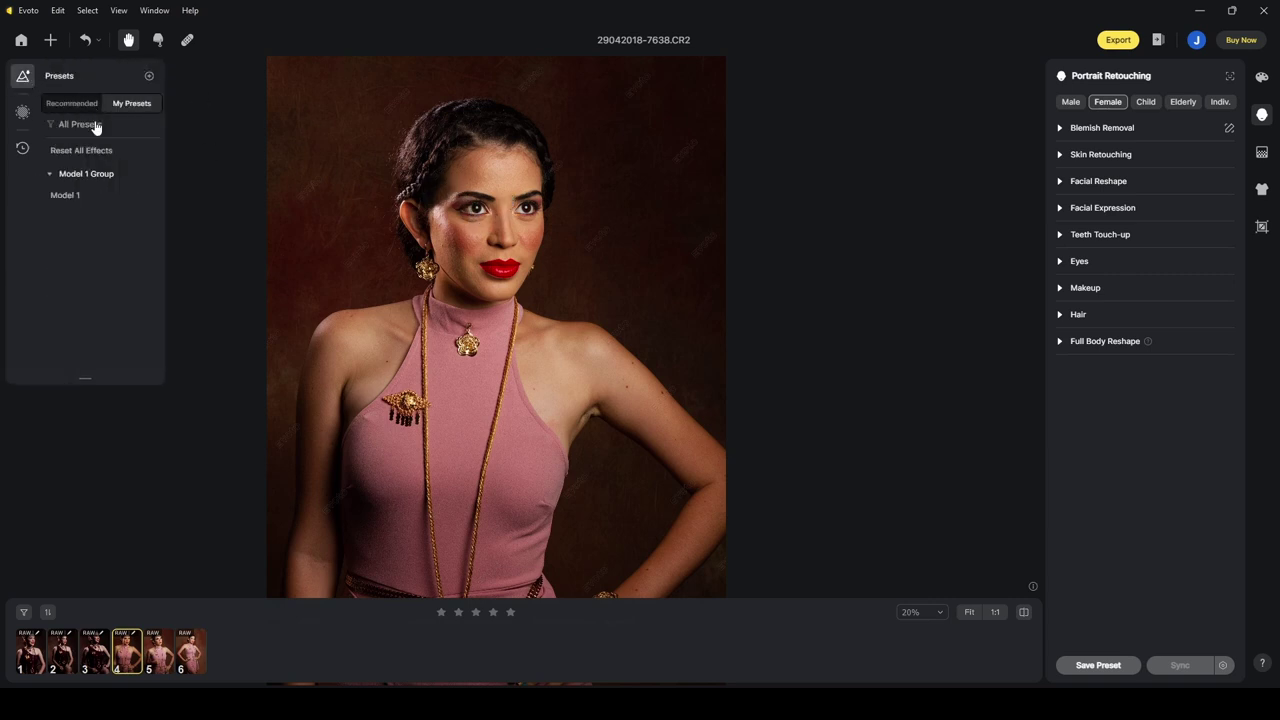
click(64, 197)
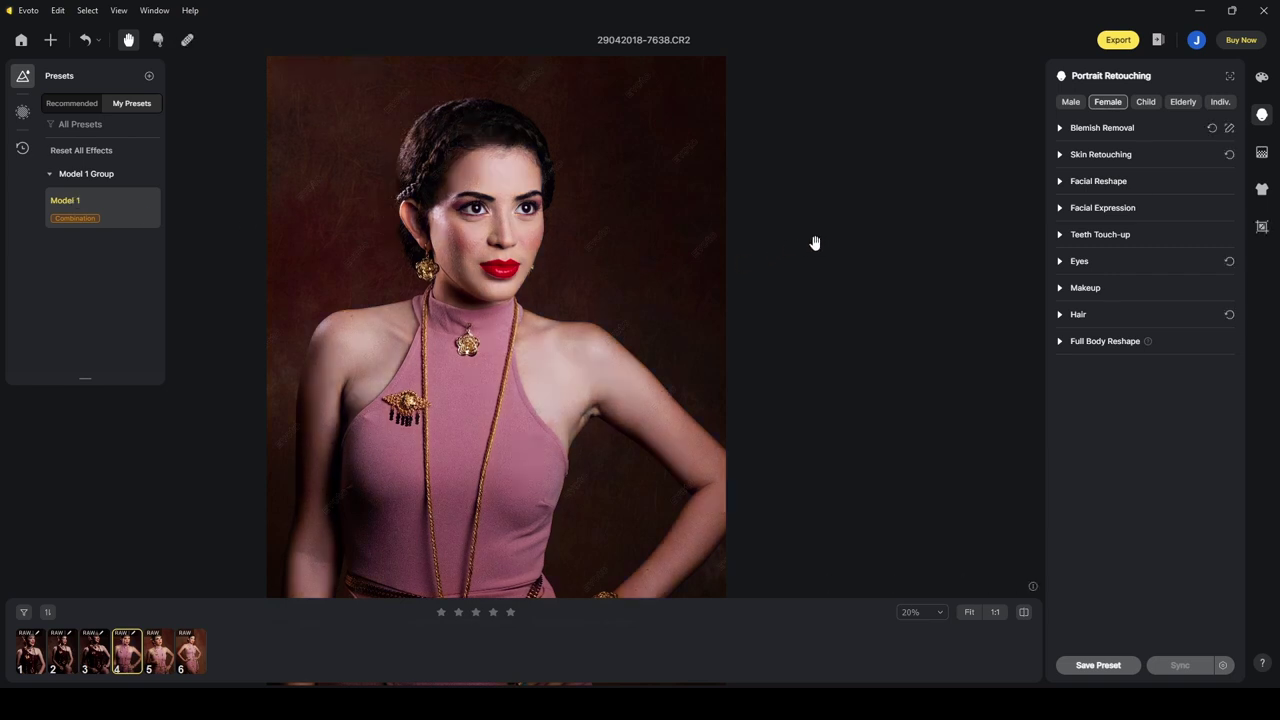
scroll(814, 243, down, 3)
scroll(729, 253, up, 2)
drag(600, 260, 631, 197)
scroll(677, 214, down, 3)
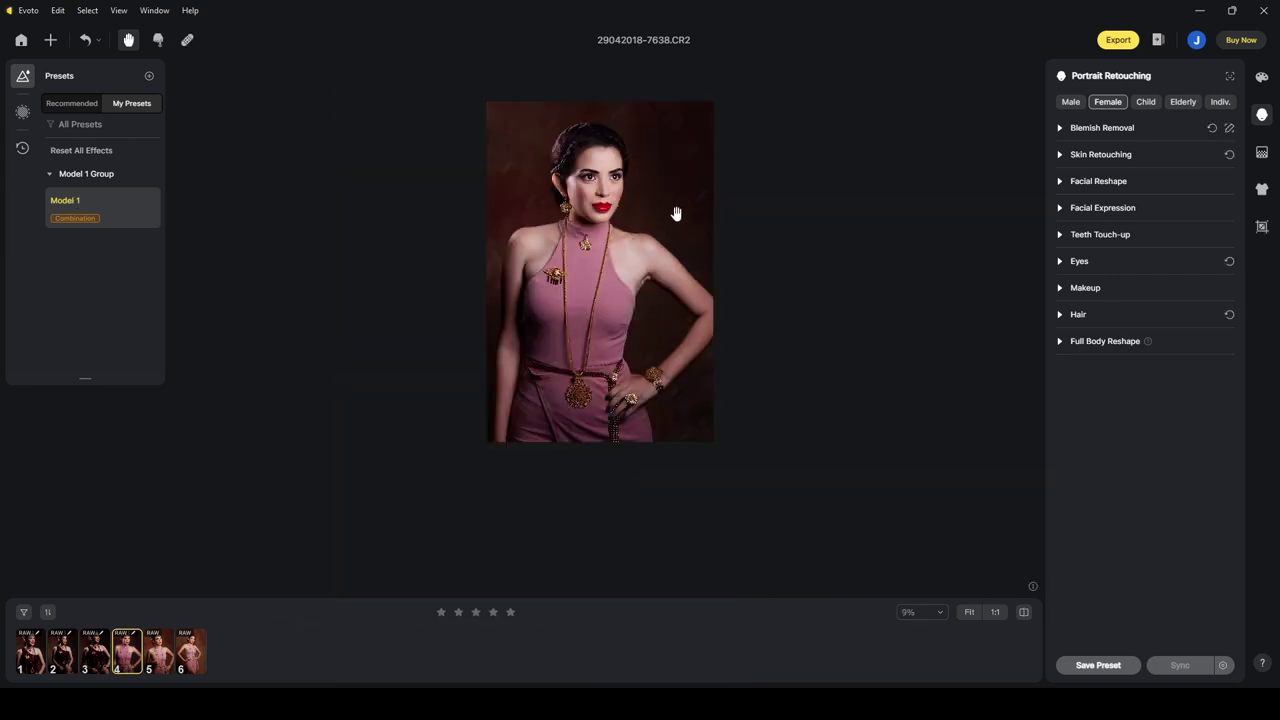
scroll(678, 224, up, 2)
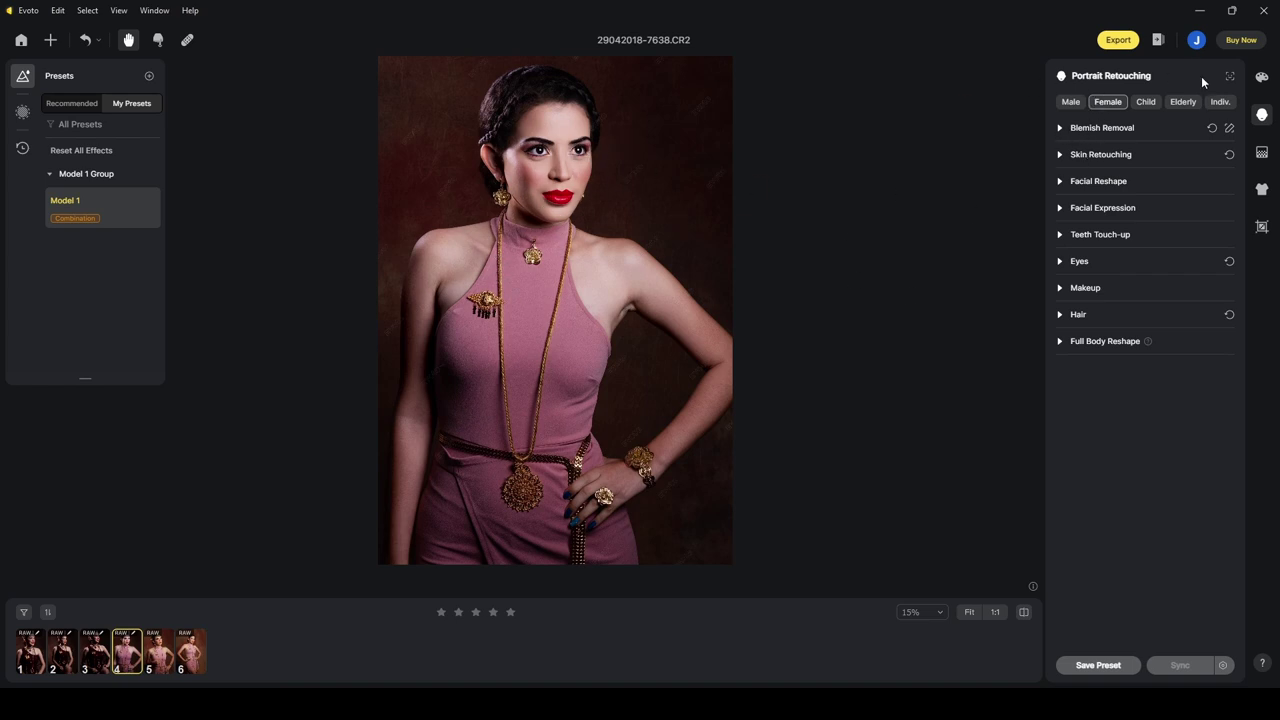
Apply the P01 filter to the full image in the color adjustments of the pink-dress portrait.
click(1262, 78)
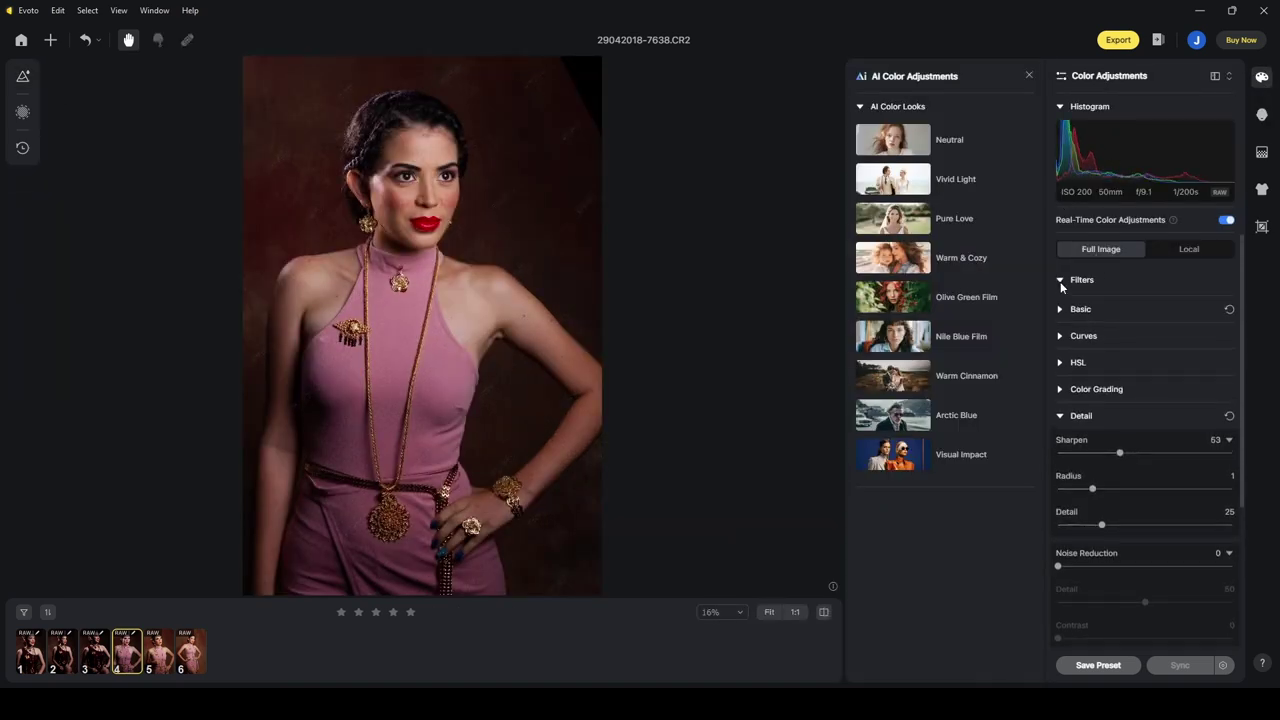
click(1062, 282)
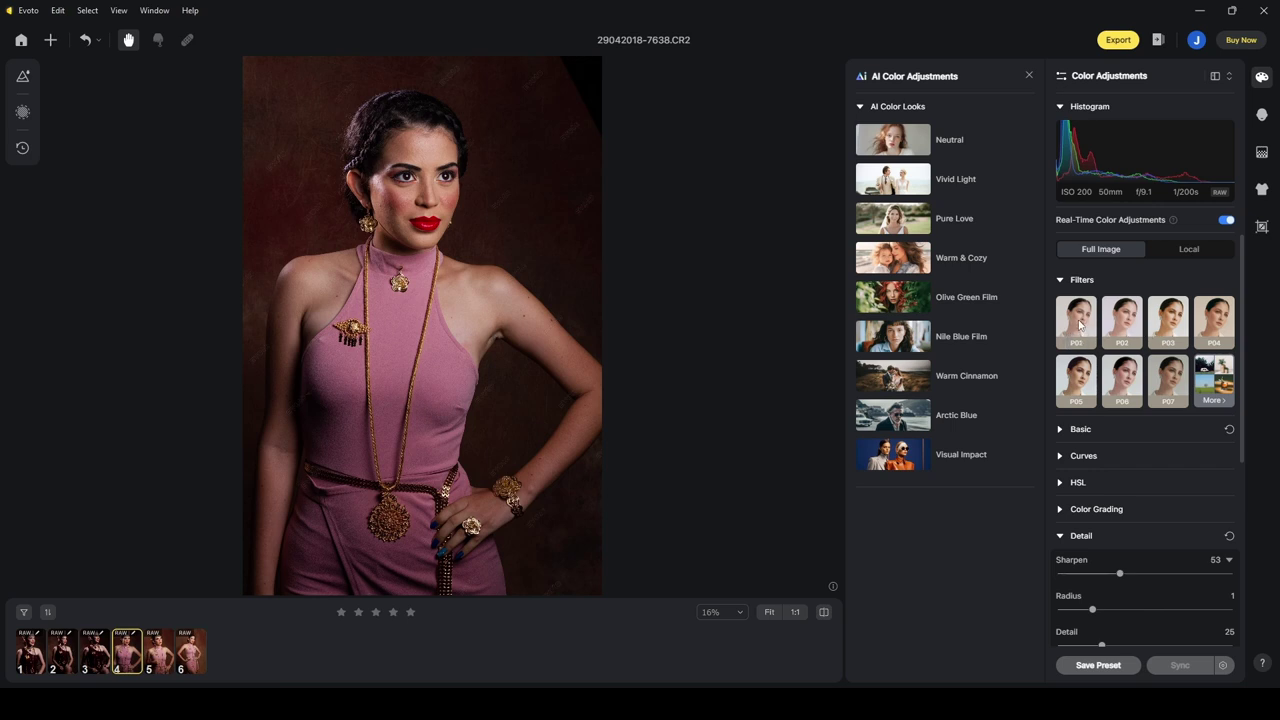
click(1079, 325)
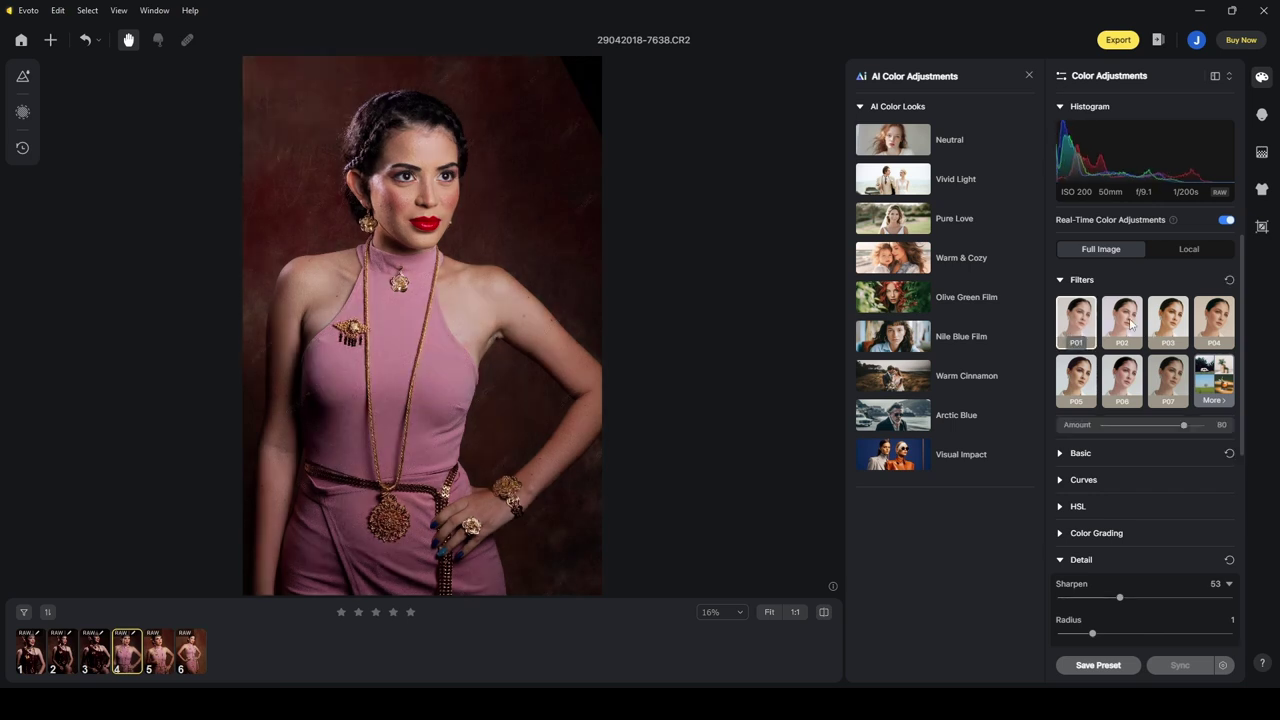
Try the P02, P03 and P06 filters on the full image of the pink-dress portrait and return to P01.
click(1131, 325)
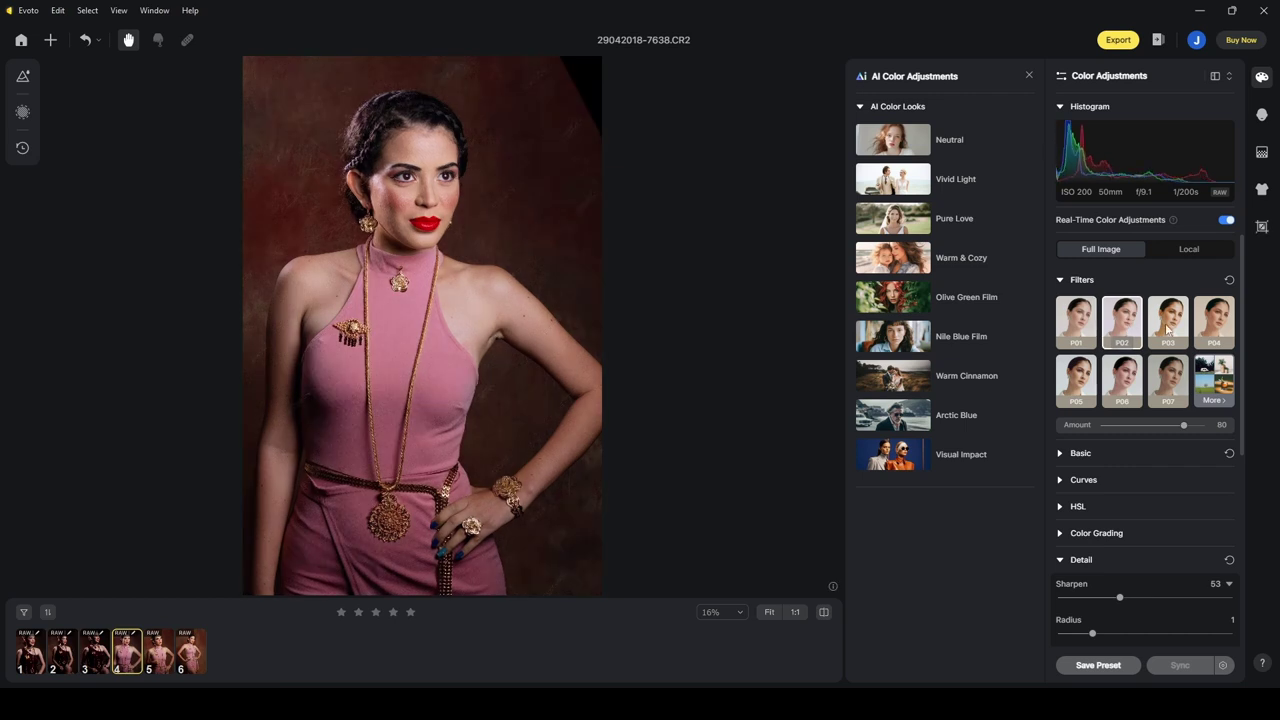
click(1167, 328)
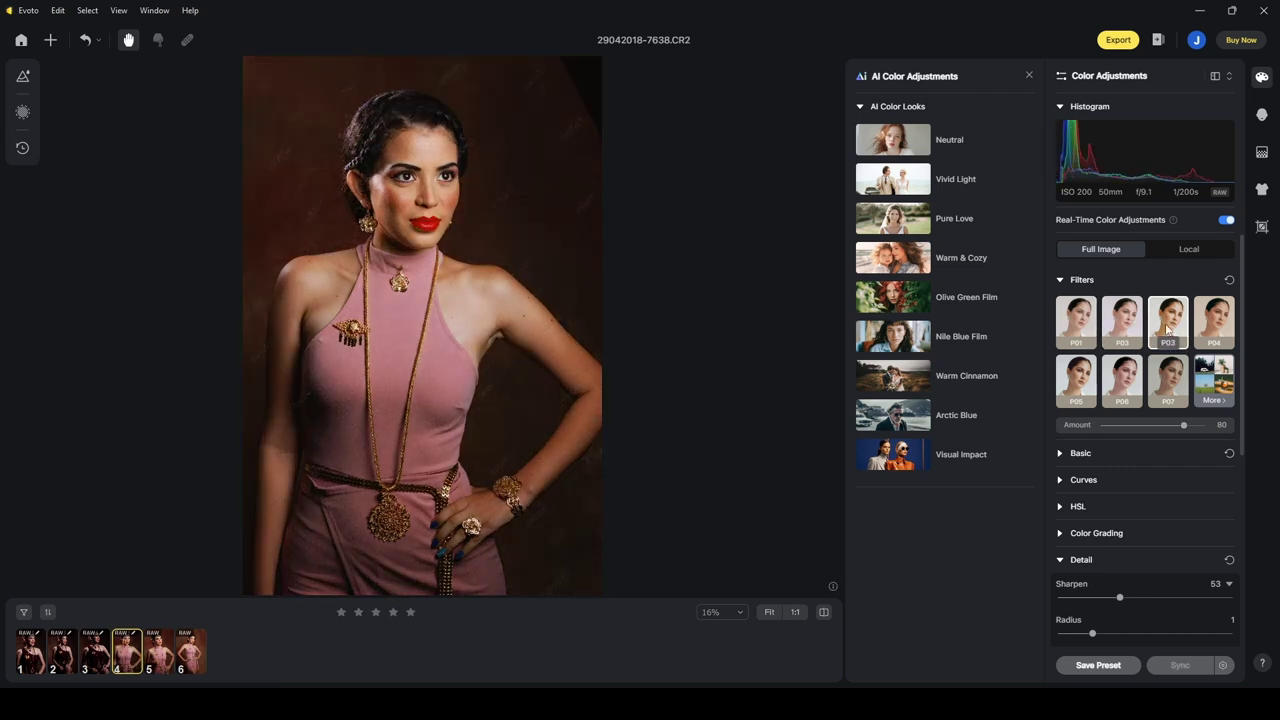
click(1128, 330)
click(1117, 384)
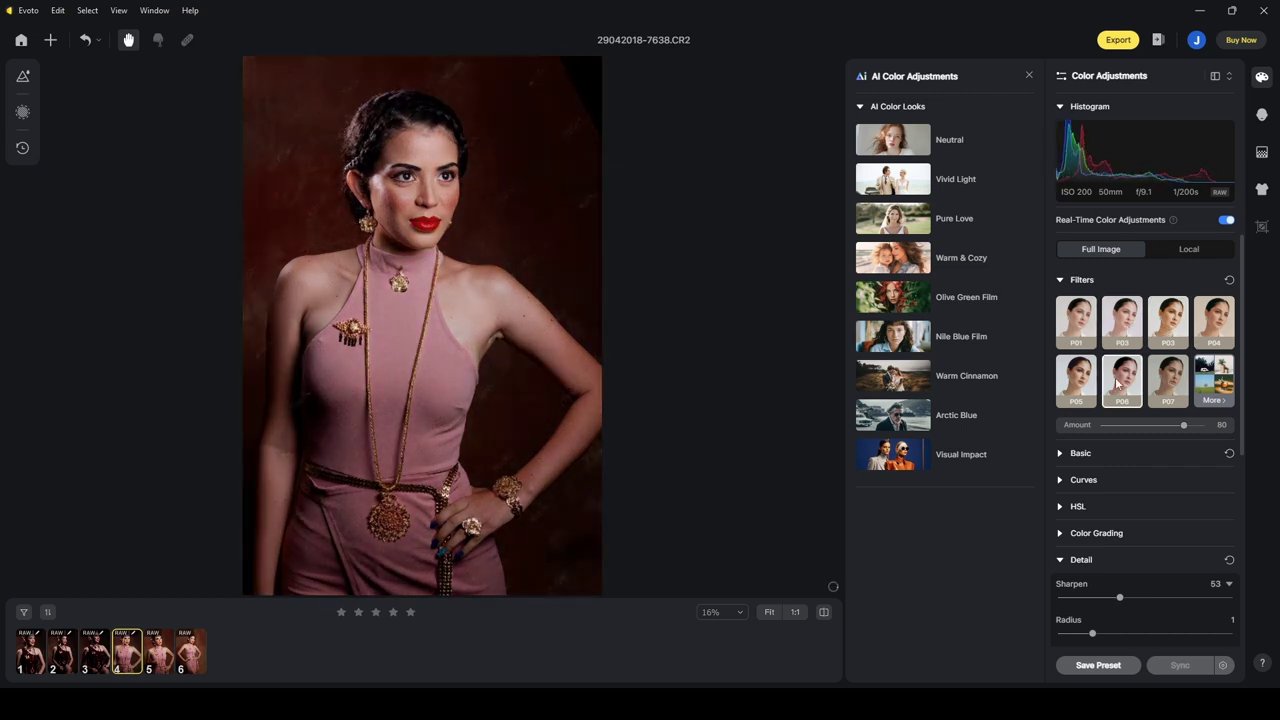
click(1078, 328)
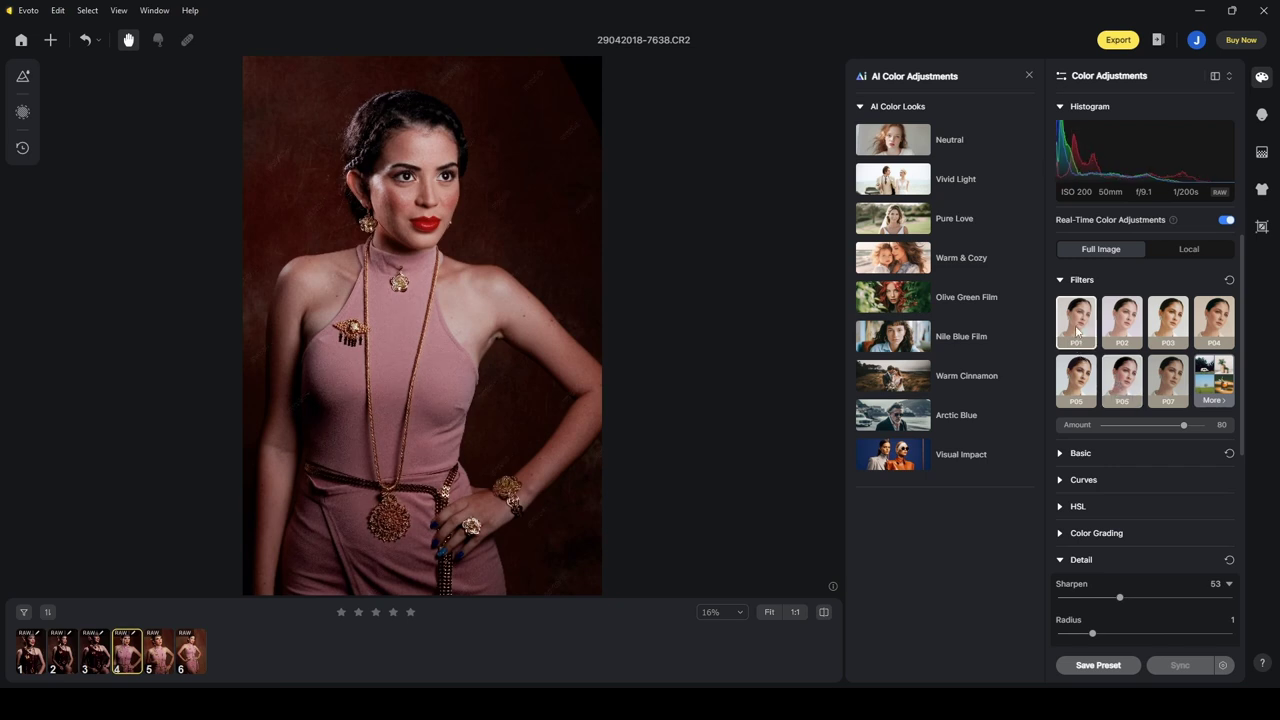
Turn off Real-Time Color Adjustments and inspect the pink-dress portrait's face and whole figure.
scroll(502, 216, up, 1)
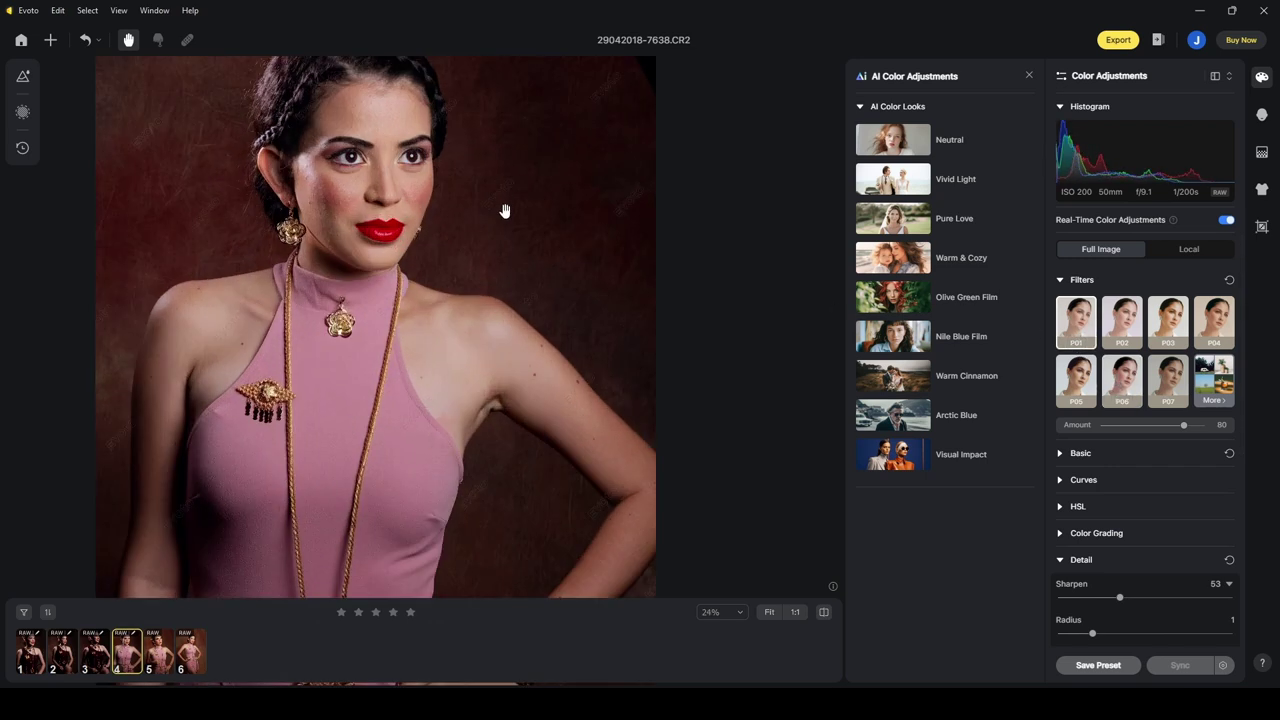
scroll(555, 245, up, 1)
scroll(566, 222, up, 1)
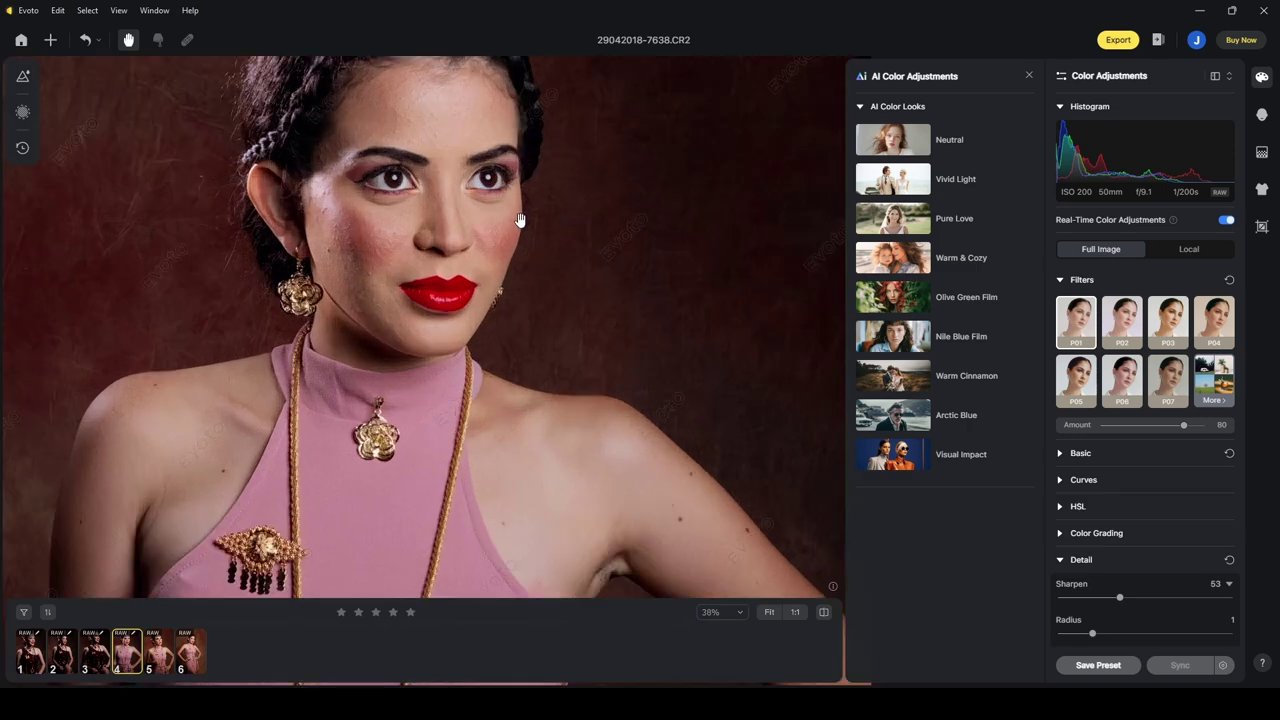
scroll(560, 230, up, 1)
drag(589, 231, 629, 263)
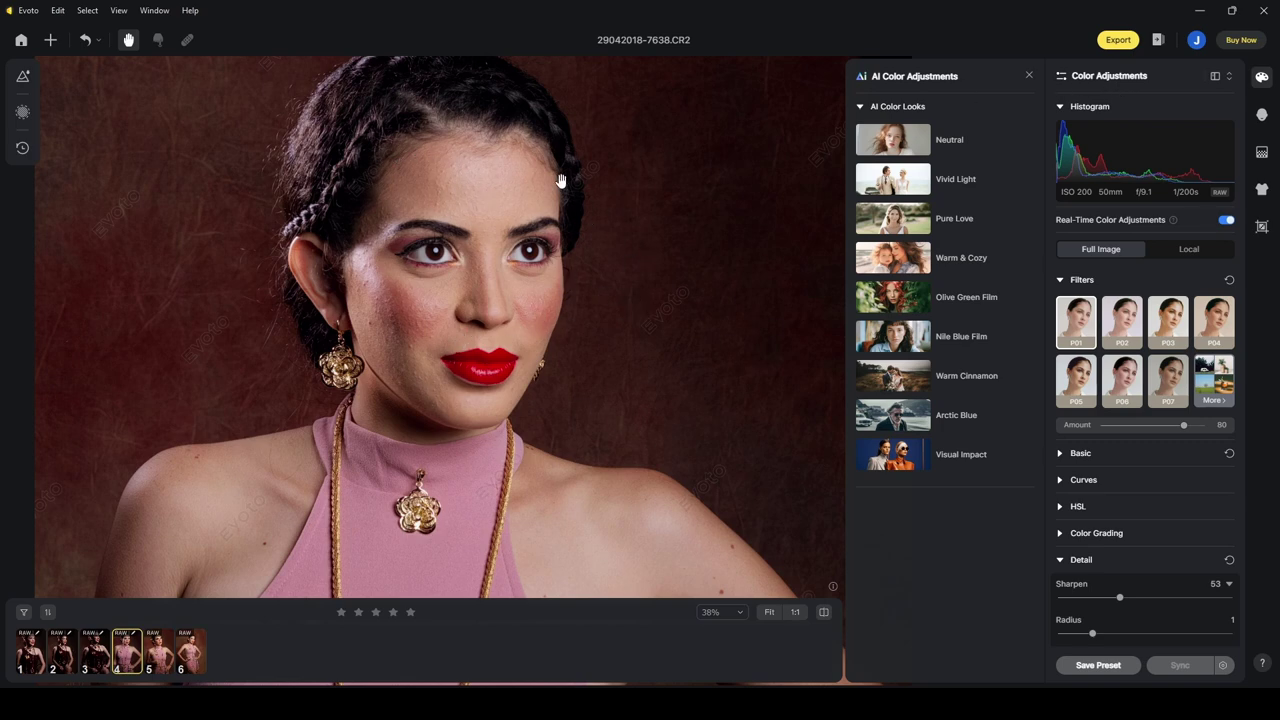
click(1228, 222)
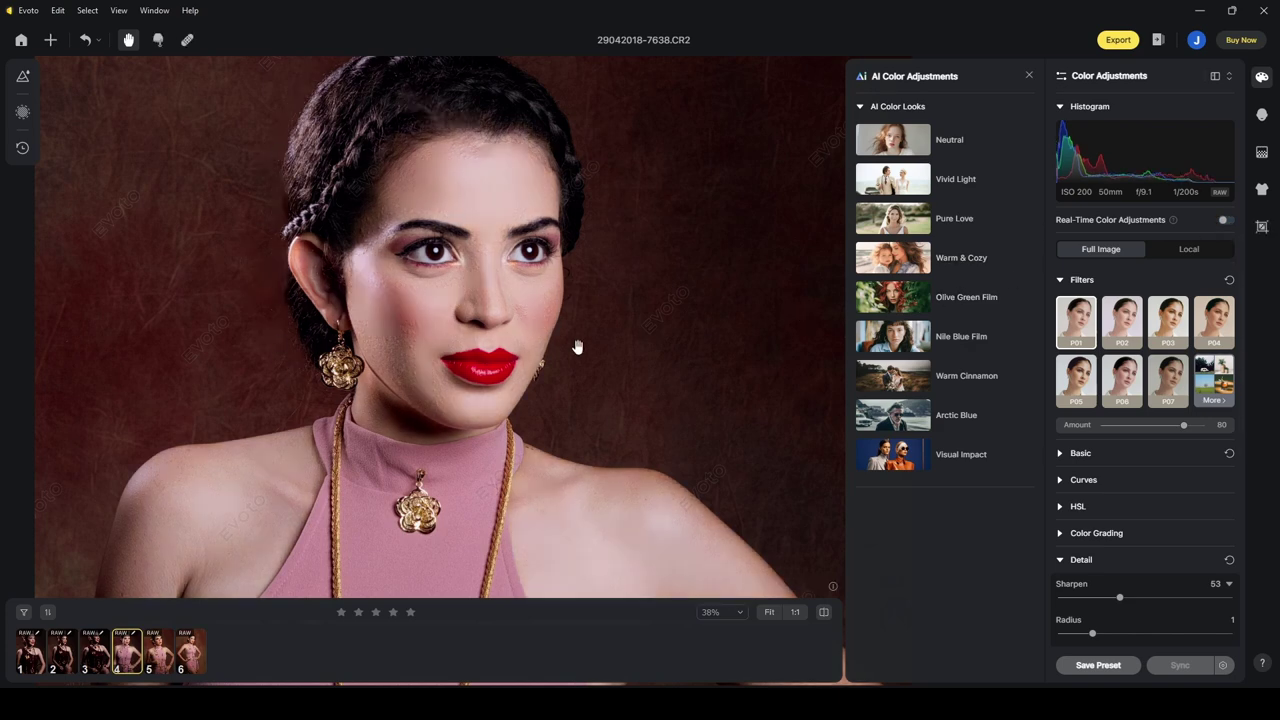
scroll(588, 270, down, 4)
drag(588, 285, 521, 238)
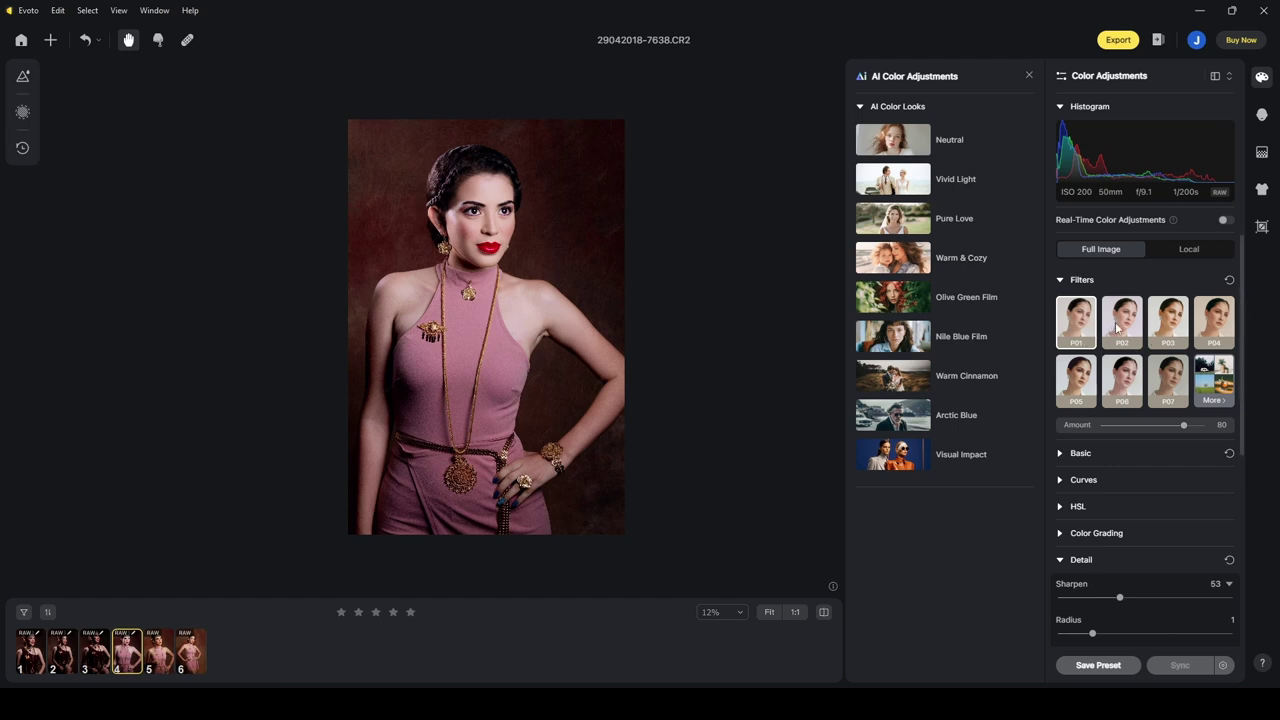
Compare the P02 and P05 filters on the full image with real-time adjustments off, and reapply P01.
click(1113, 328)
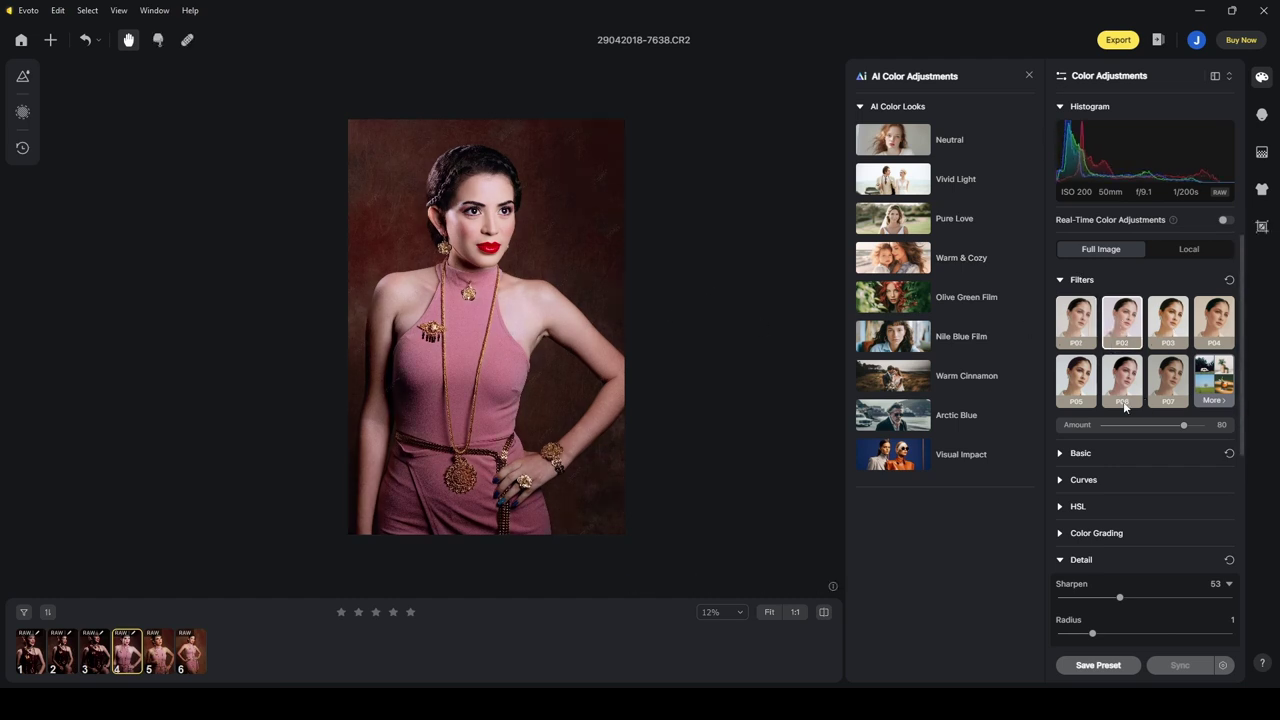
click(1080, 389)
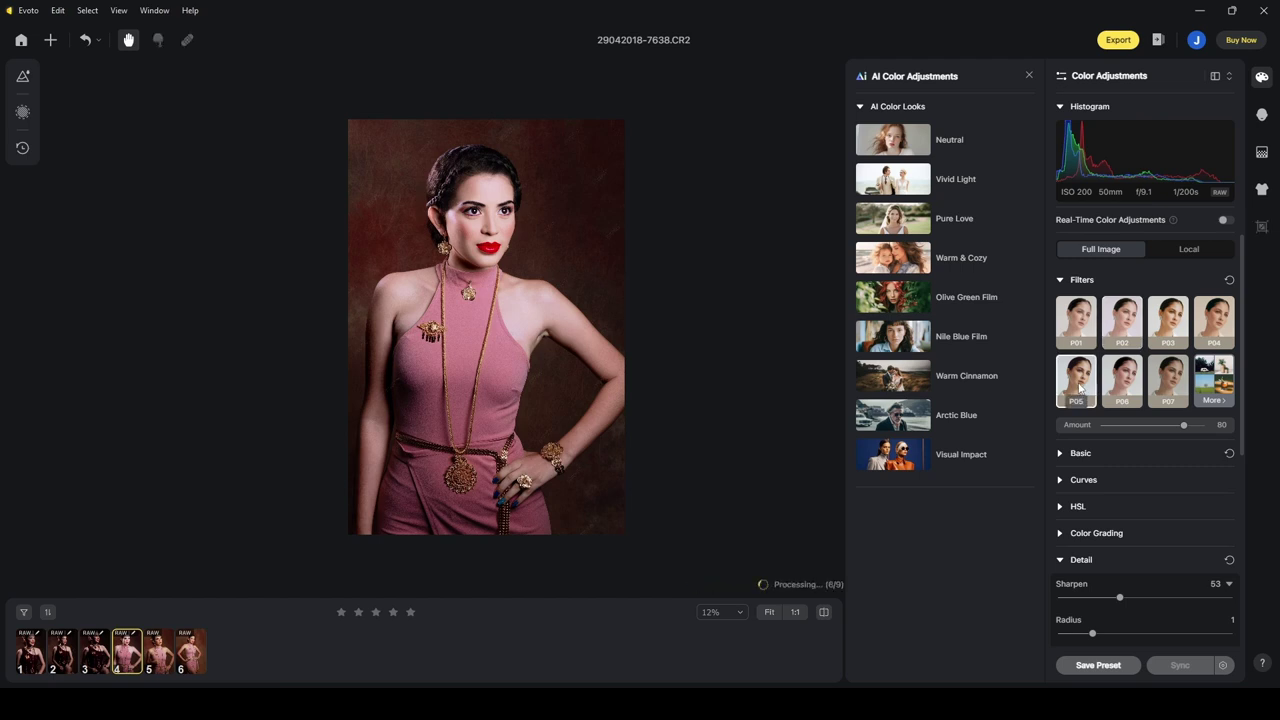
click(1086, 324)
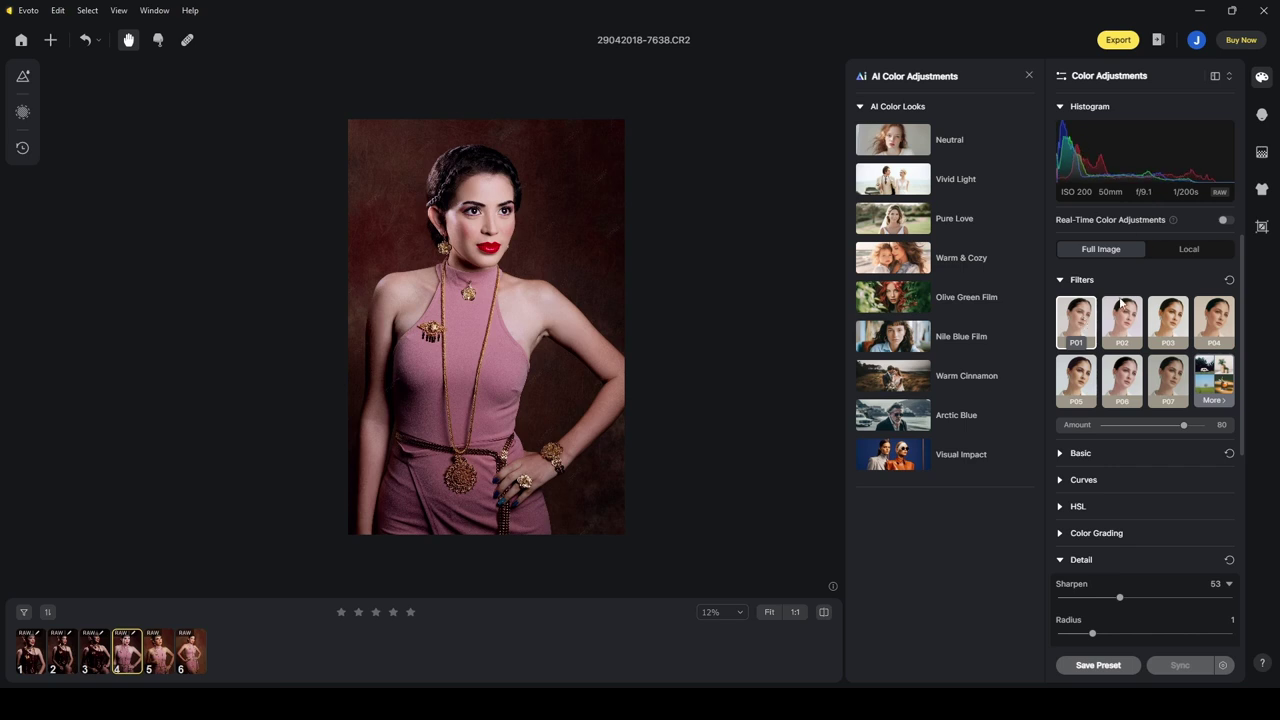
Set the white balance temperature of the pink-dress portrait to 6472 in the basic color adjustments.
click(1072, 281)
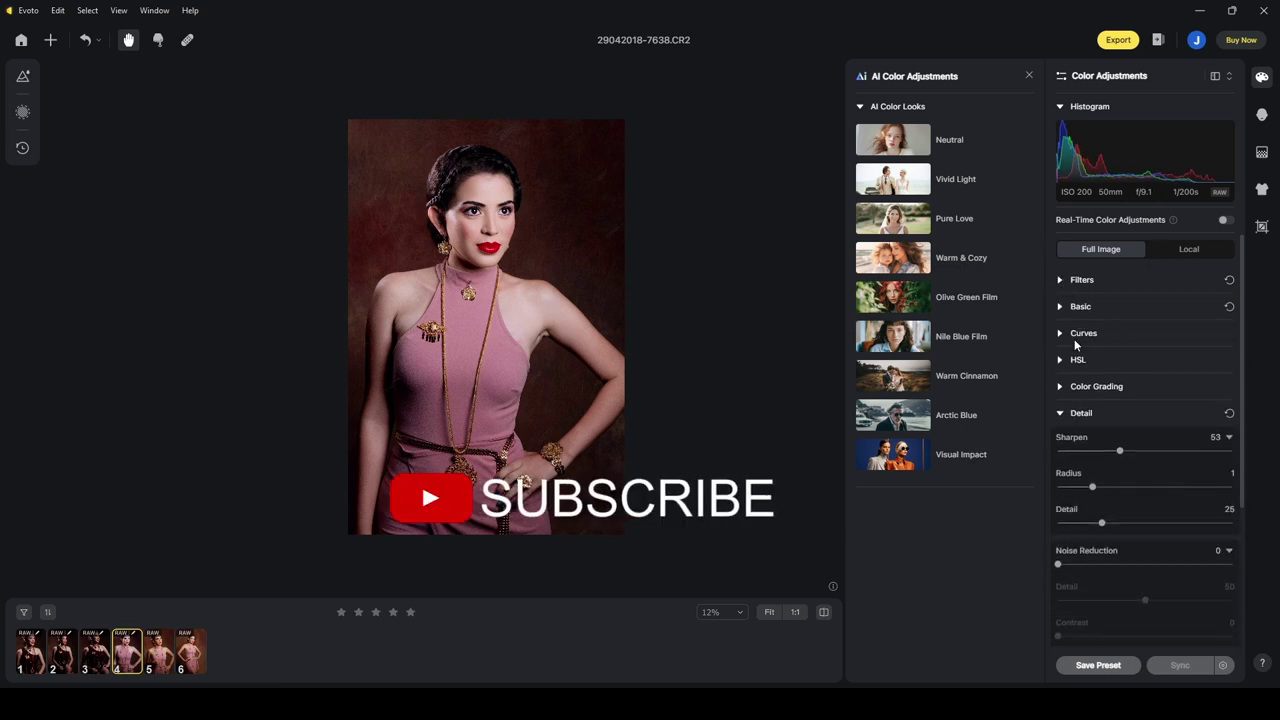
click(1061, 307)
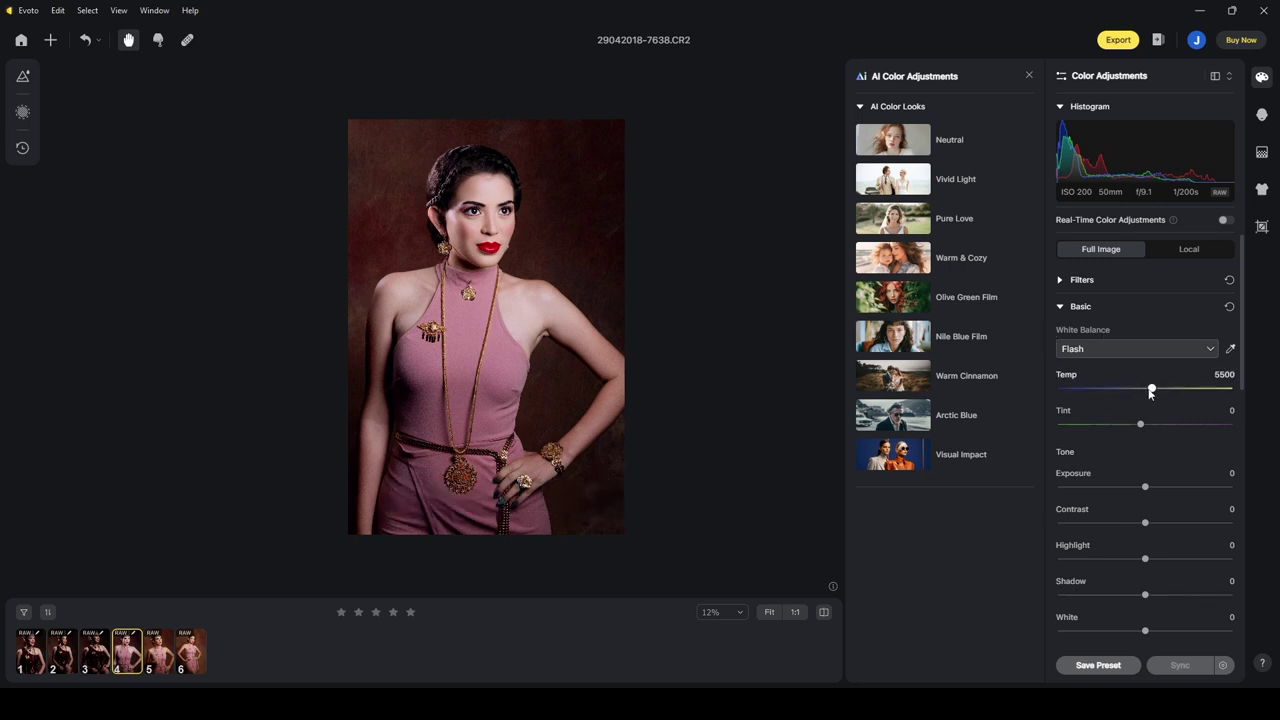
drag(1159, 395, 1168, 394)
drag(1159, 388, 1157, 388)
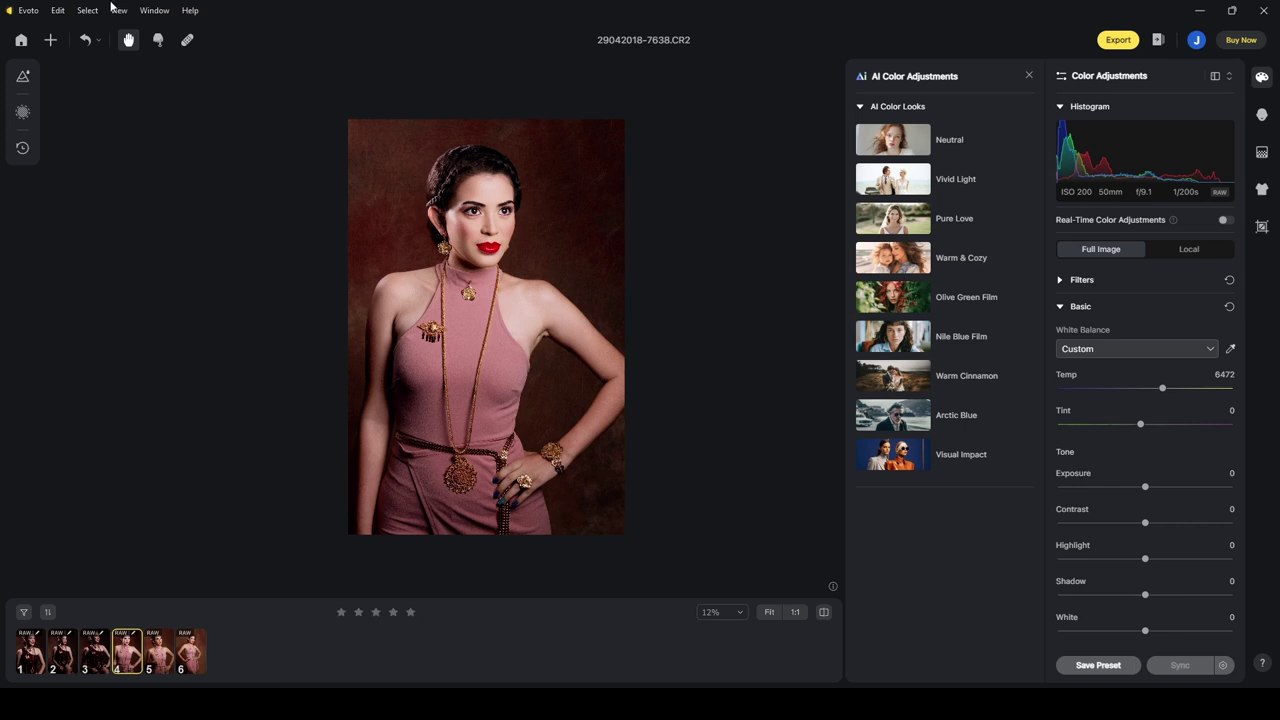
Reset all effects on photo 29042018-7638.CR2.
click(100, 40)
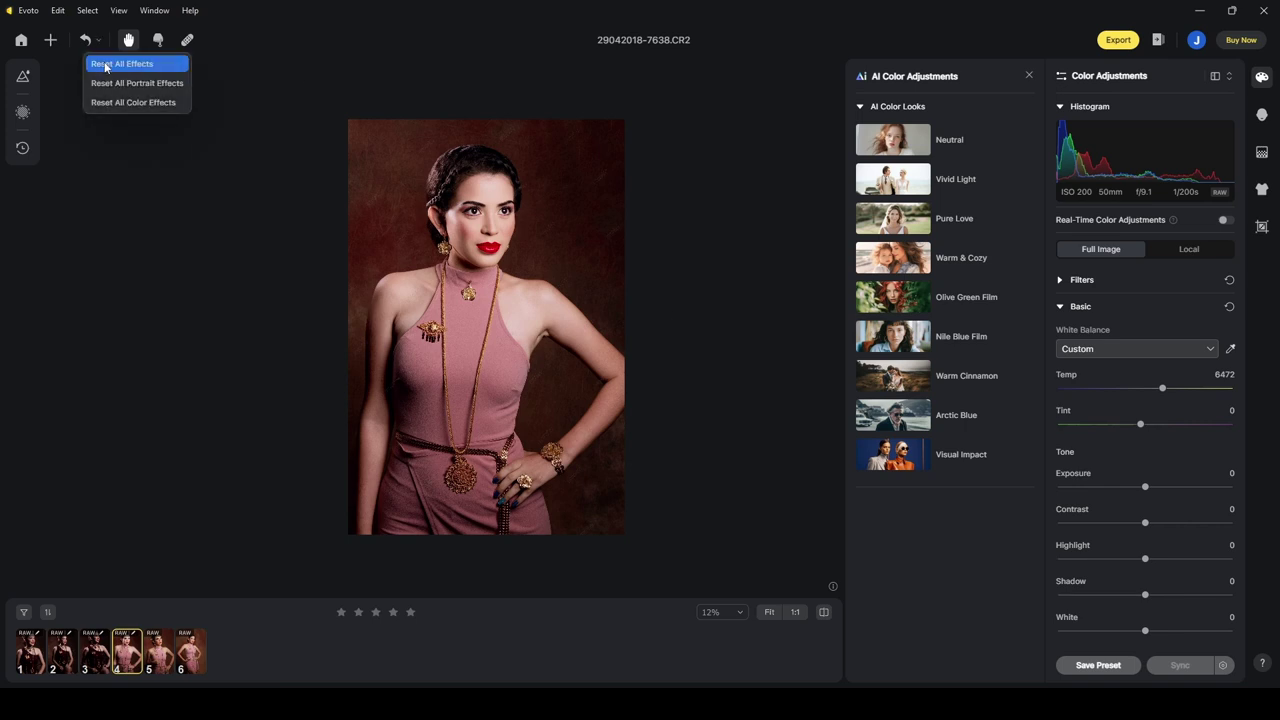
click(110, 60)
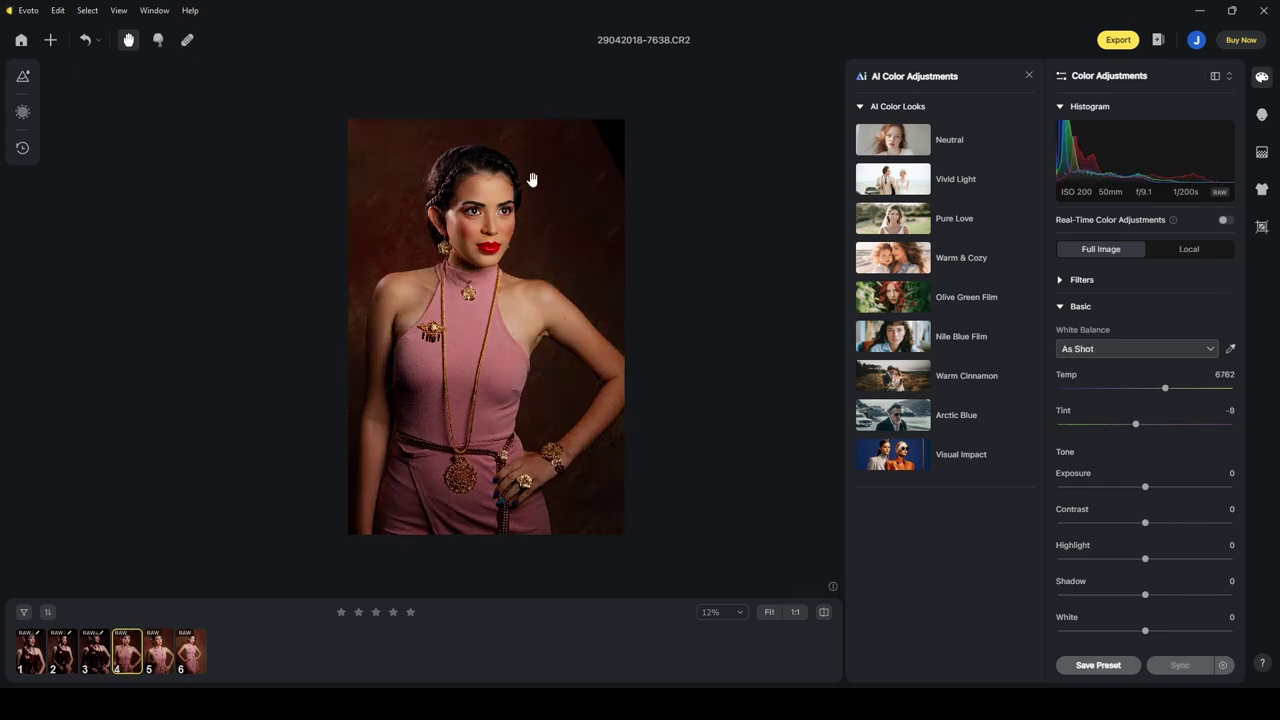
click(1061, 307)
Apply the recommended Natural 01 preset to the pink-dress portrait and inspect the face up close.
click(34, 83)
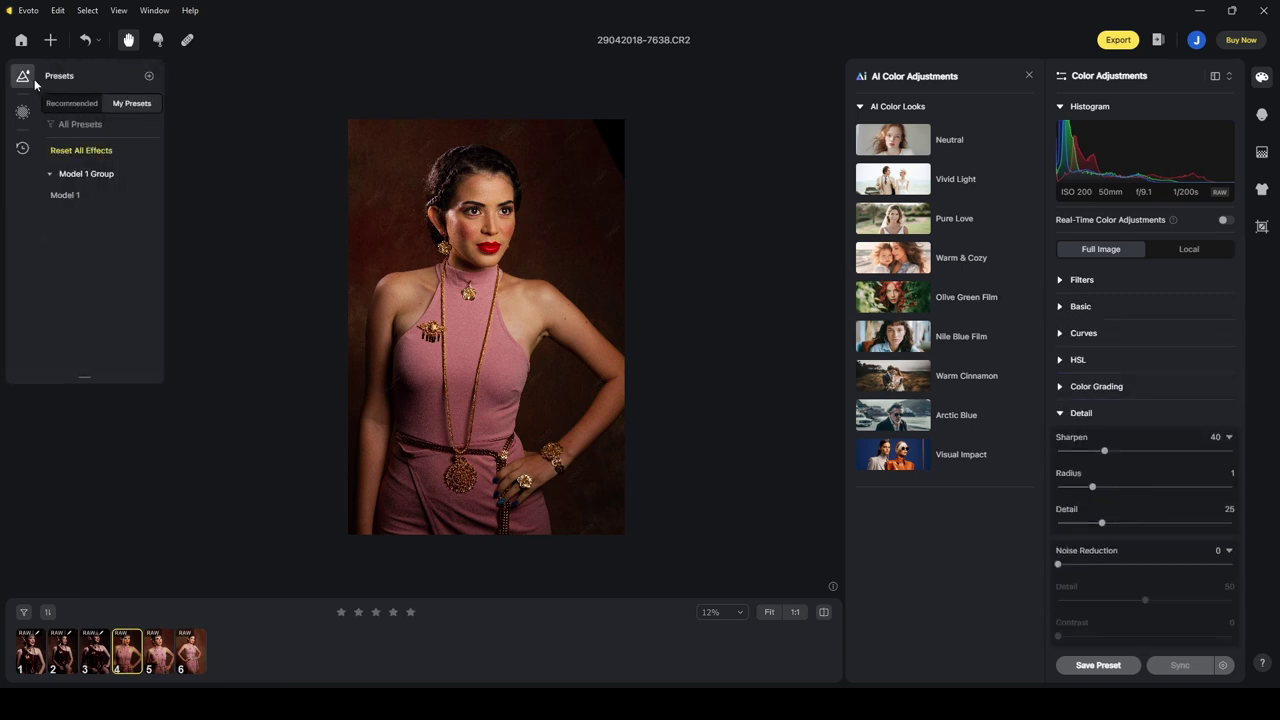
click(78, 104)
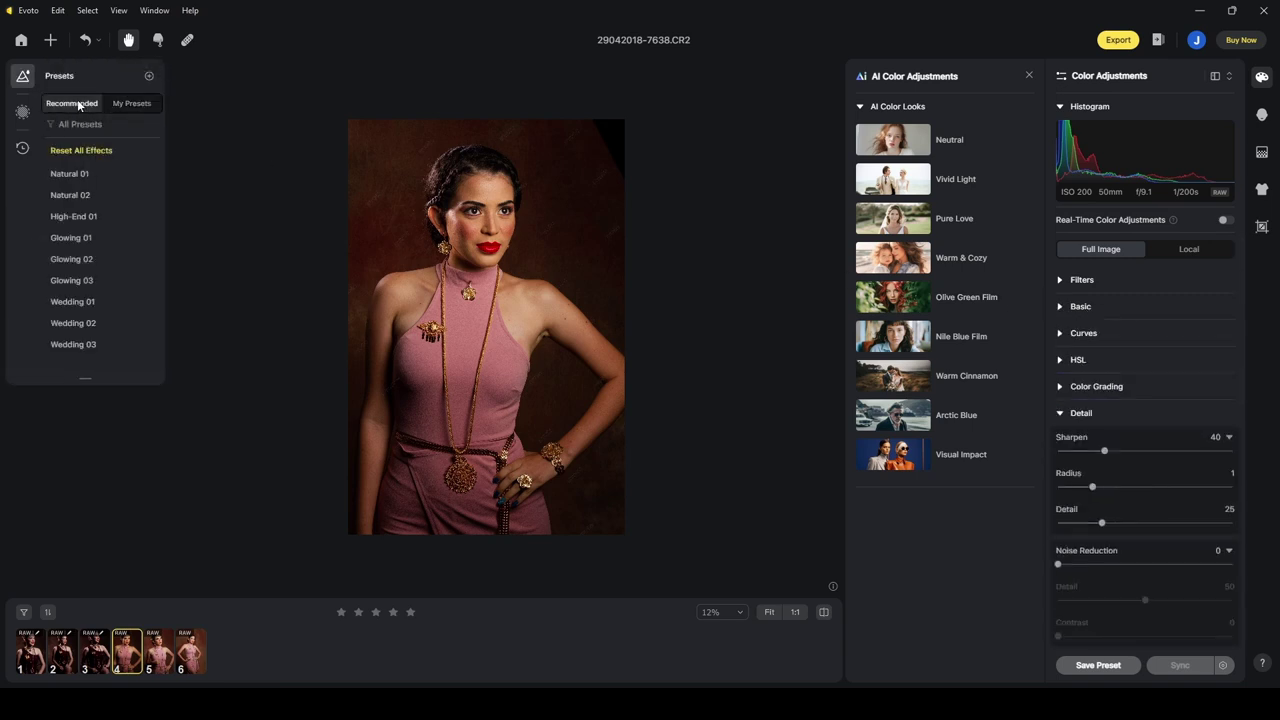
click(68, 193)
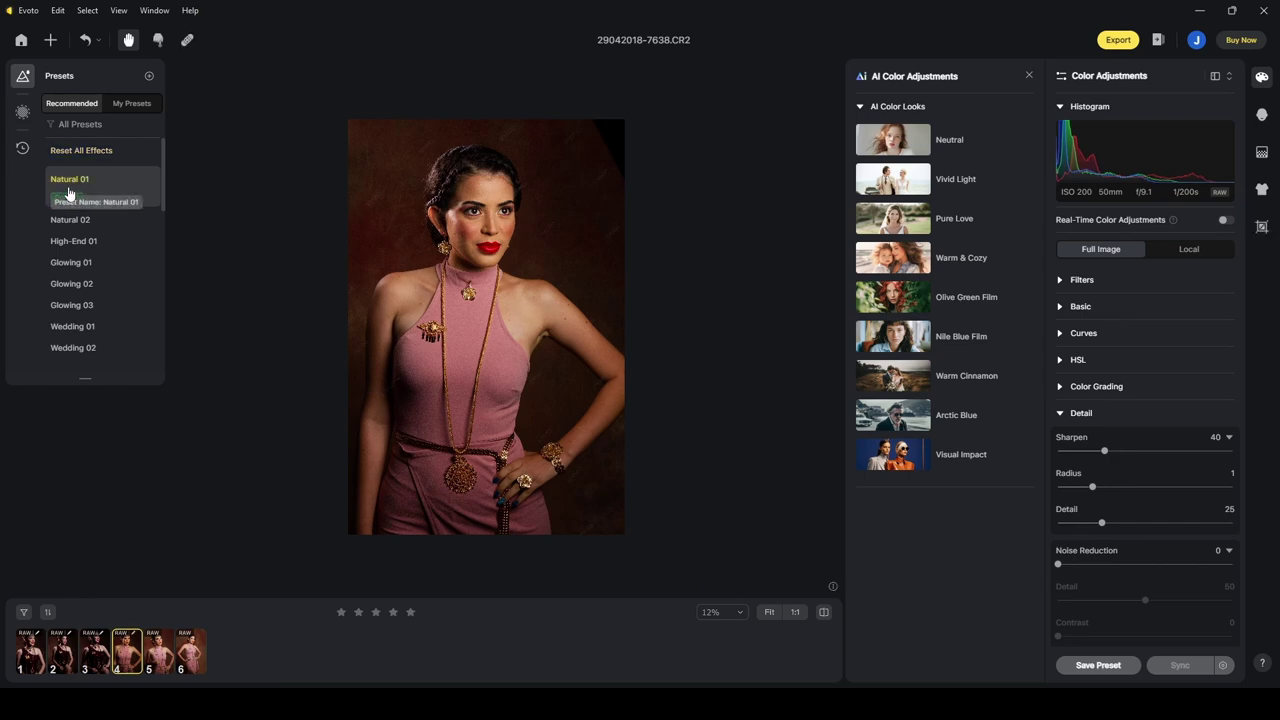
scroll(387, 206, up, 4)
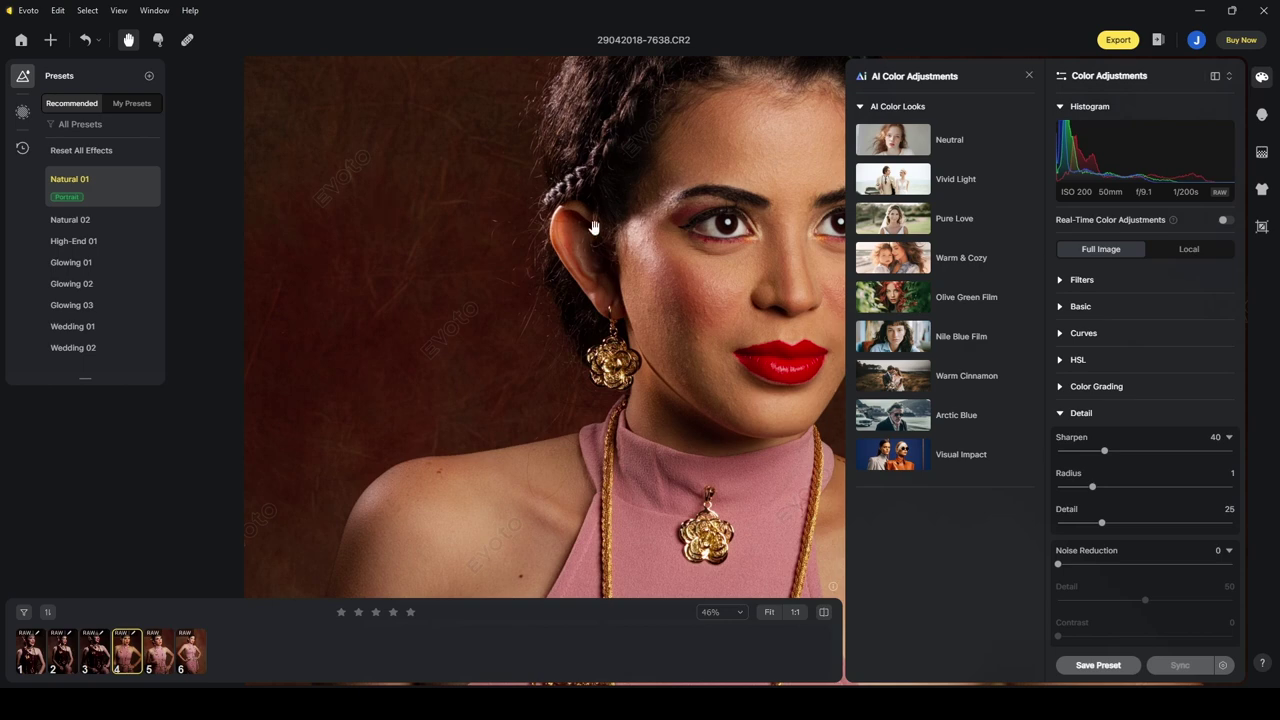
drag(593, 228, 455, 181)
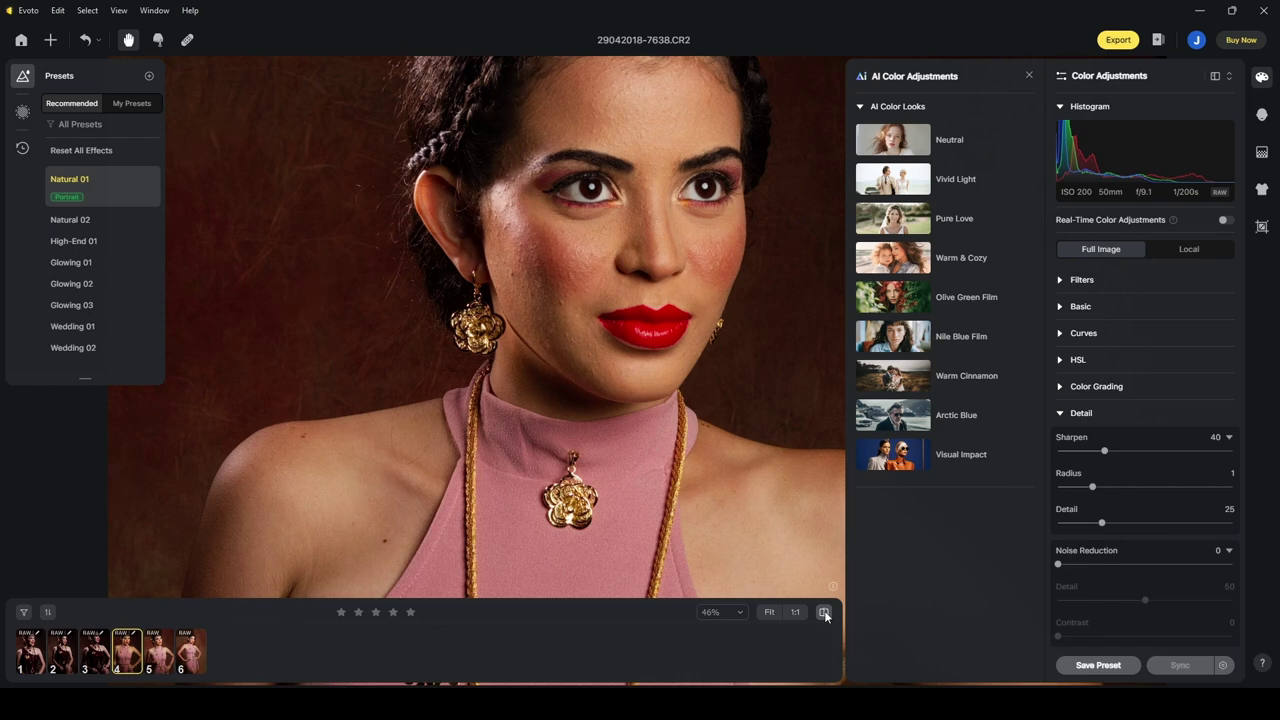
Apply the recommended Natural 02 preset to the pink-dress portrait and inspect the face and figure.
click(70, 243)
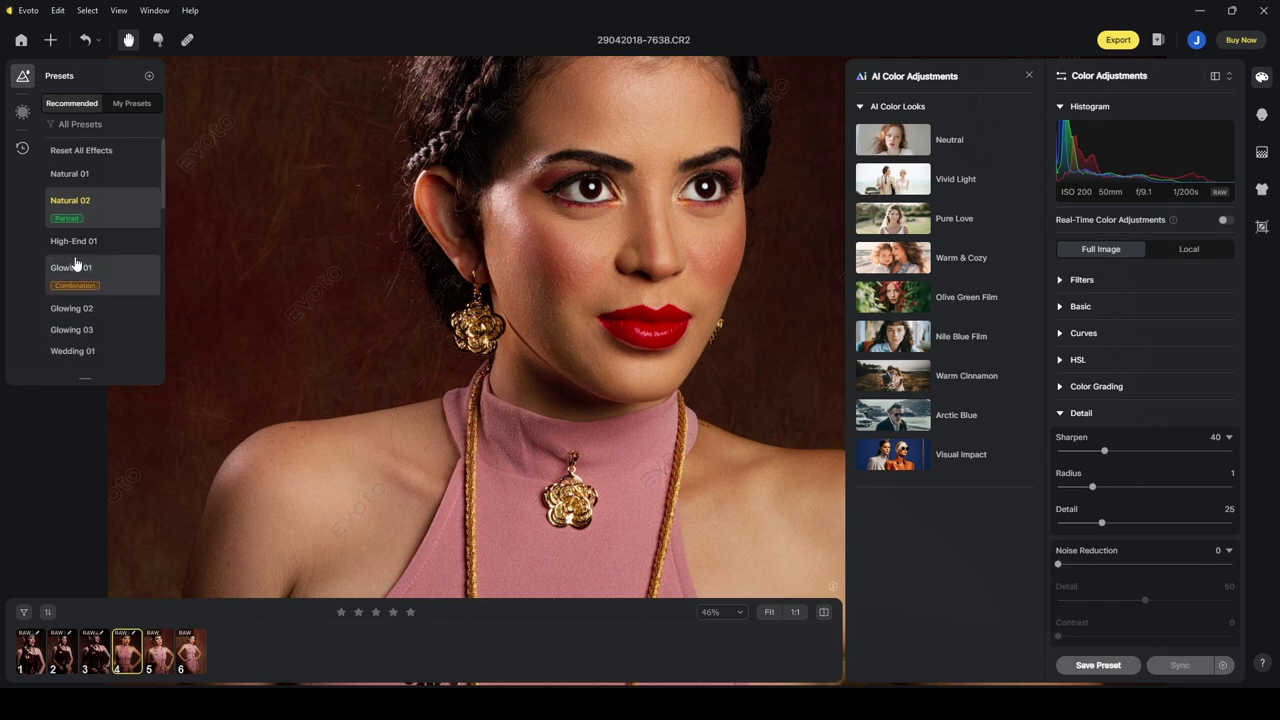
scroll(88, 147, up, 1)
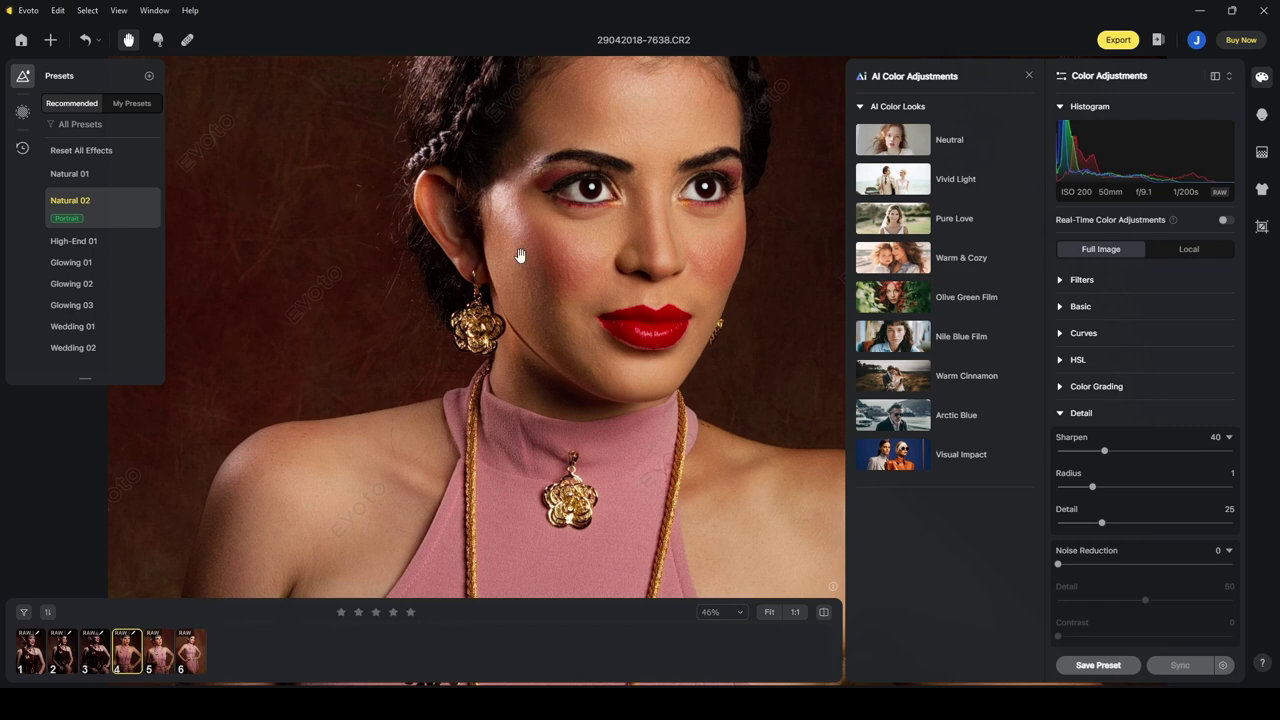
scroll(520, 256, down, 3)
drag(565, 250, 555, 237)
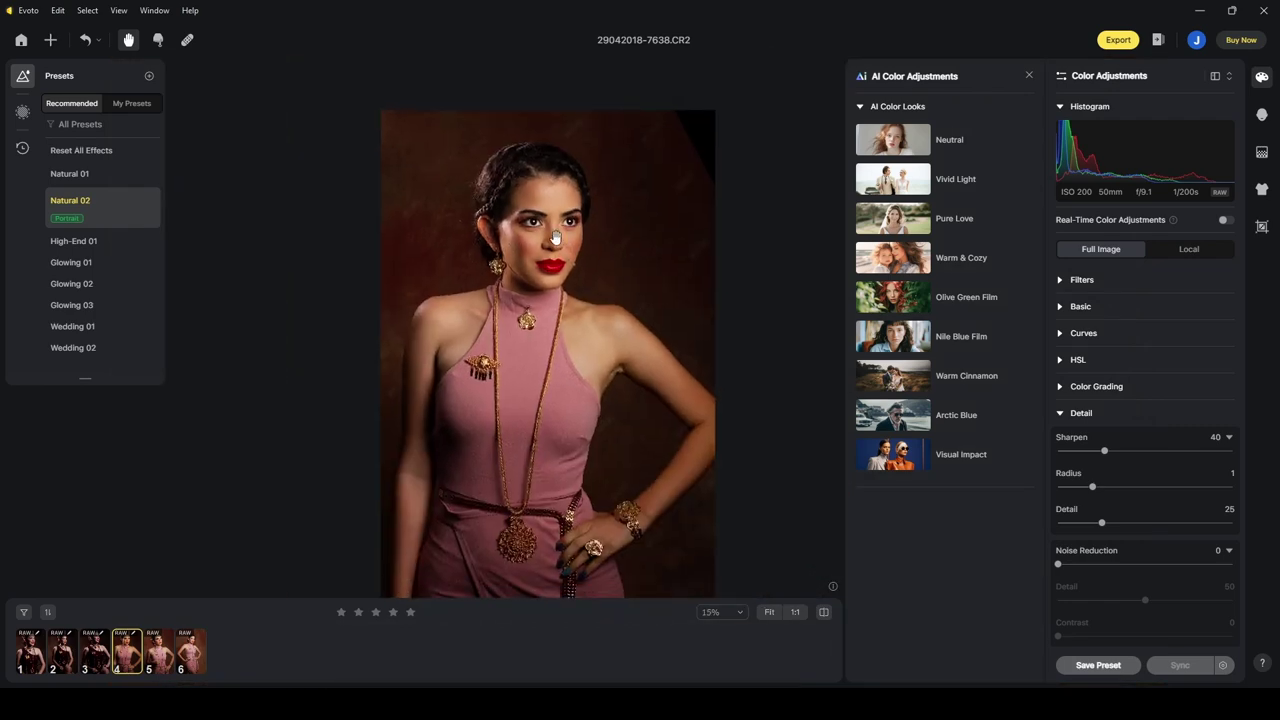
Set the white balance of the pink-dress portrait to Flash.
click(1061, 309)
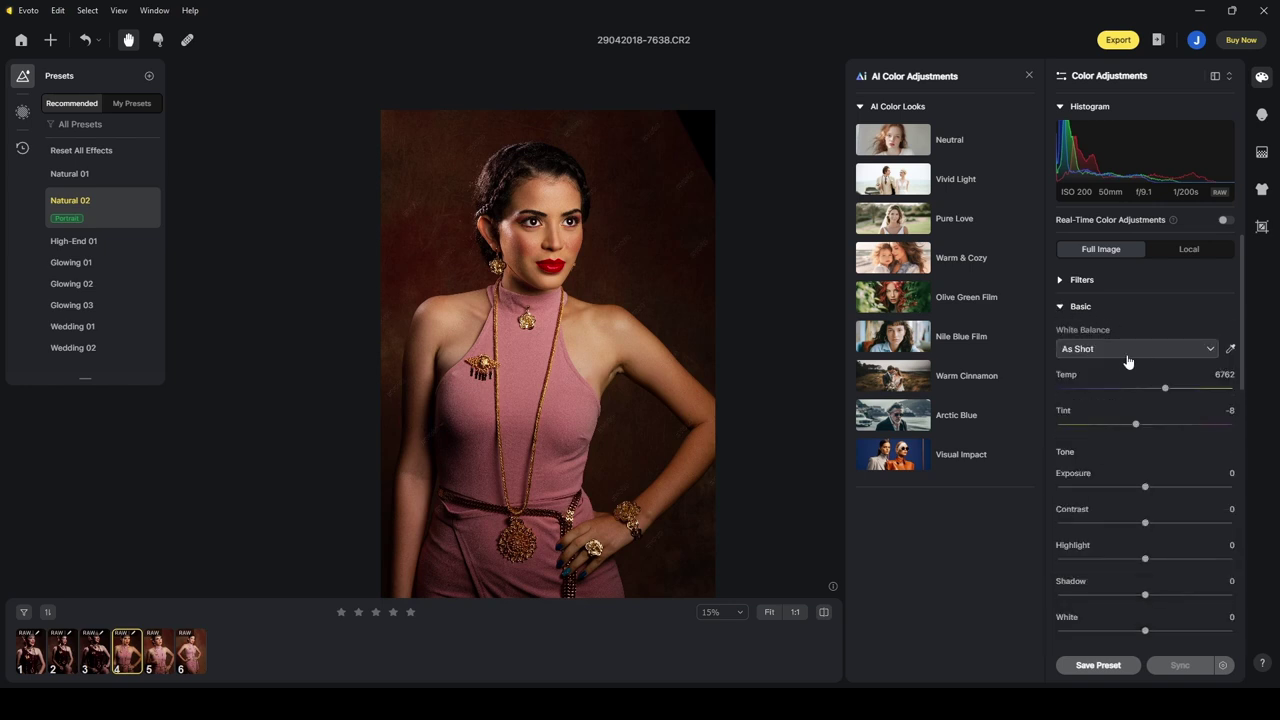
click(1131, 349)
click(1112, 512)
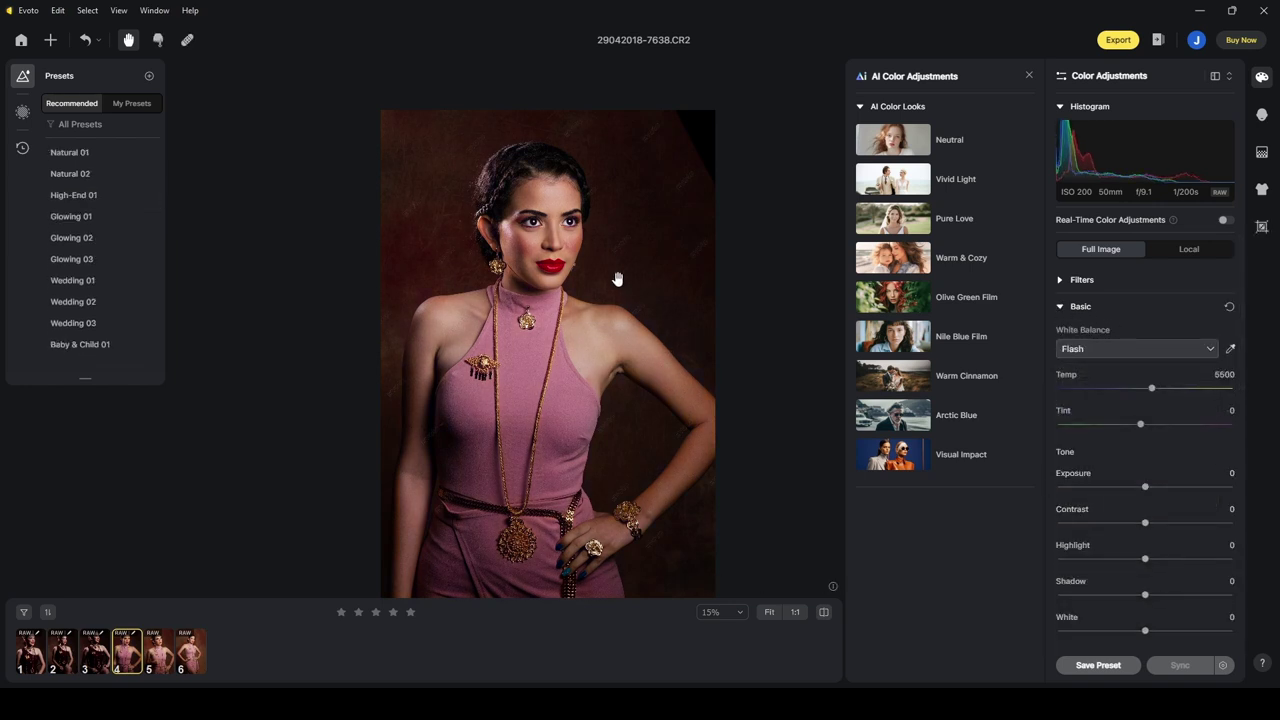
click(1061, 307)
Review the female blemish removal settings in Portrait Retouching and examine the retouched face.
click(1261, 118)
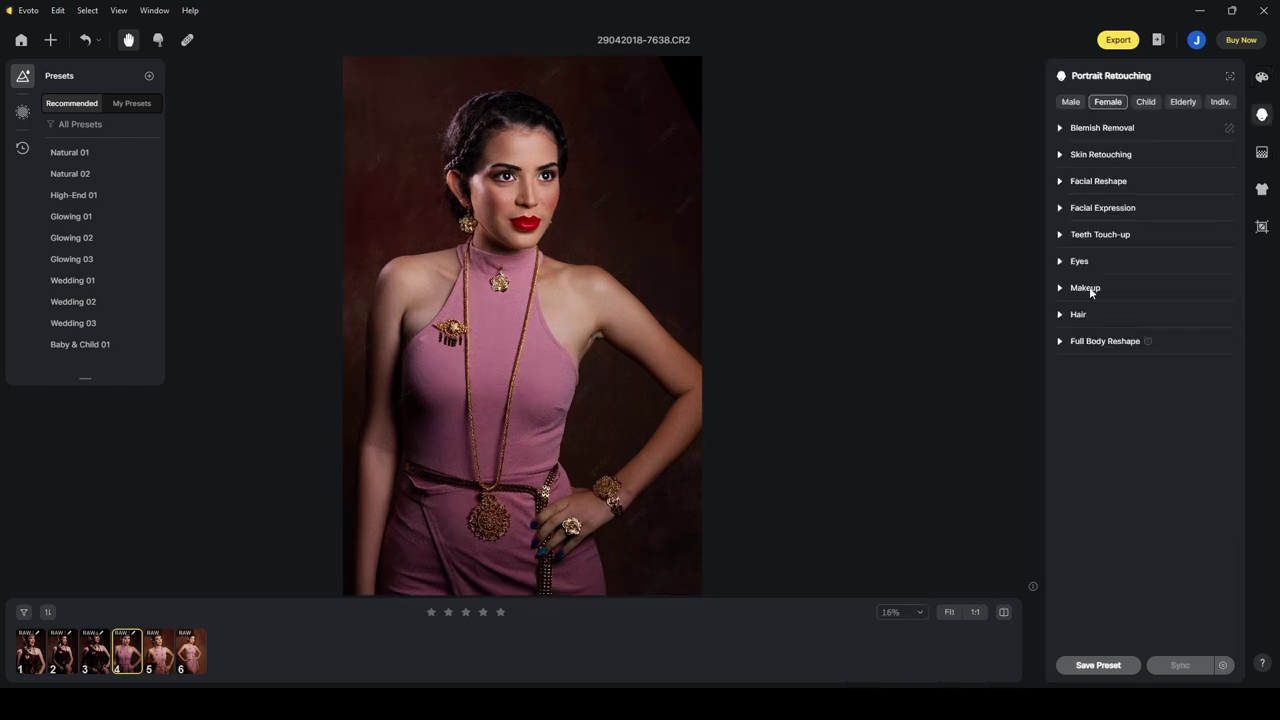
click(1061, 128)
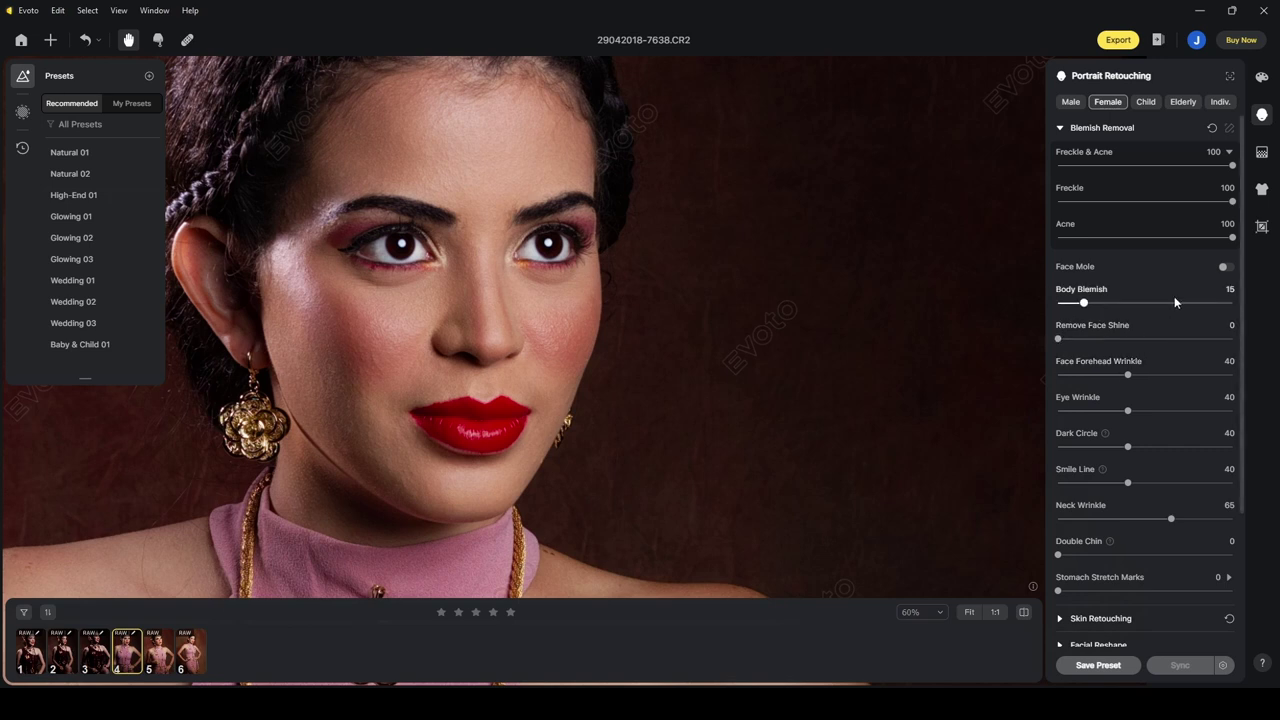
scroll(823, 302, down, 3)
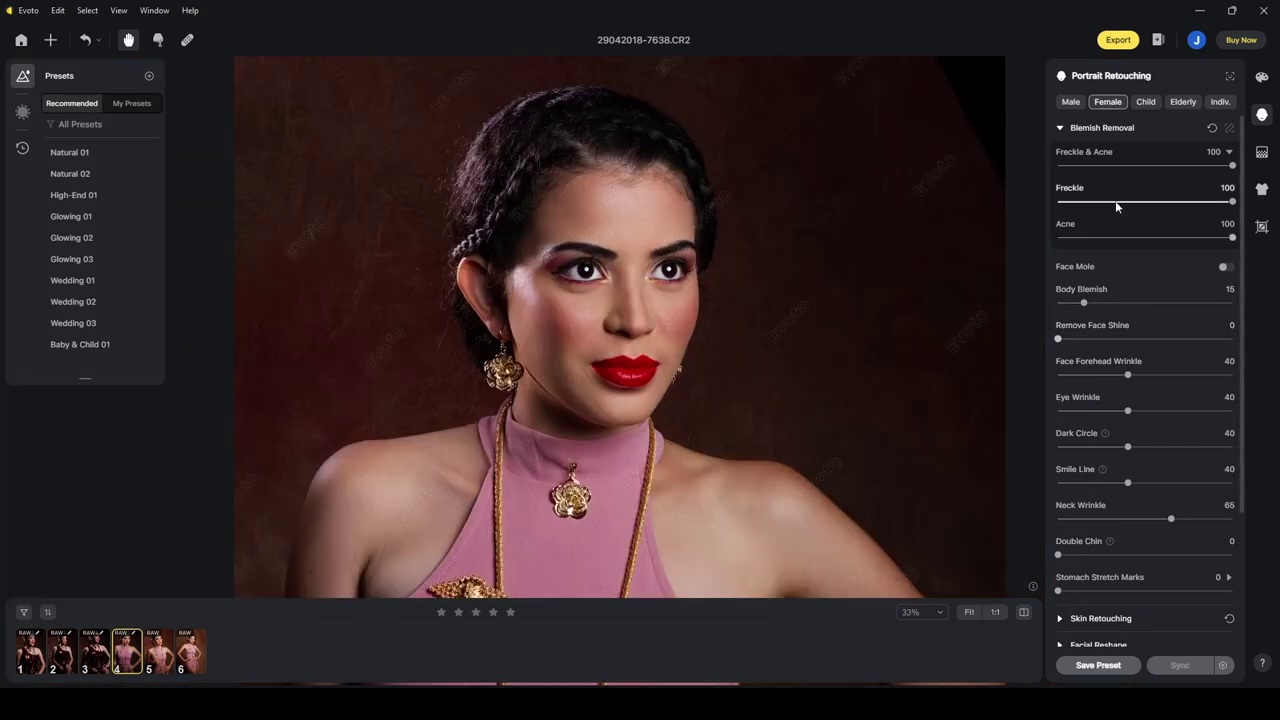
click(1060, 128)
Remove the dark upper-right corner of the background with the Spot Healing Brush and accept the result.
drag(706, 244, 654, 246)
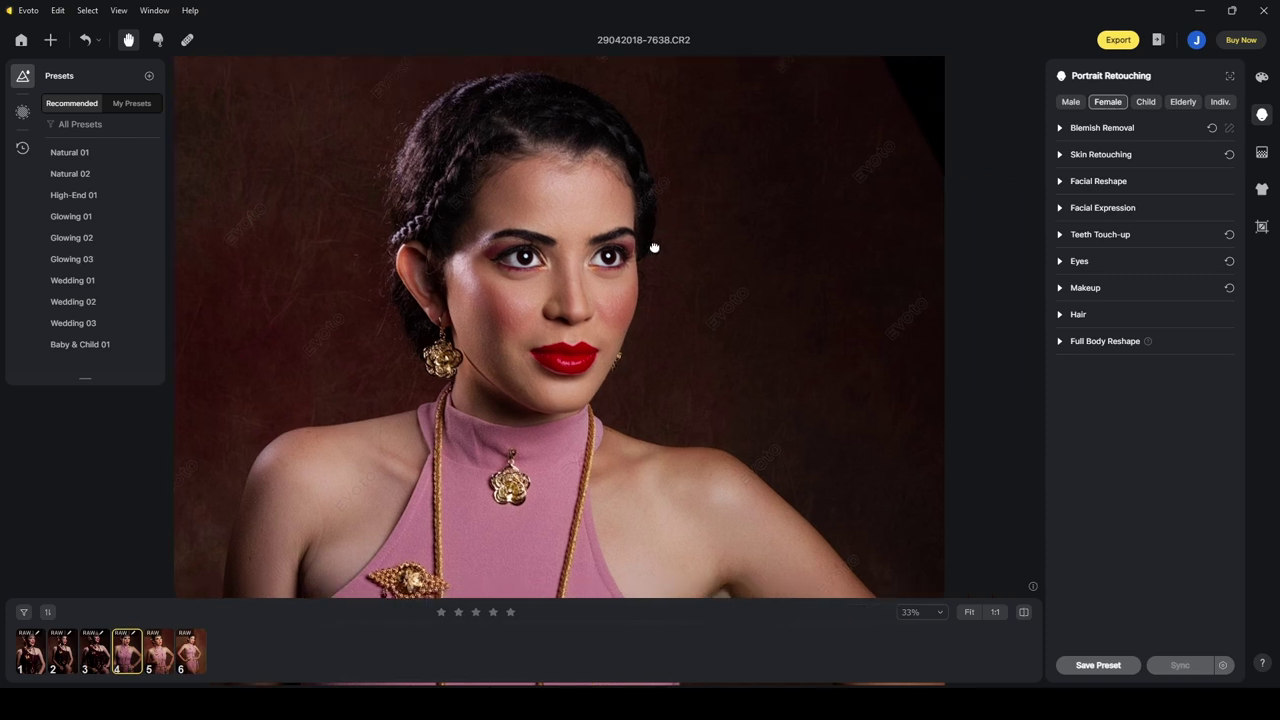
drag(842, 146, 829, 204)
drag(756, 232, 808, 180)
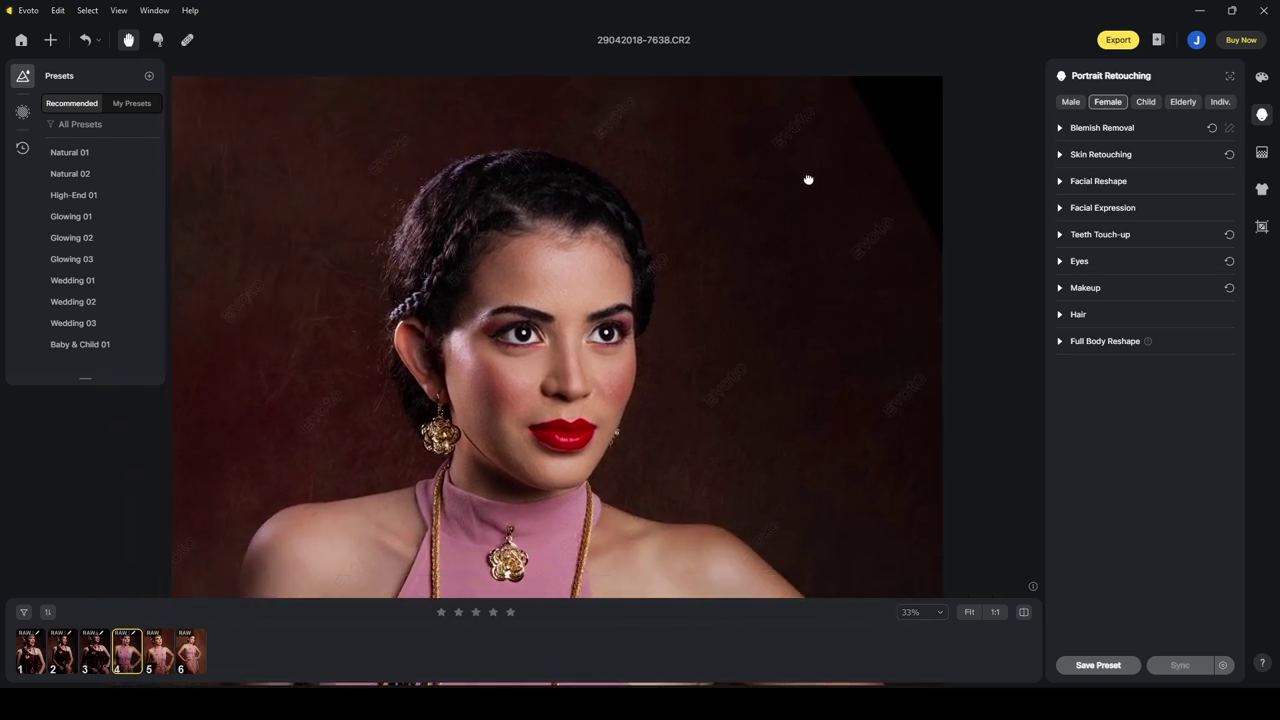
click(187, 40)
mouse_move(811, 114)
mouse_down()
mouse_move(866, 99)
mouse_move(860, 82)
mouse_move(895, 121)
mouse_move(915, 209)
mouse_move(947, 174)
mouse_move(923, 83)
mouse_move(884, 76)
mouse_move(895, 156)
mouse_move(925, 135)
mouse_move(937, 211)
mouse_move(870, 100)
mouse_up()
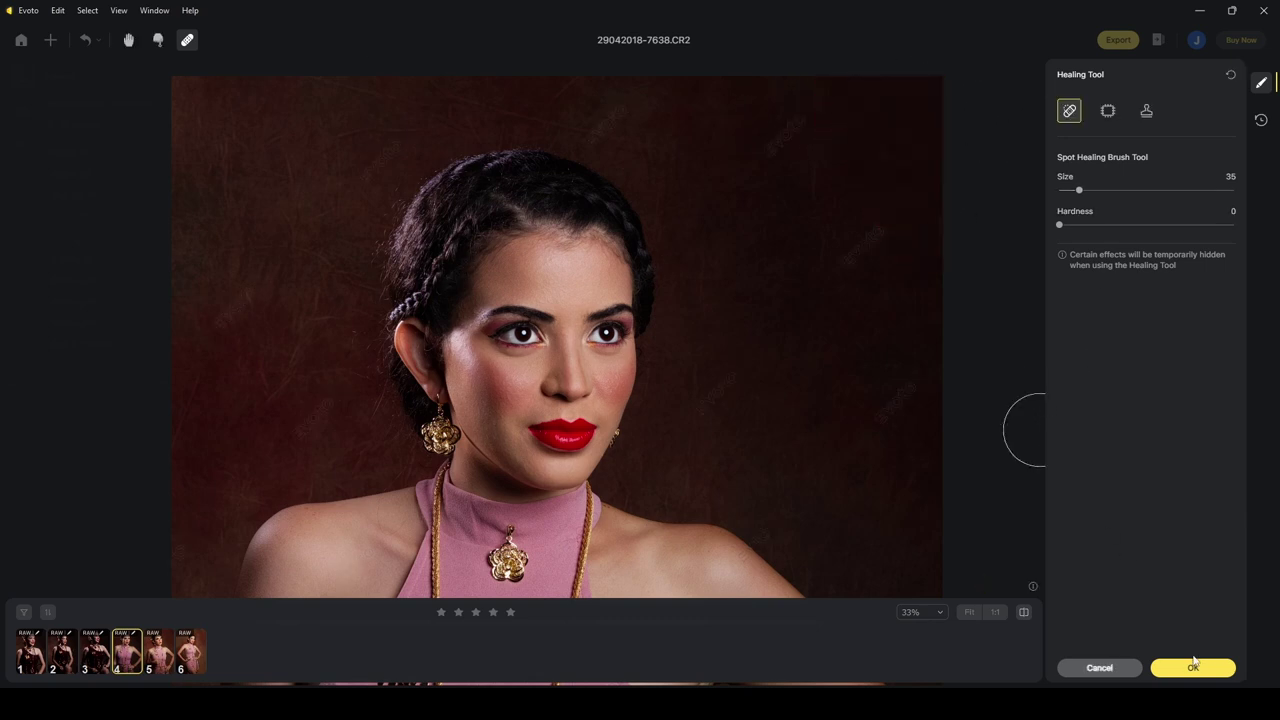
key(space)
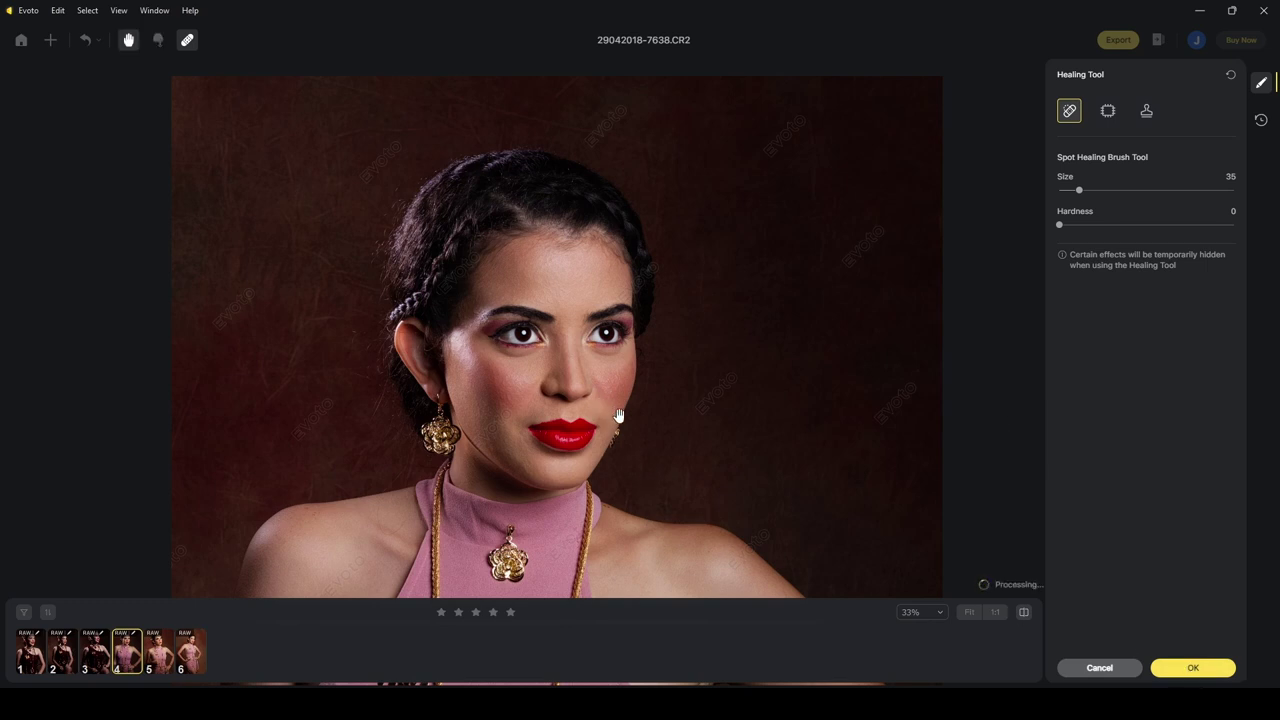
key(Return)
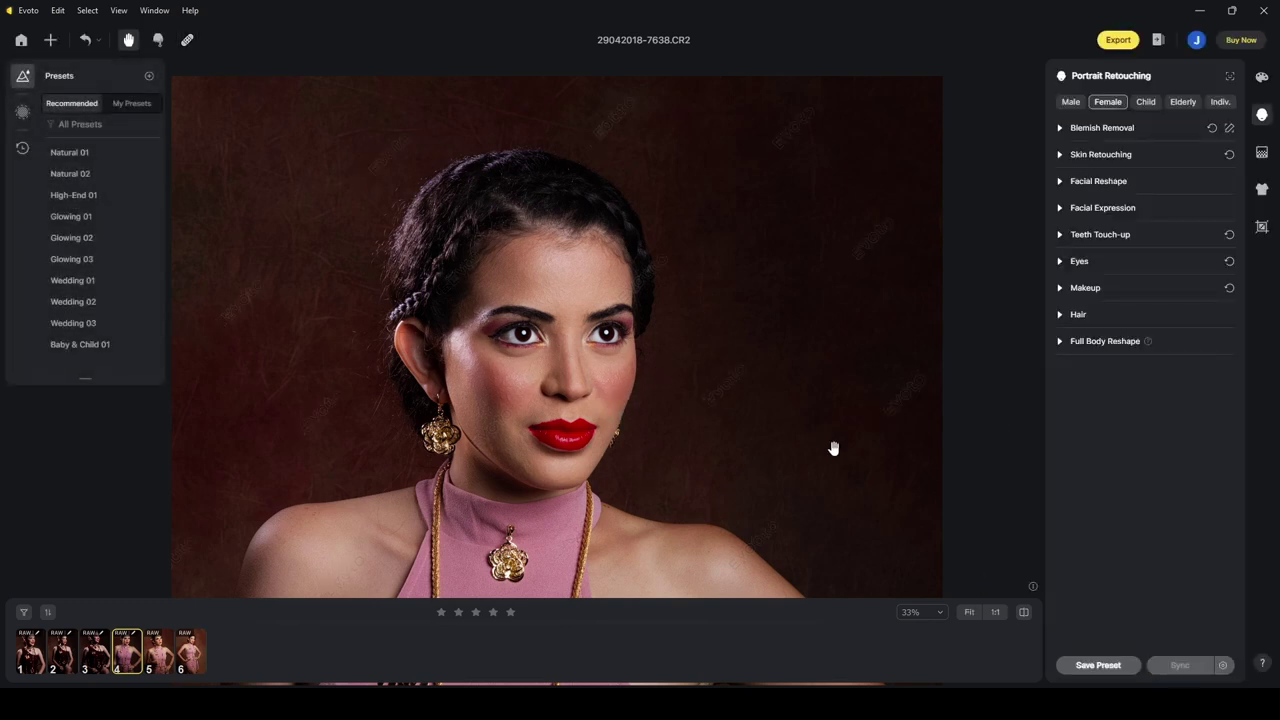
Apply the P02 color filter at an amount of 80 to the pink-dress portrait 29042018-7638.CR2.
click(968, 612)
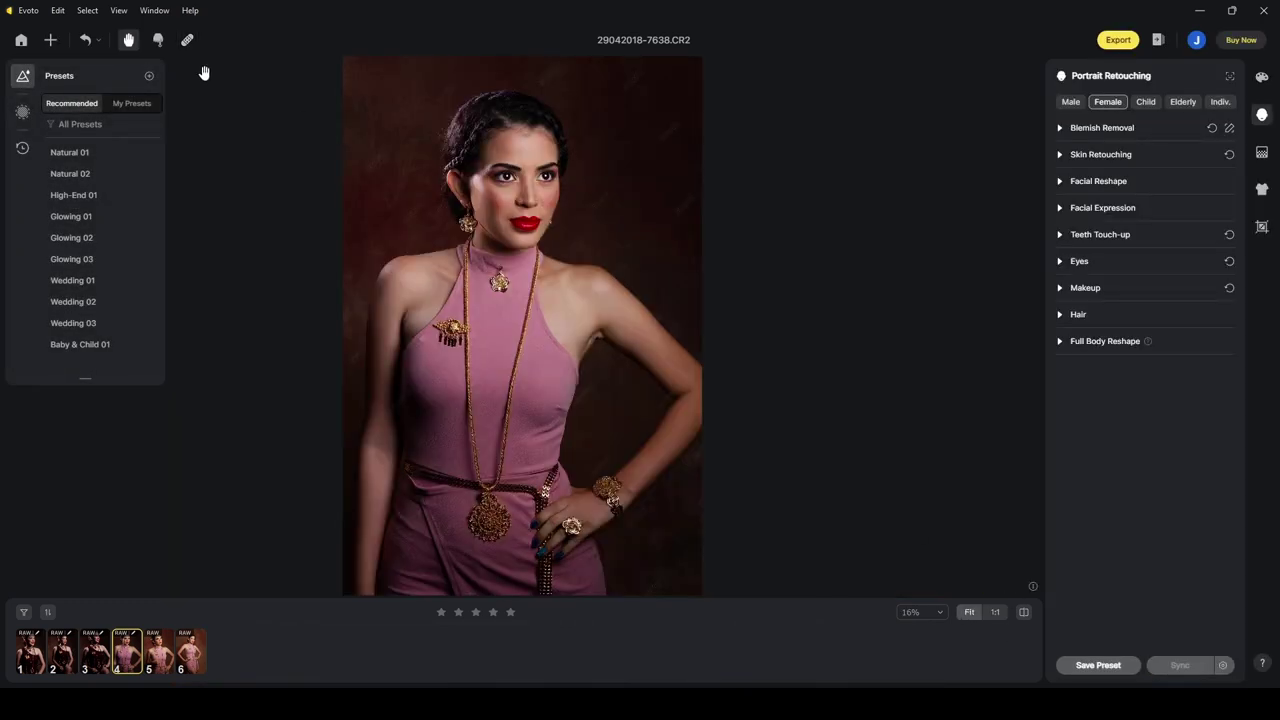
click(22, 78)
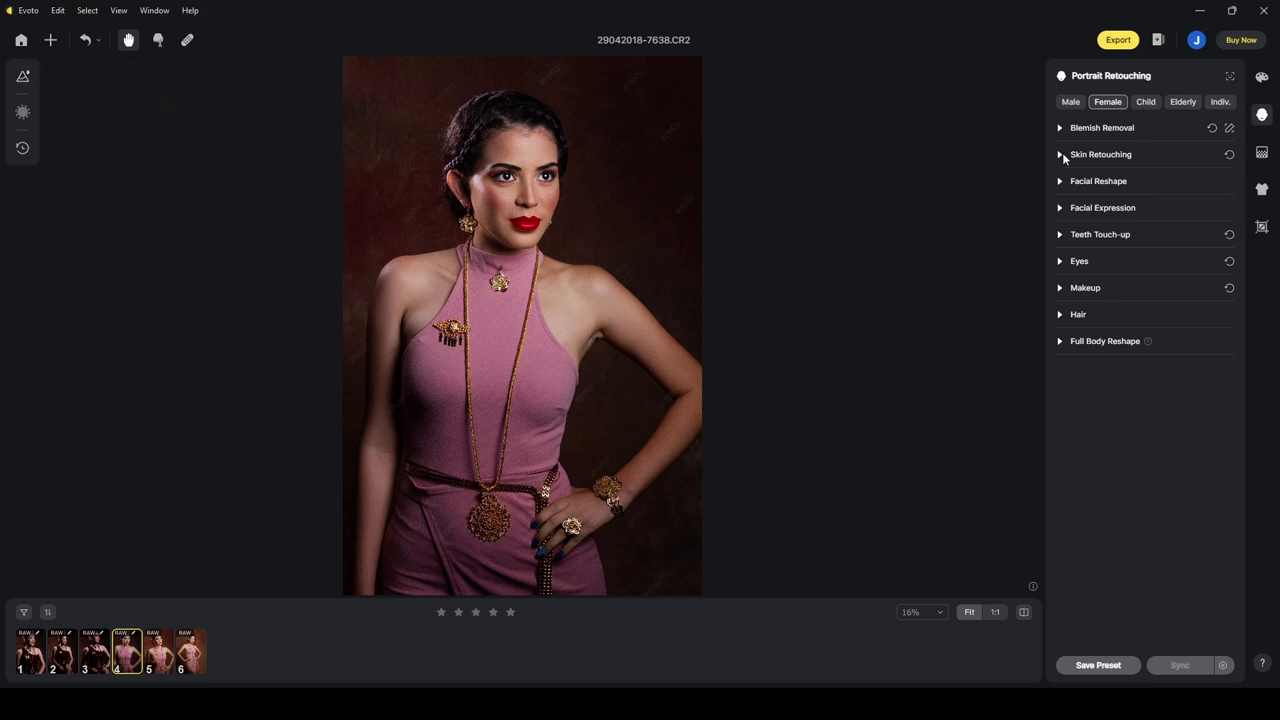
click(1261, 77)
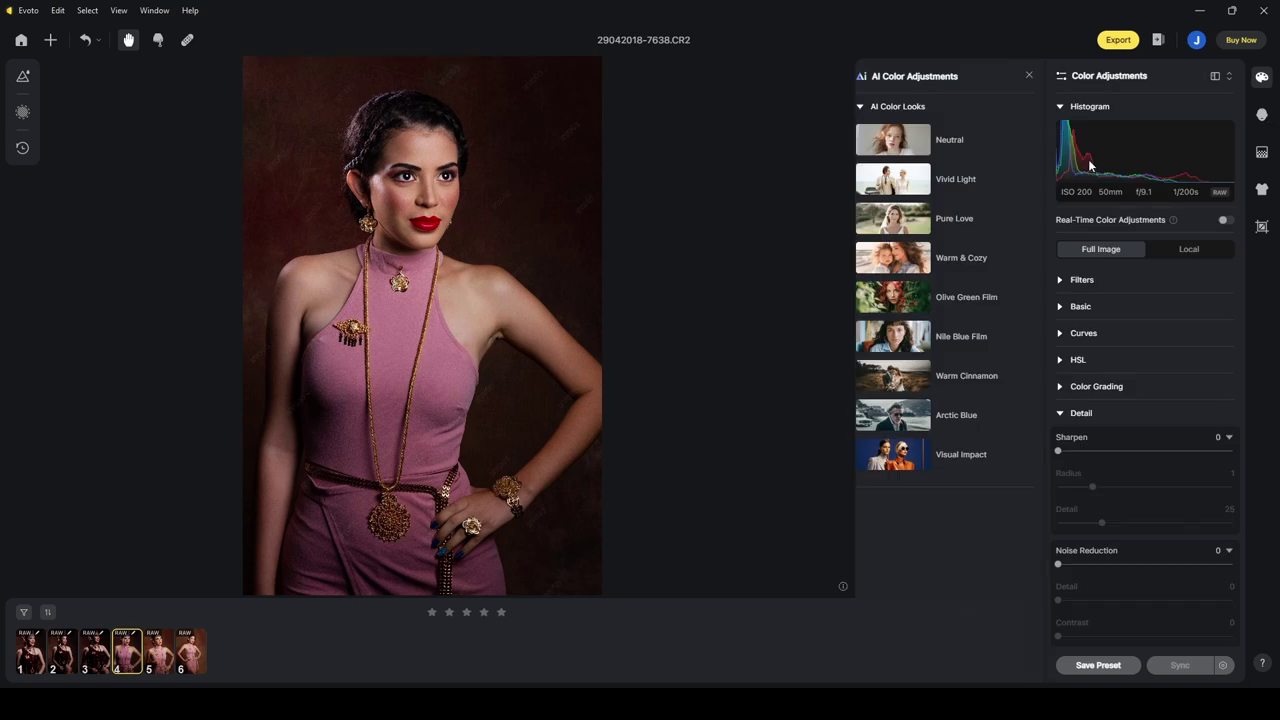
click(1061, 280)
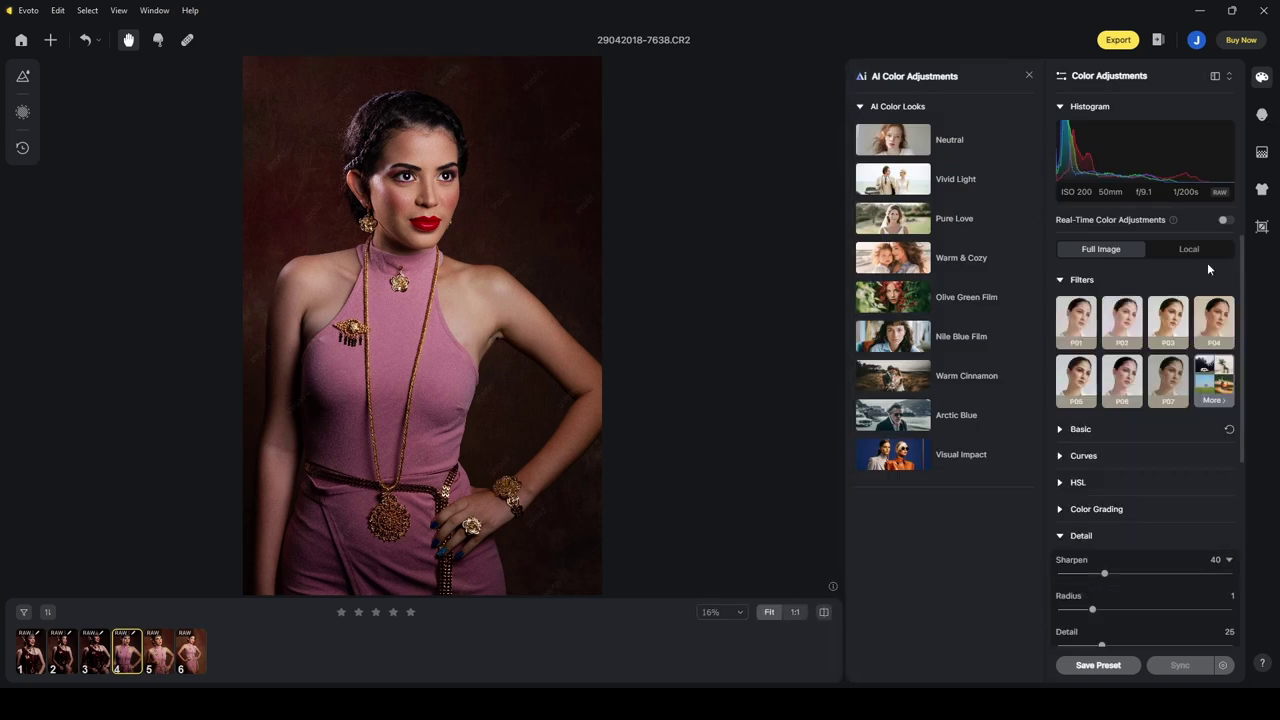
click(1124, 335)
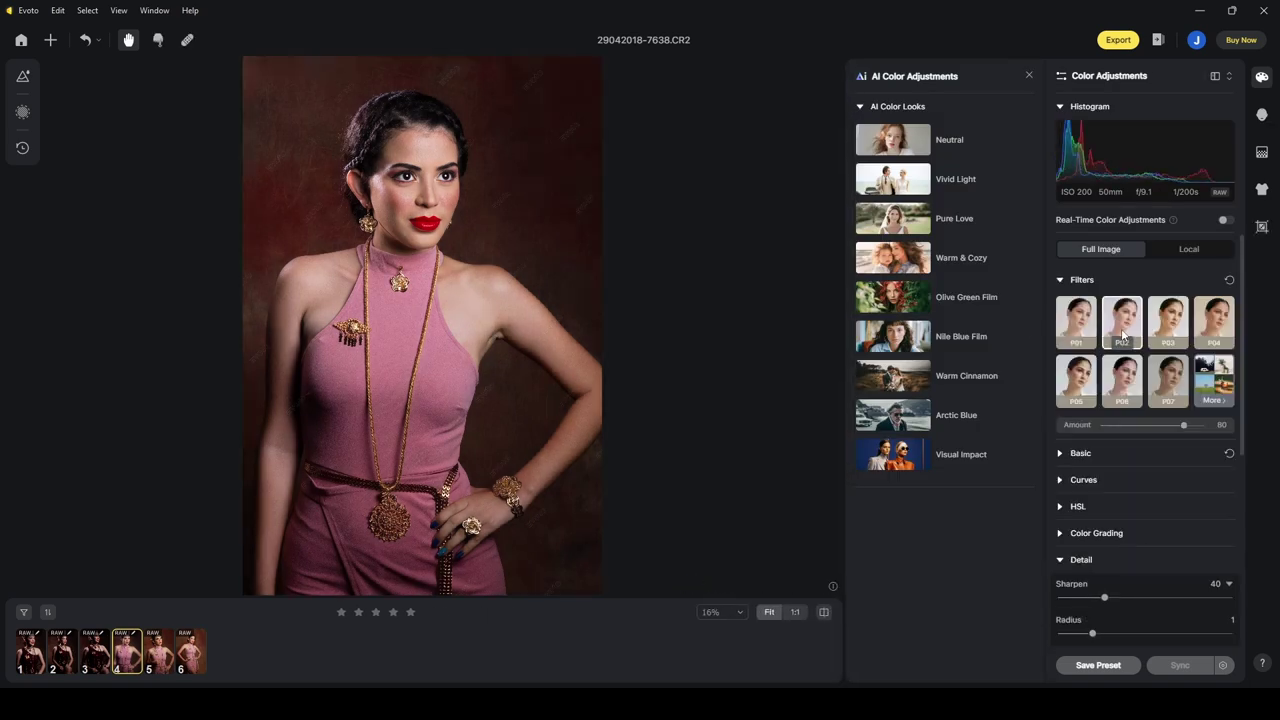
Test a darker exposure on the full pink-dress portrait and settle on about -0.25.
click(1061, 454)
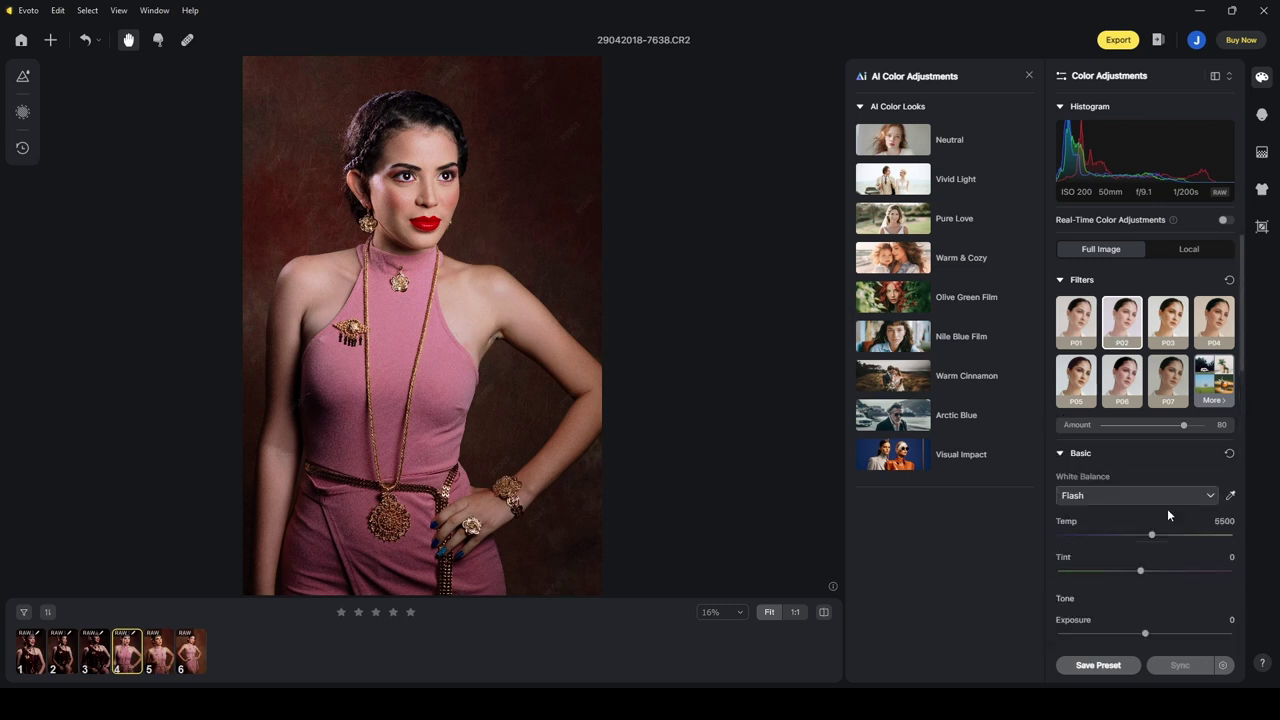
drag(1145, 634, 1119, 640)
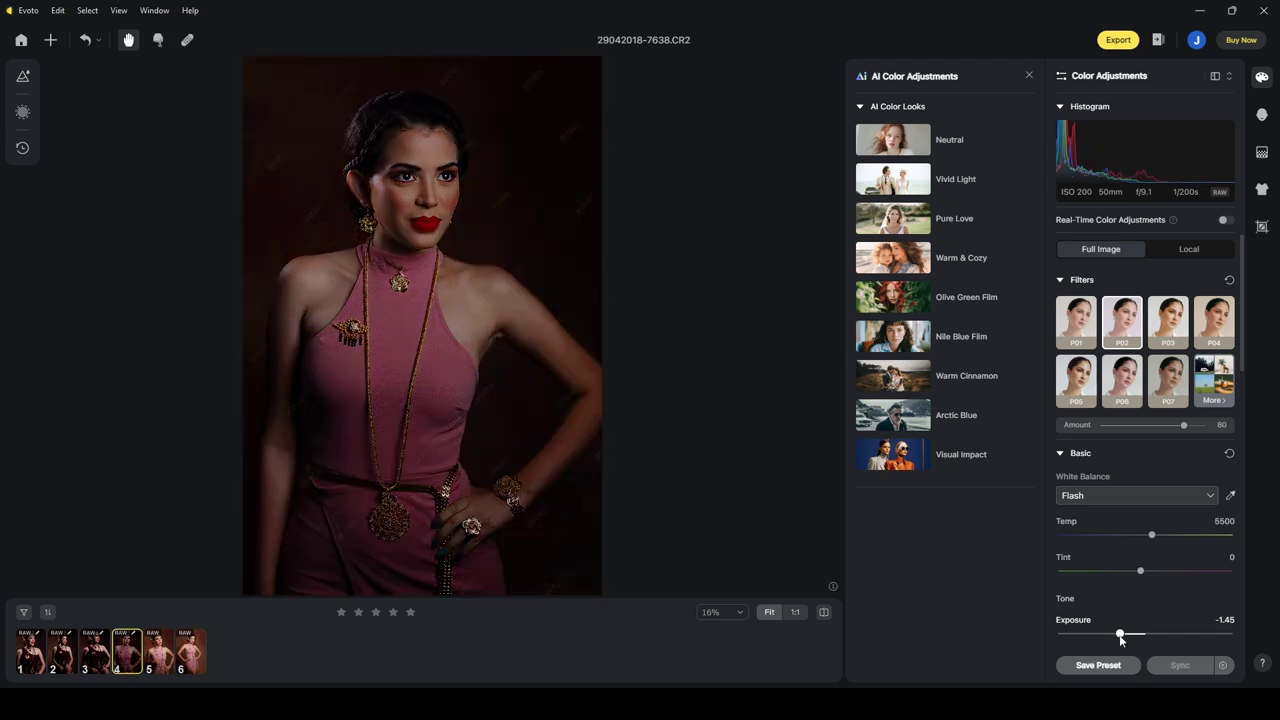
drag(1127, 634, 1137, 636)
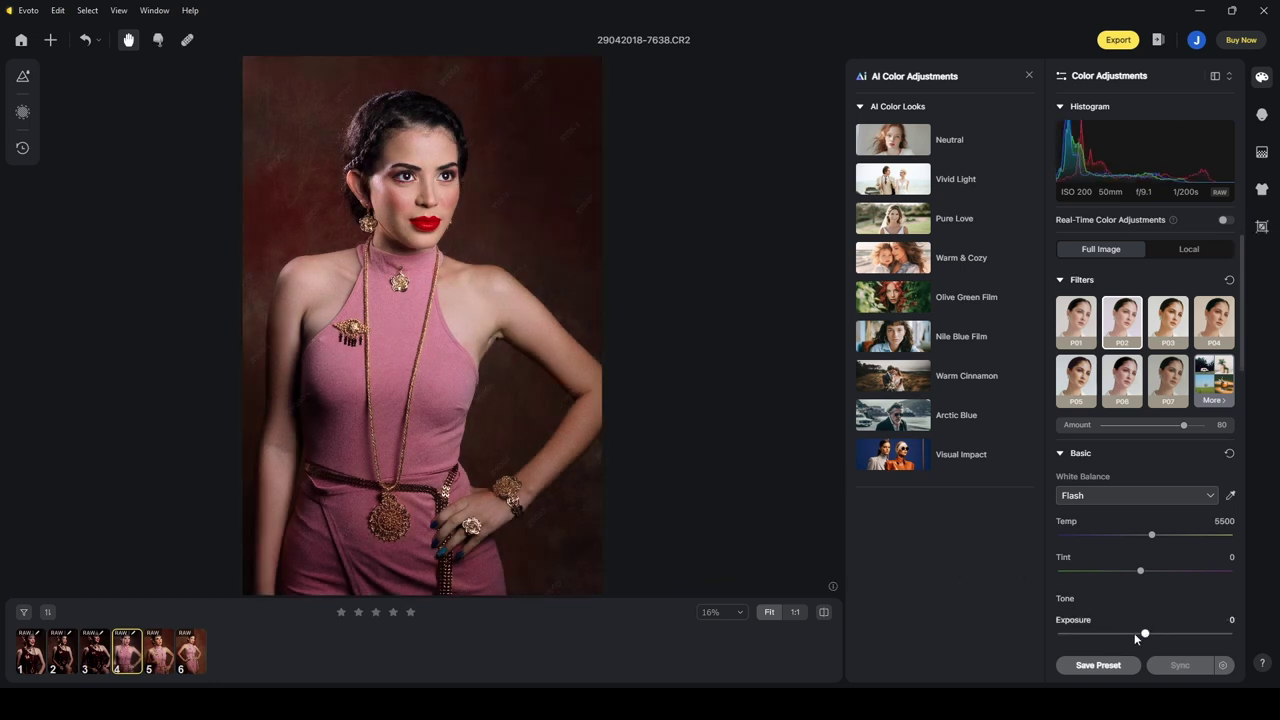
drag(1145, 636, 1139, 635)
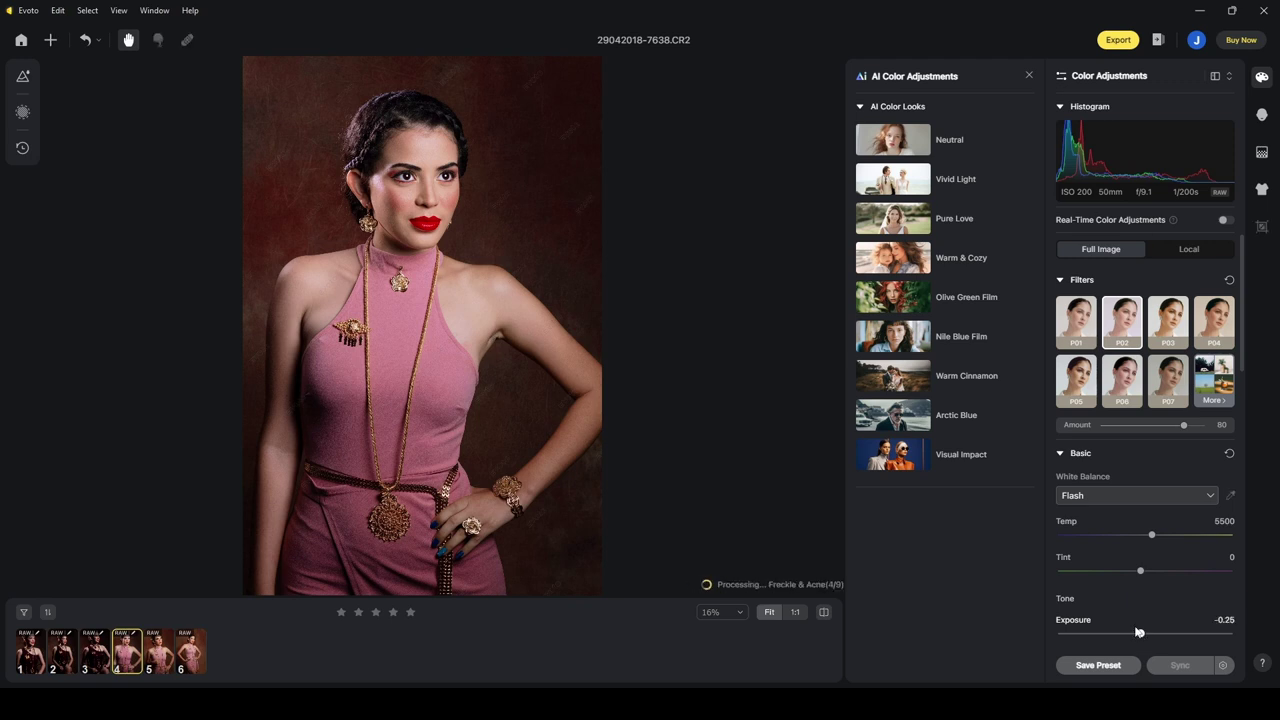
click(1061, 454)
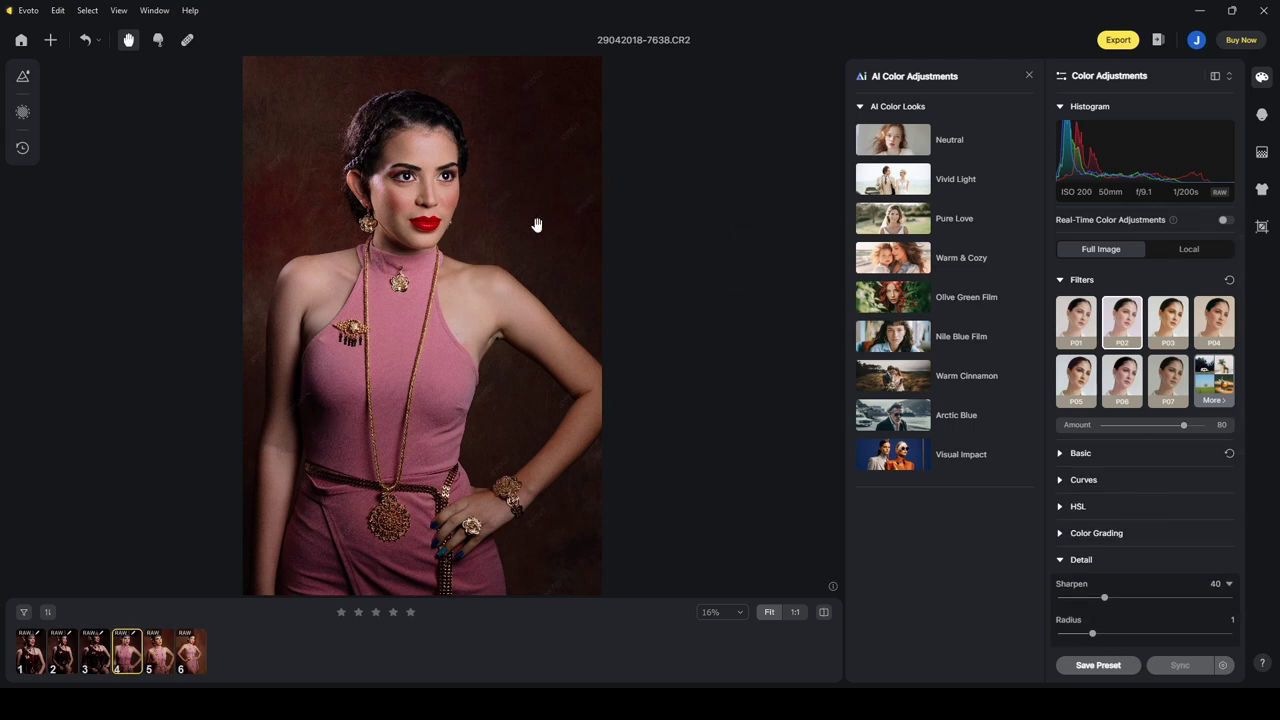
Save the current edits as a combination preset named Model 2 in the Model 1 Group.
click(23, 76)
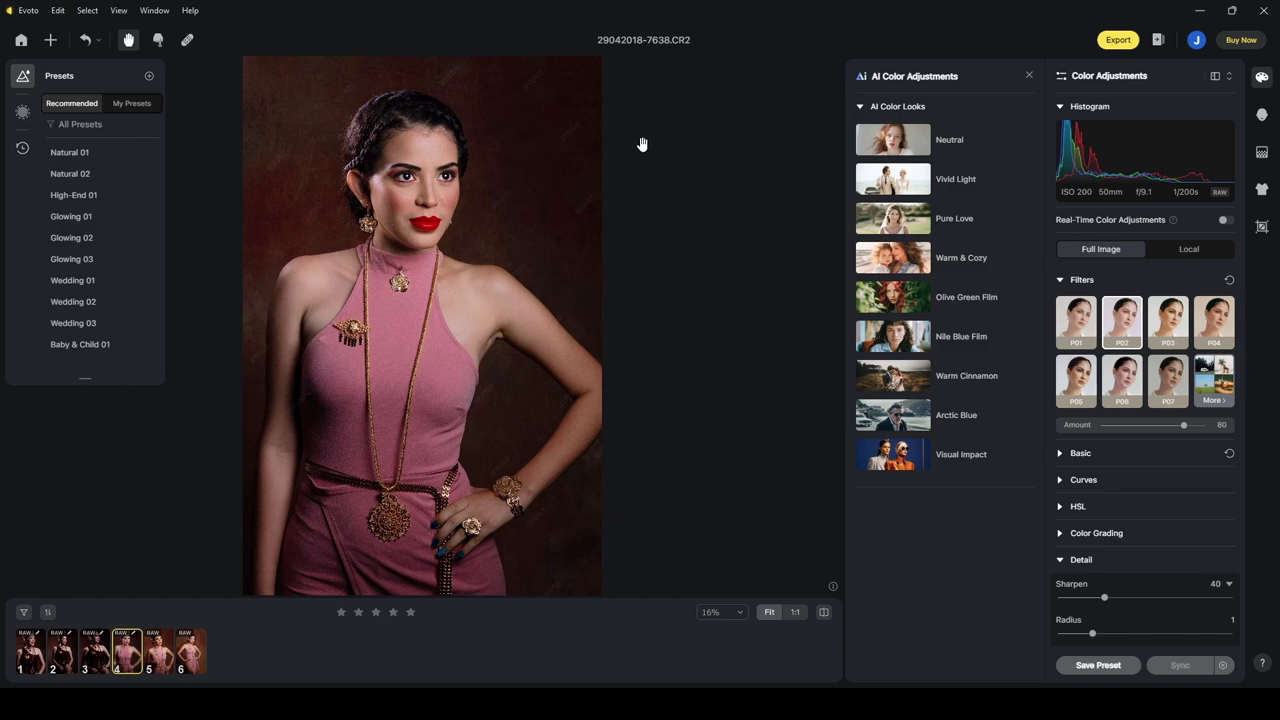
click(1097, 665)
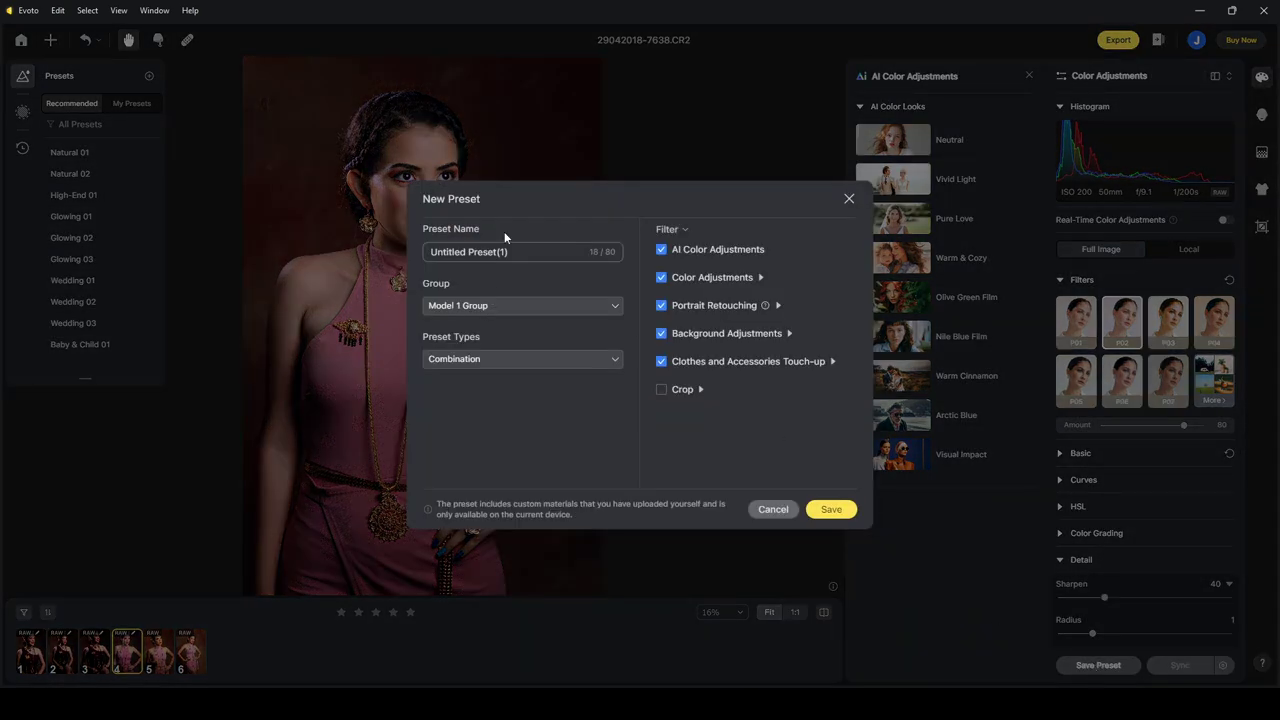
click(503, 251)
key(ctrl+a)
text(Model )
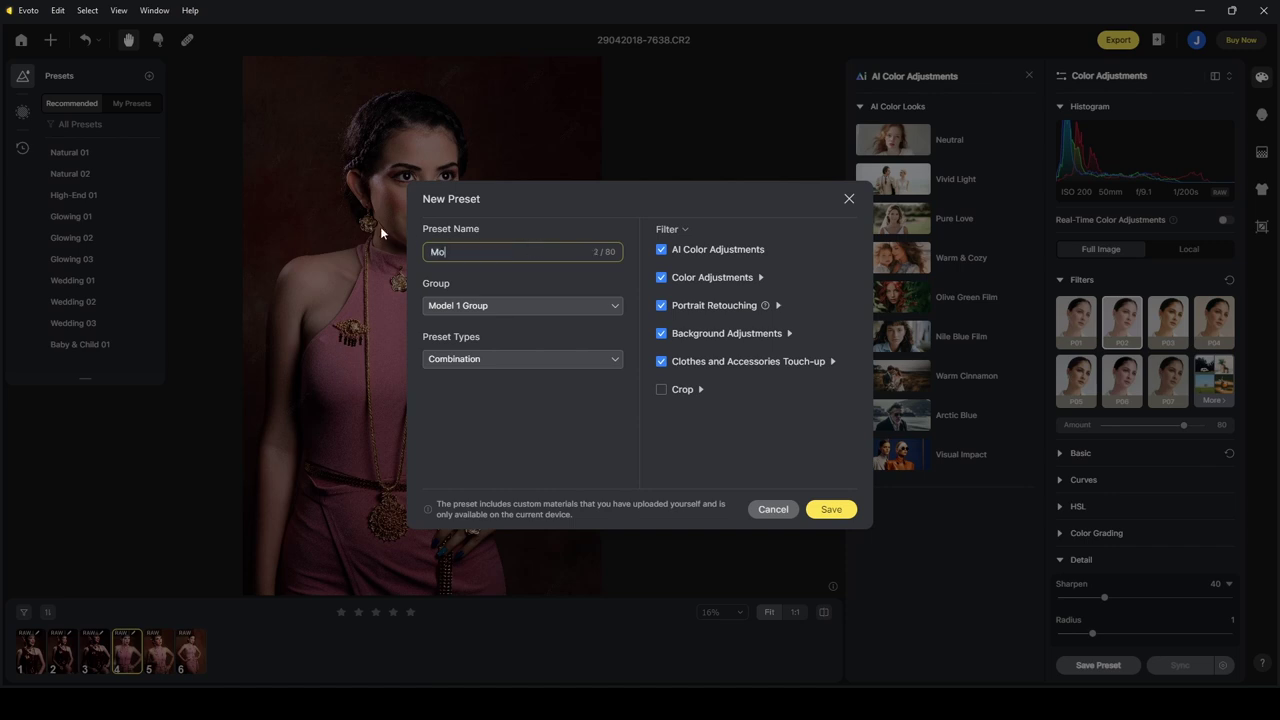
text(2)
key(Return)
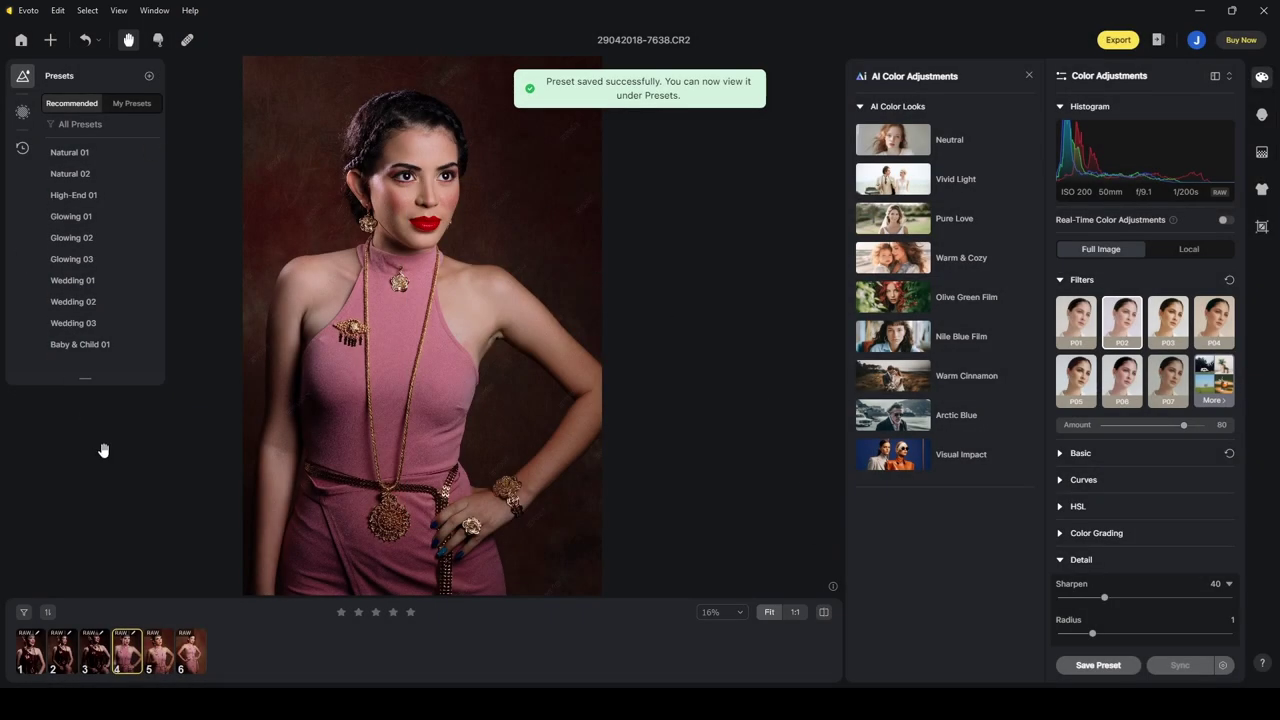
Apply the custom Model 2 preset to the fifth and sixth photos.
click(124, 105)
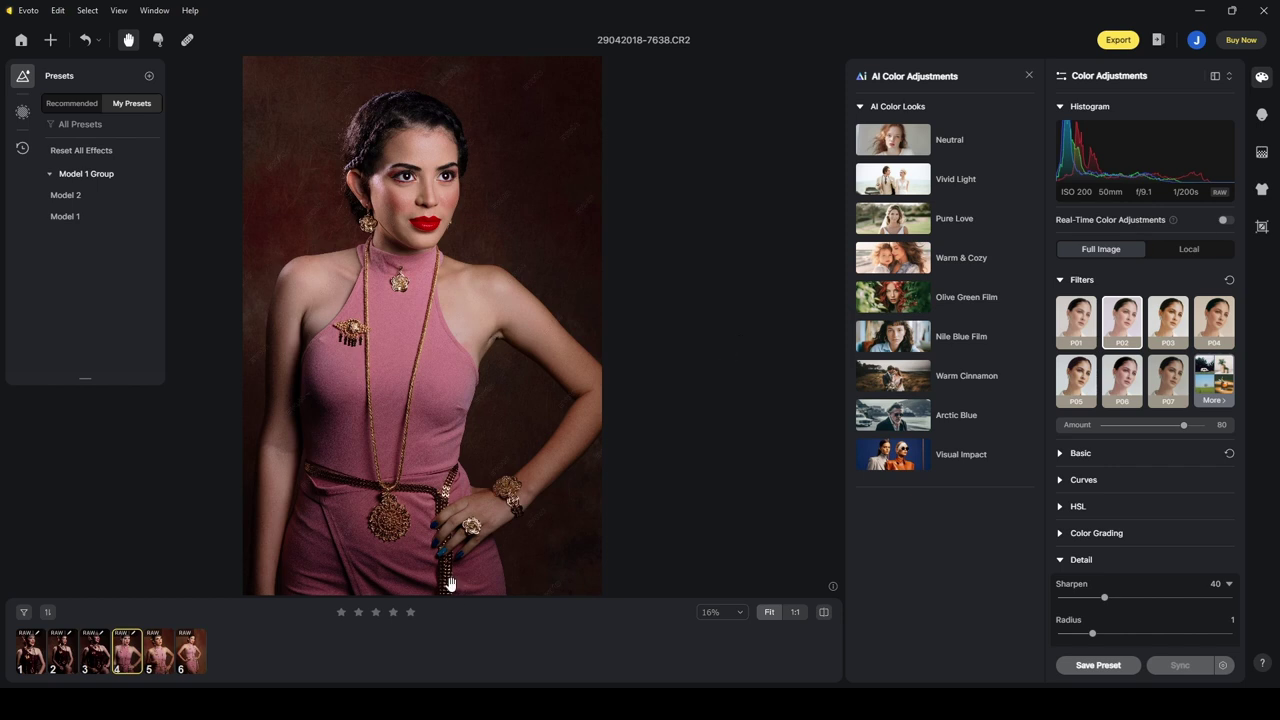
click(151, 666)
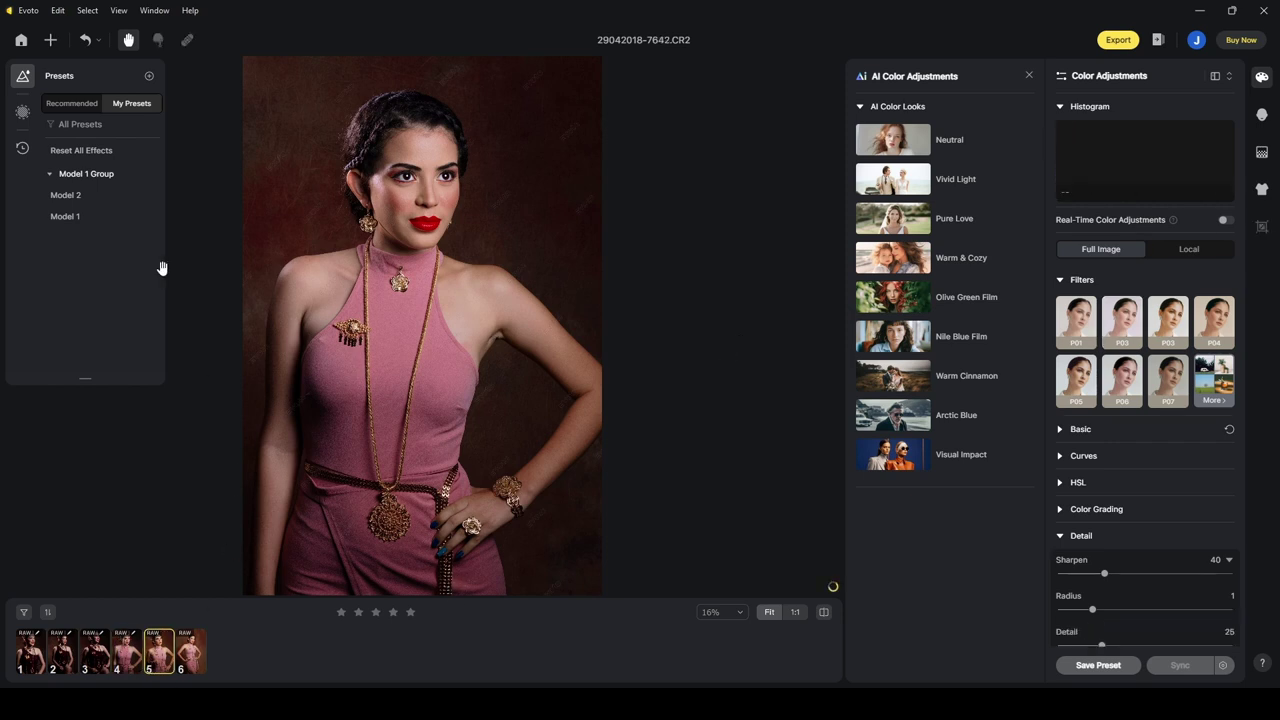
click(75, 200)
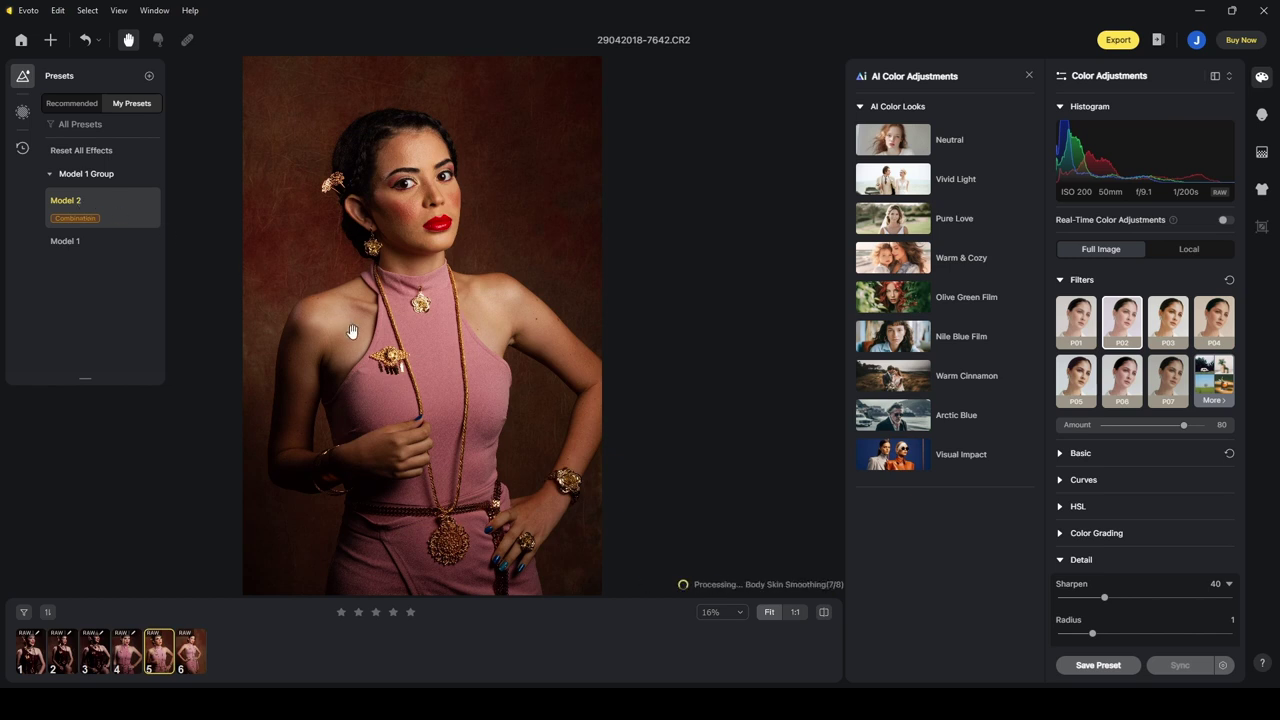
click(191, 656)
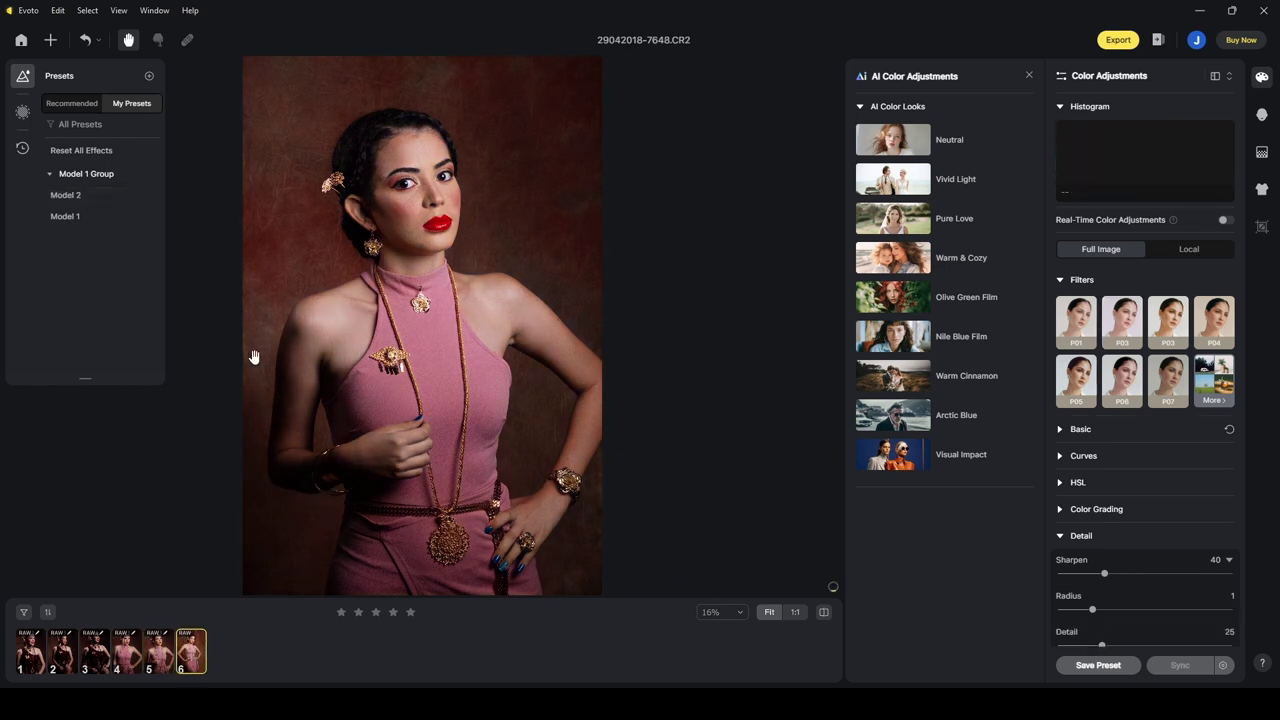
click(77, 201)
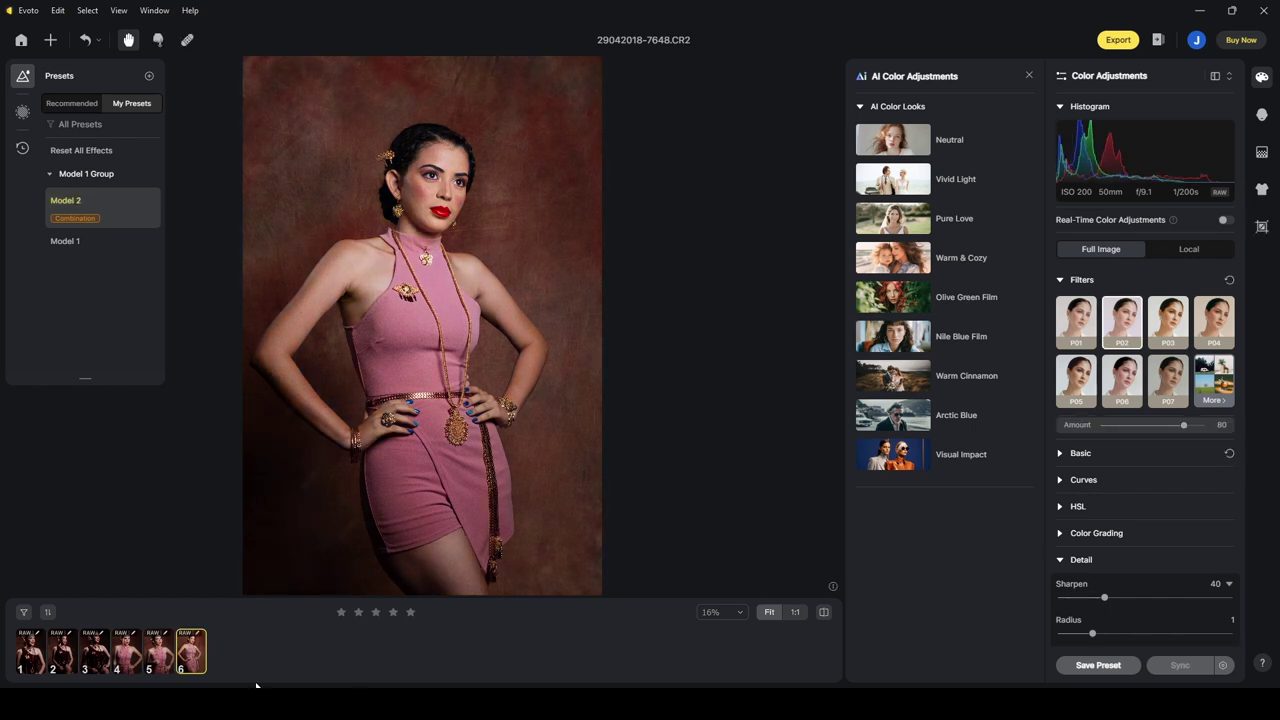
Compare the fourth, fifth and sixth photos to check the preset's look across the pink-dress series.
click(126, 656)
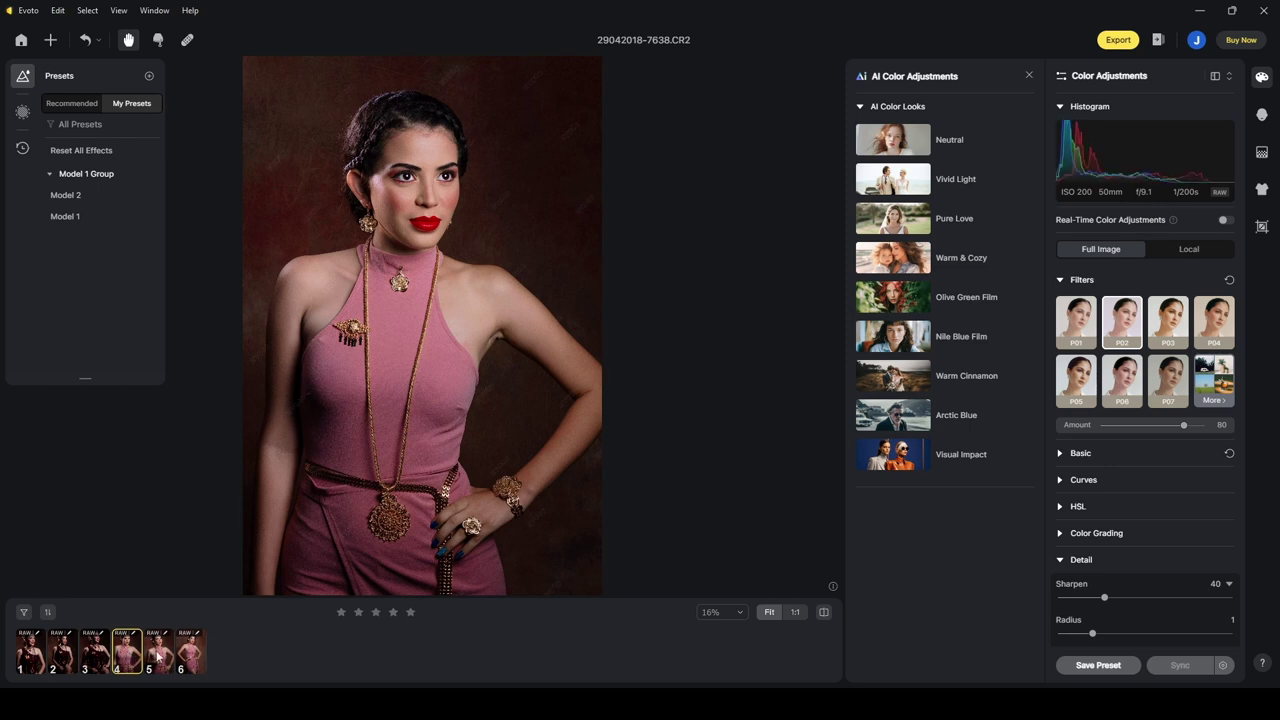
click(159, 656)
click(193, 653)
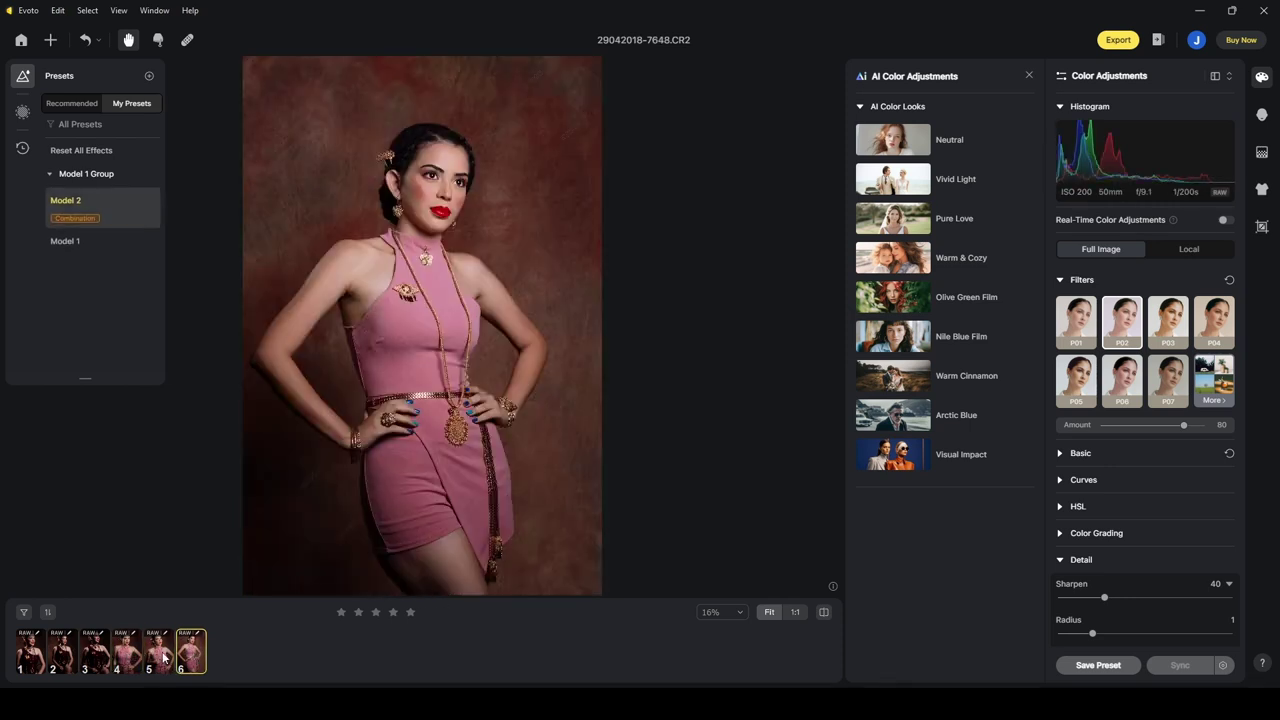
click(161, 656)
click(126, 657)
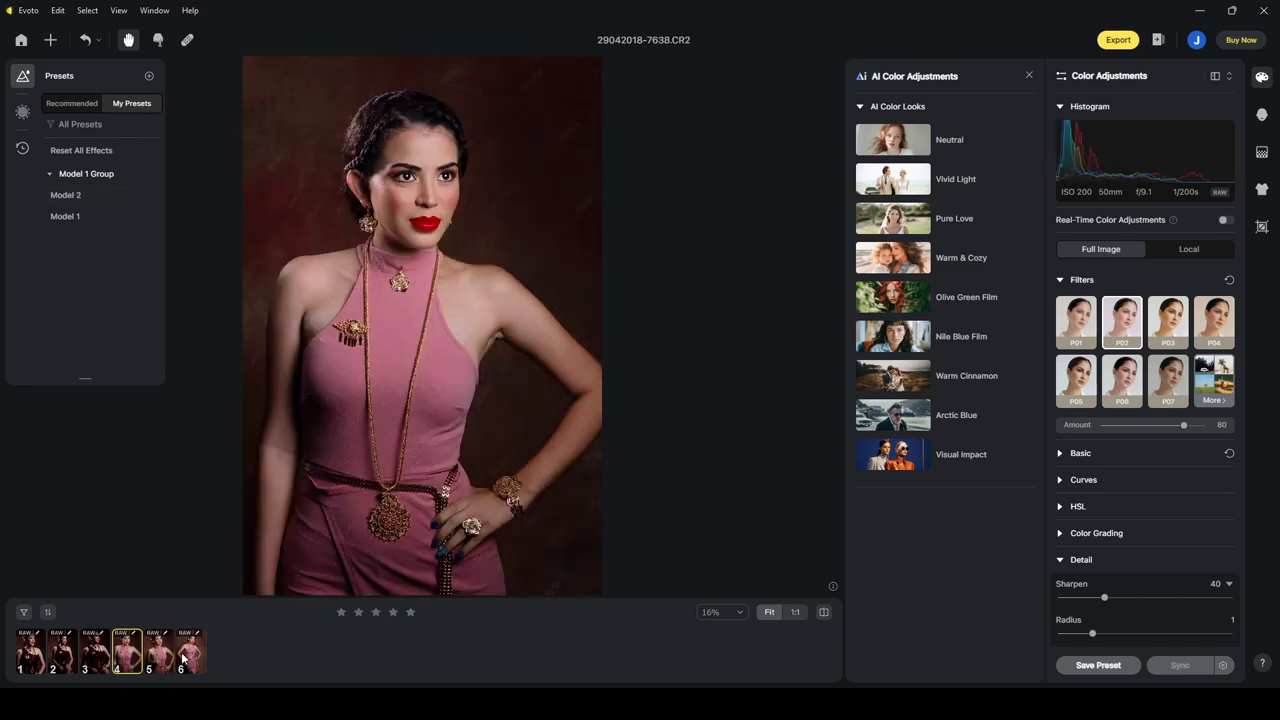
click(160, 656)
click(191, 656)
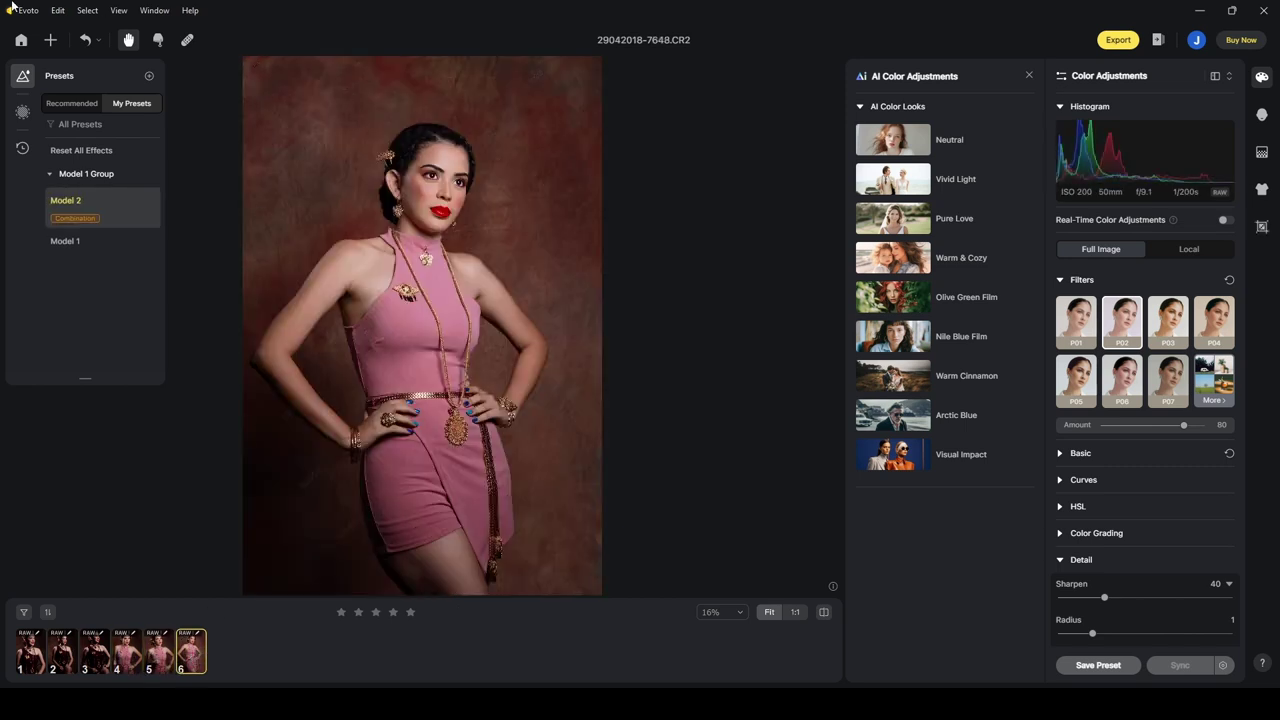
Set the local exposure of the sixth photo's background to -0.75 and inspect the portrait up close.
click(23, 77)
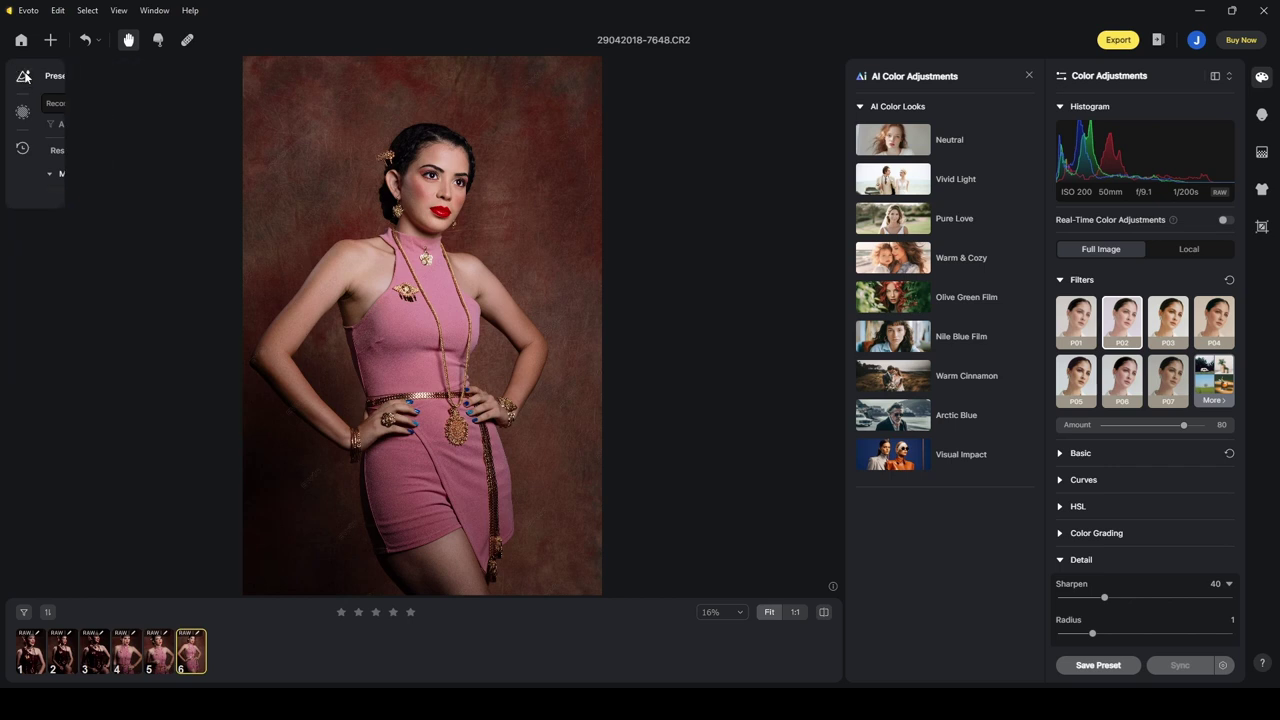
click(1075, 280)
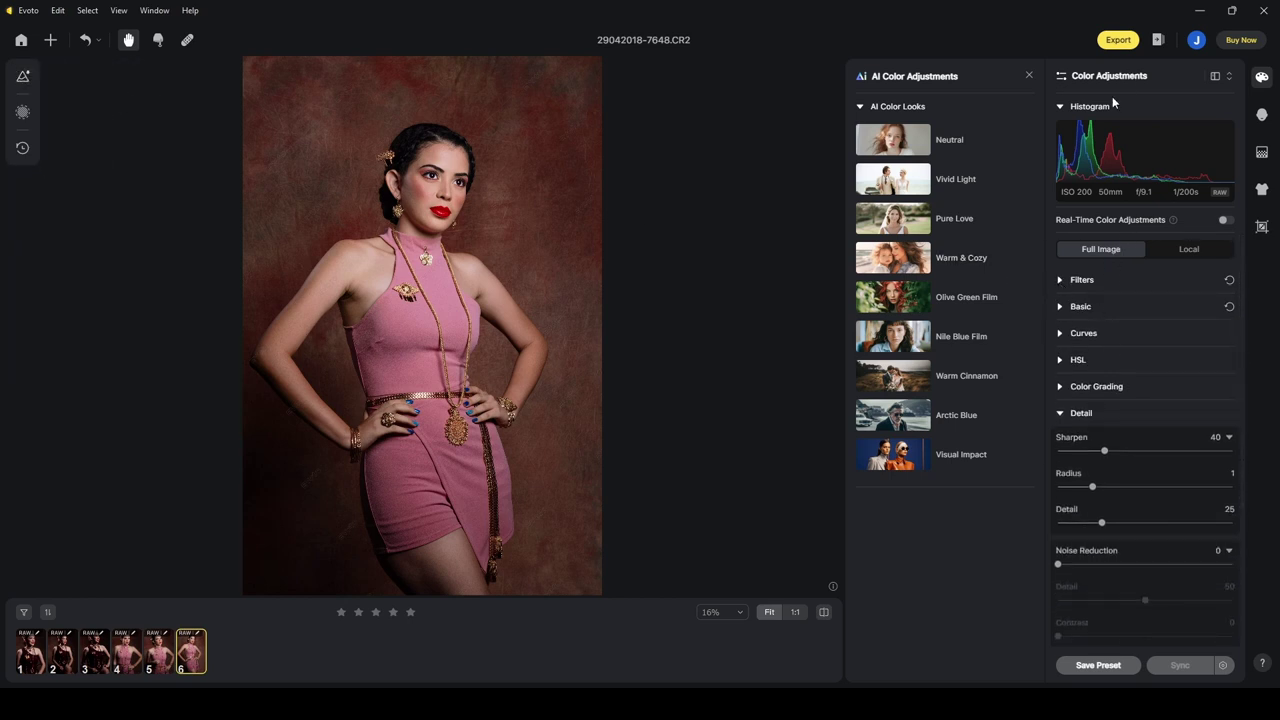
click(1185, 252)
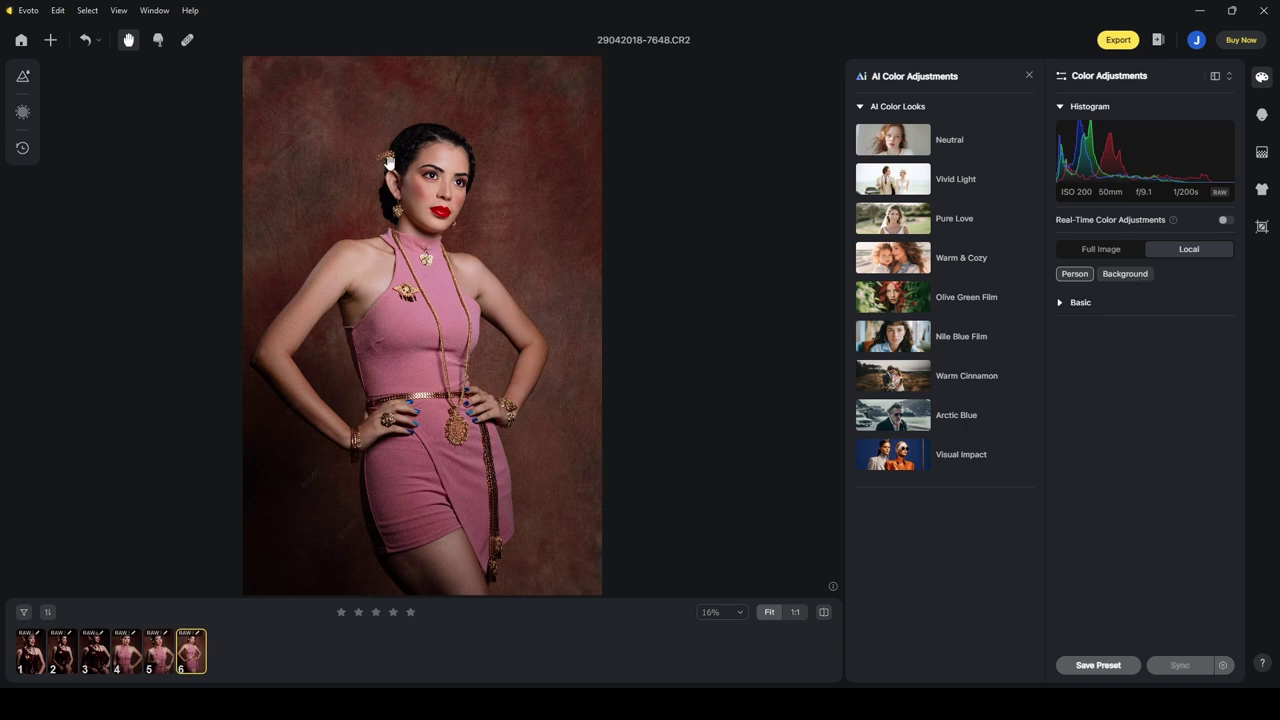
click(1120, 280)
click(1061, 302)
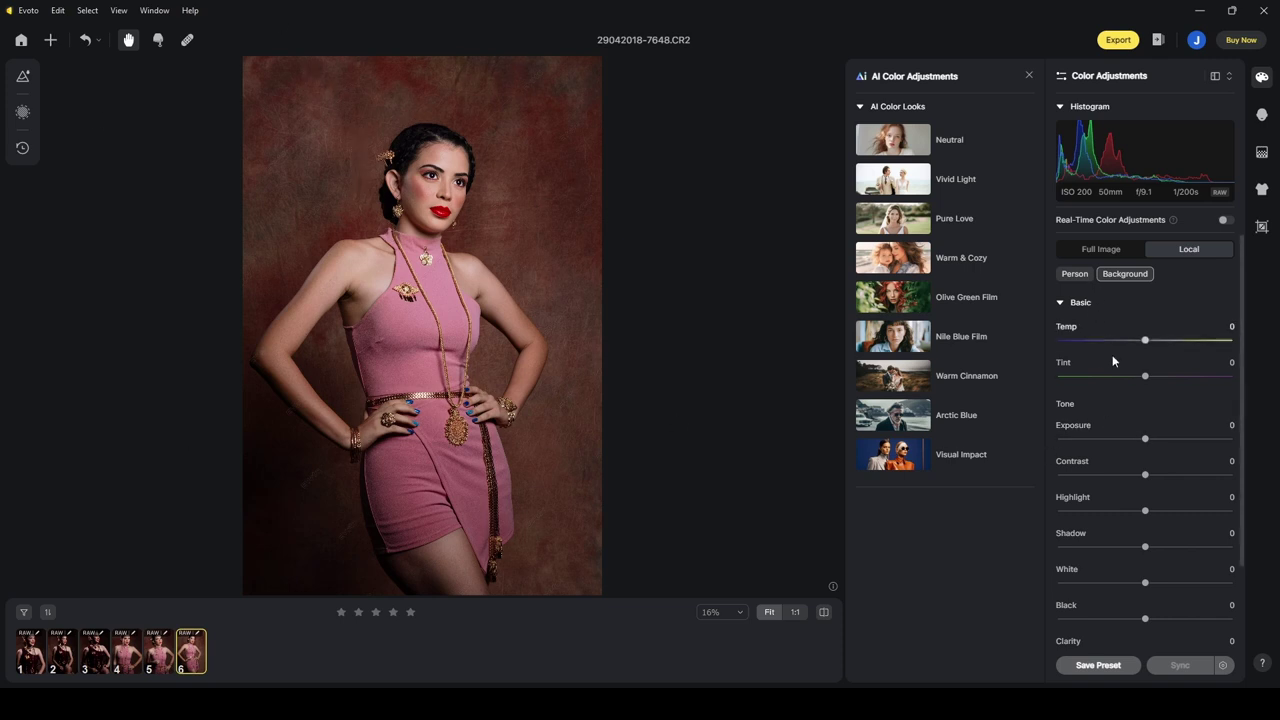
drag(1147, 440, 1144, 441)
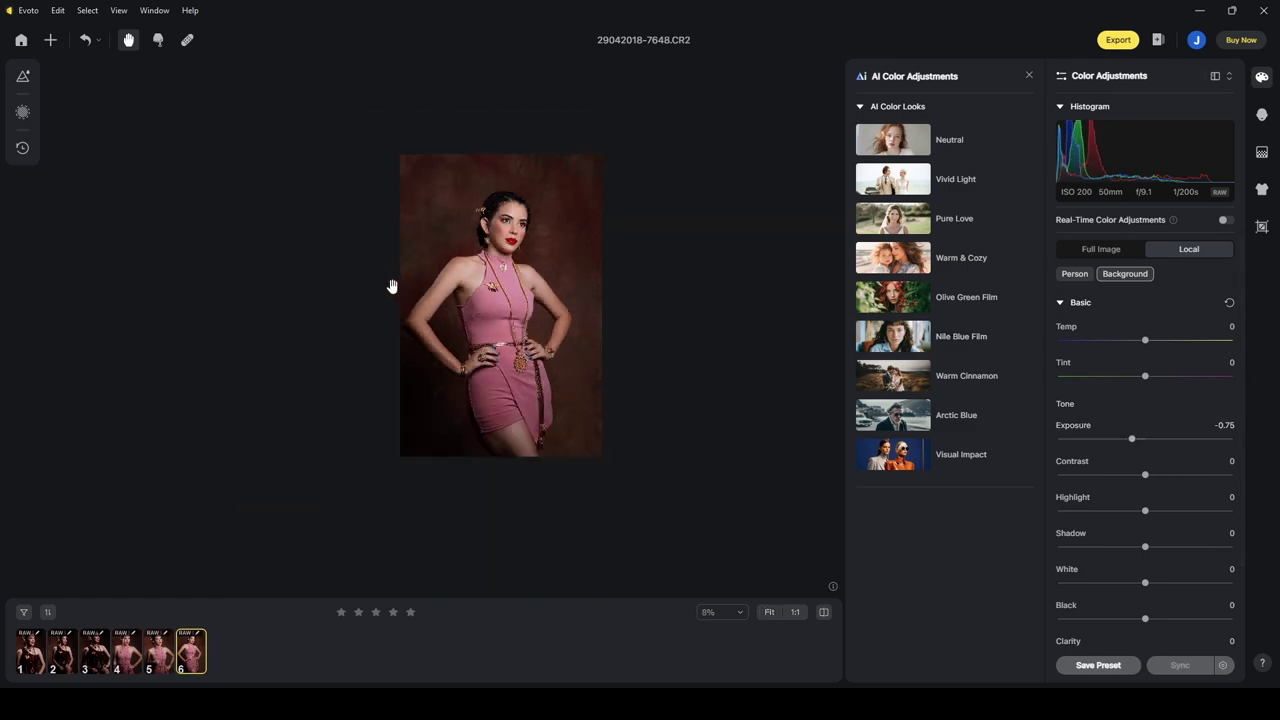
scroll(391, 283, up, 5)
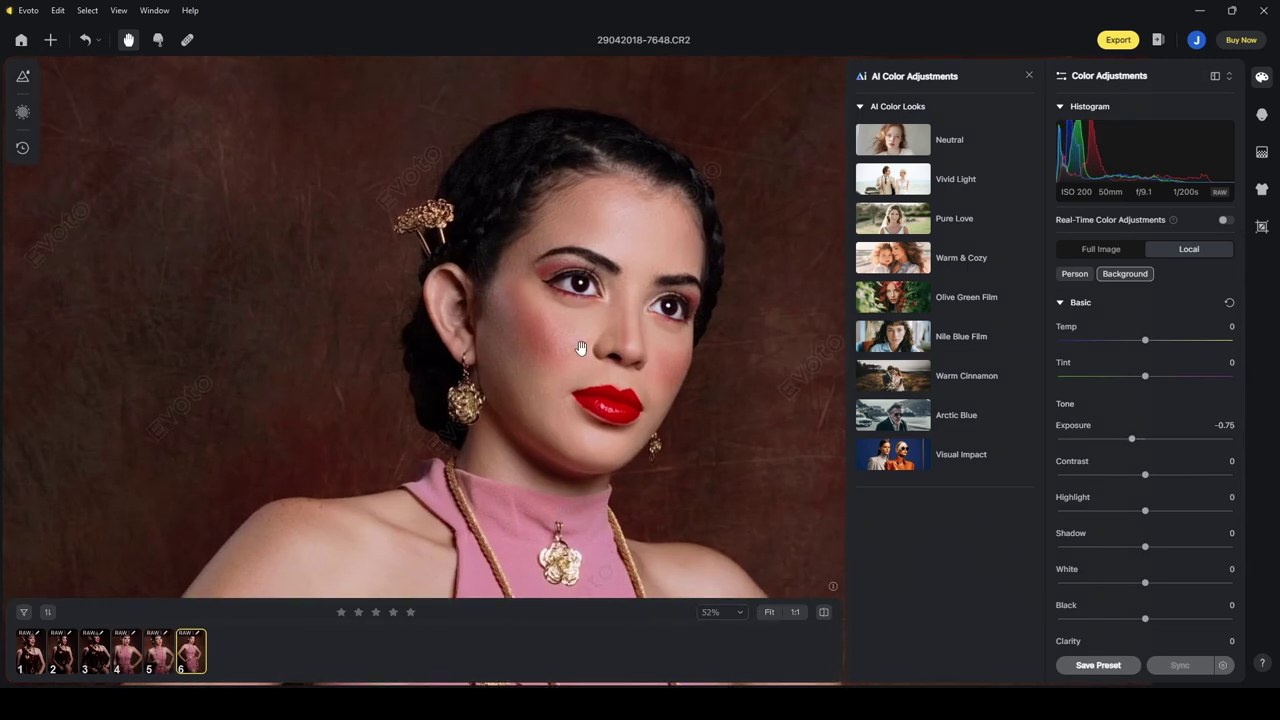
drag(505, 345, 449, 286)
drag(573, 316, 470, 320)
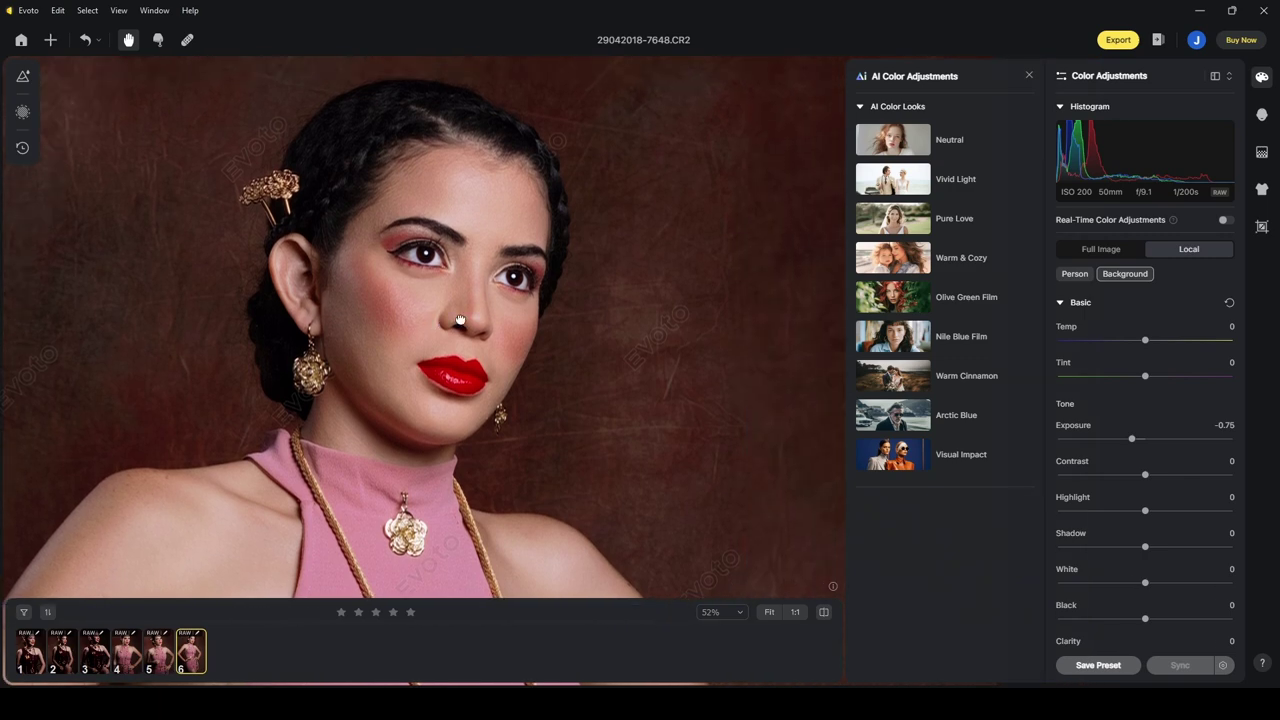
click(1060, 305)
scroll(534, 363, down, 5)
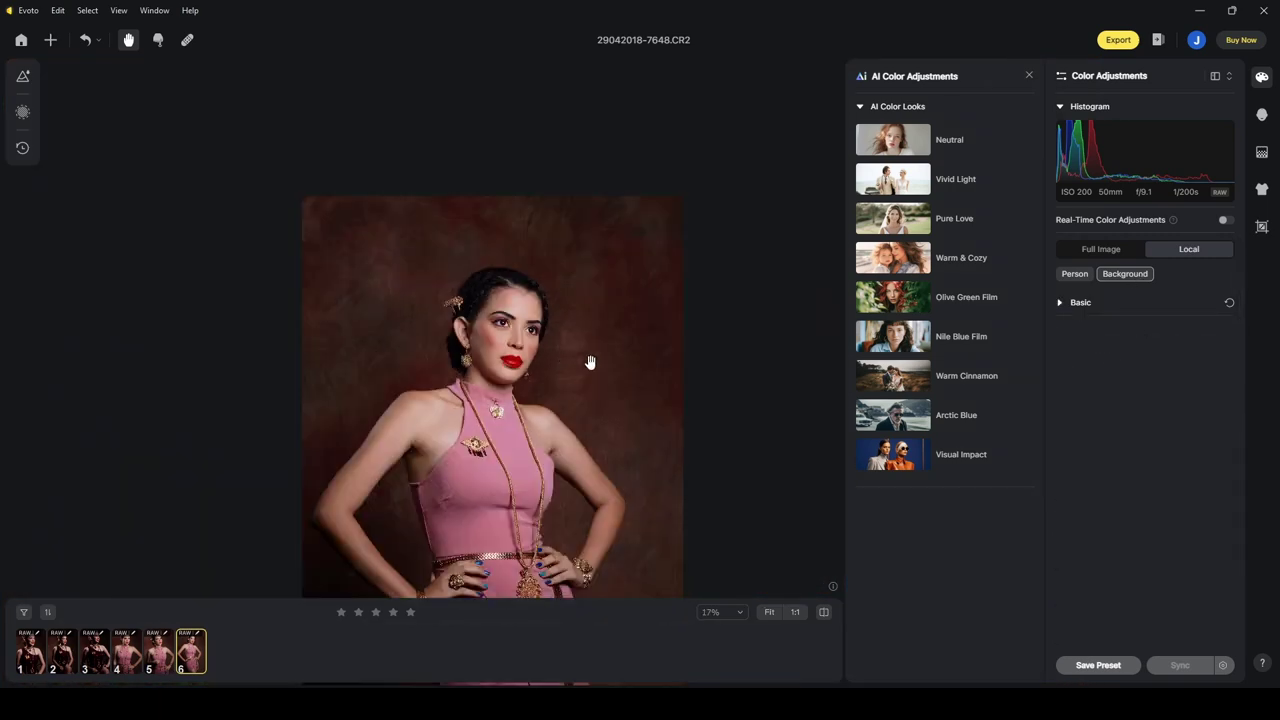
Set the Gentle Smile facial expression to 14 for the woman in the sixth photo.
click(1262, 117)
scroll(545, 224, up, 5)
drag(545, 224, 538, 301)
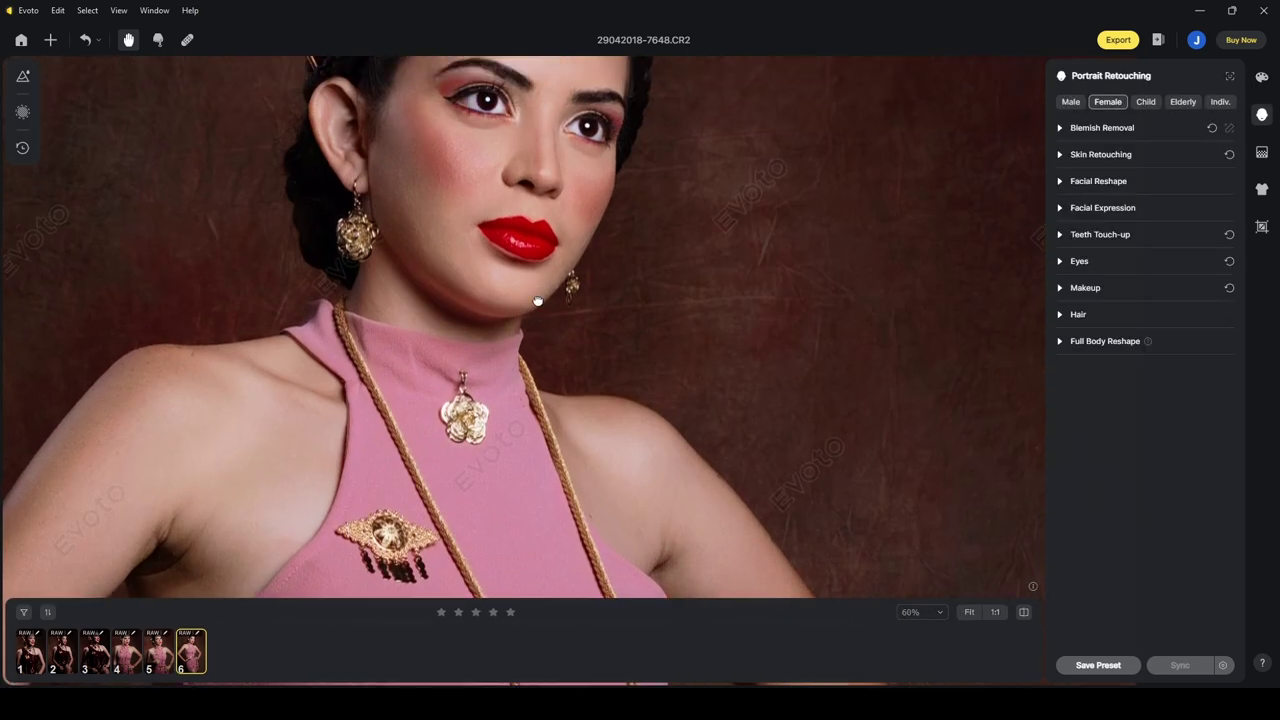
click(1061, 210)
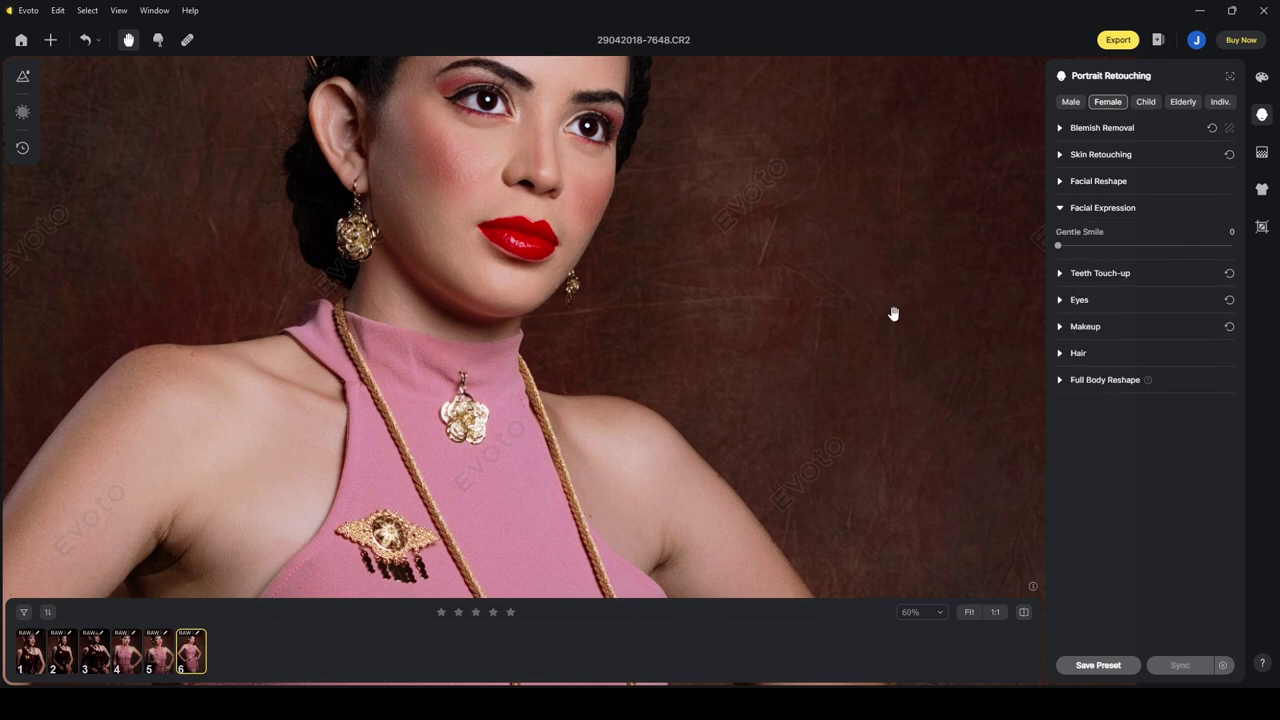
scroll(545, 240, down, 4)
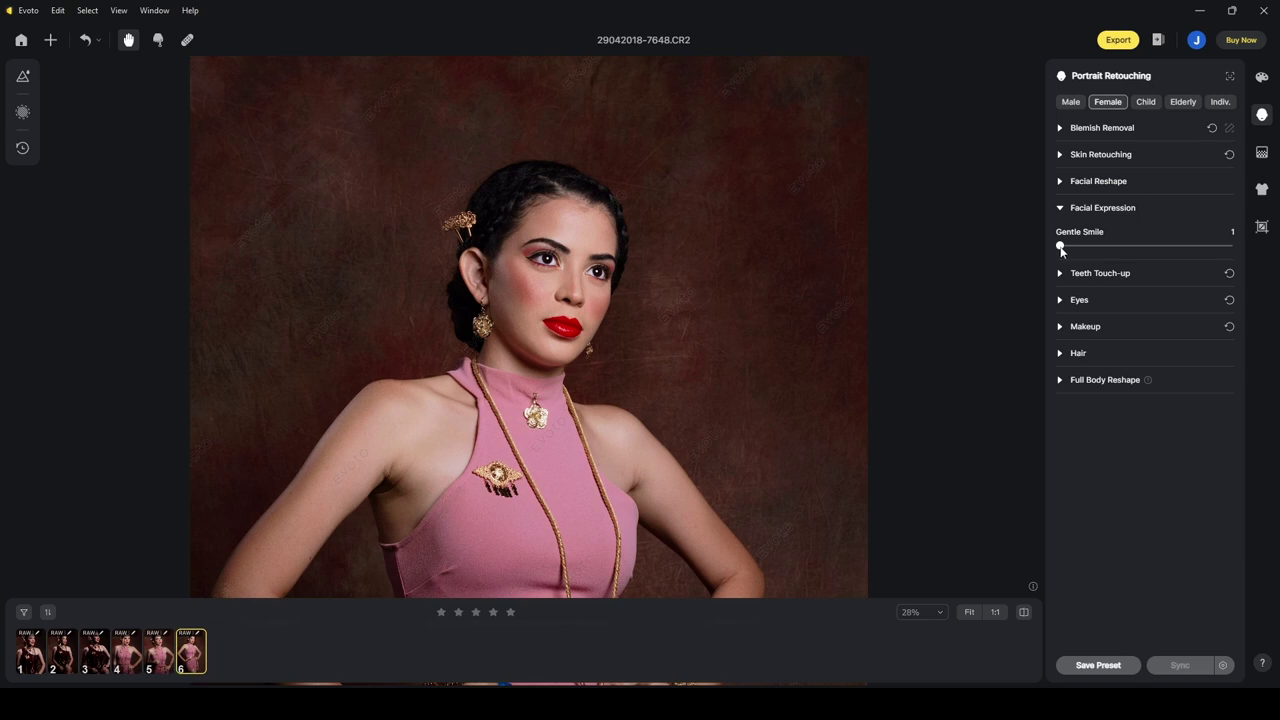
mouse_move(1109, 246)
mouse_down()
mouse_move(1137, 246)
mouse_move(1091, 246)
mouse_move(1110, 246)
mouse_up()
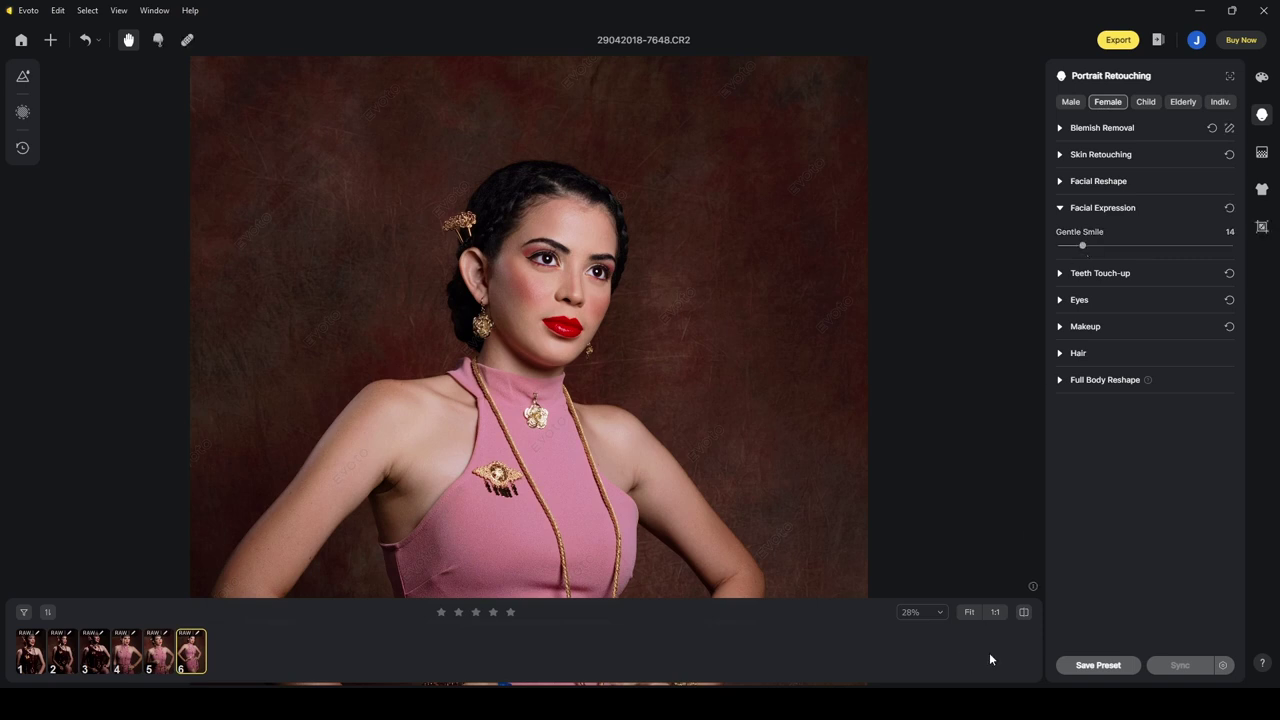
Set De-wrinkle Clothing to 100 for the pink dress in the sixth photo.
click(1025, 612)
scroll(706, 391, down, 3)
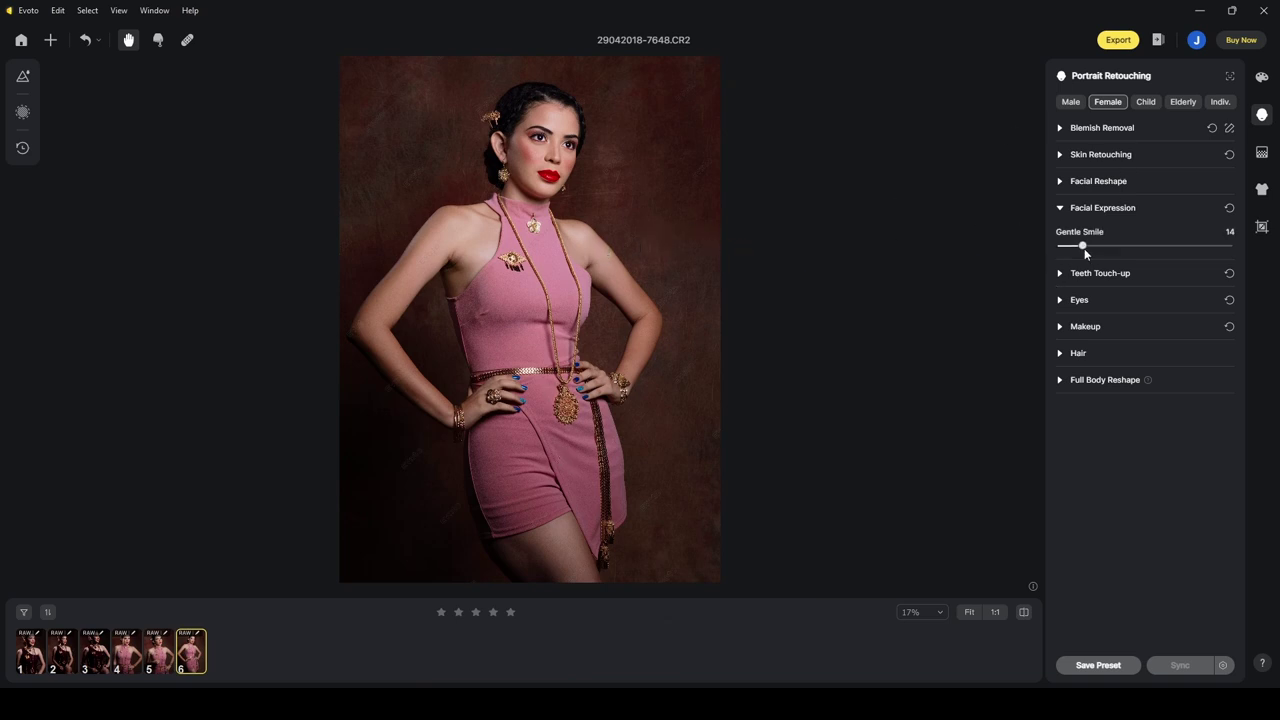
click(1060, 210)
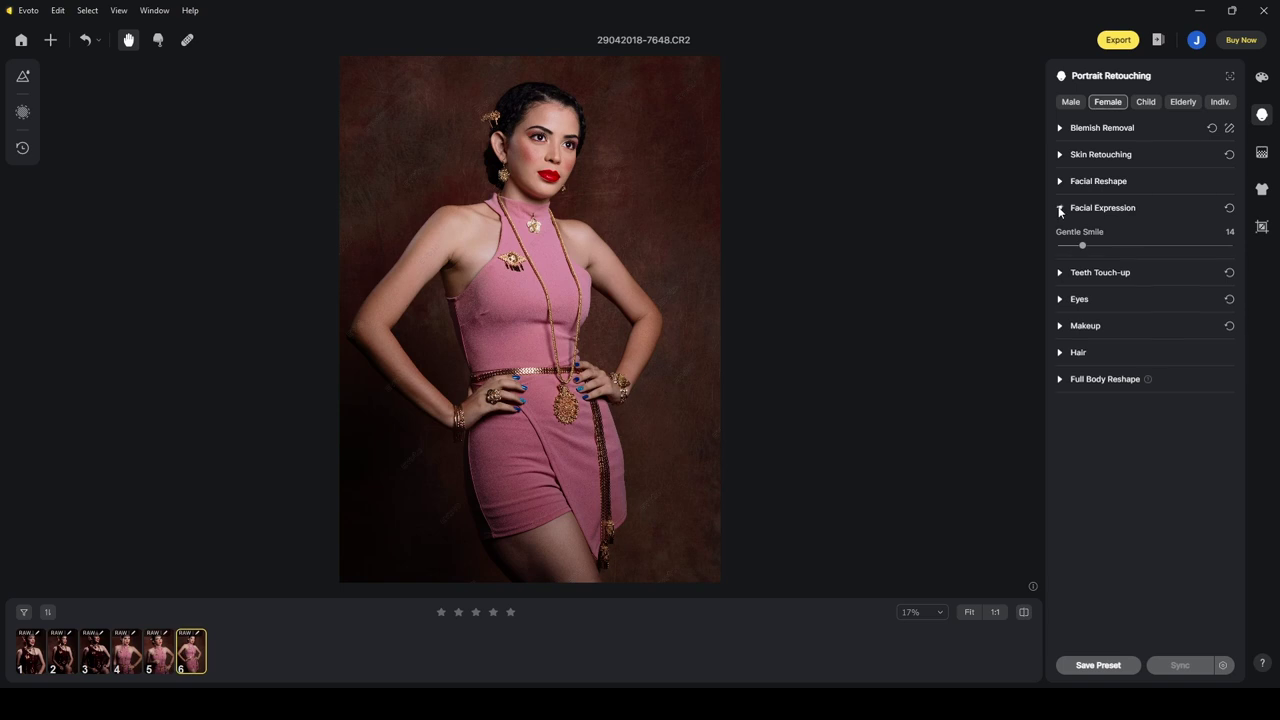
click(1262, 192)
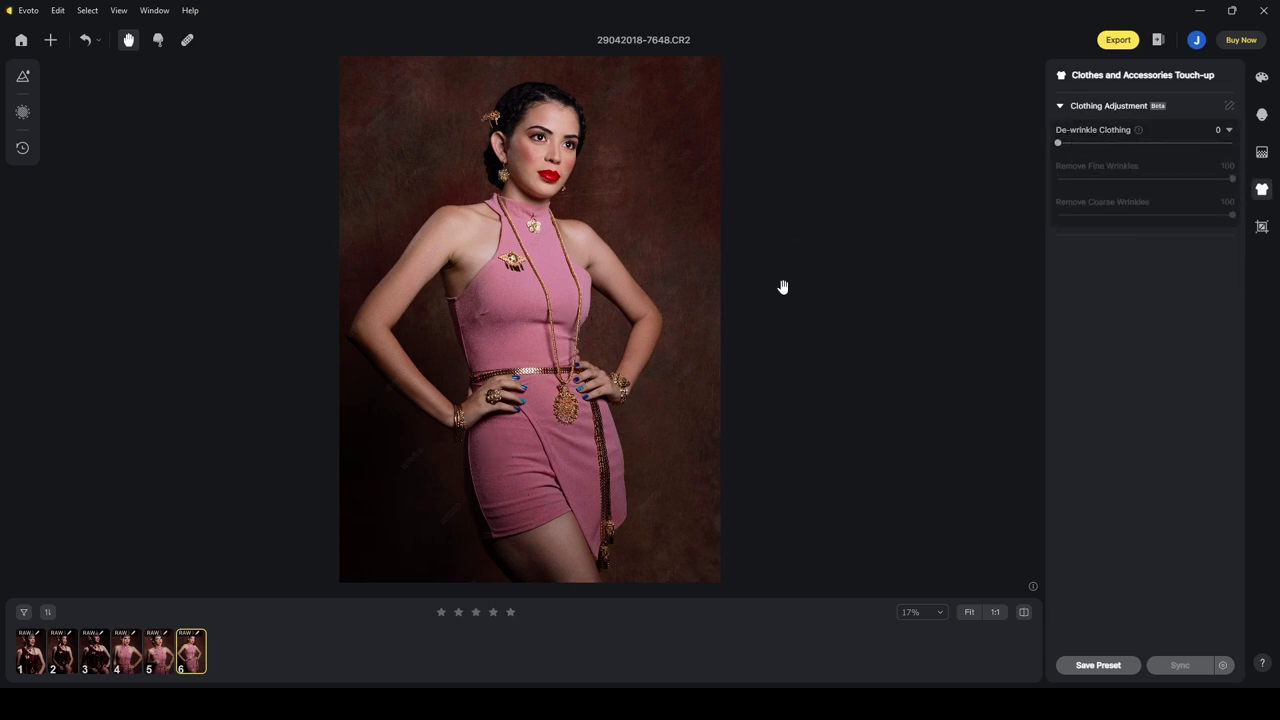
drag(1059, 146, 1233, 143)
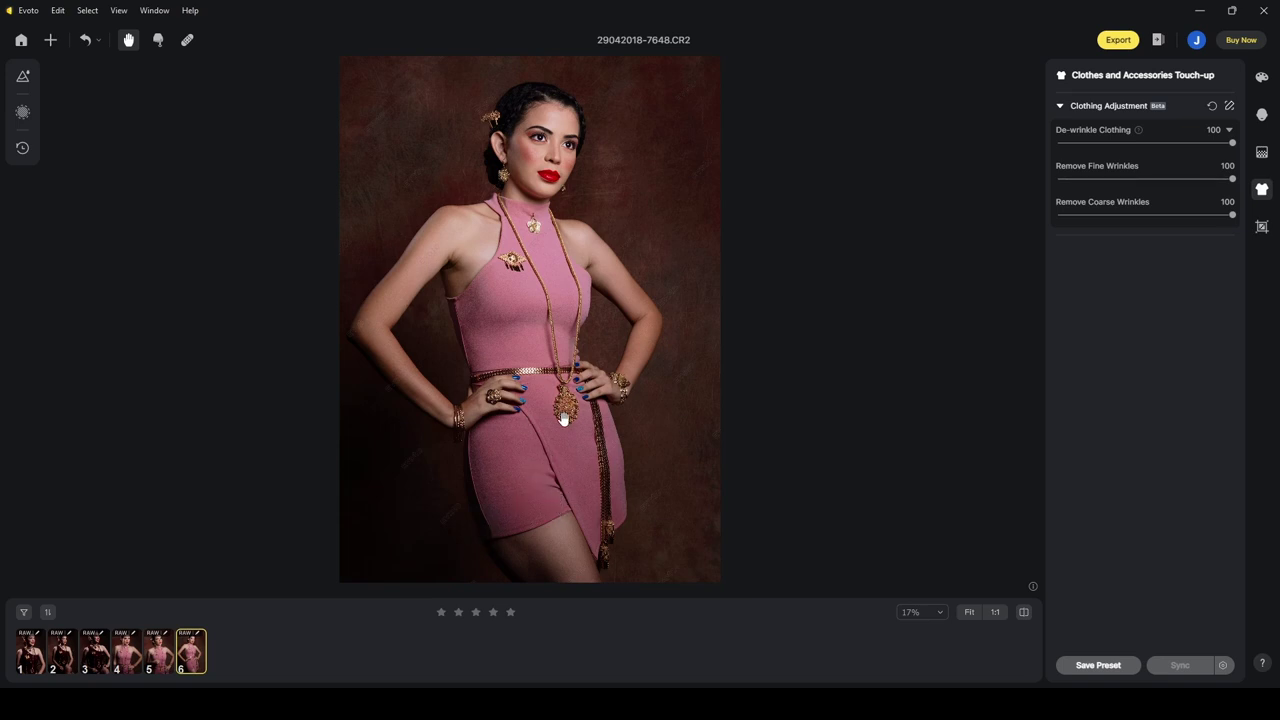
Examine the de-wrinkled pink dress in the sixth photo, both up close and in the full frame.
scroll(563, 419, up, 3)
drag(563, 420, 559, 376)
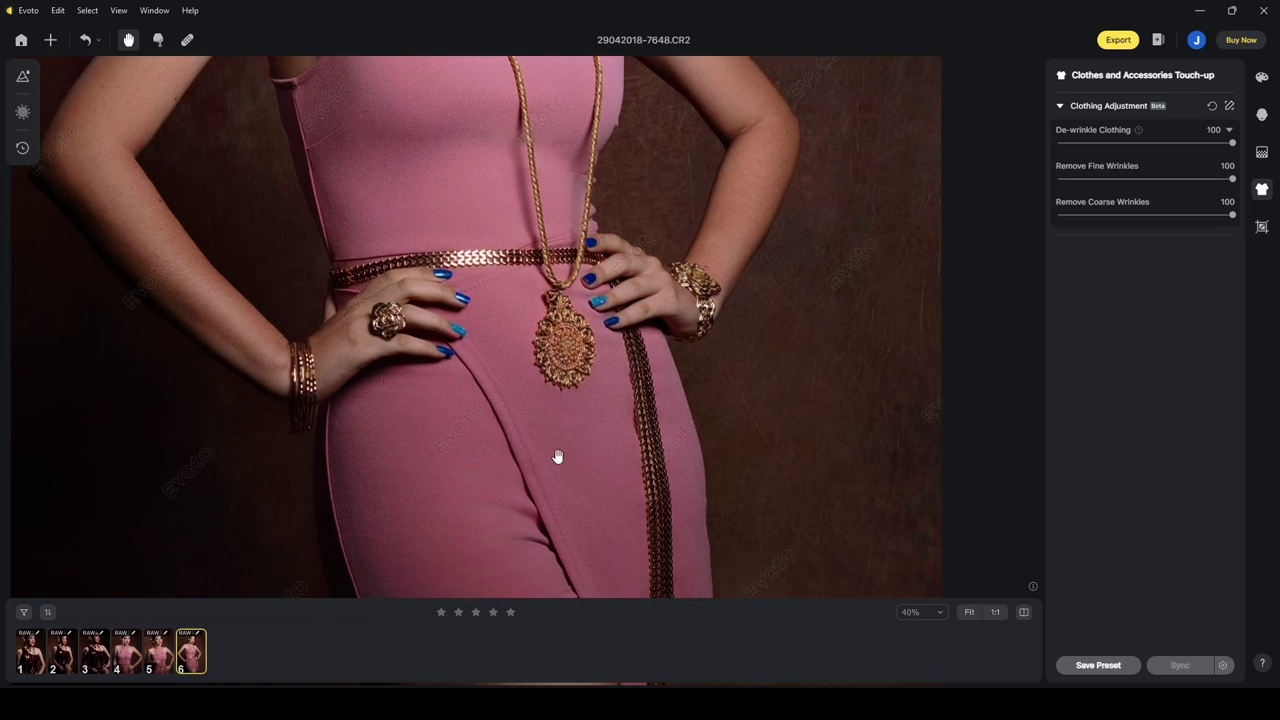
scroll(570, 388, down, 2)
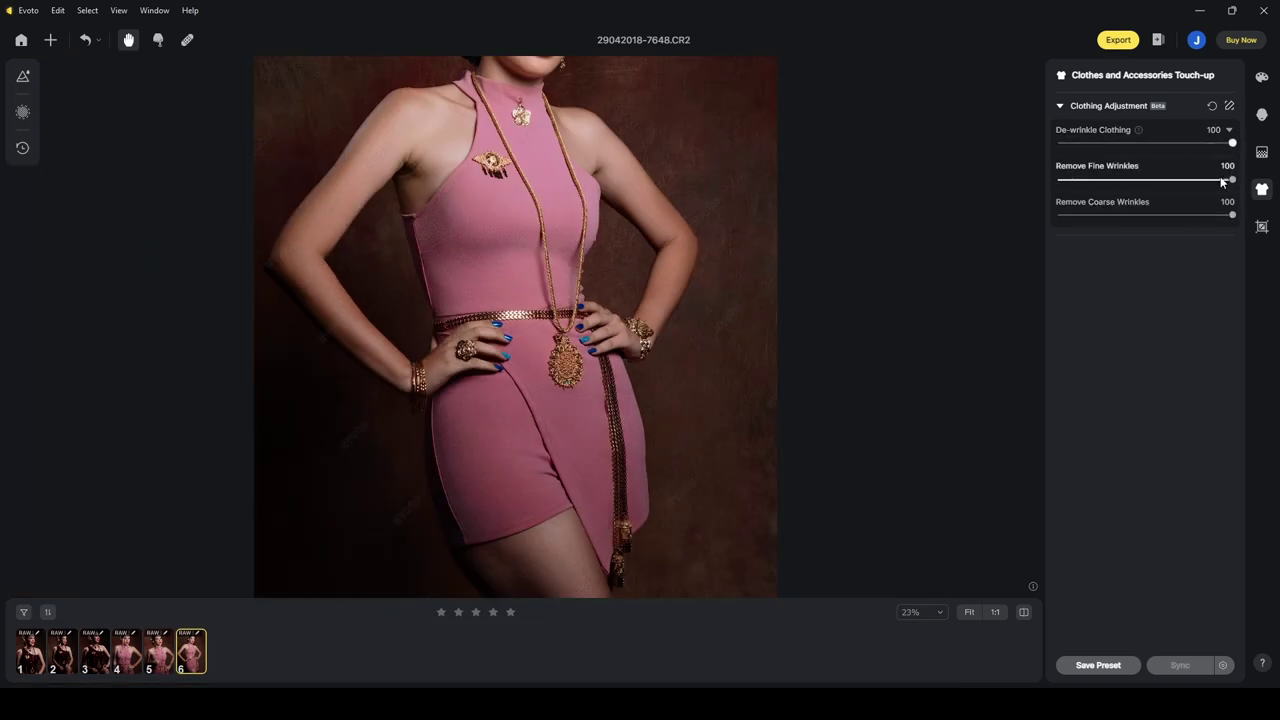
mouse_move(1231, 180)
mouse_down()
mouse_move(1114, 181)
mouse_move(1238, 189)
mouse_up()
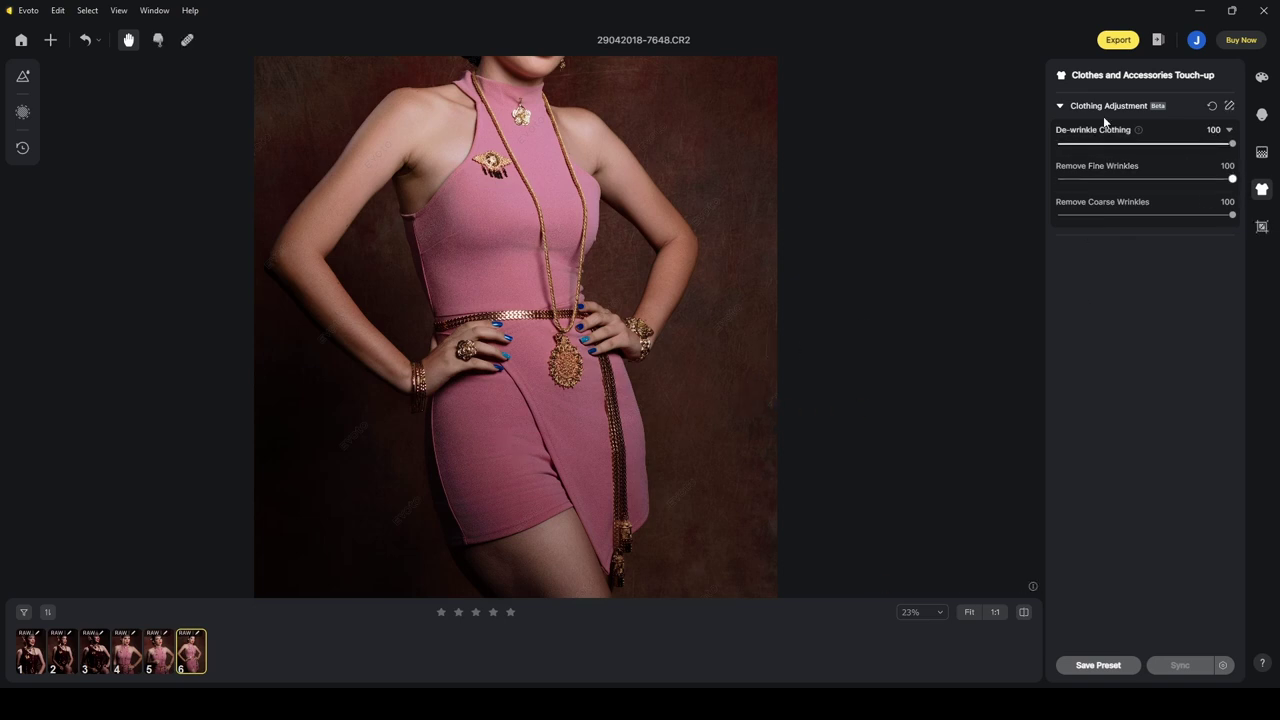
scroll(535, 318, down, 3)
scroll(535, 318, up, 3)
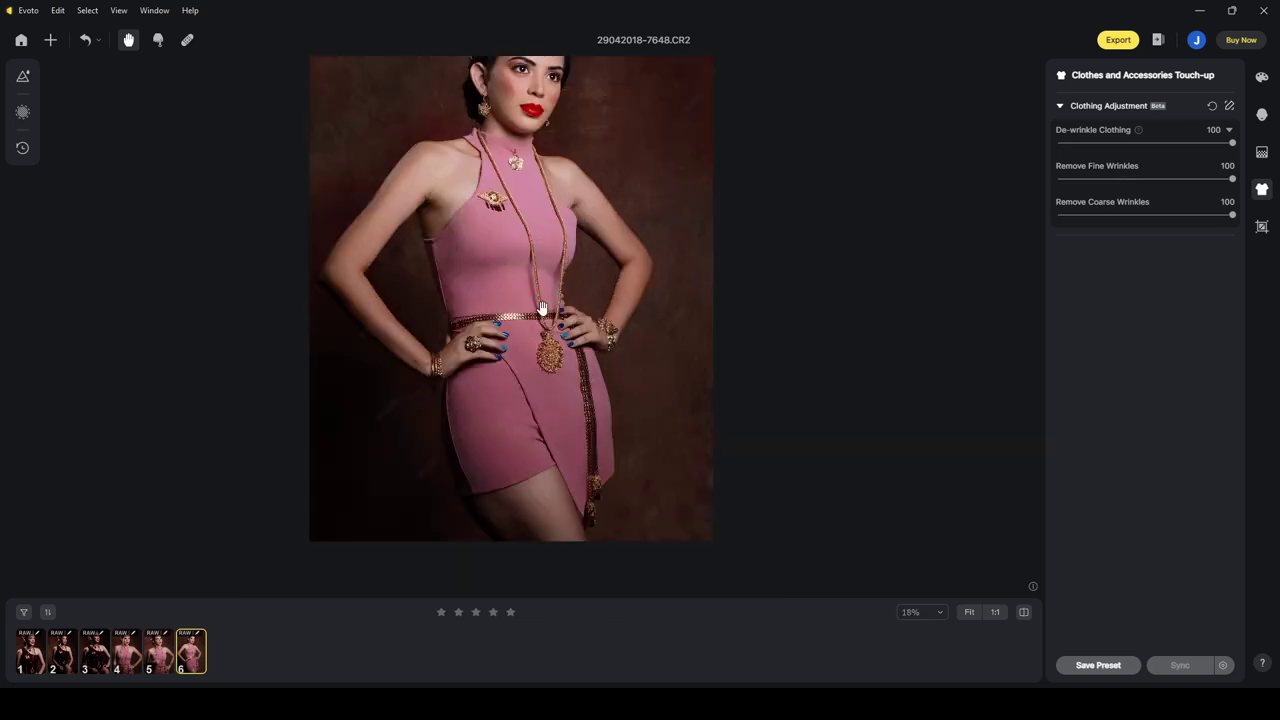
scroll(540, 282, down, 2)
drag(536, 343, 514, 413)
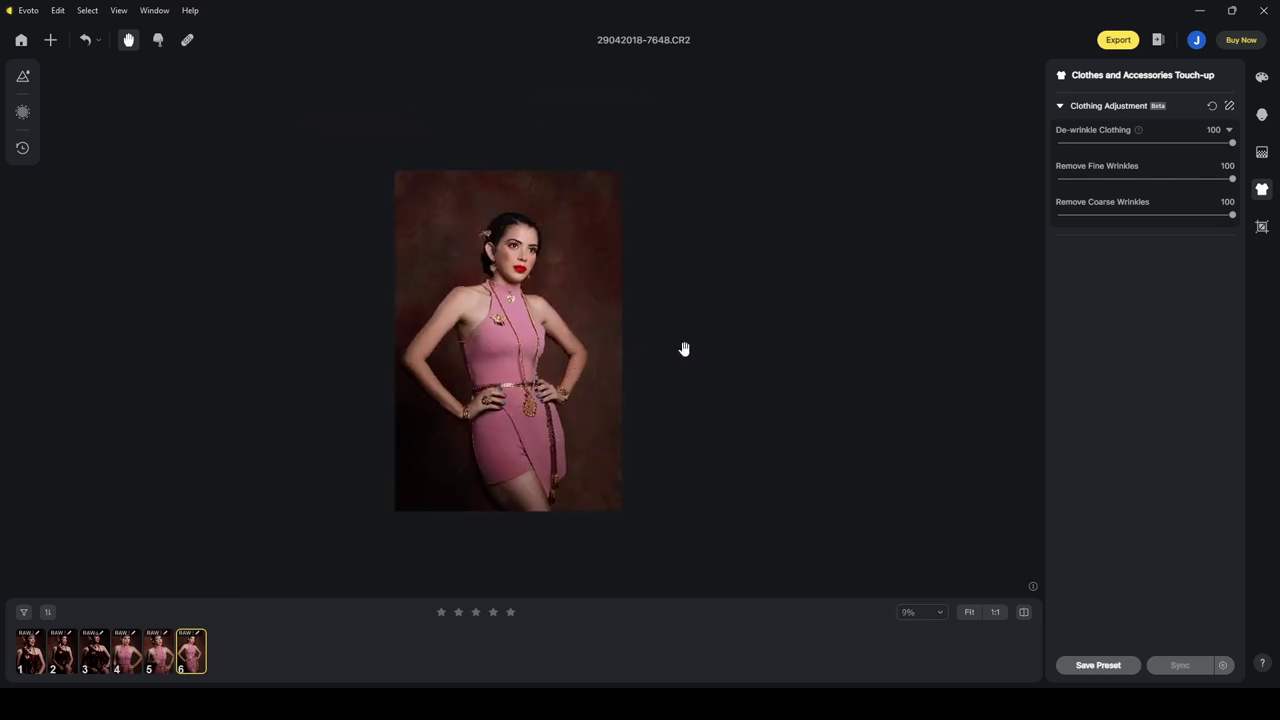
scroll(545, 412, up, 2)
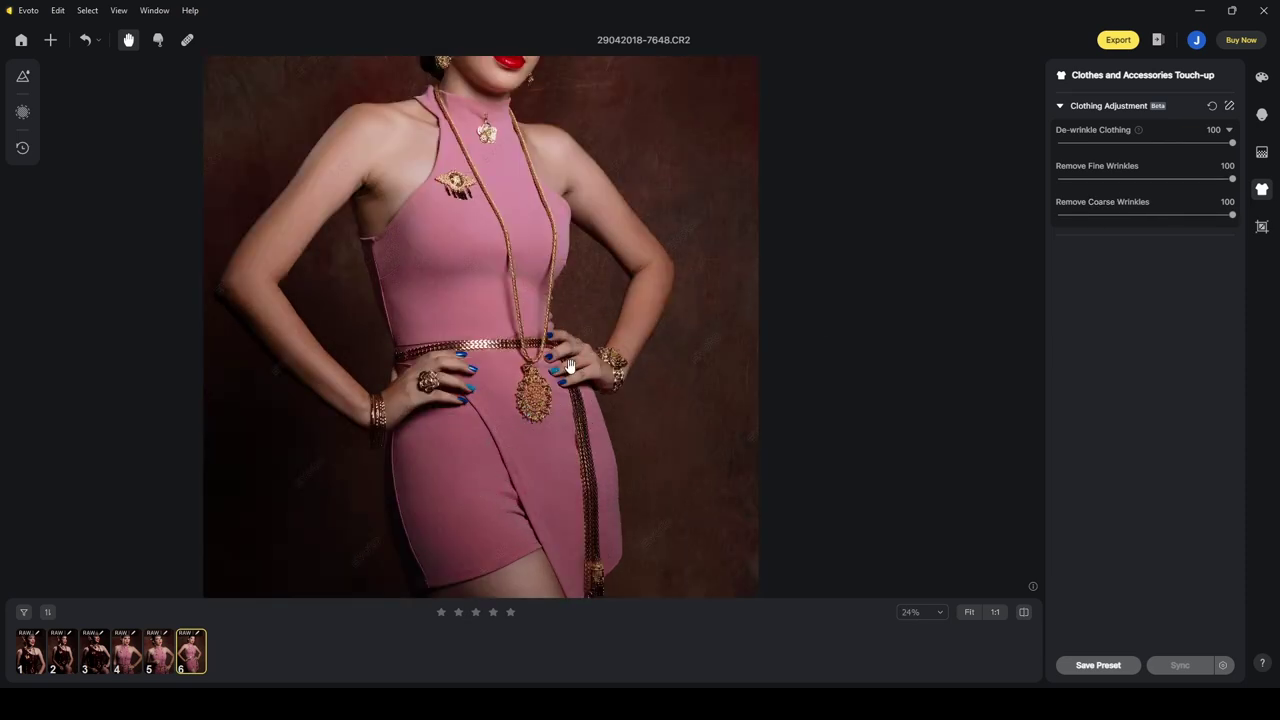
scroll(507, 356, down, 2)
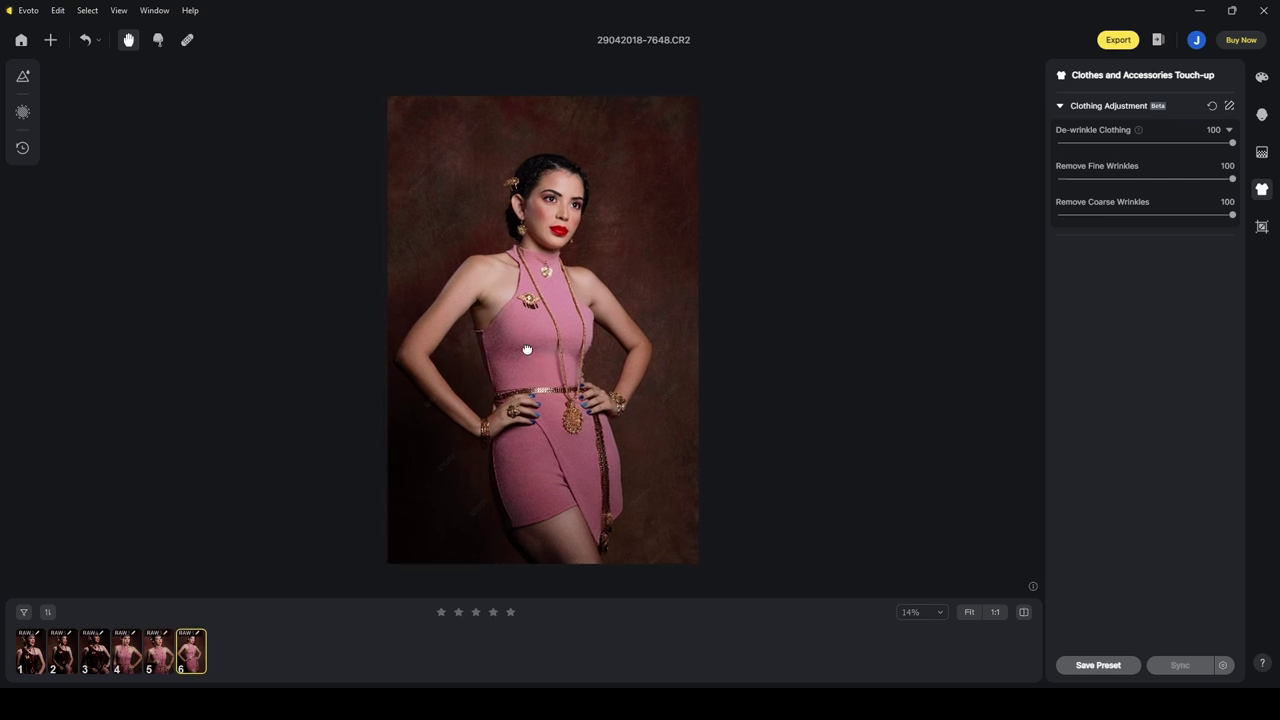
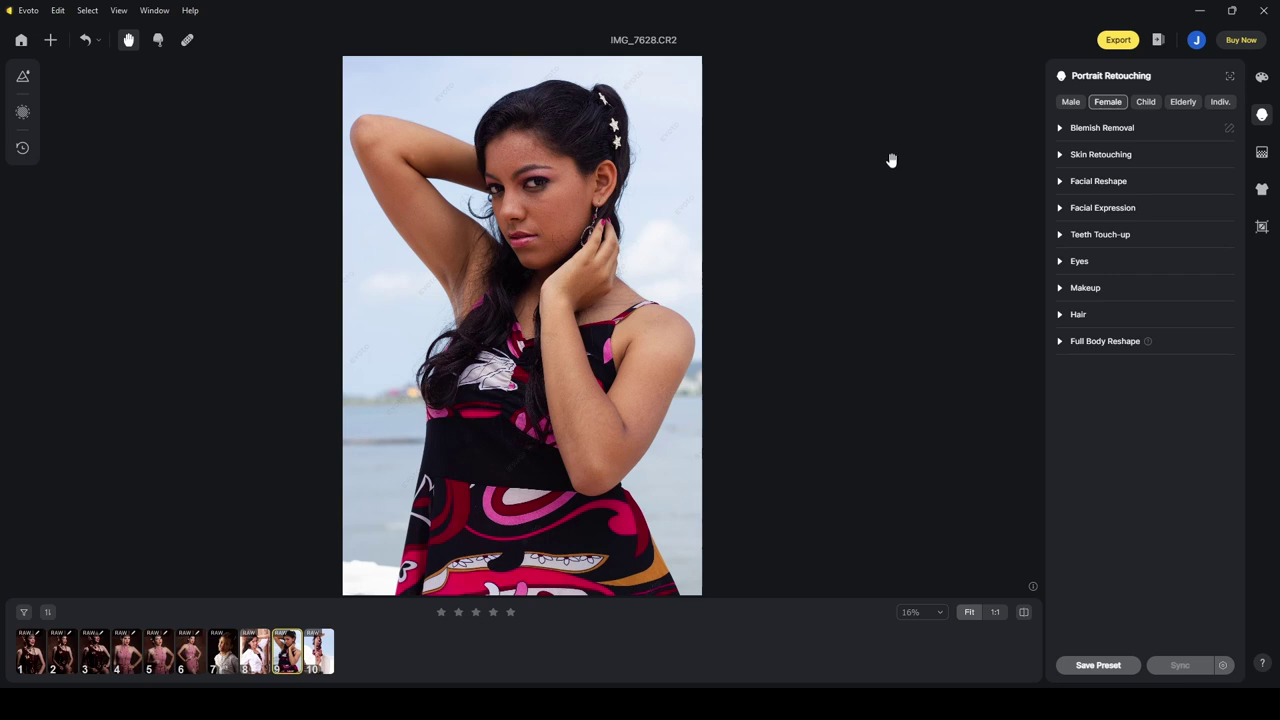
Apply the recommended Glowing 01 preset to the ninth photo, the woman by the sea, and close the preset list.
click(23, 76)
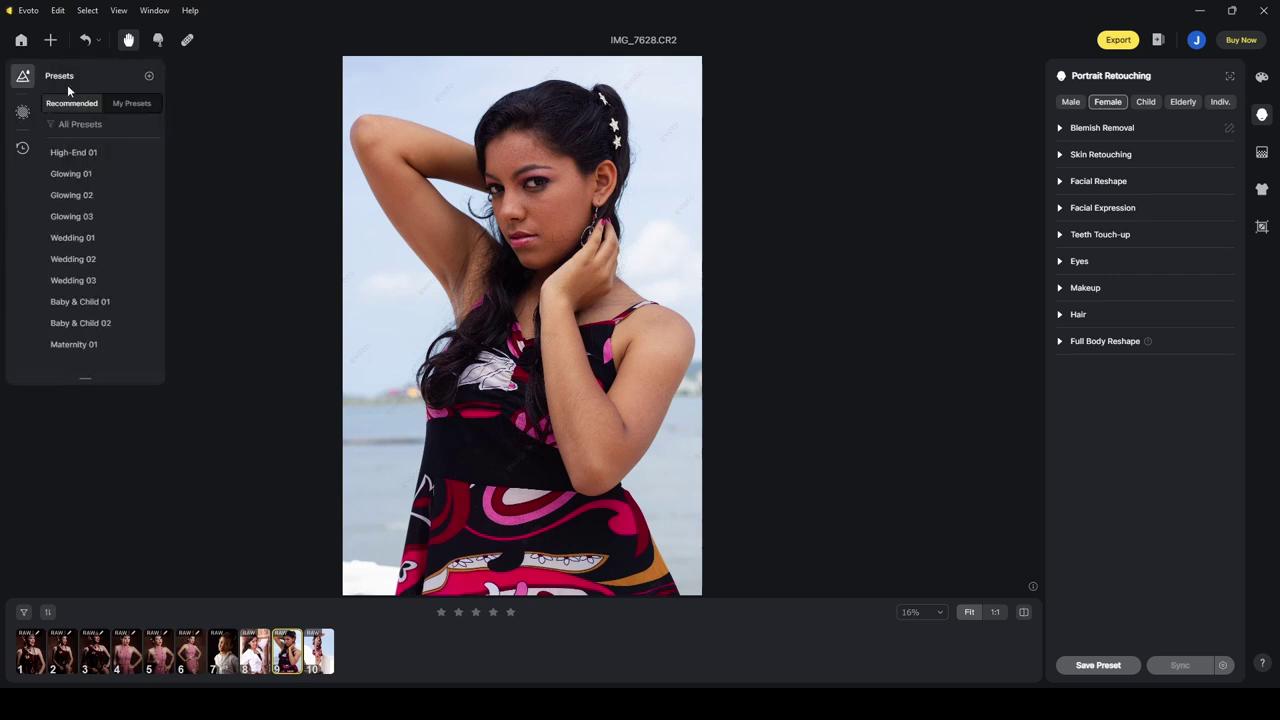
click(80, 197)
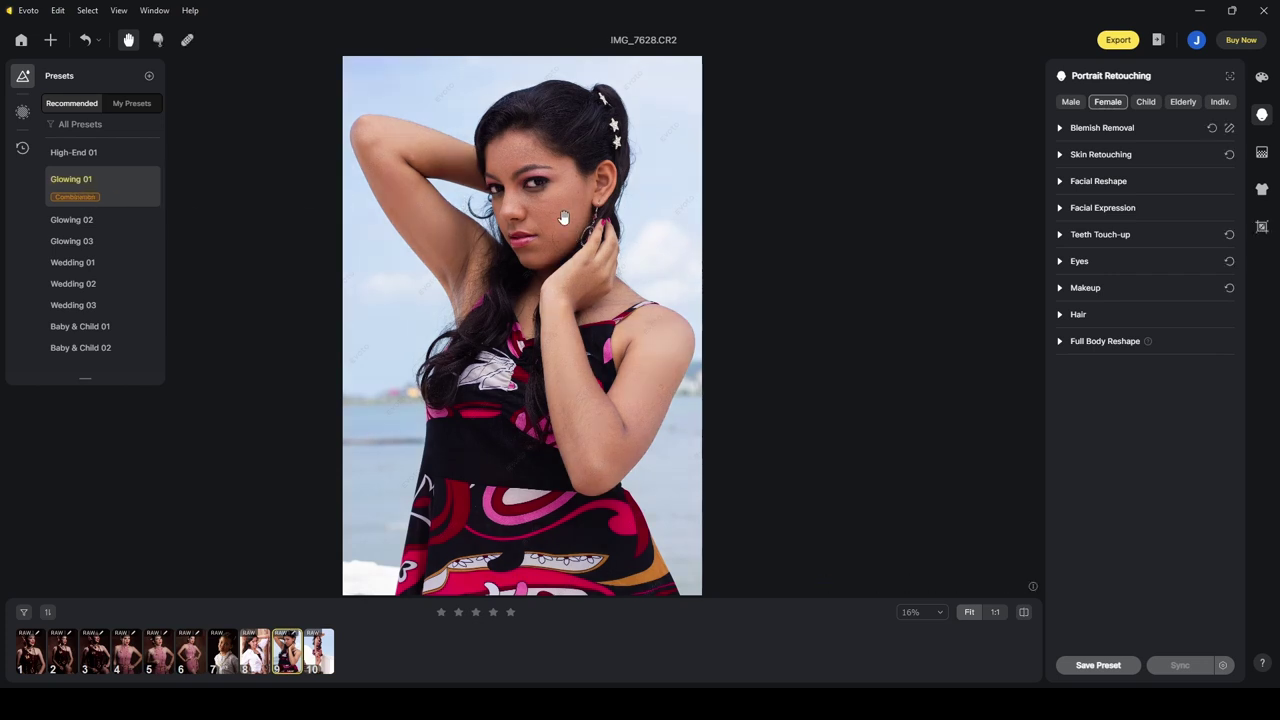
scroll(583, 201, up, 1)
scroll(583, 201, up, 1)
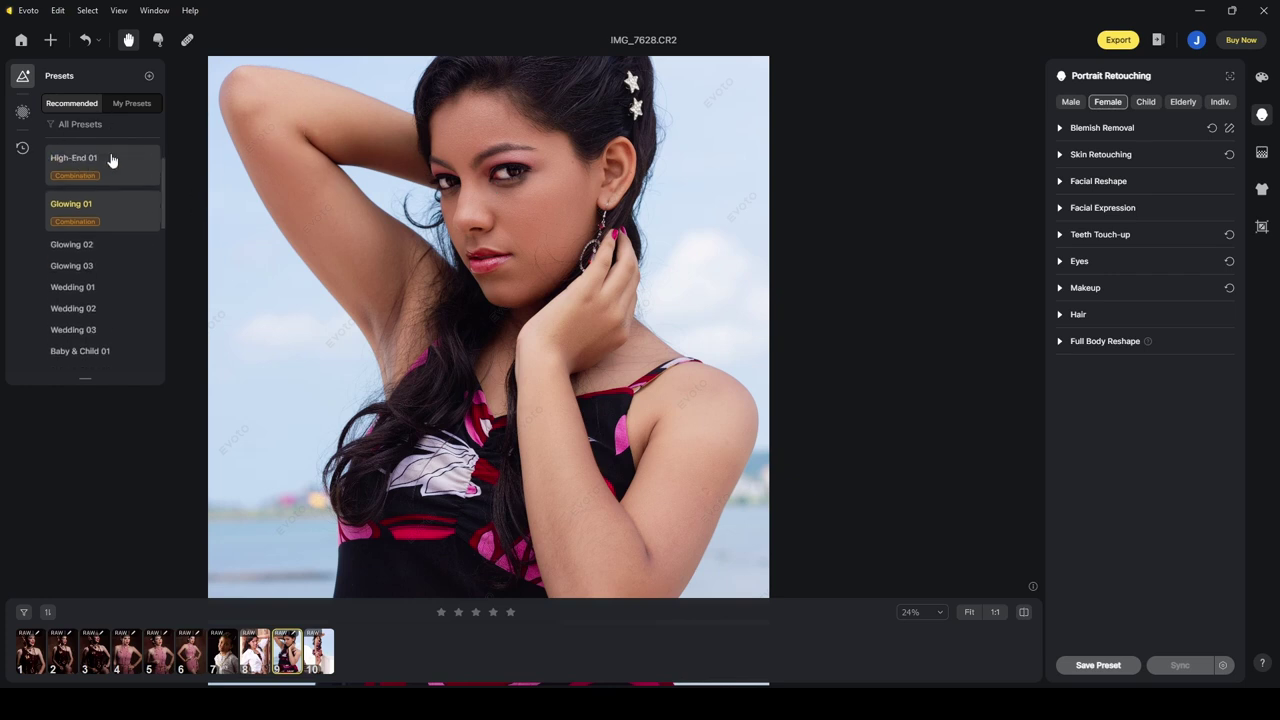
click(21, 79)
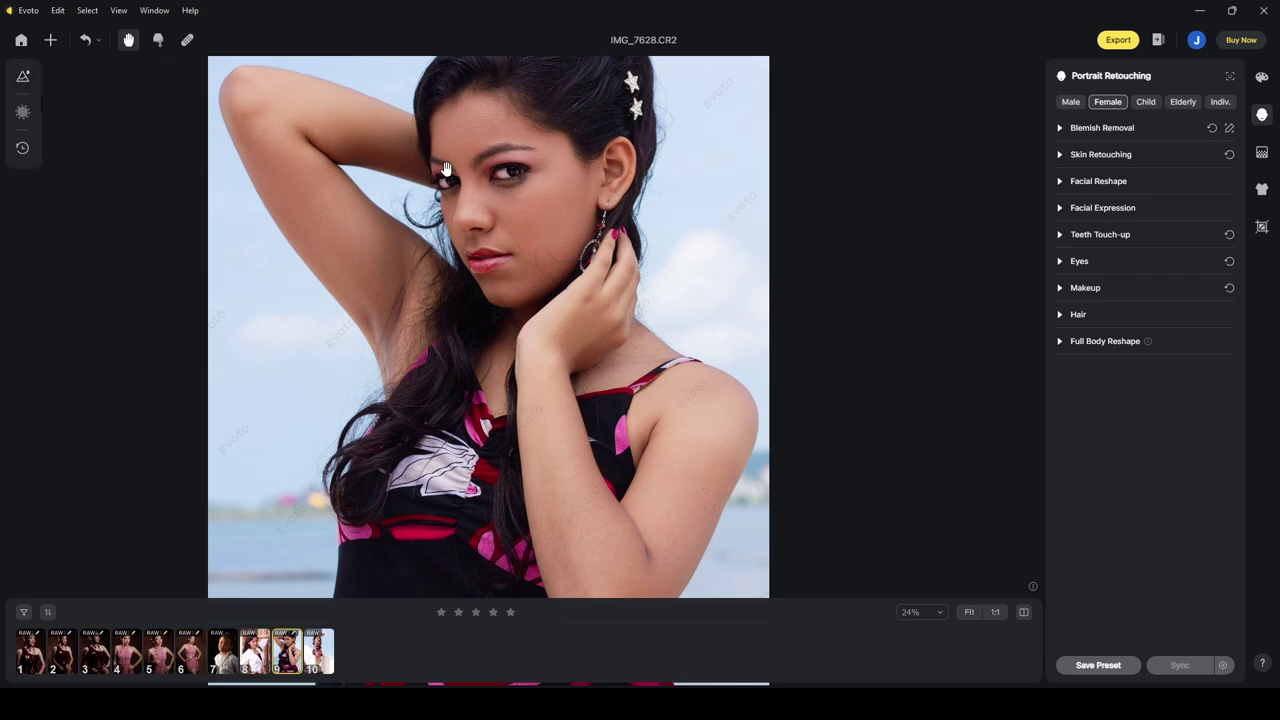
Set Remove Stray Hairs to 100 for the woman in the ninth photo.
scroll(631, 258, up, 2)
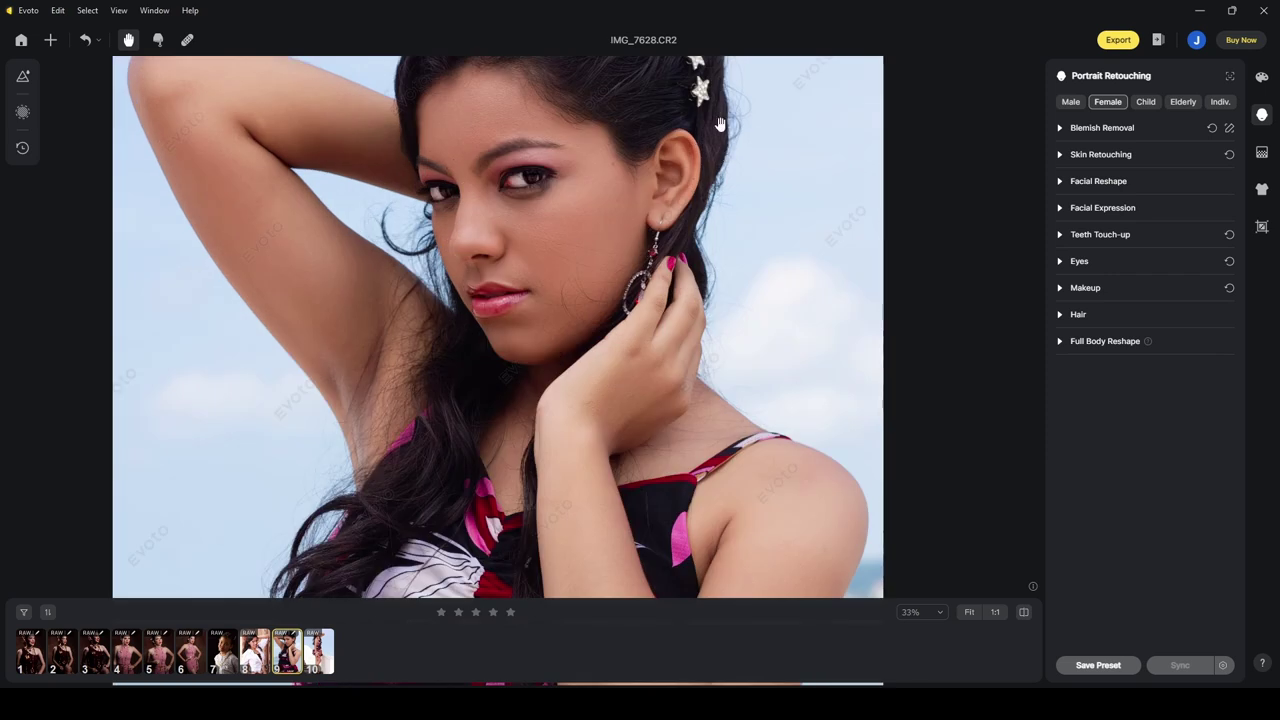
drag(599, 295, 568, 280)
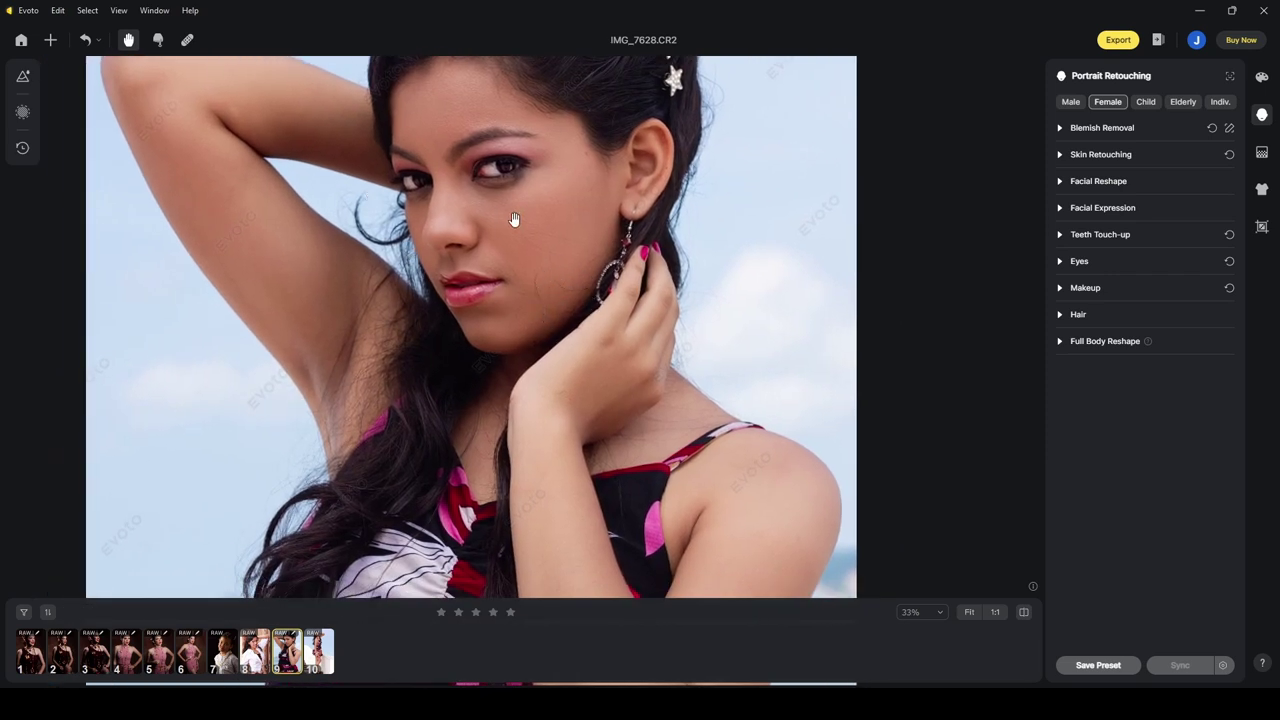
drag(515, 221, 549, 323)
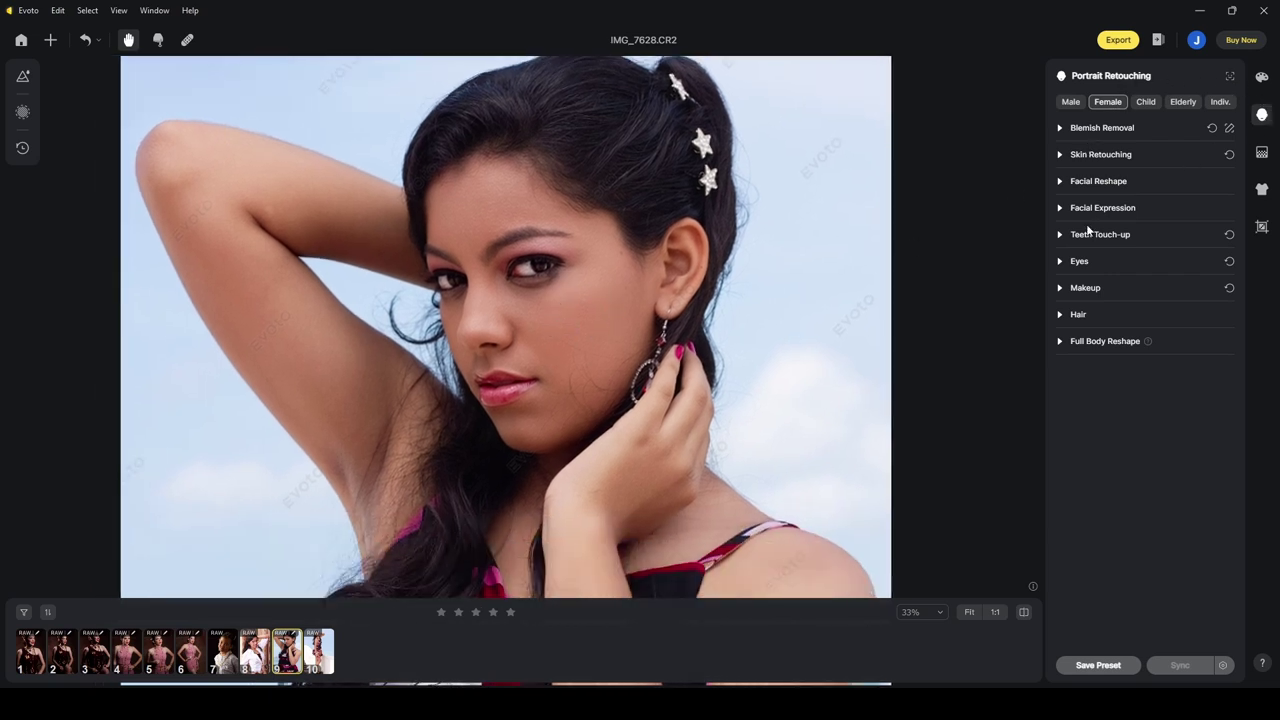
click(1060, 314)
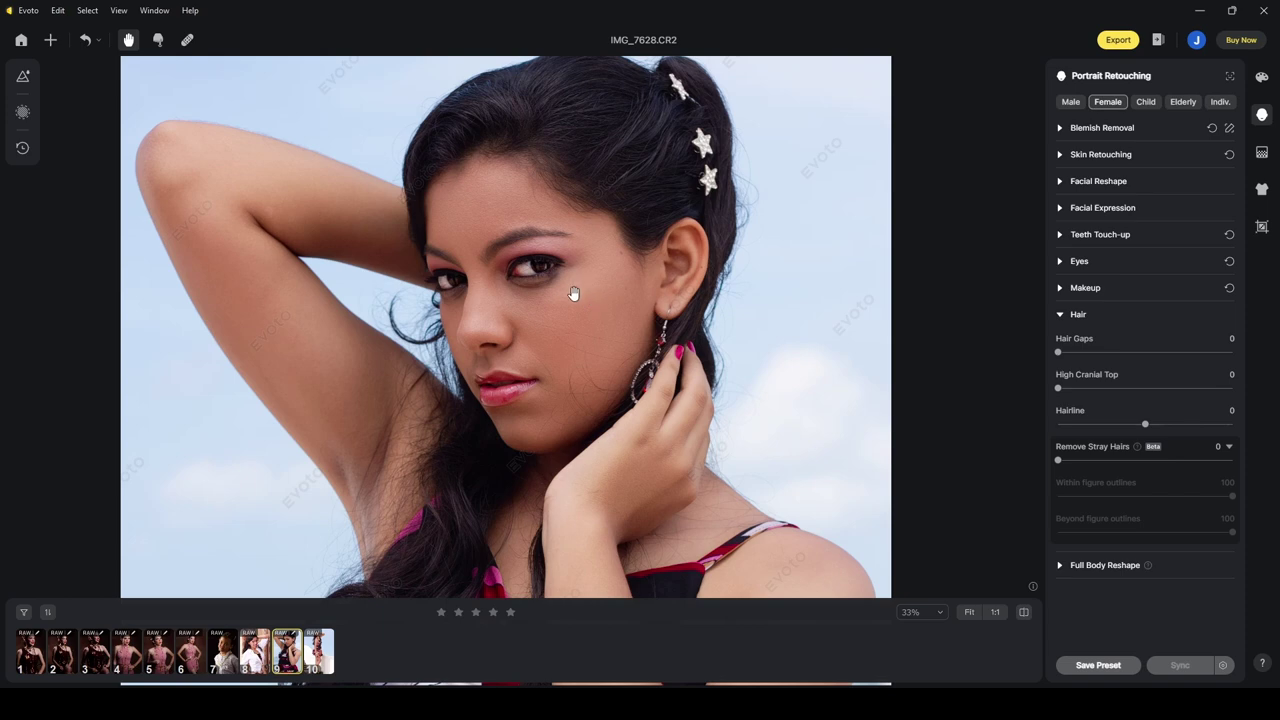
drag(580, 297, 584, 347)
scroll(571, 300, up, 3)
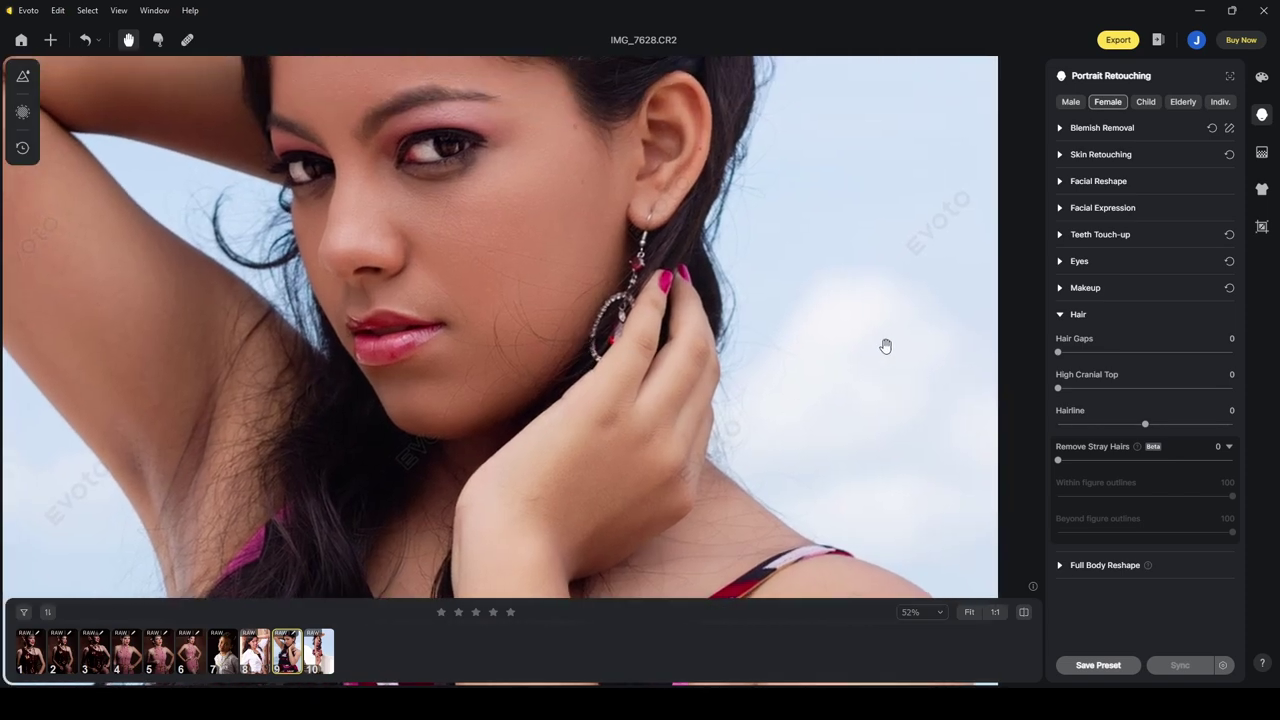
click(1138, 460)
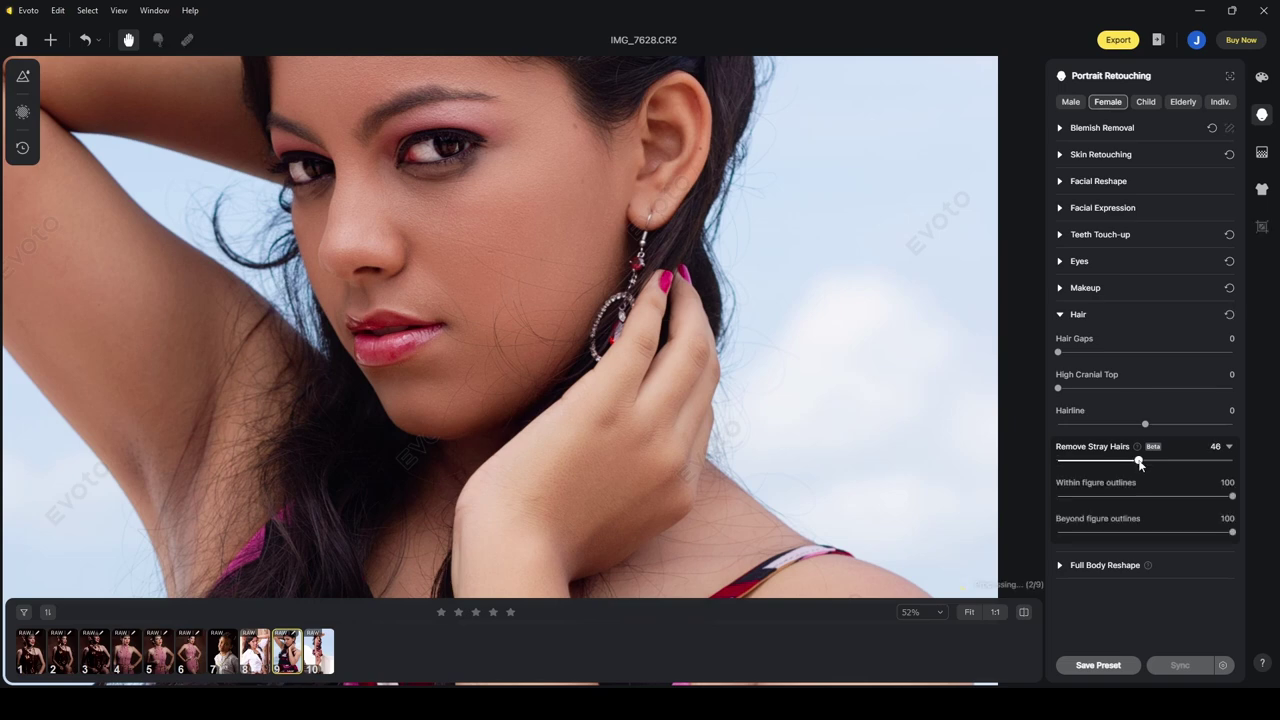
drag(1141, 461, 1145, 461)
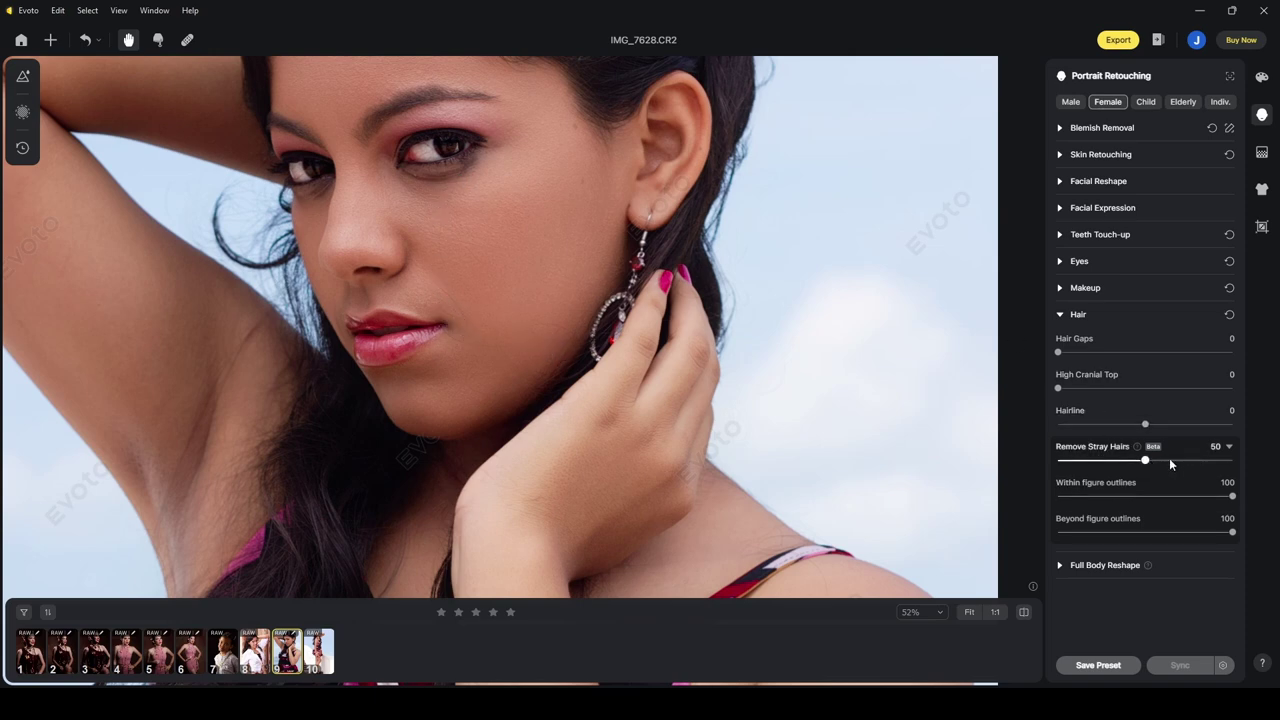
drag(1170, 463, 1242, 460)
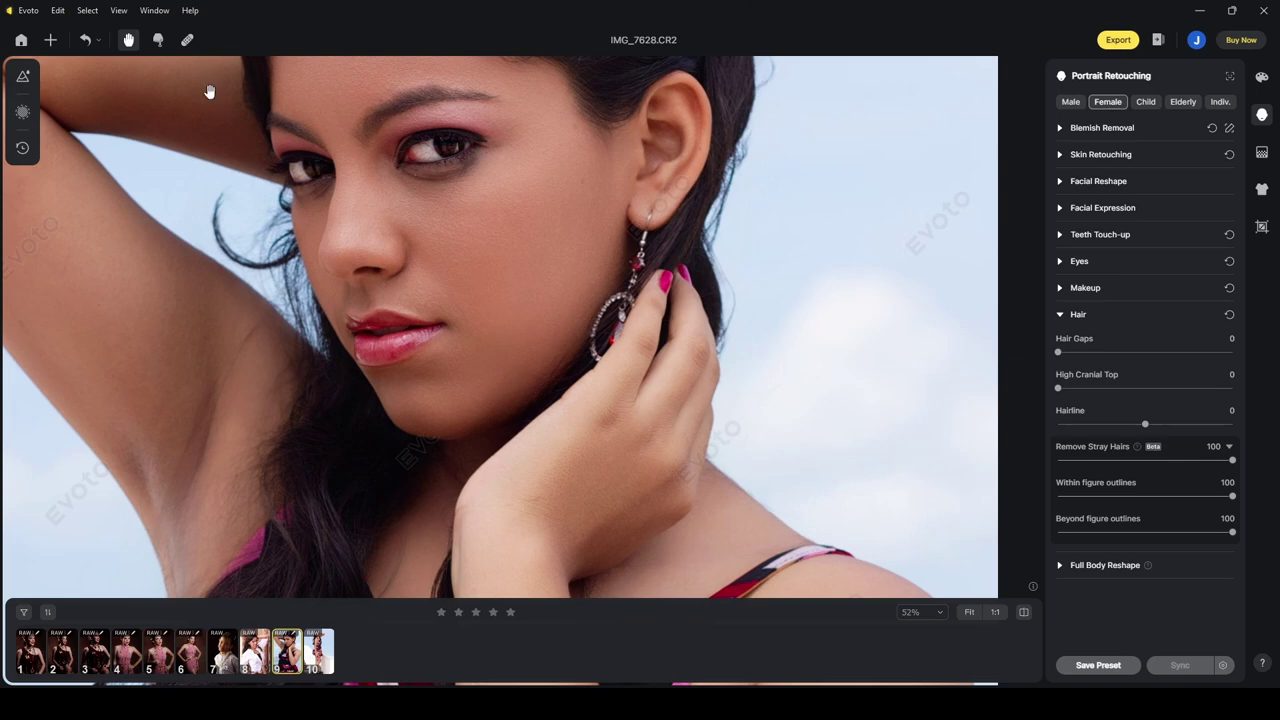
scroll(618, 330, down, 3)
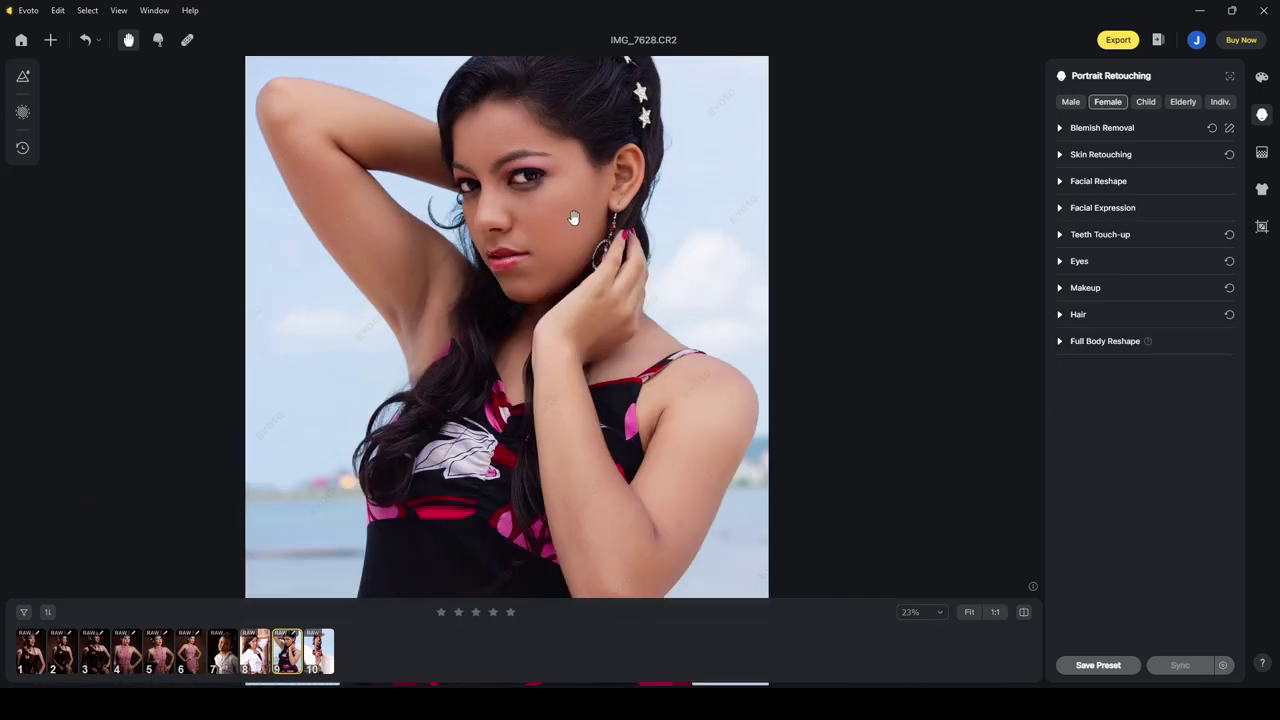
Retouch the woman's eyes in the ninth photo with Removing Red Veins at 100 and Brightness at 78.
scroll(571, 297, up, 5)
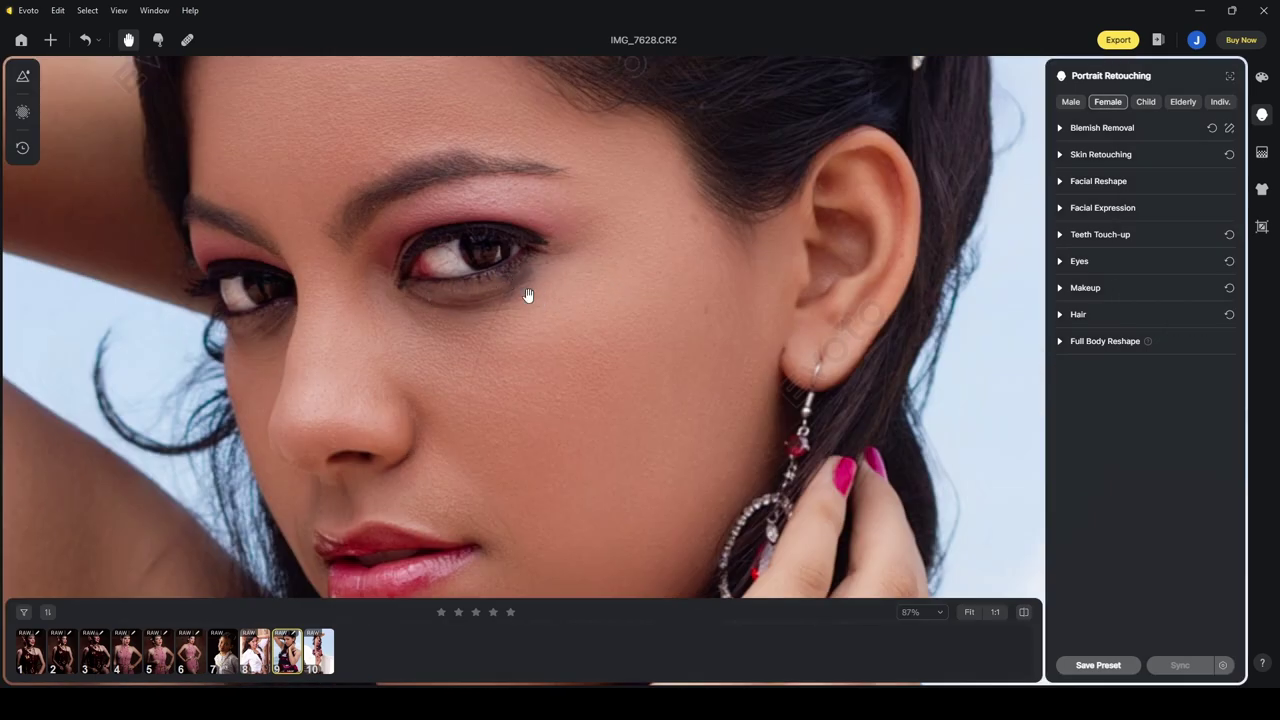
click(1062, 261)
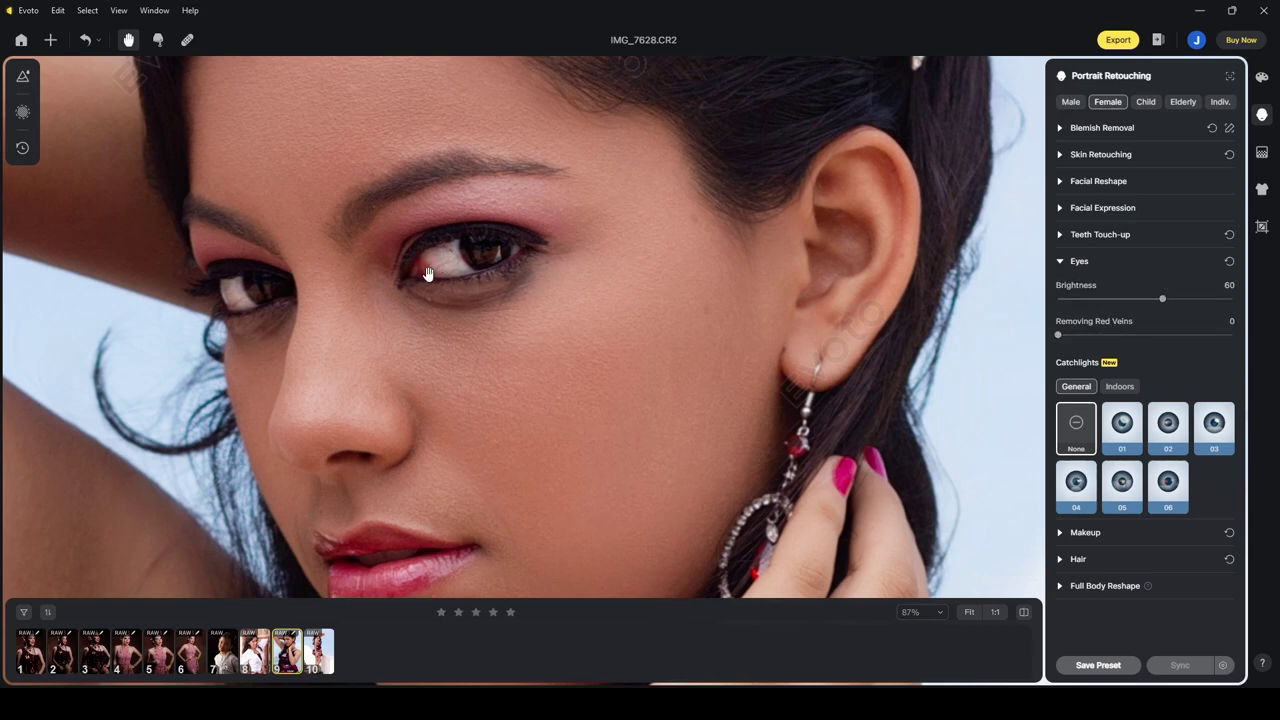
drag(1058, 335, 1234, 336)
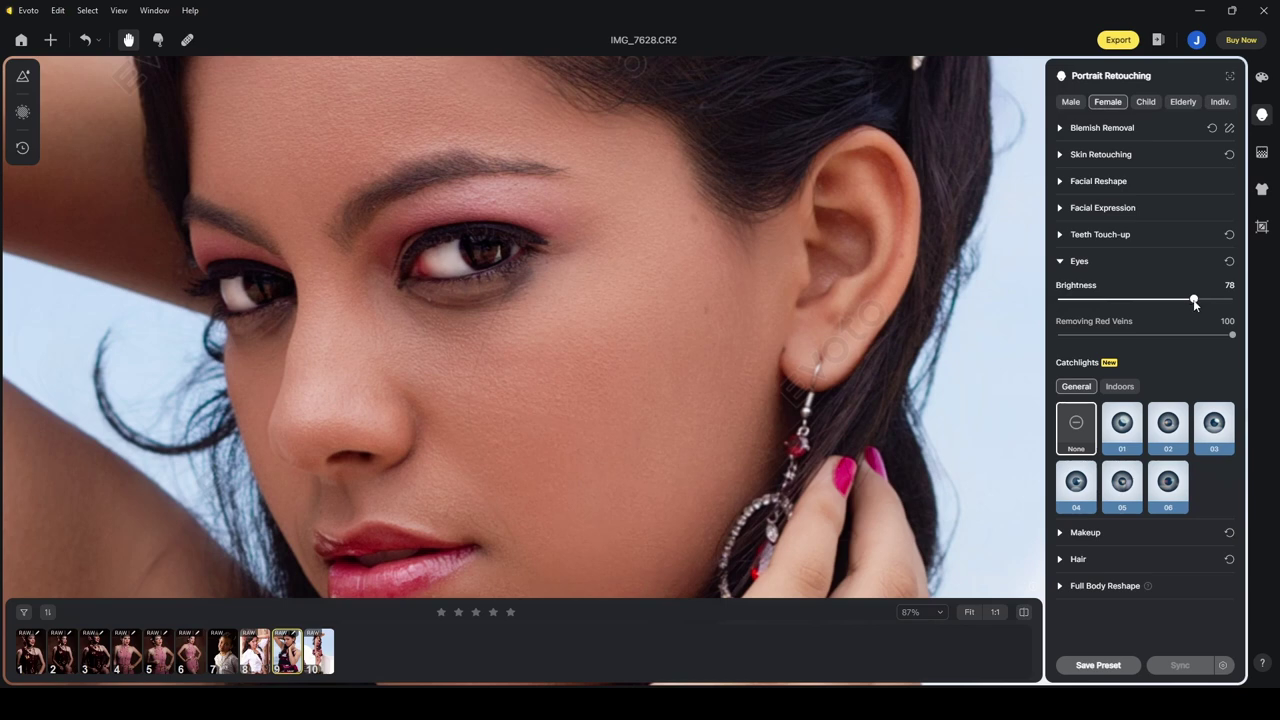
click(1062, 260)
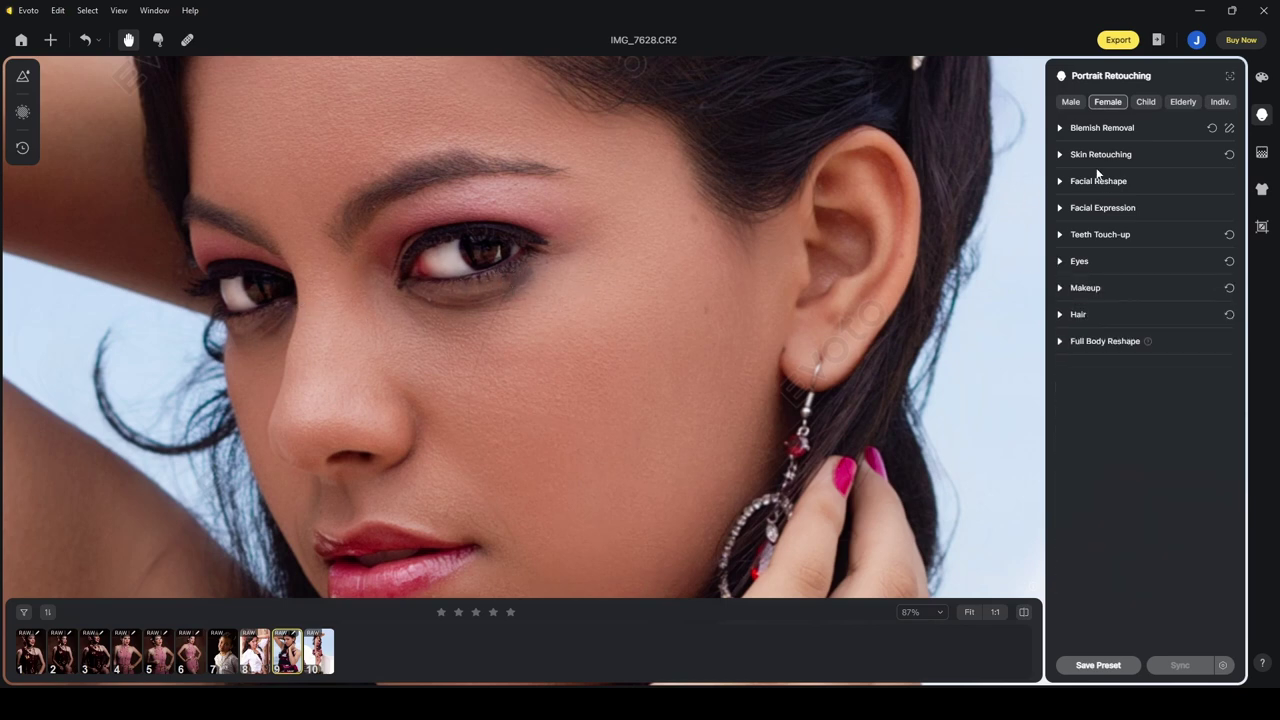
Set the Dark Circle removal to 95 for the woman's face and check the whole portrait.
click(1061, 130)
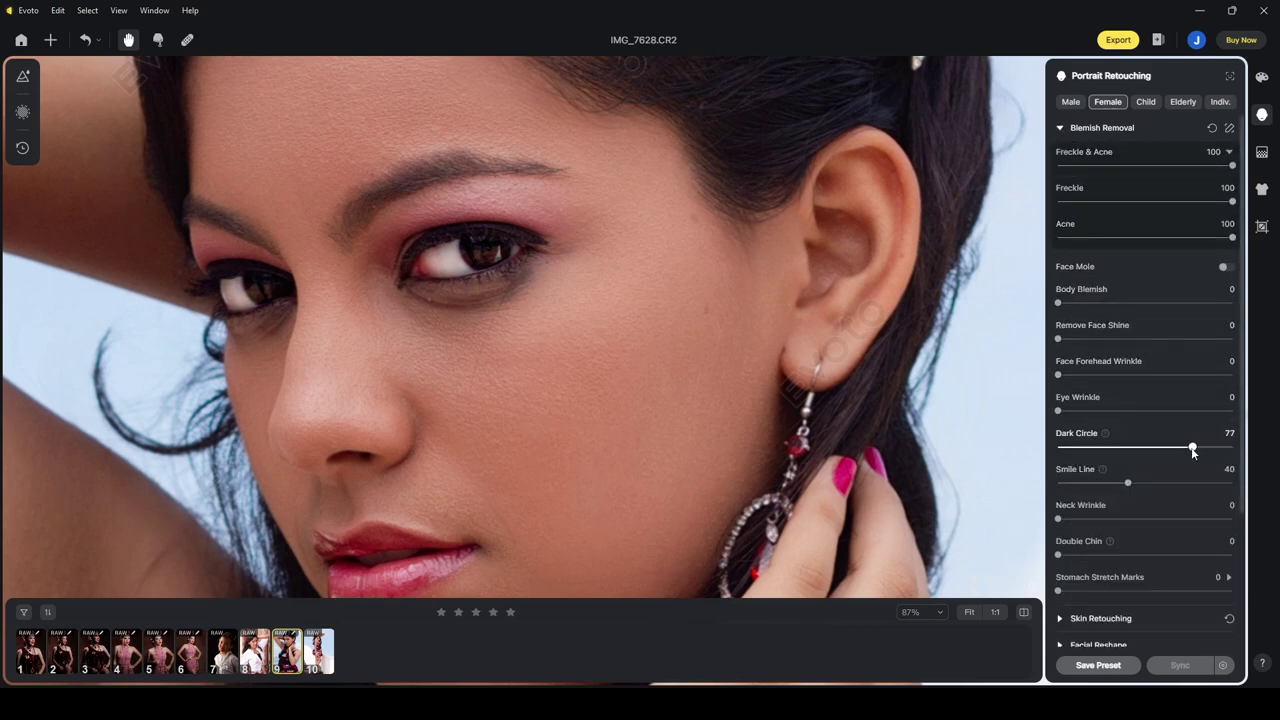
drag(1192, 453, 1218, 456)
scroll(650, 340, down, 5)
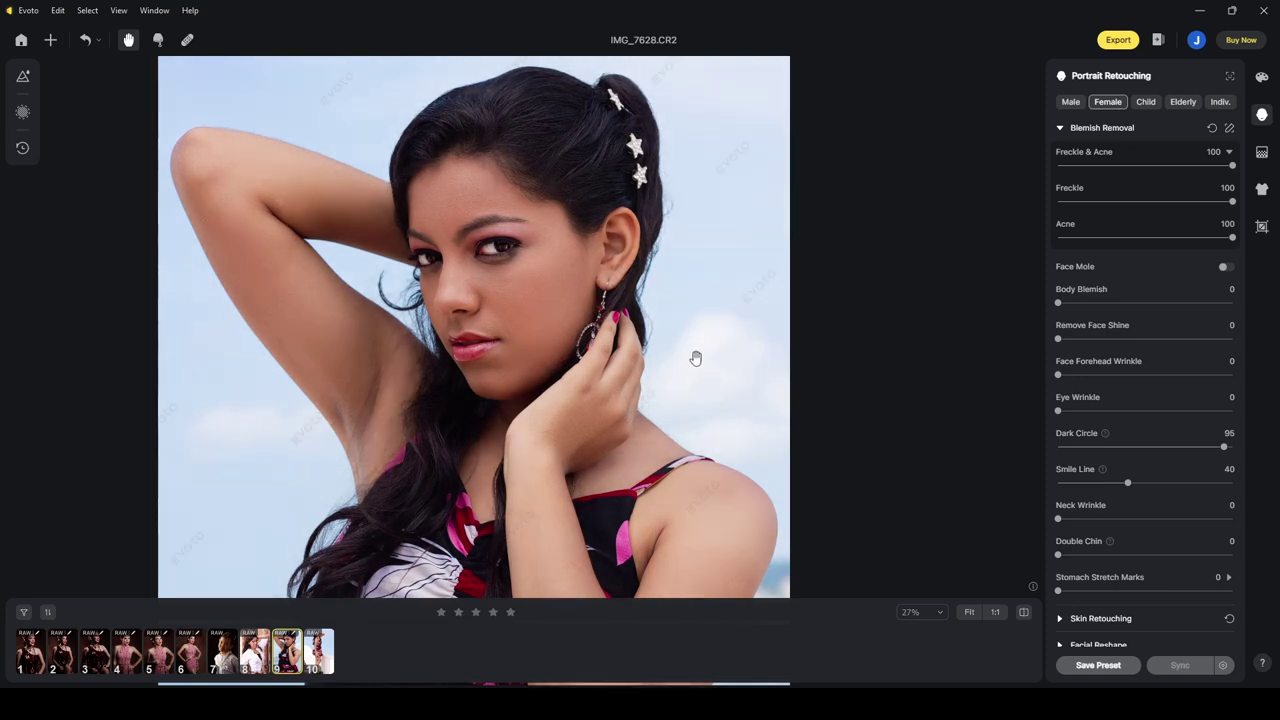
scroll(700, 359, down, 3)
scroll(708, 359, up, 4)
scroll(674, 306, down, 3)
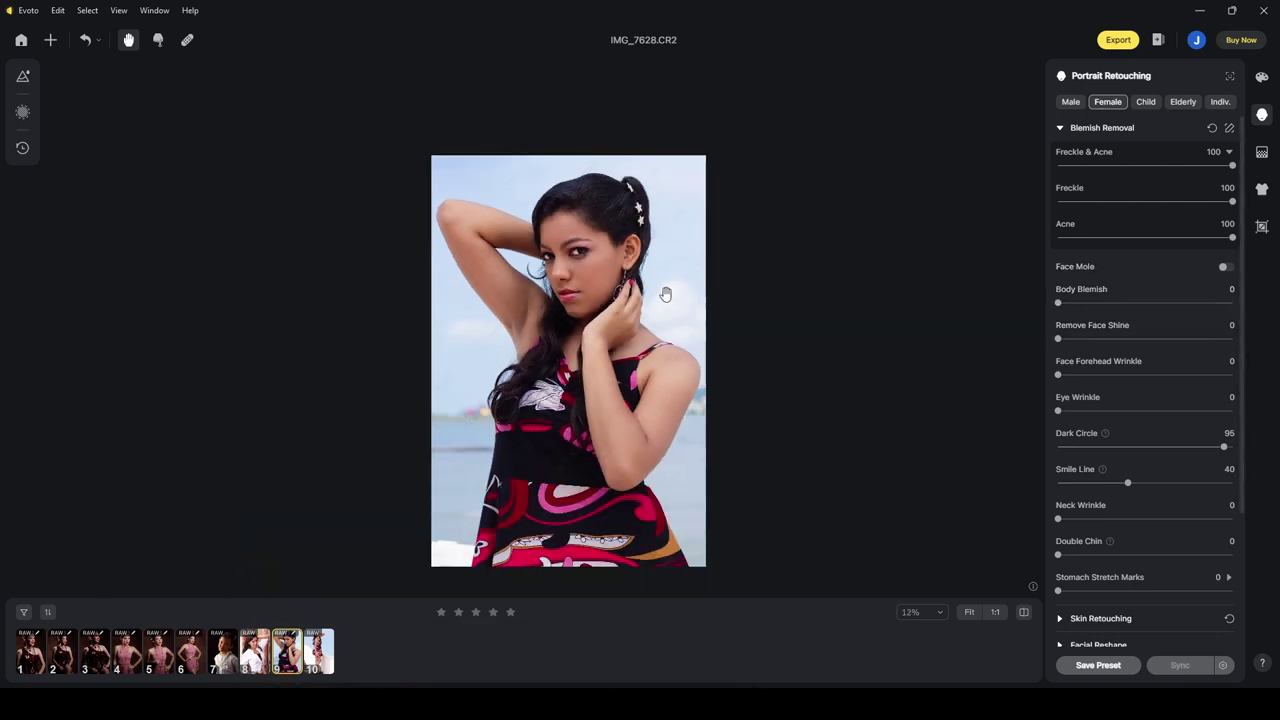
Set Body Blemish removal to 53 to clean the skin on the woman's arms and shoulder, and inspect the retouched skin.
scroll(665, 295, up, 3)
drag(644, 392, 620, 254)
drag(746, 413, 660, 303)
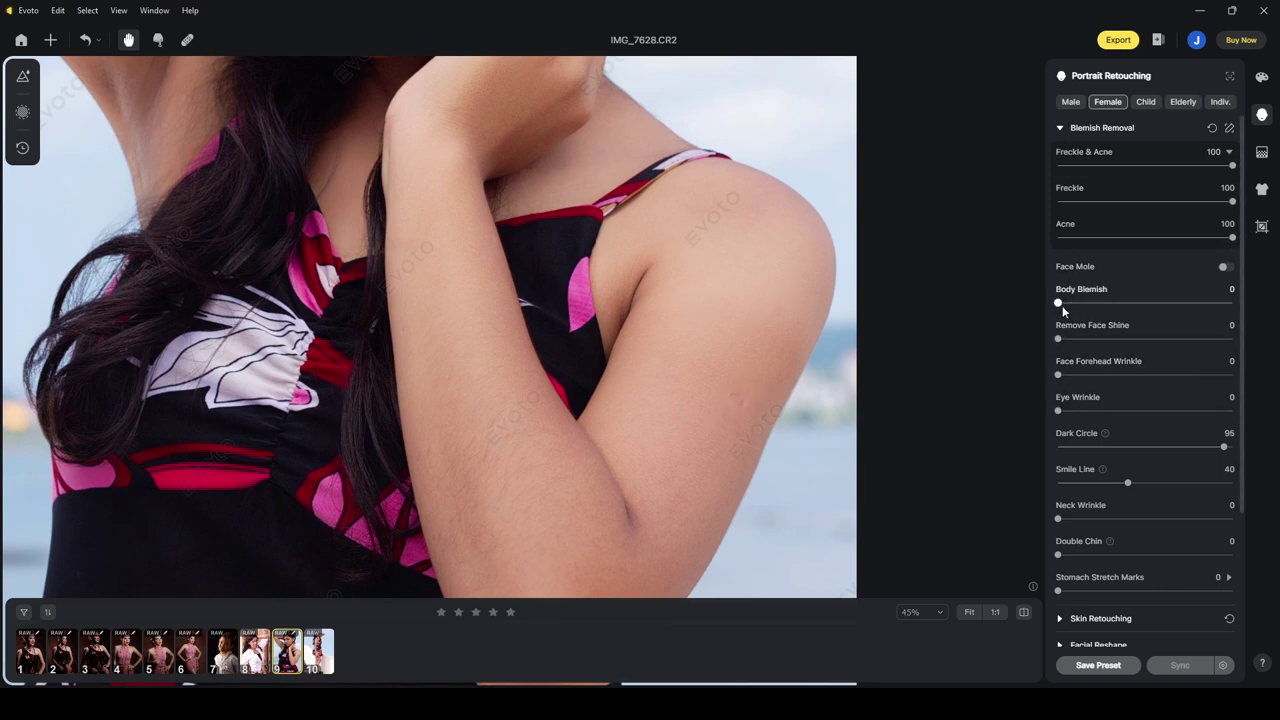
drag(1092, 302, 1133, 302)
drag(1150, 306, 1151, 305)
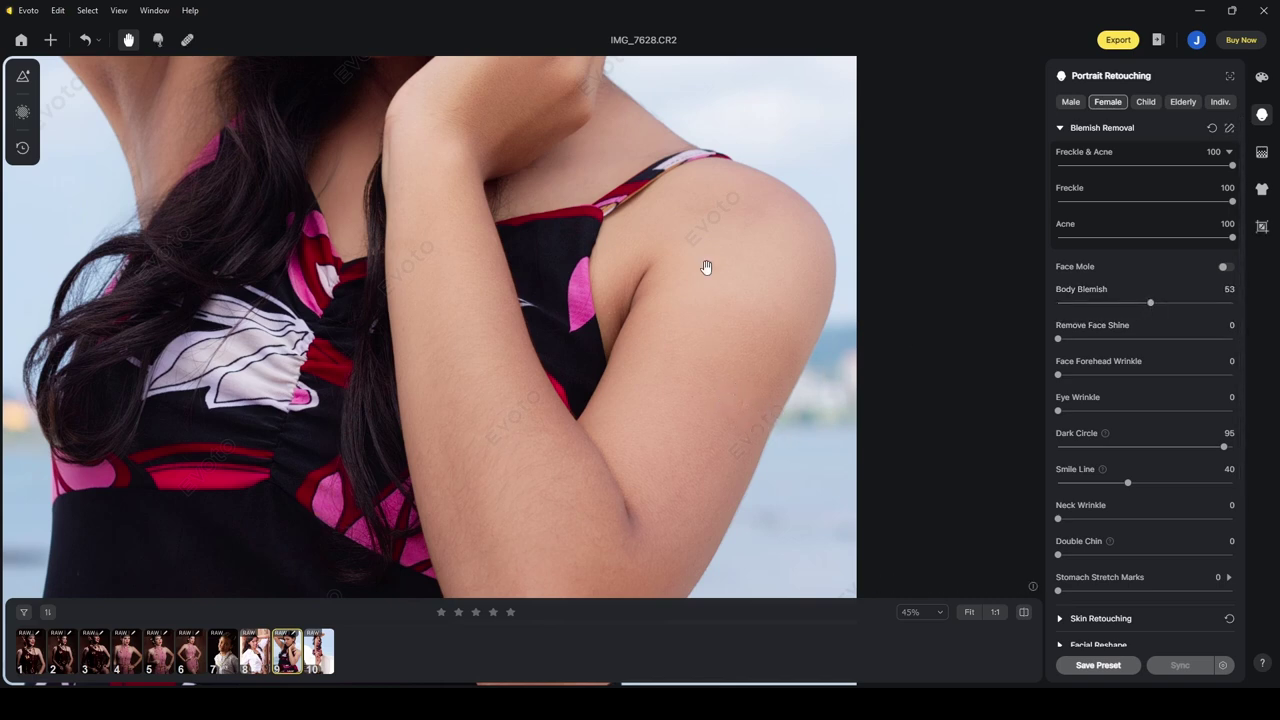
drag(542, 265, 495, 400)
drag(343, 297, 377, 460)
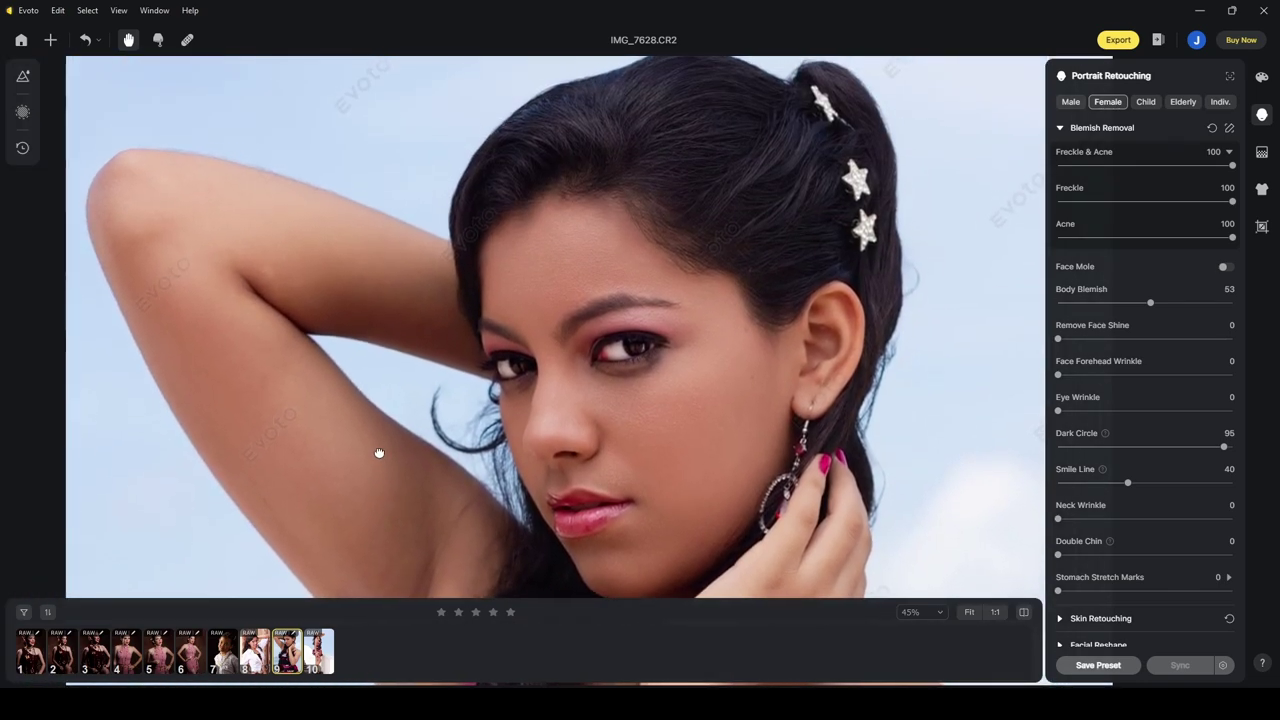
Darken only the background of the ninth photo with a local Exposure of -1.6 and check the whole image.
scroll(671, 314, down, 5)
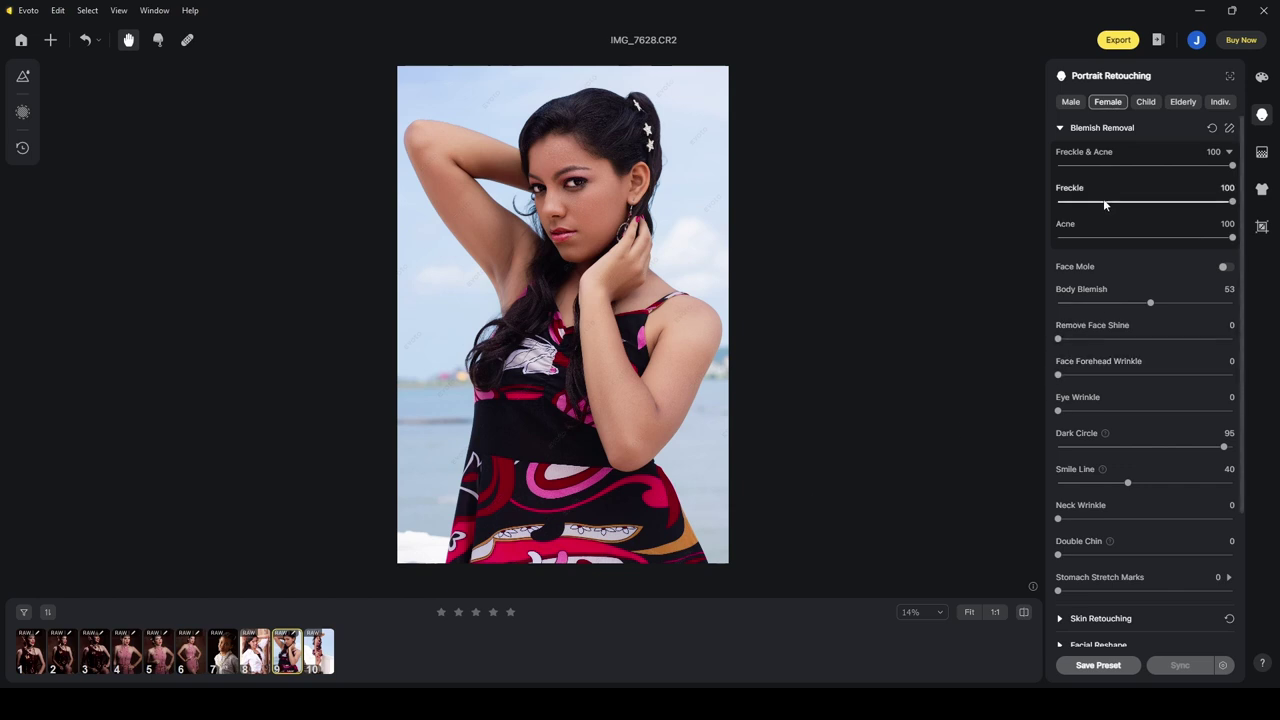
click(1261, 77)
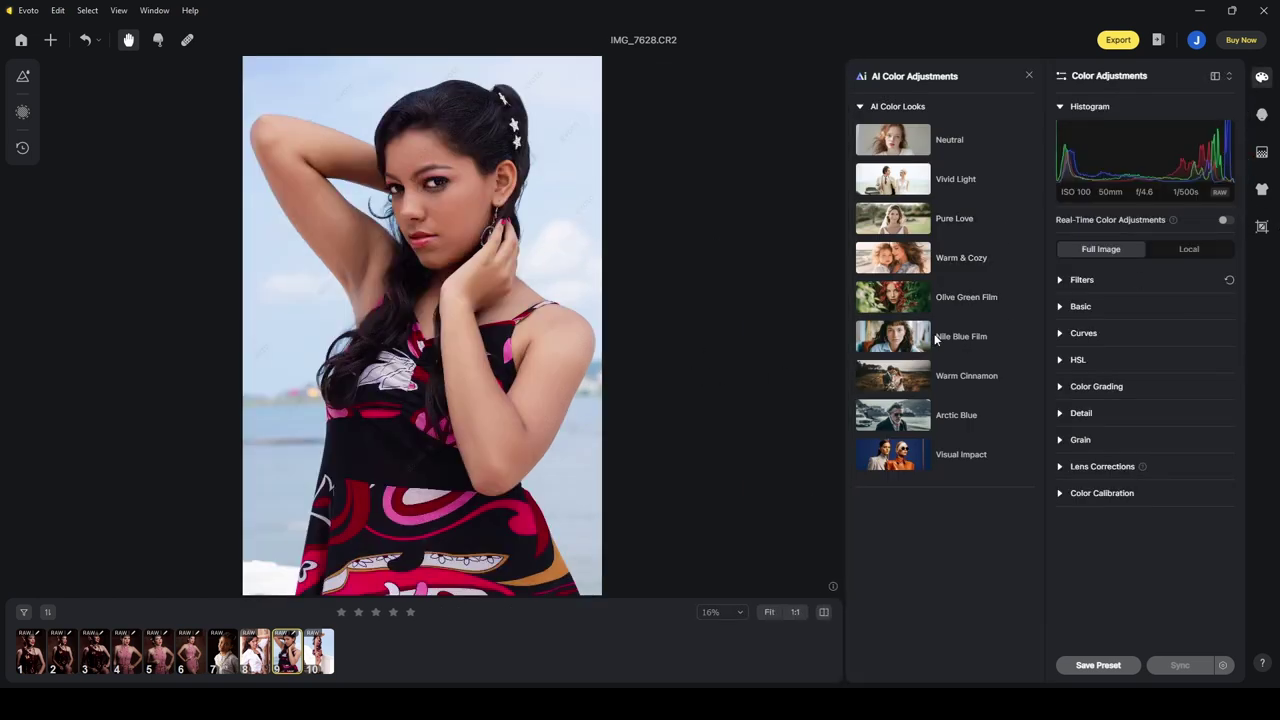
click(1062, 306)
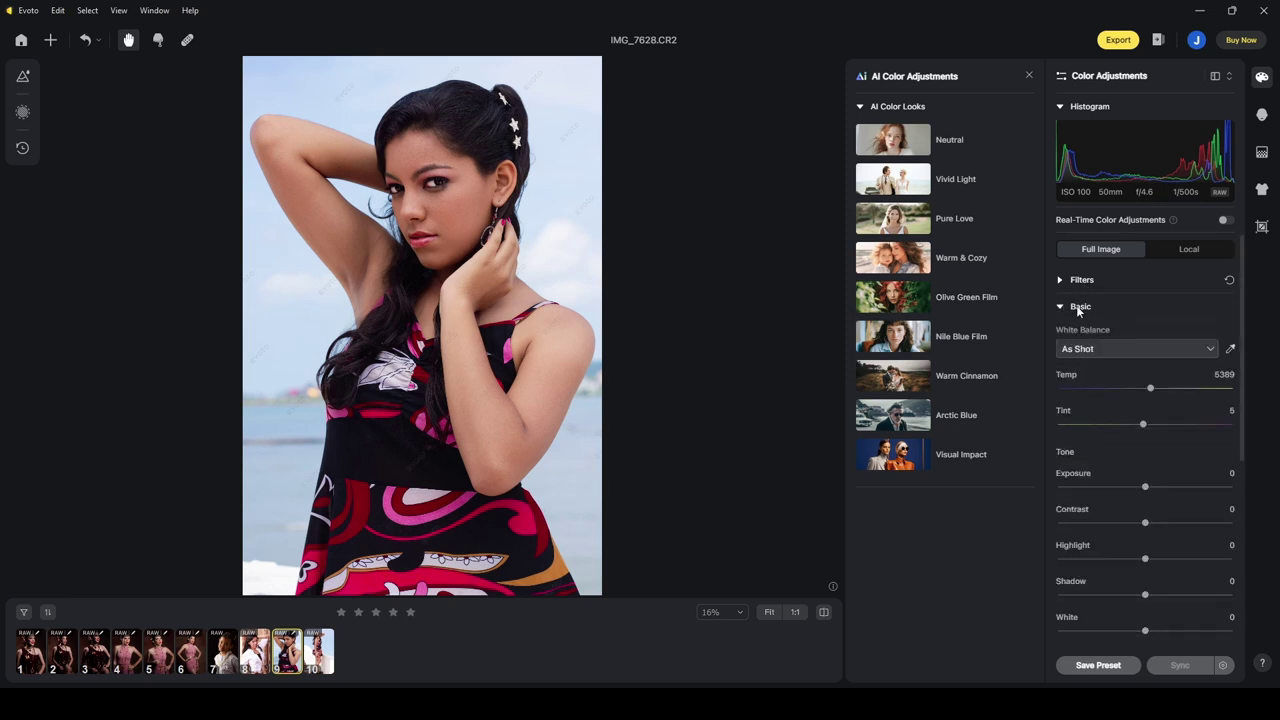
click(1187, 250)
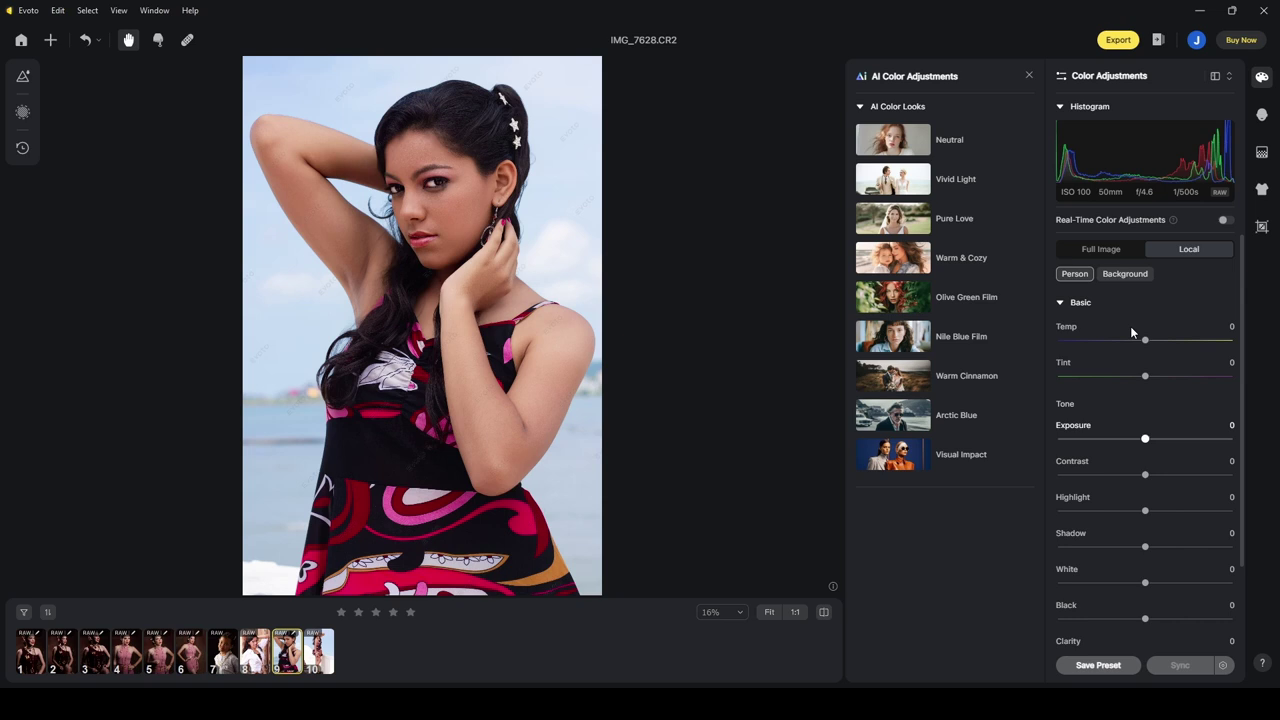
click(1125, 273)
drag(1146, 443, 1136, 447)
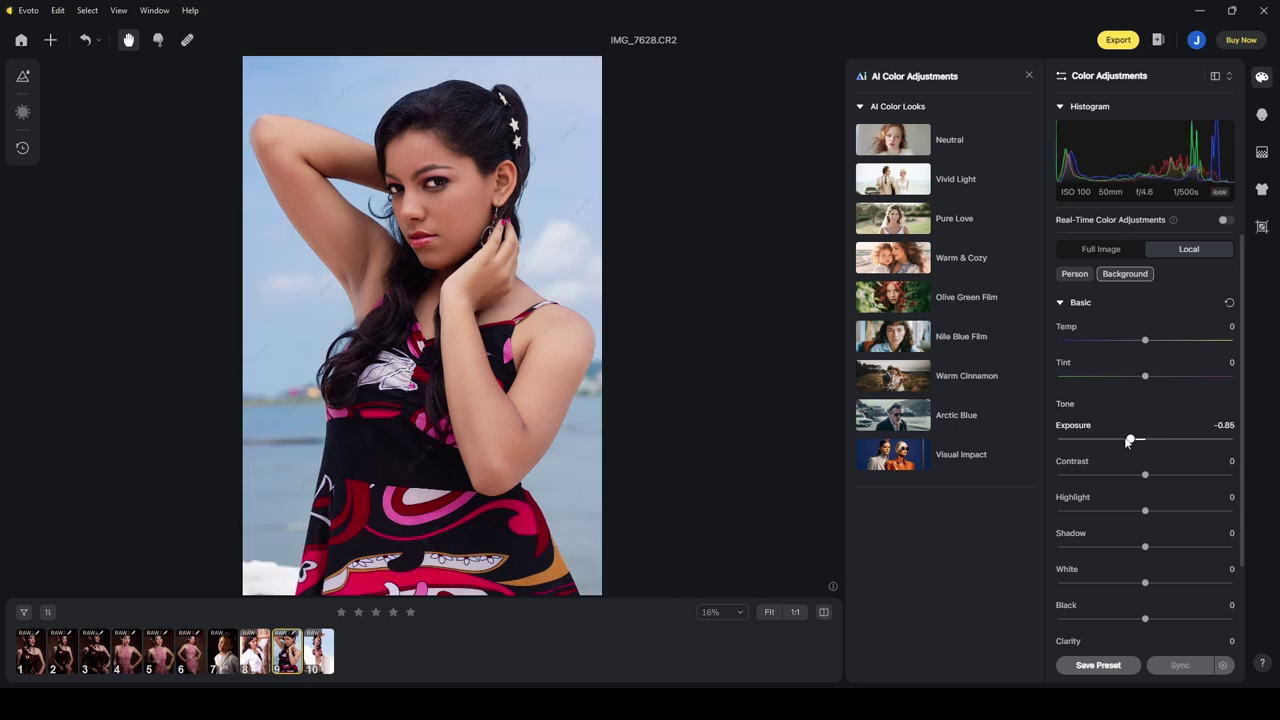
drag(1131, 445, 1117, 441)
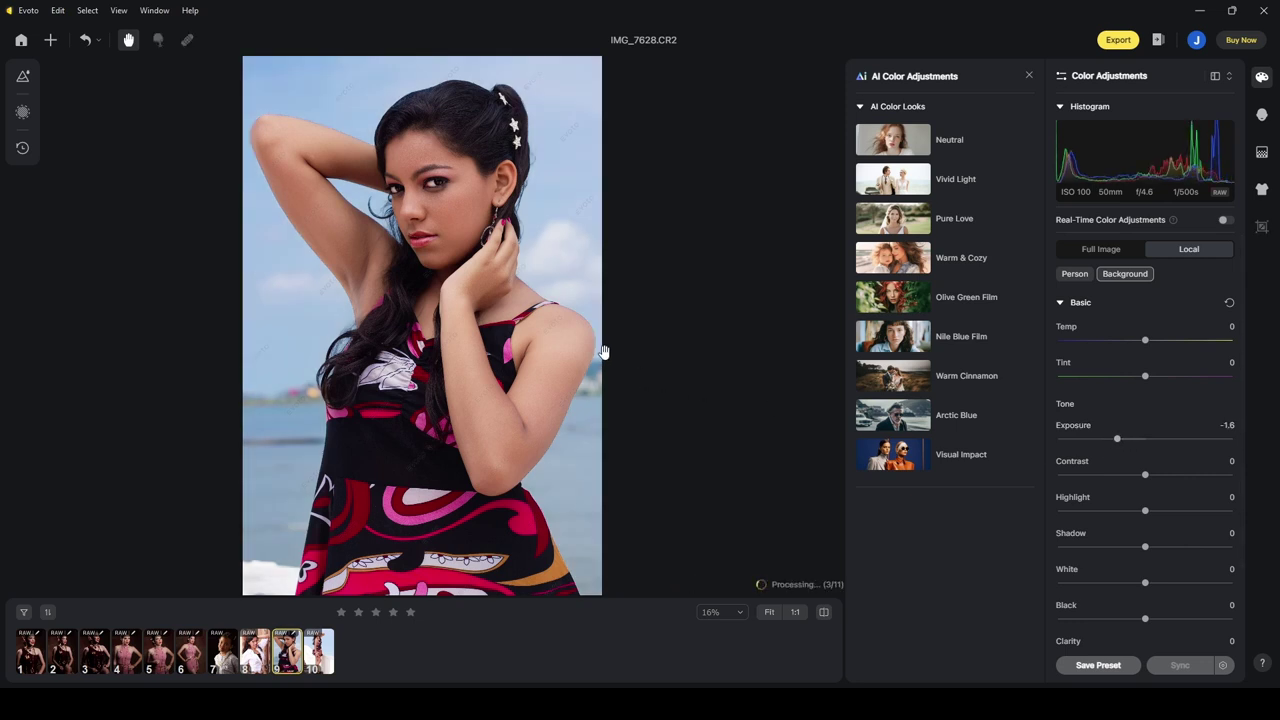
scroll(677, 290, down, 1)
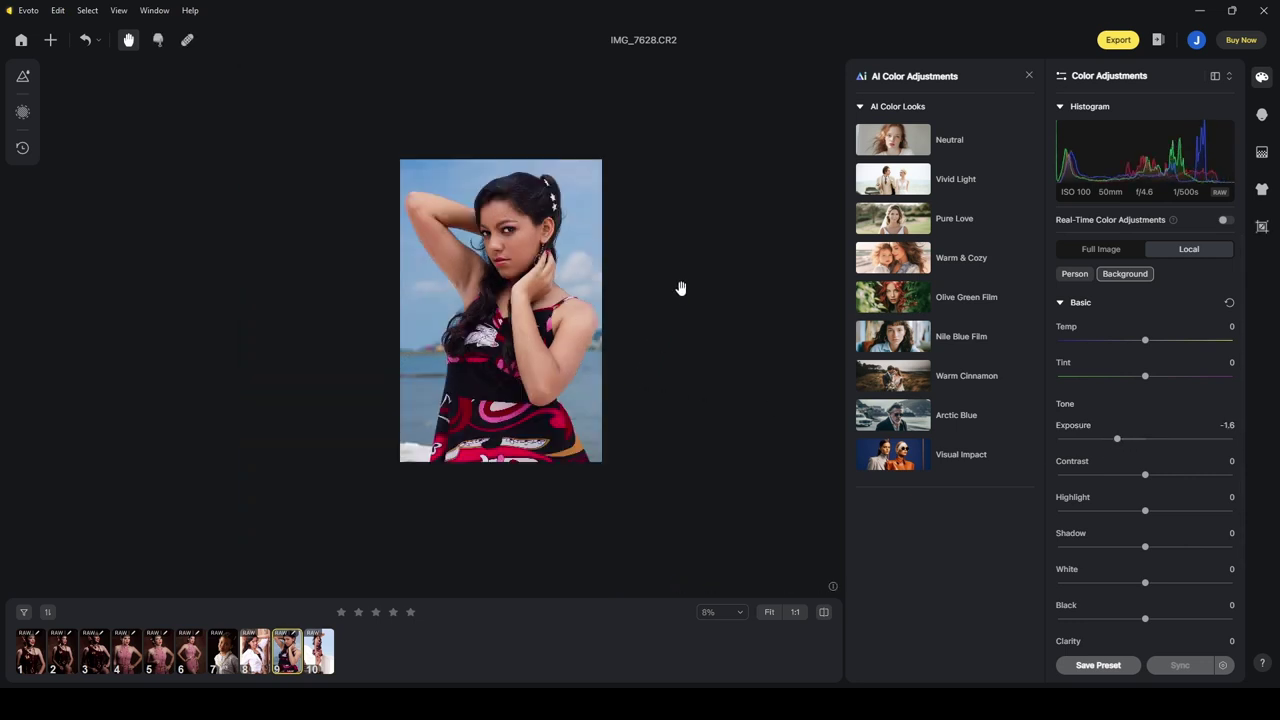
drag(666, 331, 651, 303)
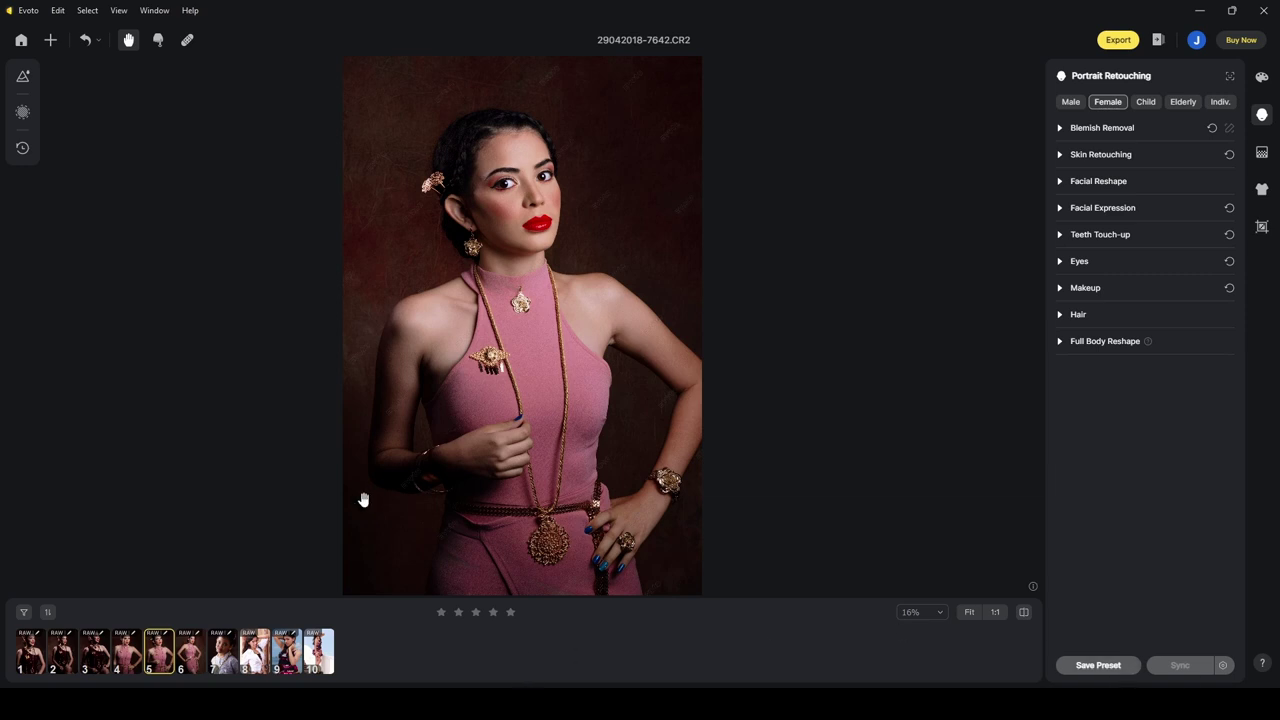
Open the custom export settings for the fifth photo and disable automatic subfolder creation.
click(1118, 42)
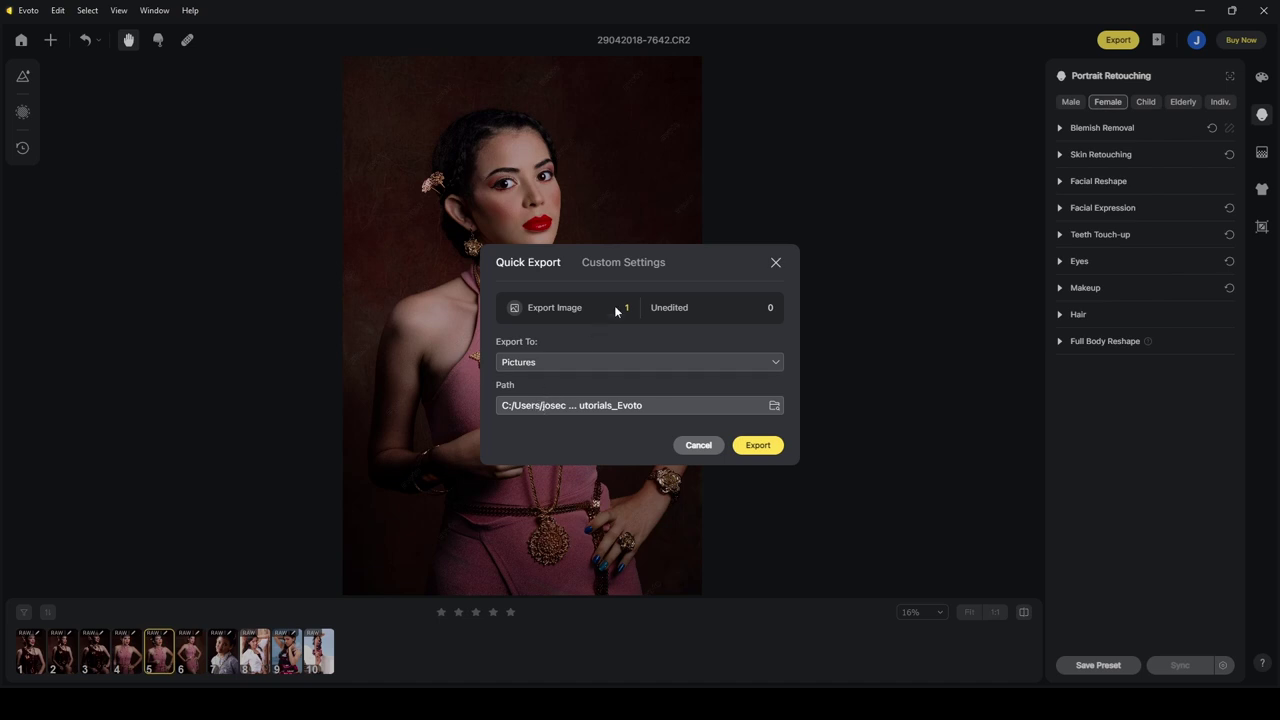
click(613, 264)
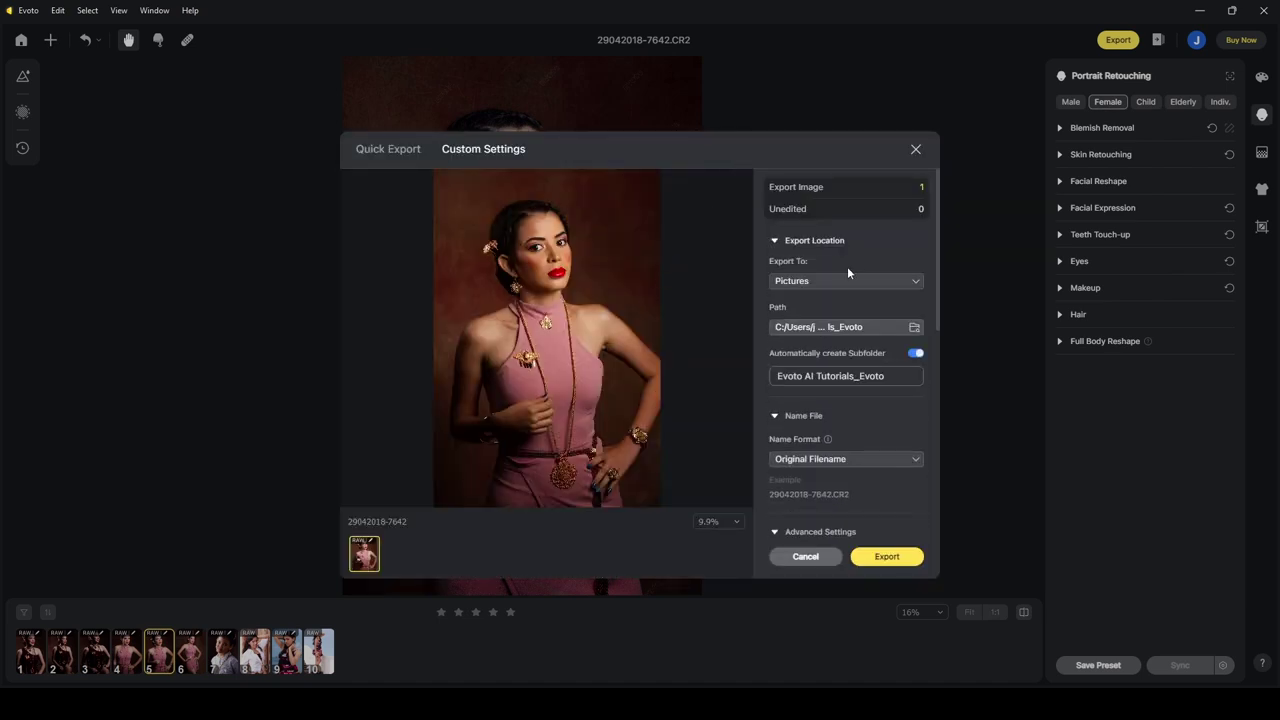
scroll(872, 353, down, 1)
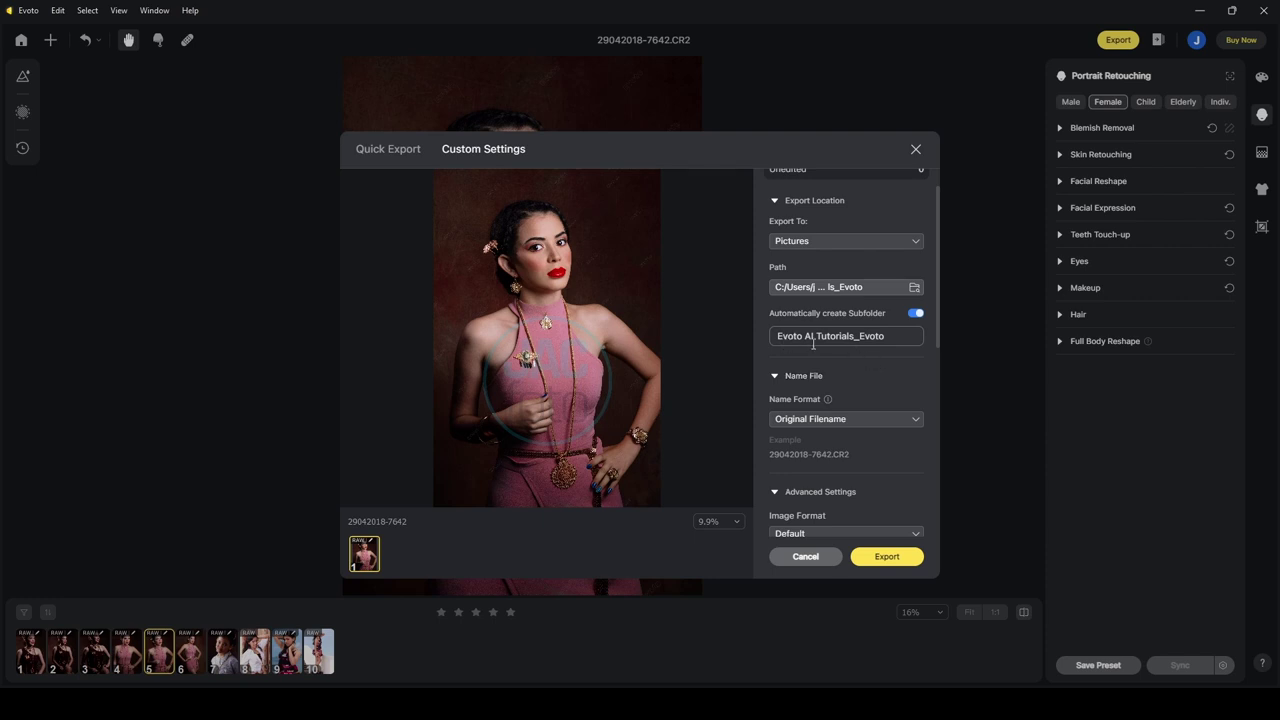
click(916, 313)
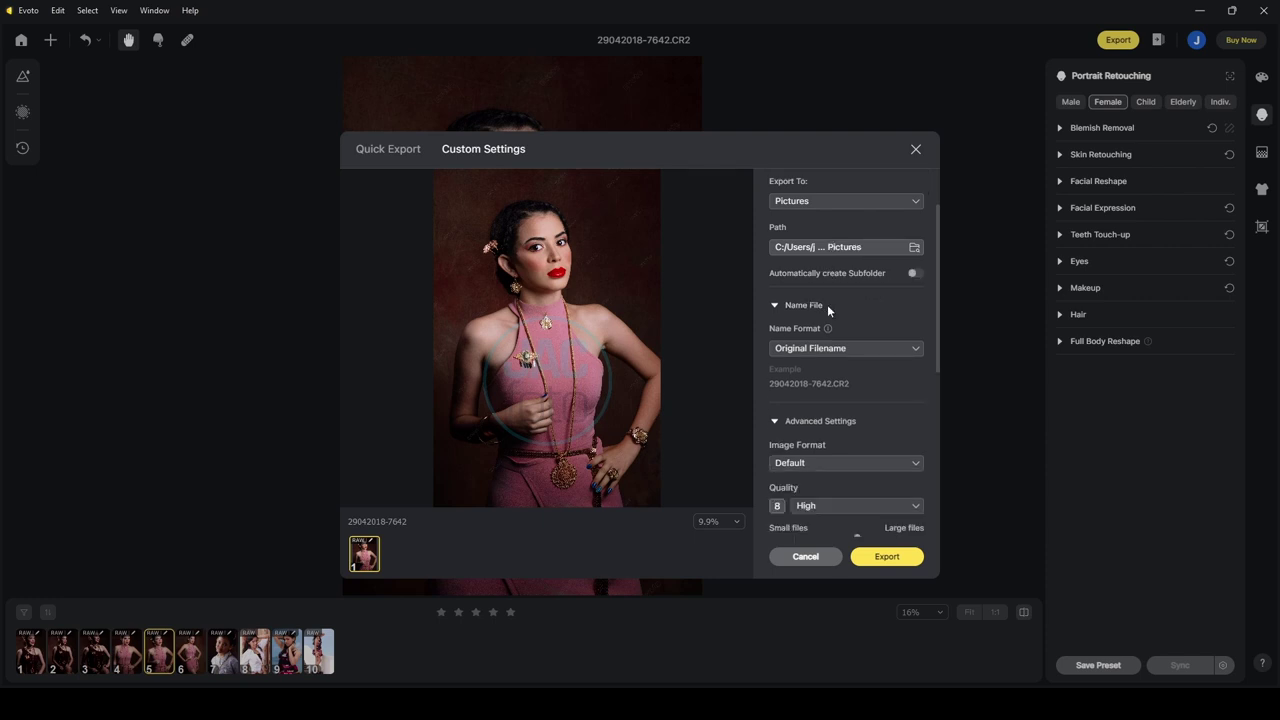
Choose a designated folder as the export location and browse to STTP_Tutorials > Evoto AI on drive D.
scroll(827, 304, up, 2)
click(828, 285)
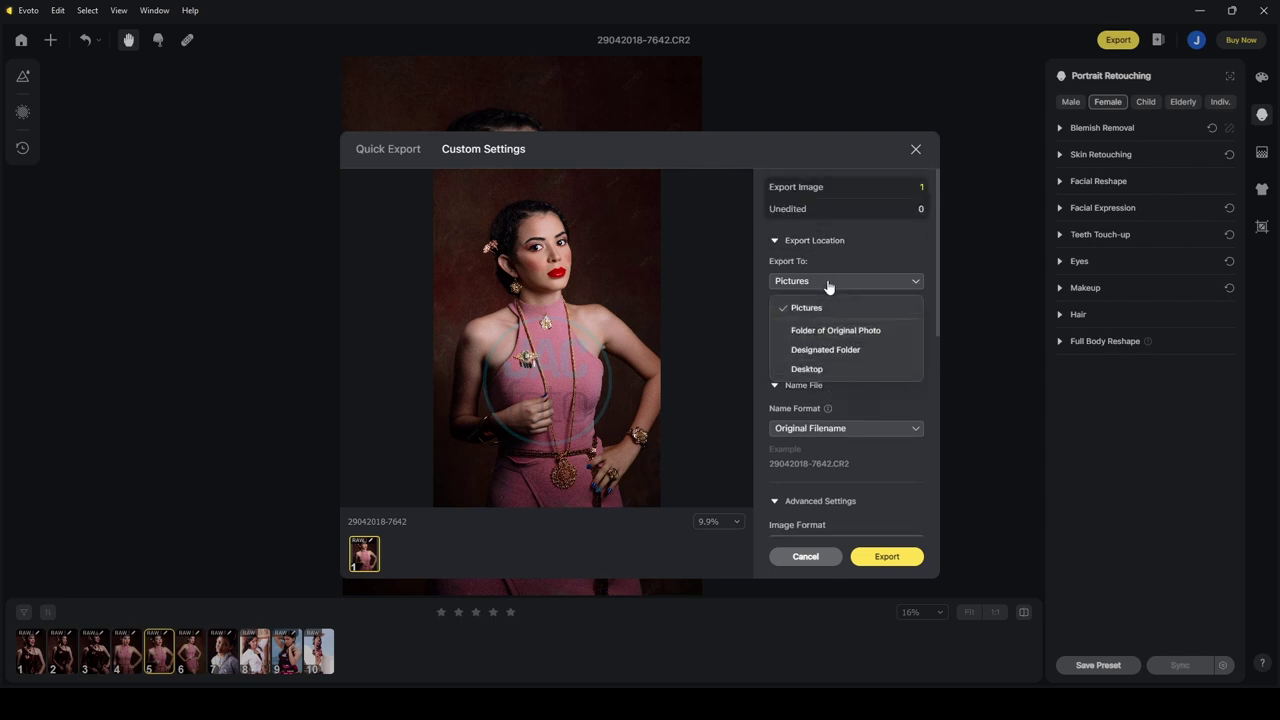
click(828, 352)
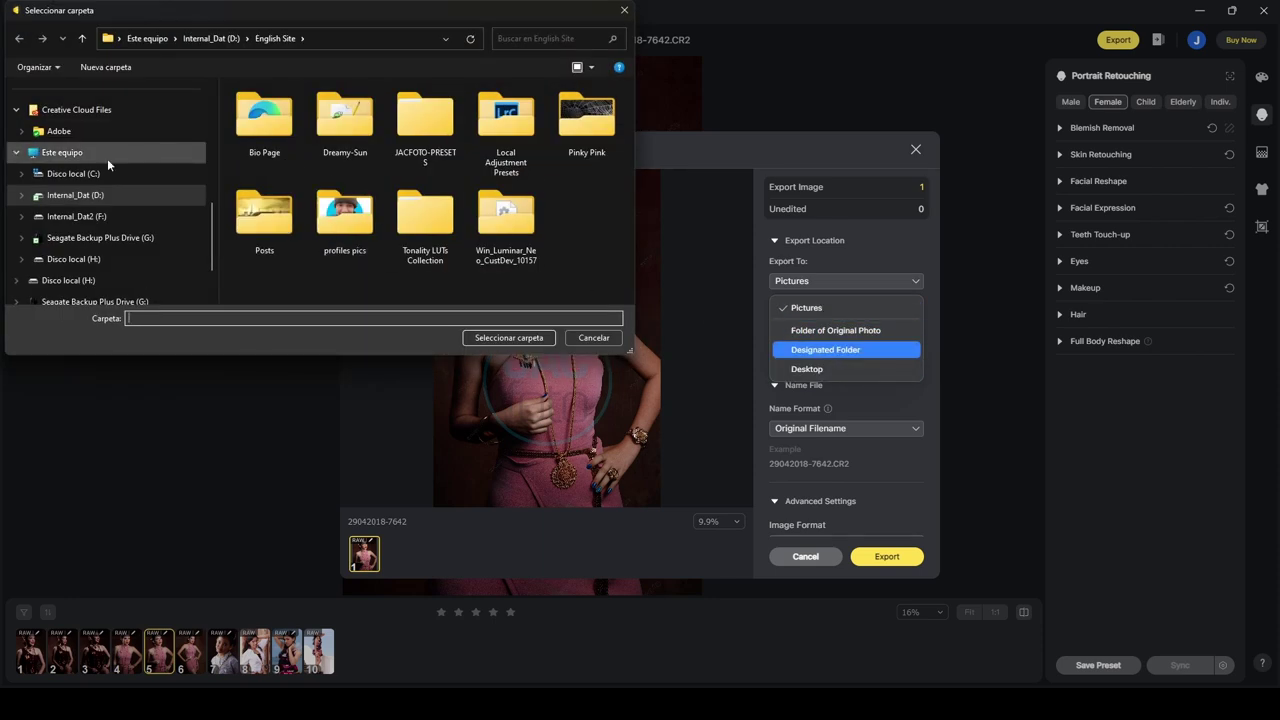
scroll(100, 200, down, 1)
click(76, 134)
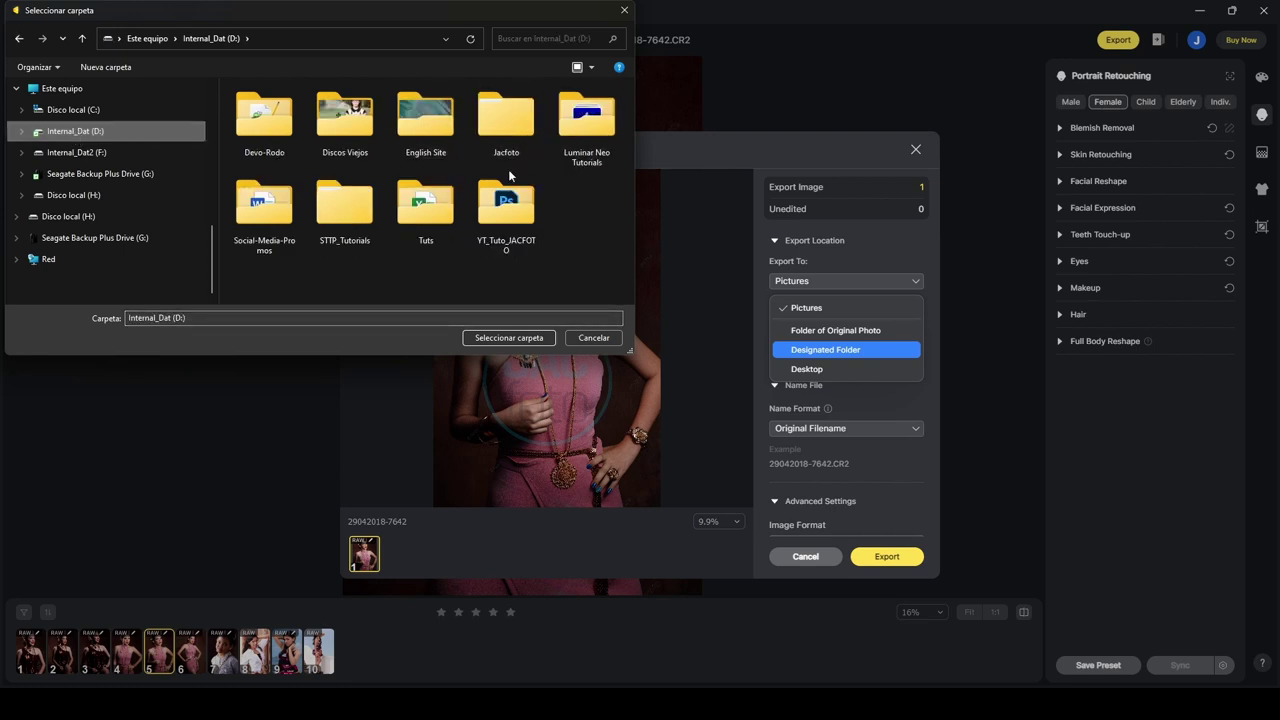
click(325, 210)
double_click(325, 210)
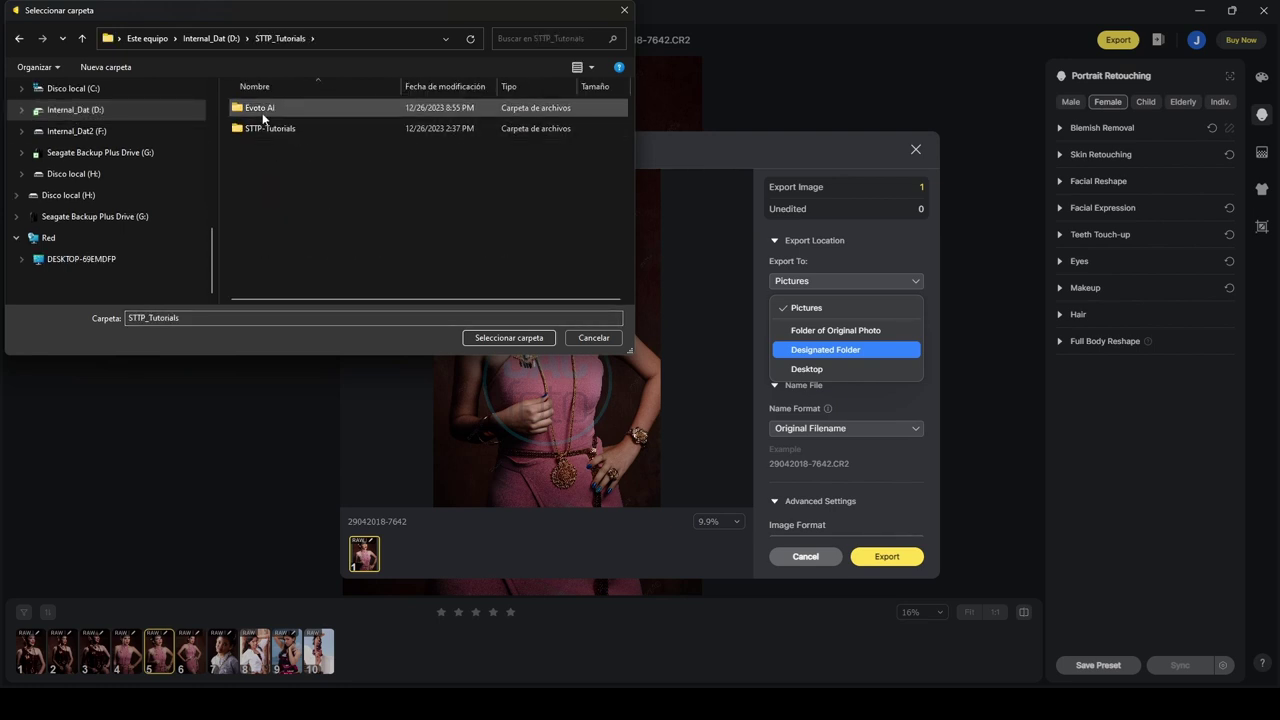
click(250, 108)
double_click(250, 108)
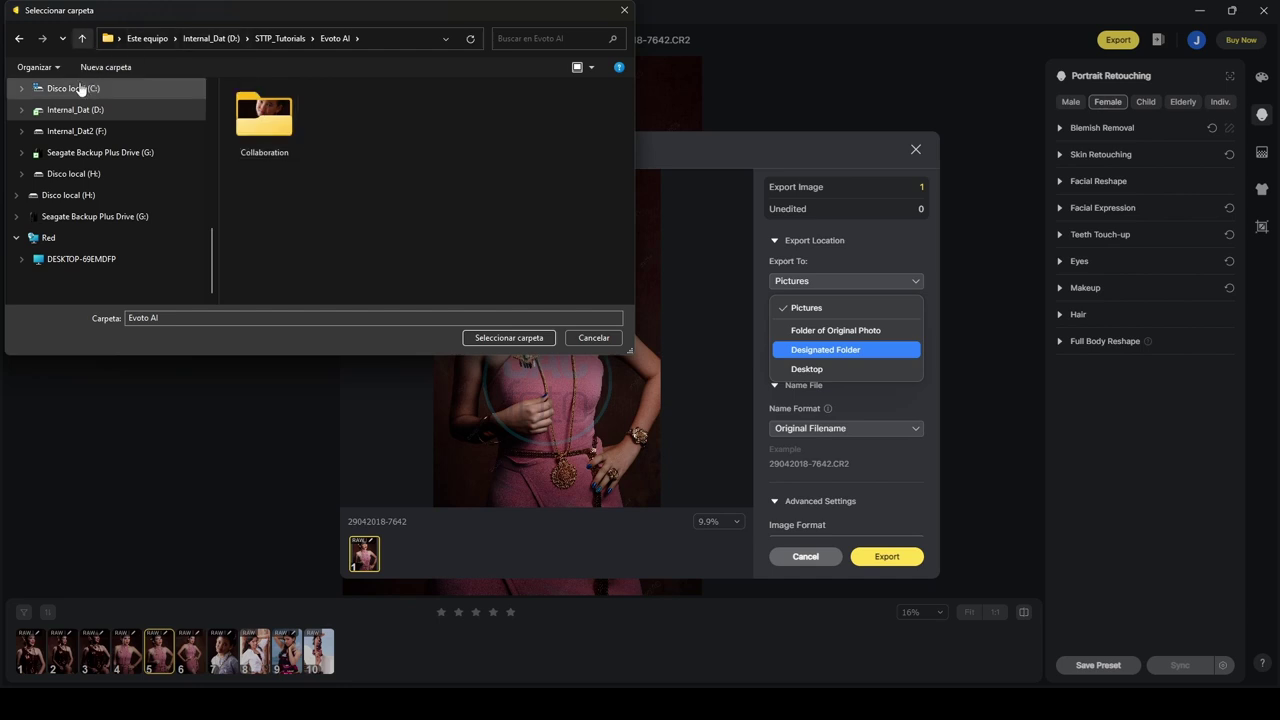
Create a folder named Exports inside Evoto AI and select it as the export destination.
click(86, 70)
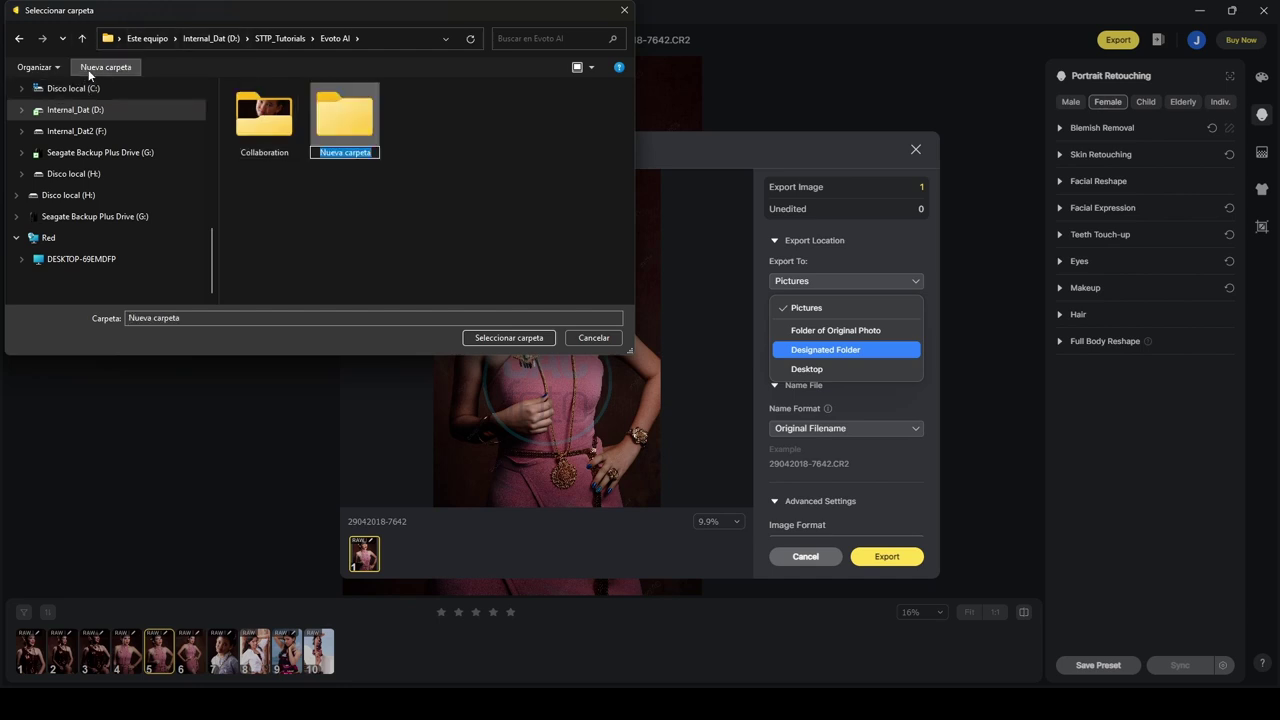
text(Exports)
key(Return)
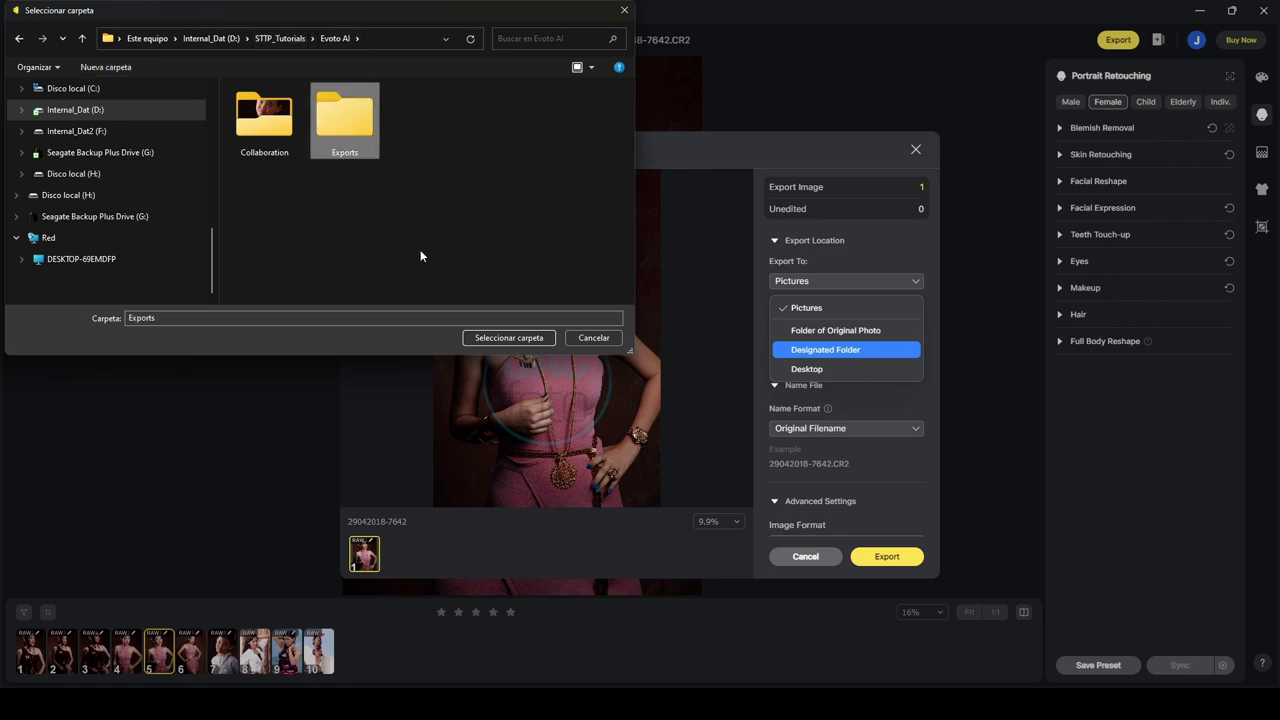
click(488, 338)
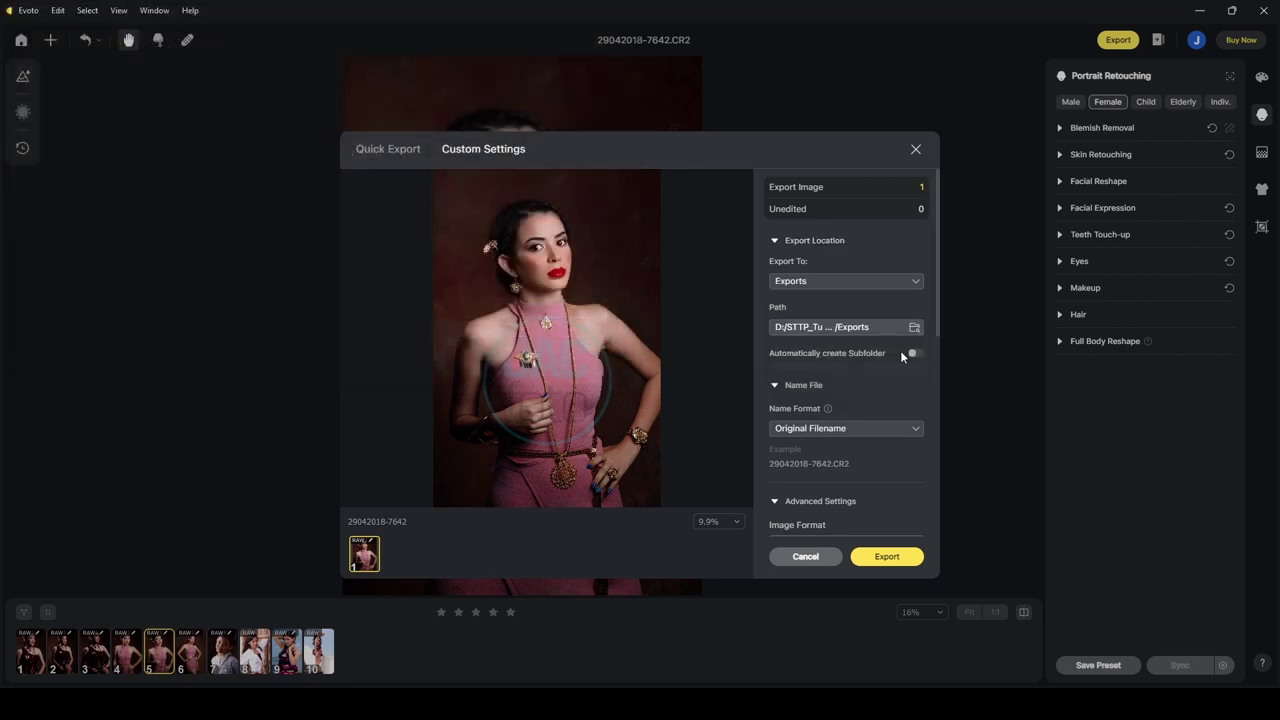
Enable automatic subfolder creation and name the export subfolder Model_1.
scroll(881, 369, down, 1)
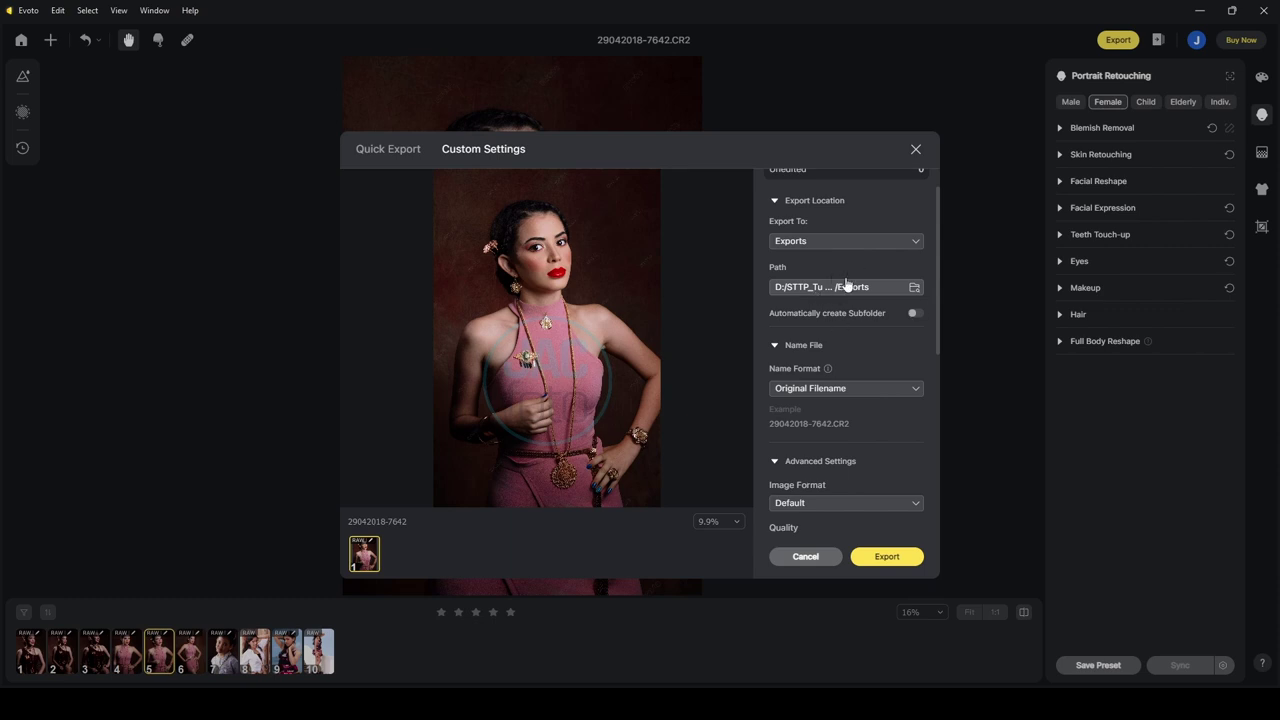
click(913, 315)
drag(886, 336, 741, 338)
text(Mode)
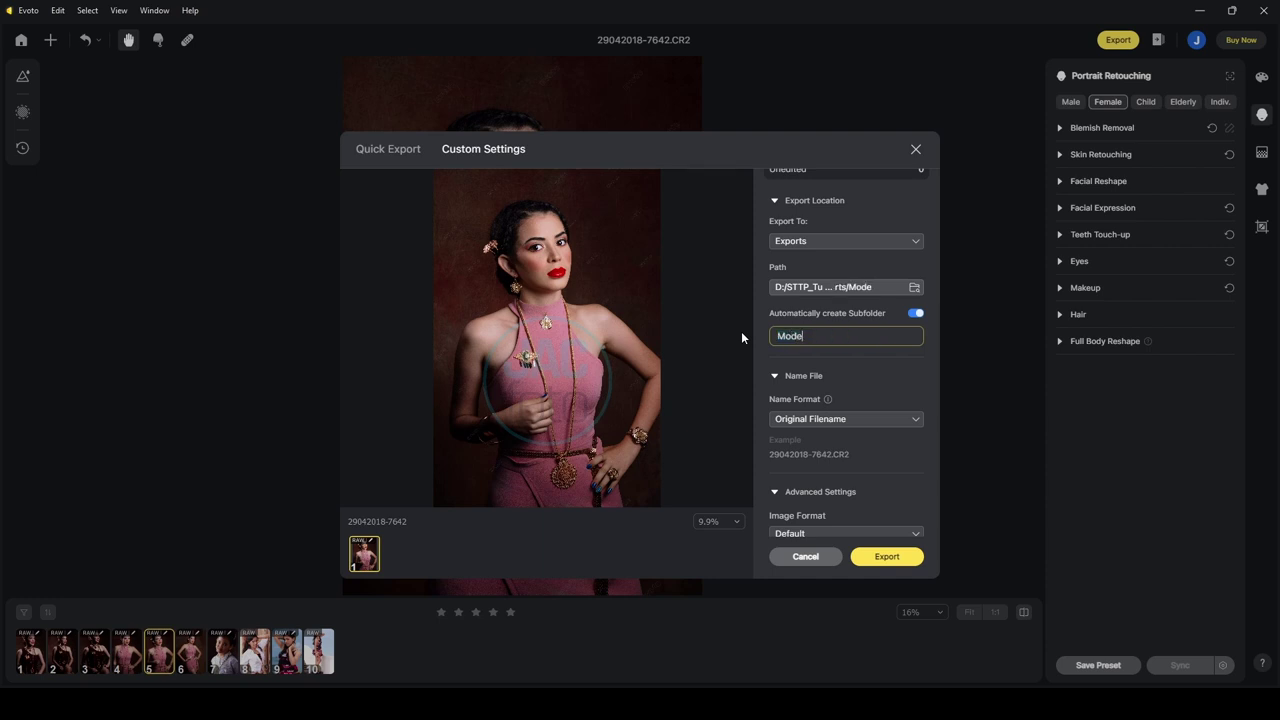
text(l1)
text(_)
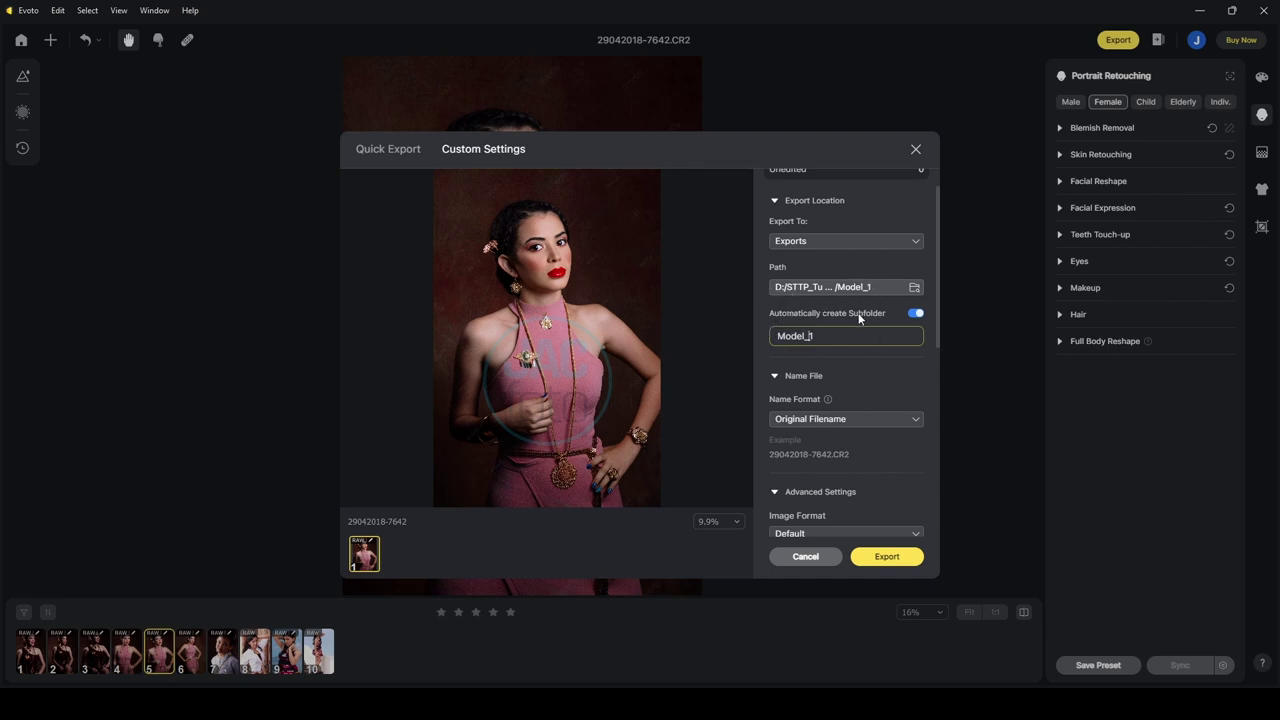
Examine the available file name formats for the export, keeping Original Filename.
click(908, 370)
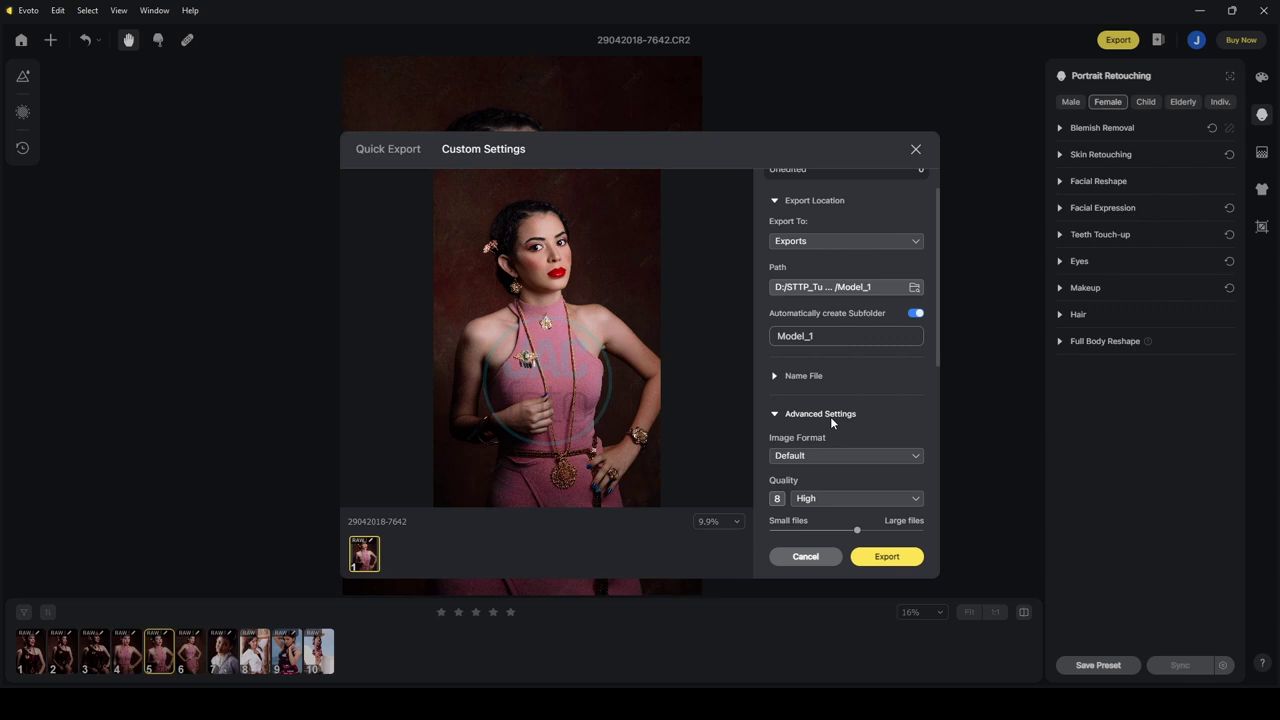
click(778, 376)
click(886, 423)
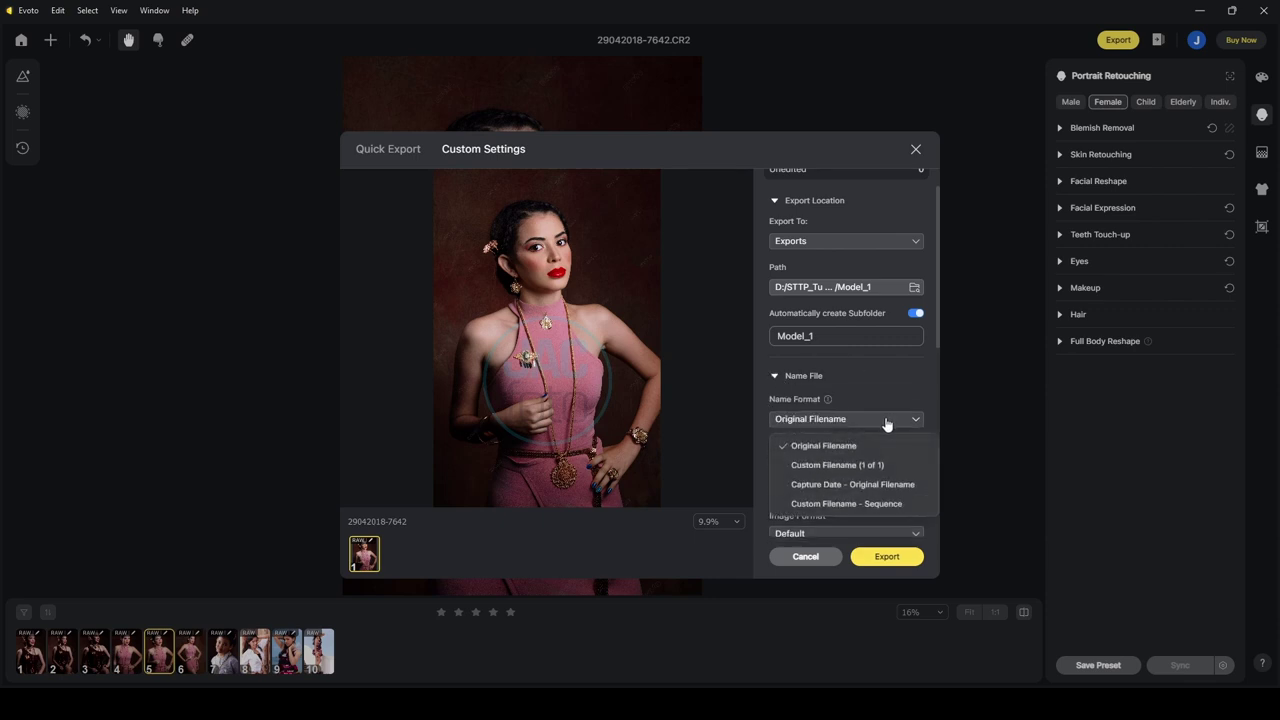
click(891, 384)
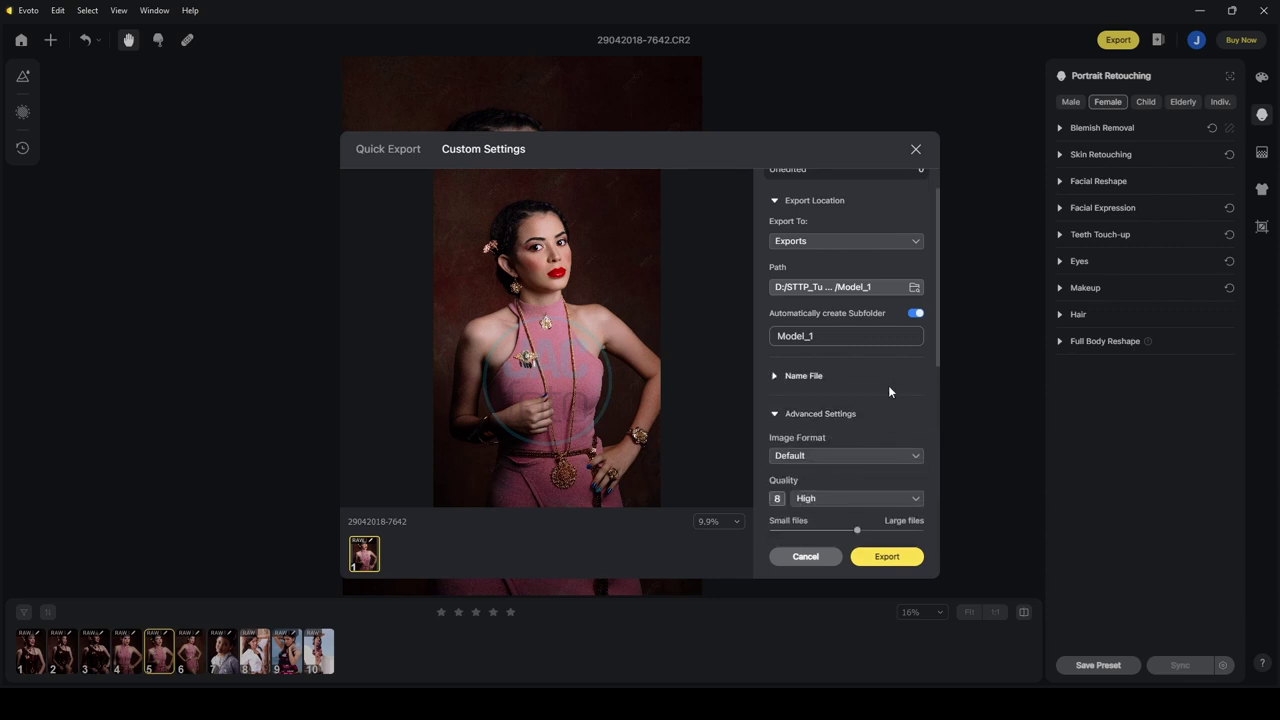
Review the image format options, keeping Default, and set the export quality to Best (10).
scroll(876, 431, down, 1)
click(841, 421)
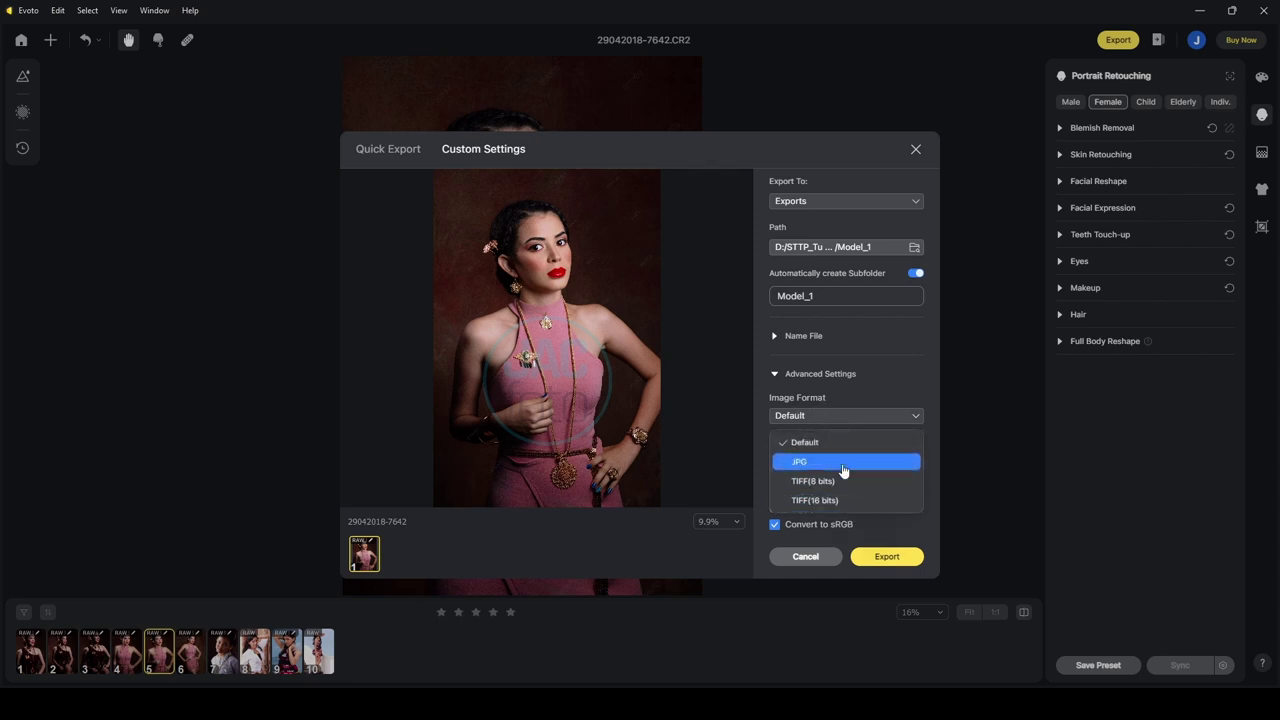
click(871, 389)
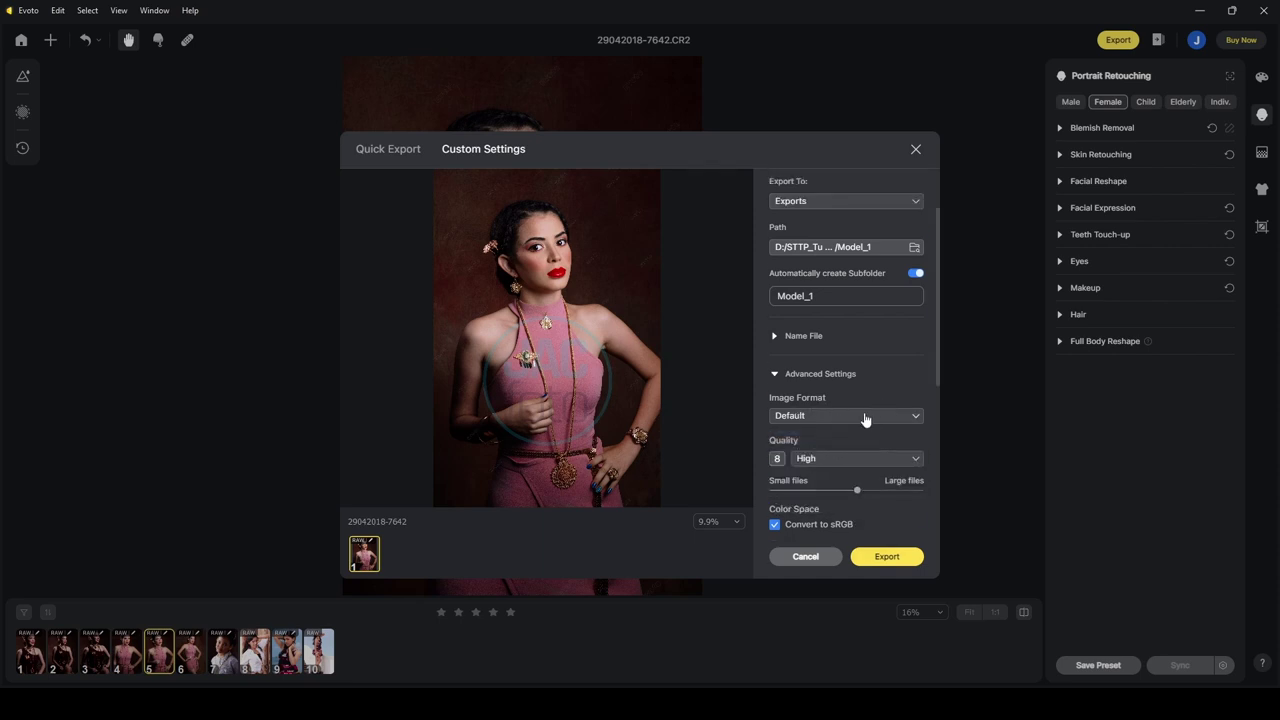
scroll(817, 472, down, 2)
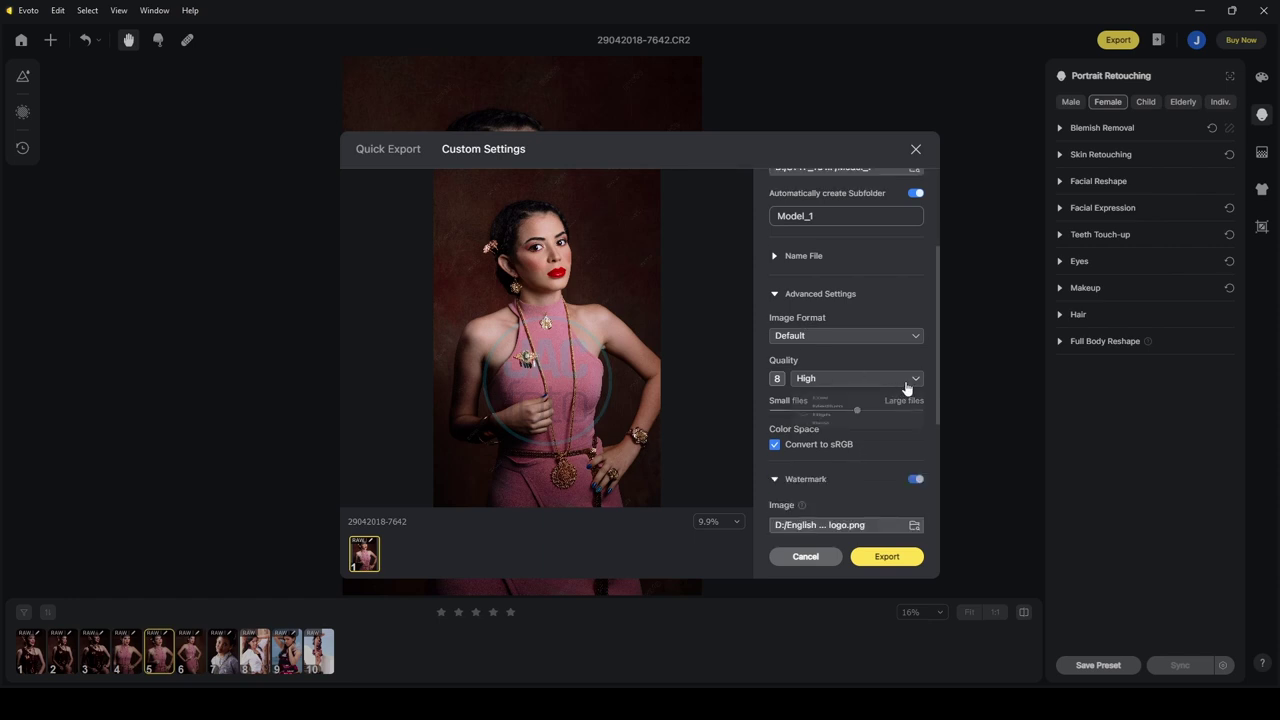
click(850, 461)
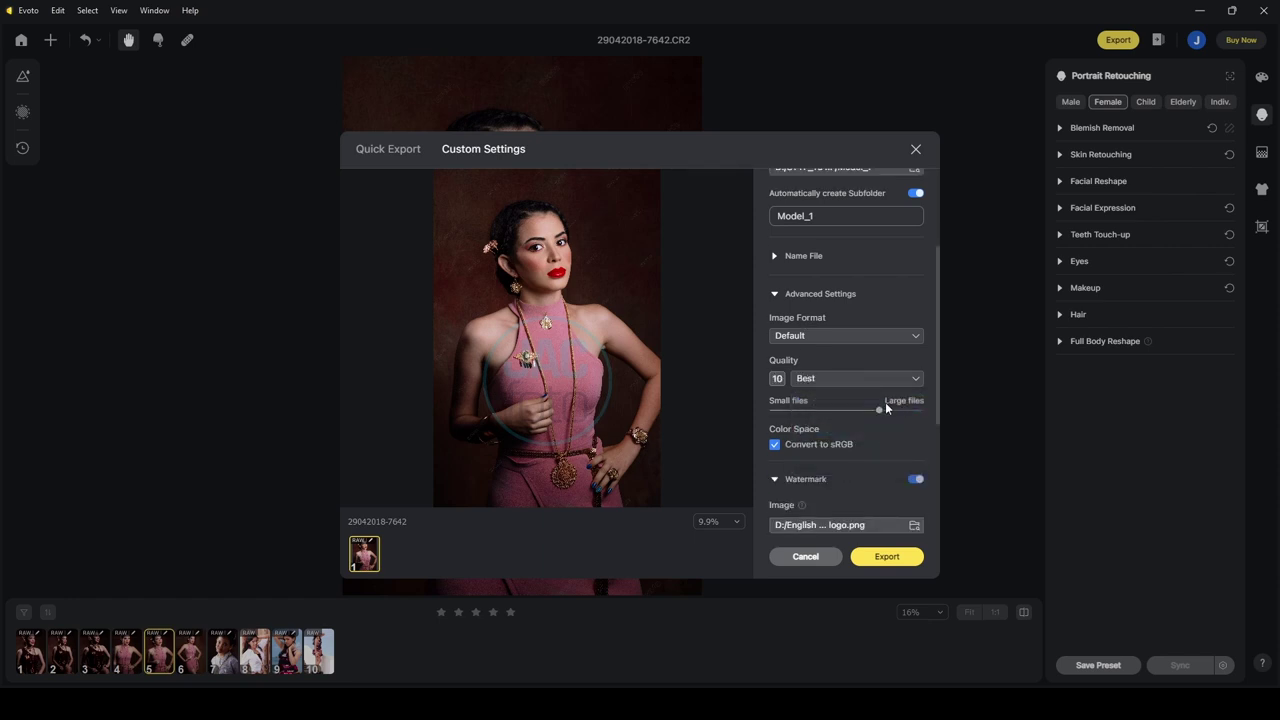
Switch the export watermark off and on again, and look over its positioning, rotation, size and opacity settings.
scroll(878, 436, down, 1)
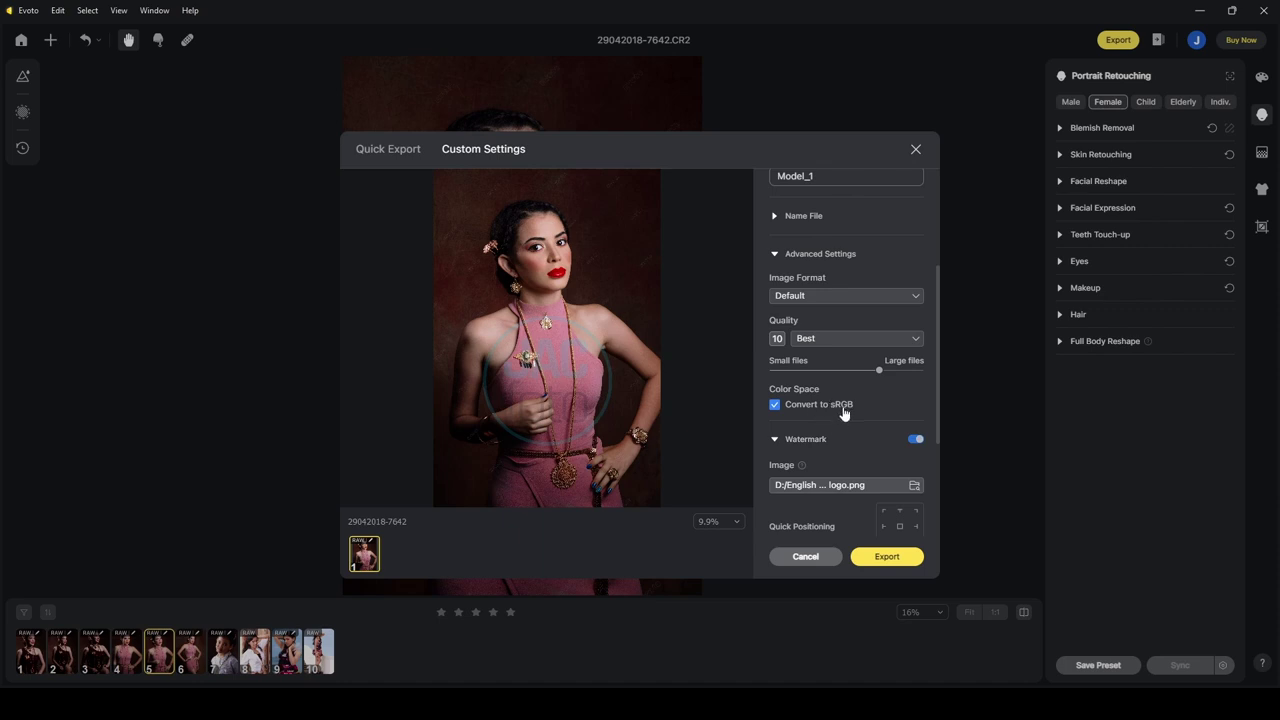
scroll(867, 405, down, 1)
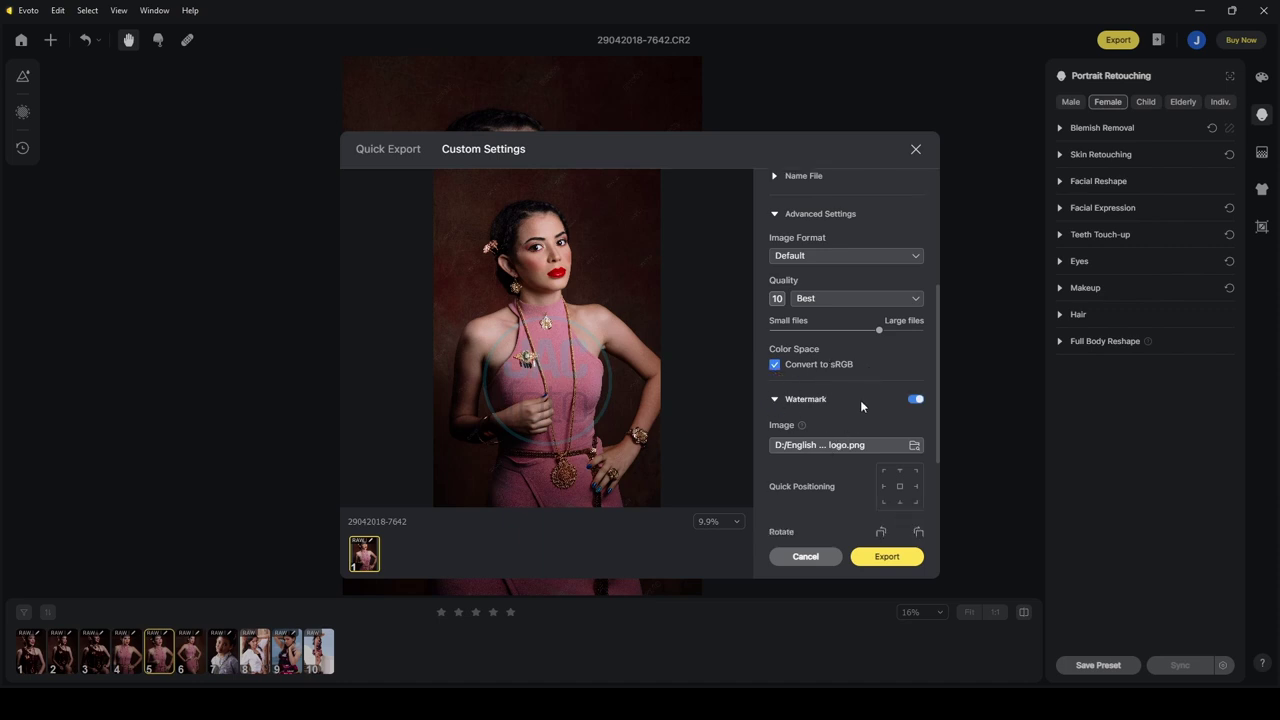
scroll(860, 400, down, 1)
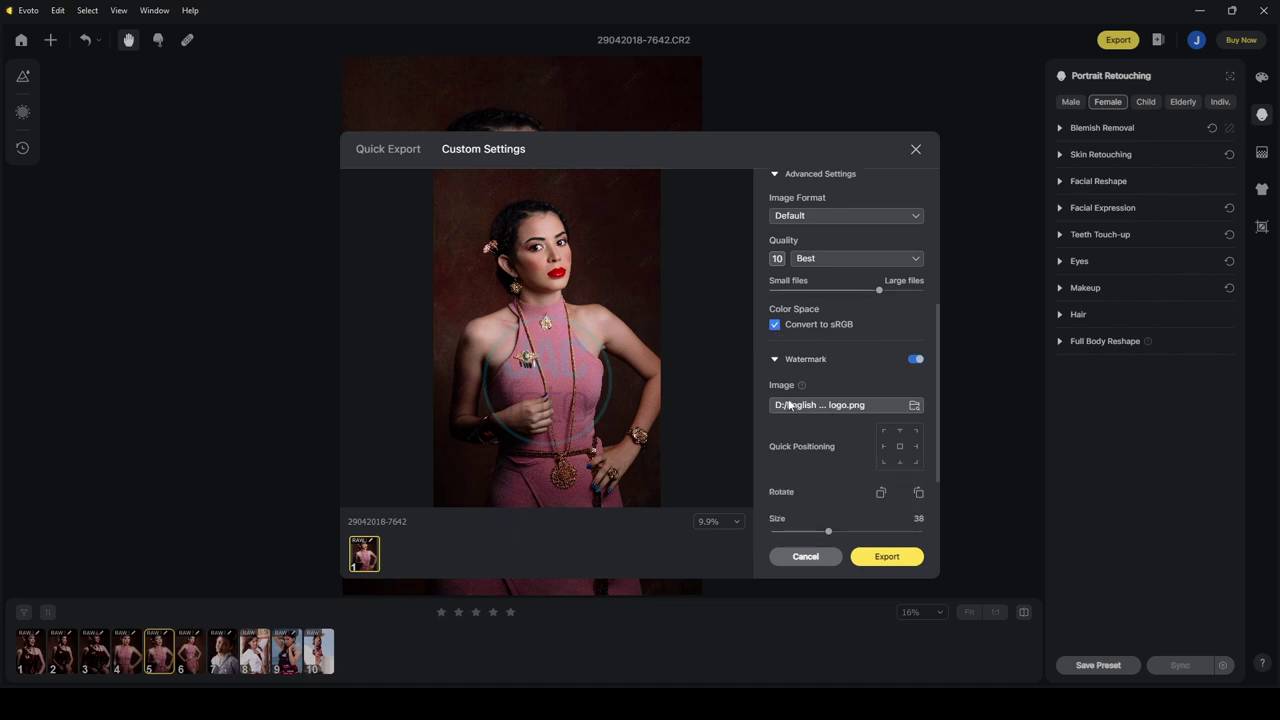
click(914, 359)
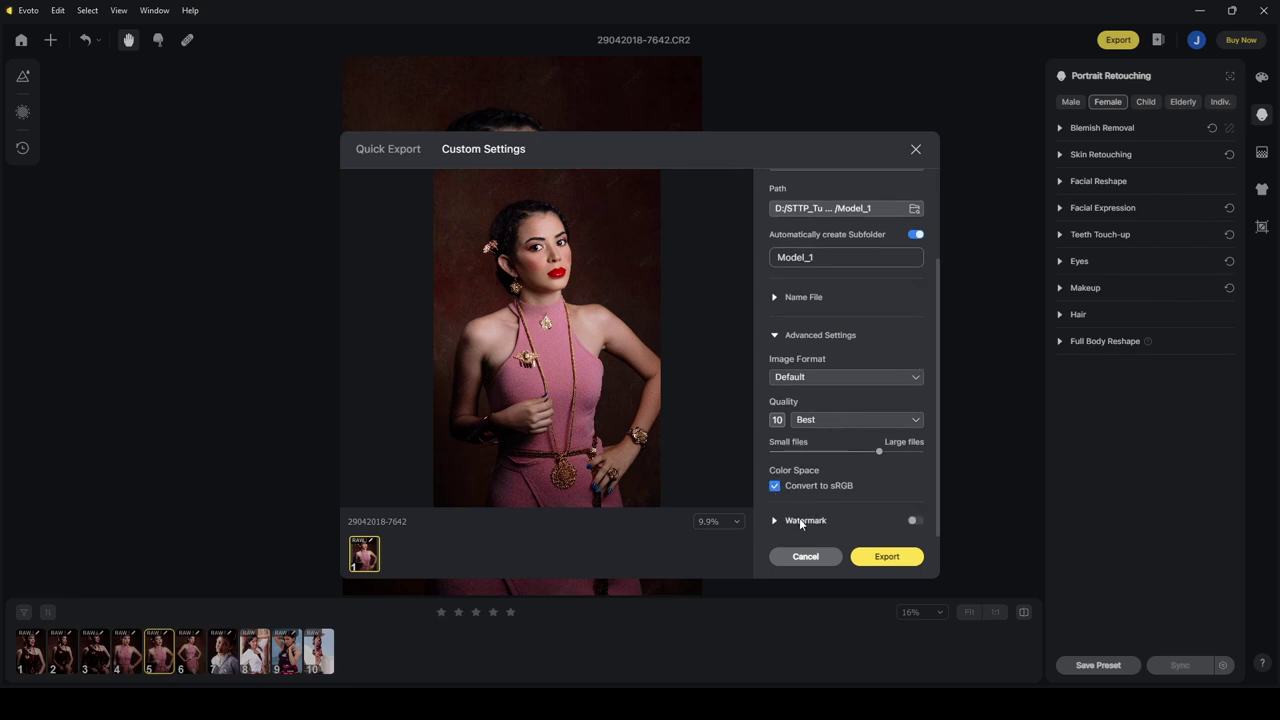
click(912, 522)
scroll(880, 420, down, 3)
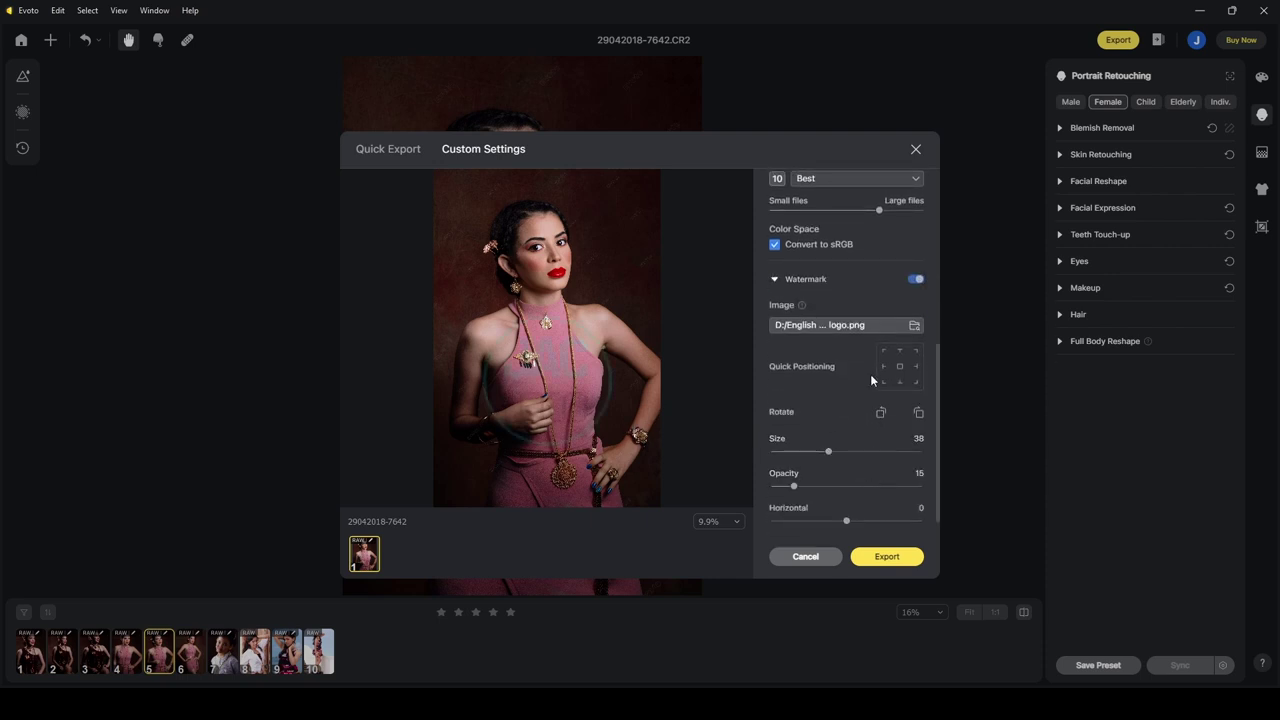
Move the watermark to the photo's bottom-right corner, reduce its size to 13 and raise its opacity to 76.
scroll(838, 430, down, 1)
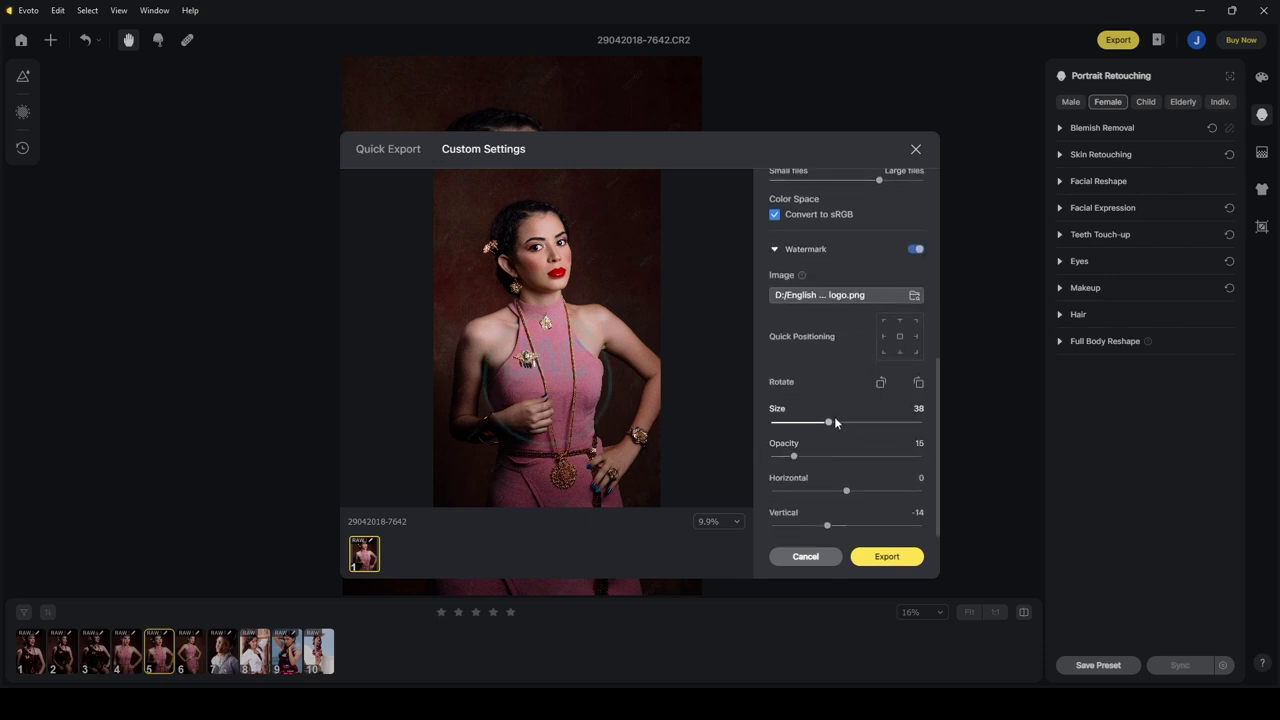
drag(822, 425, 801, 424)
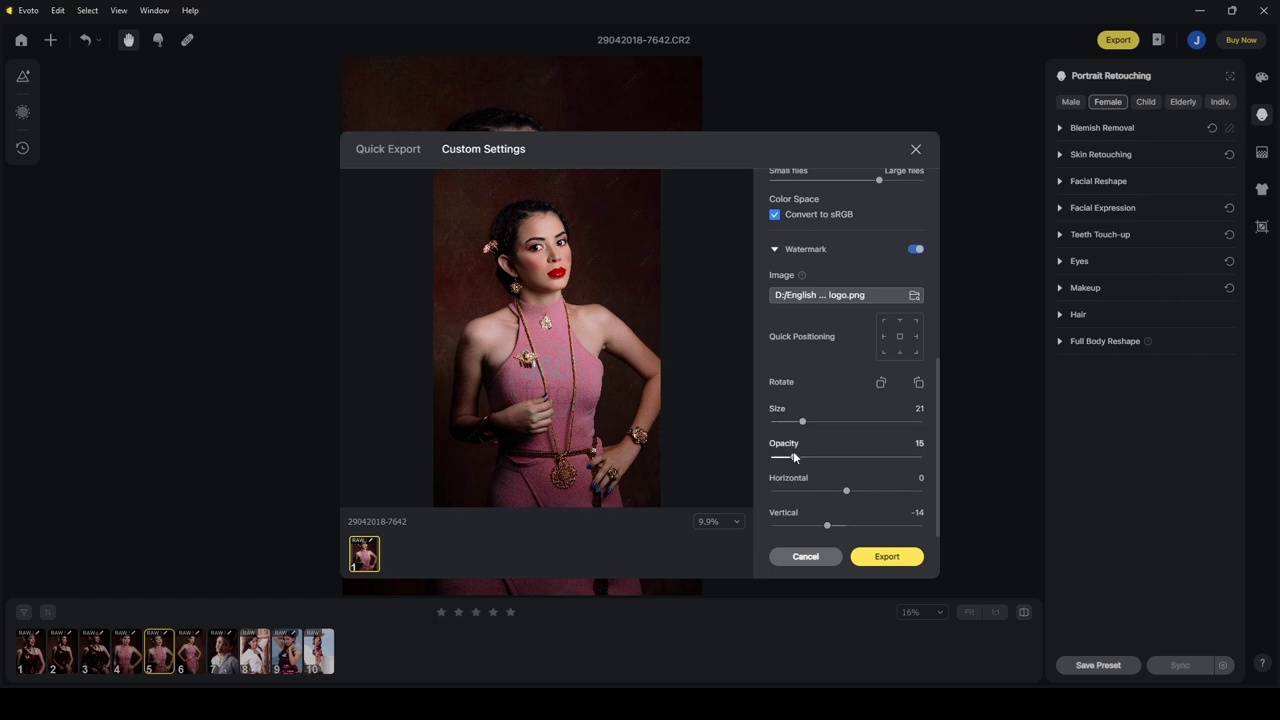
click(915, 353)
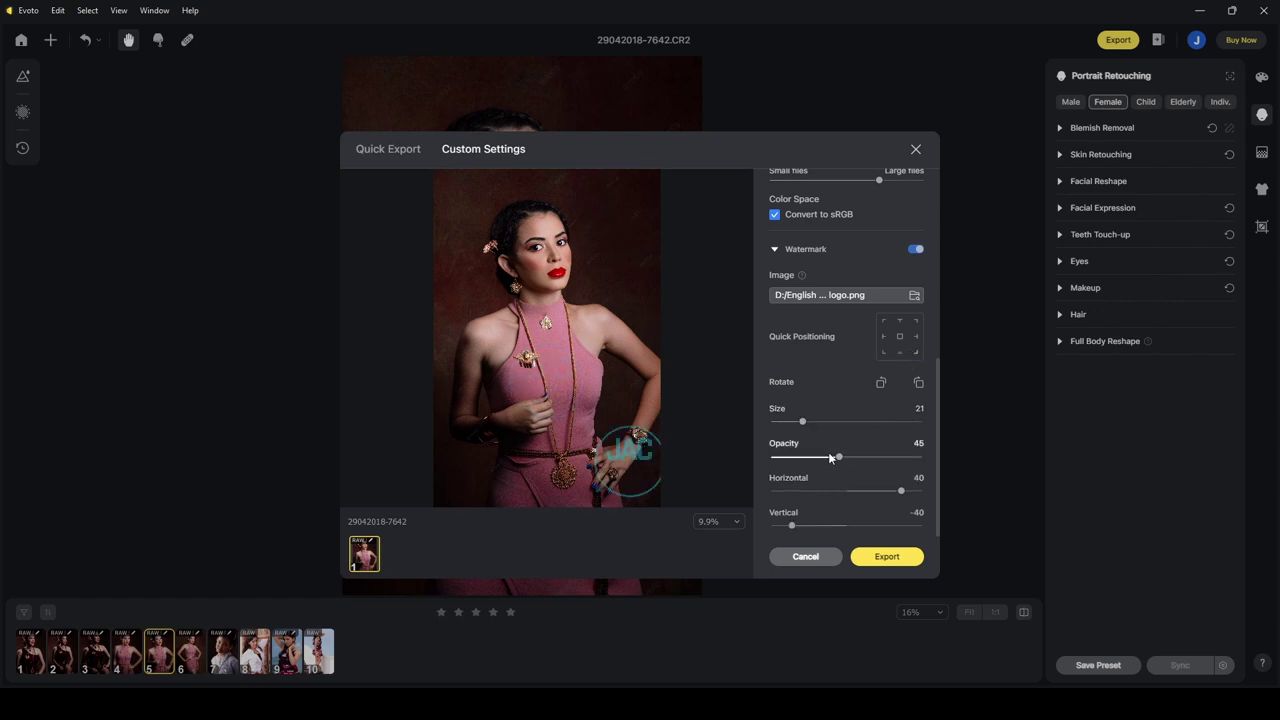
click(916, 353)
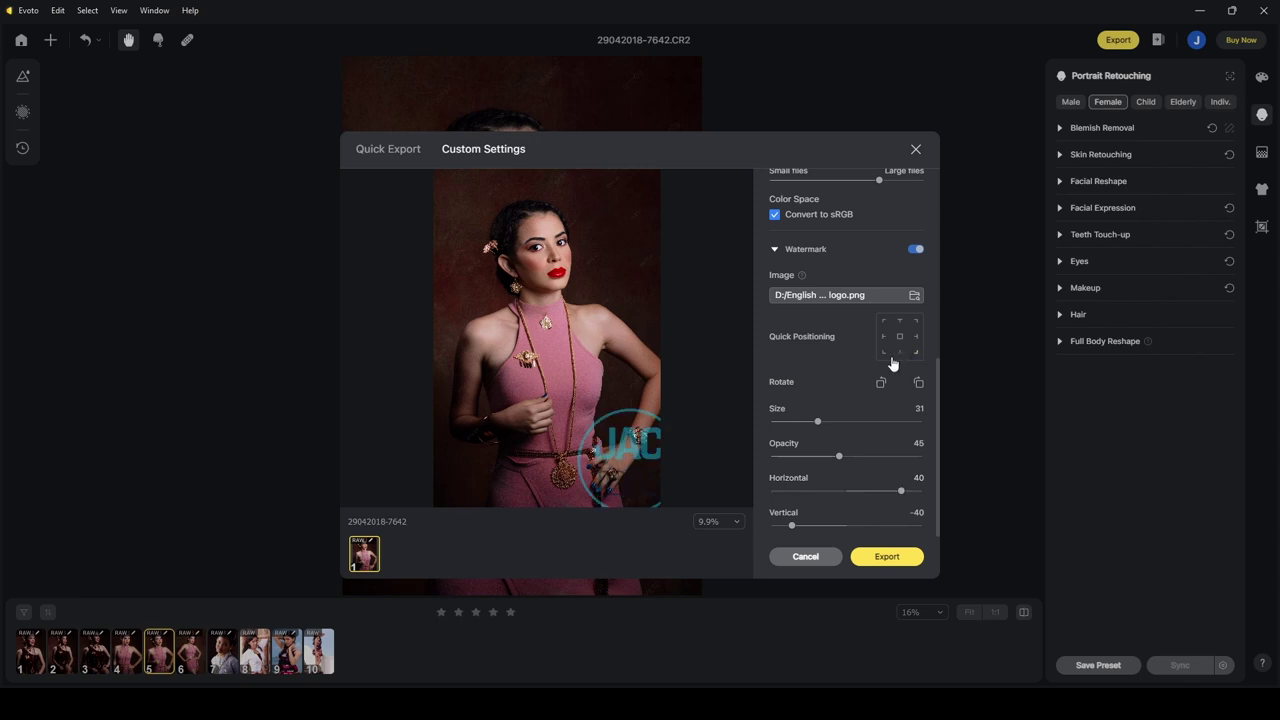
drag(817, 422, 790, 422)
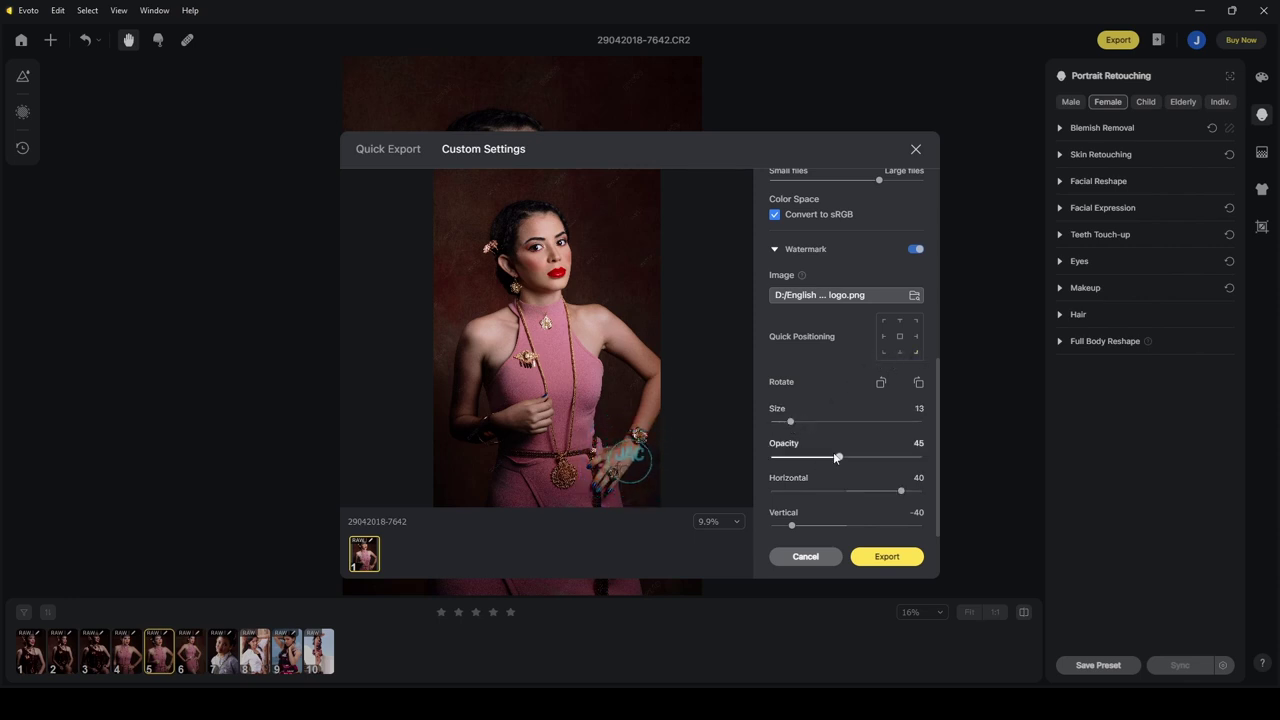
mouse_move(884, 457)
mouse_down()
mouse_move(900, 457)
mouse_move(886, 457)
mouse_up()
Try the watermark at the photo's centre and bottom centre, and place it in the bottom-left corner.
click(898, 338)
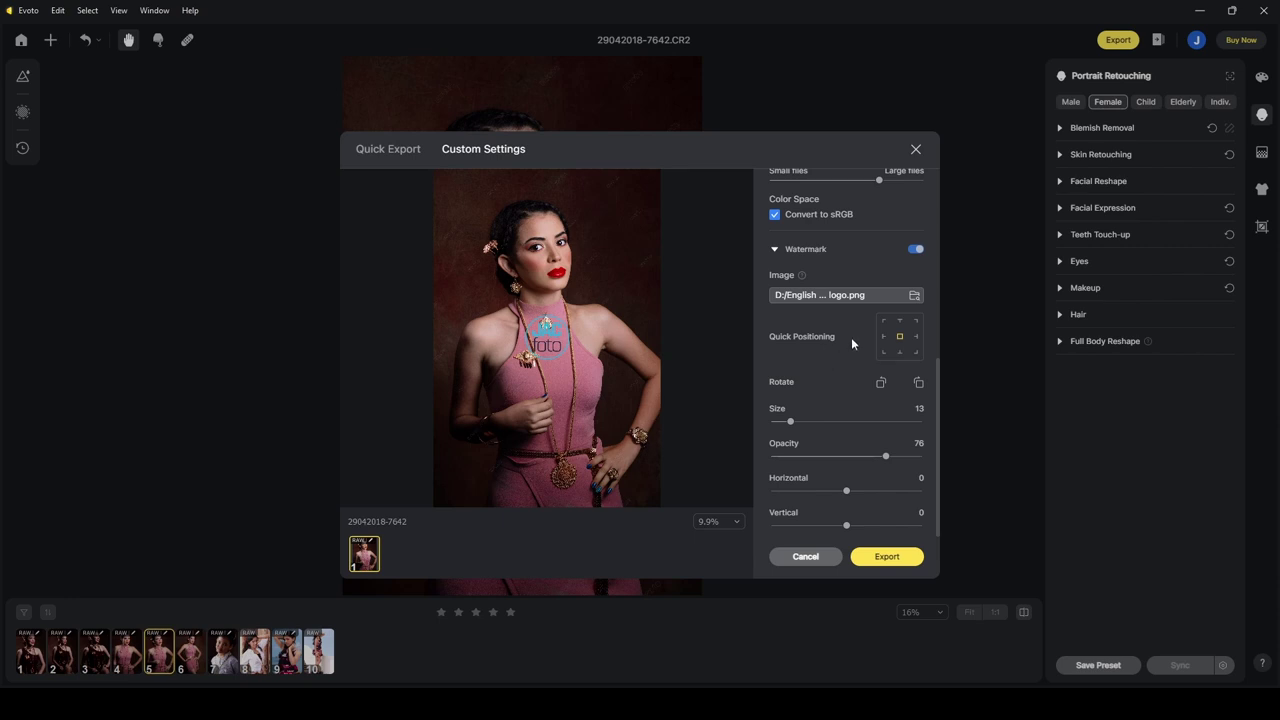
click(902, 353)
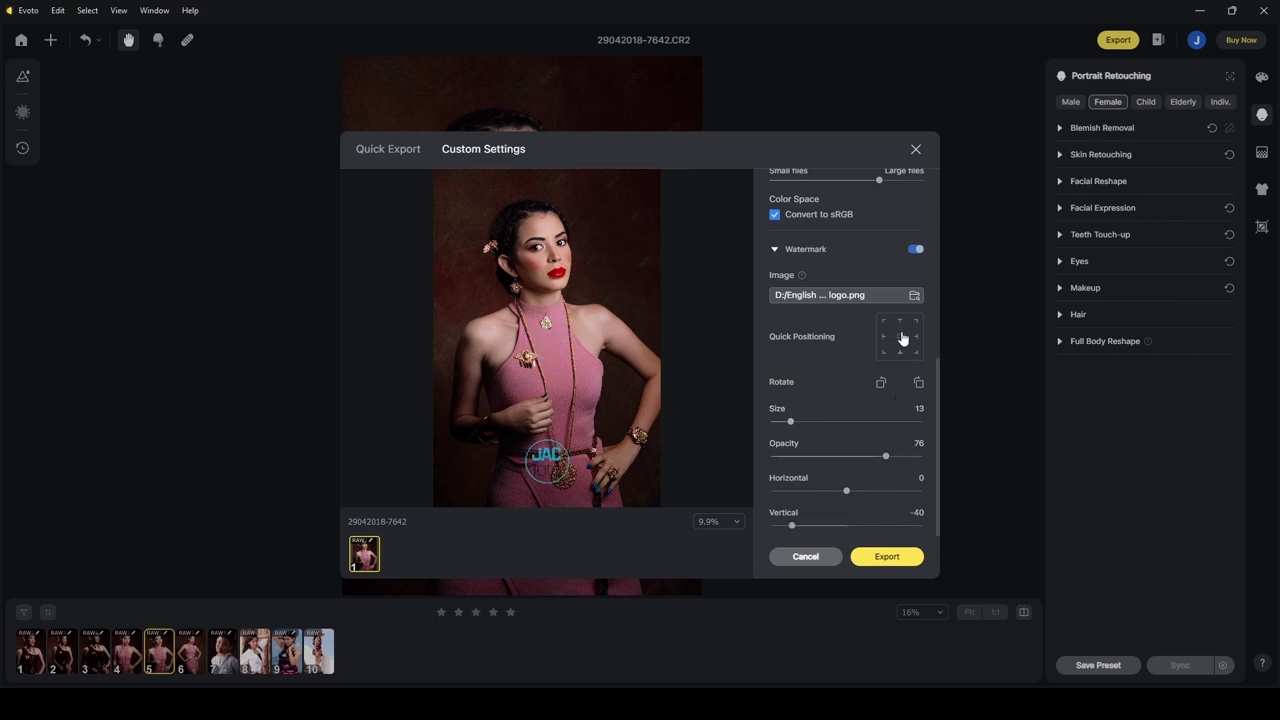
scroll(840, 228, up, 1)
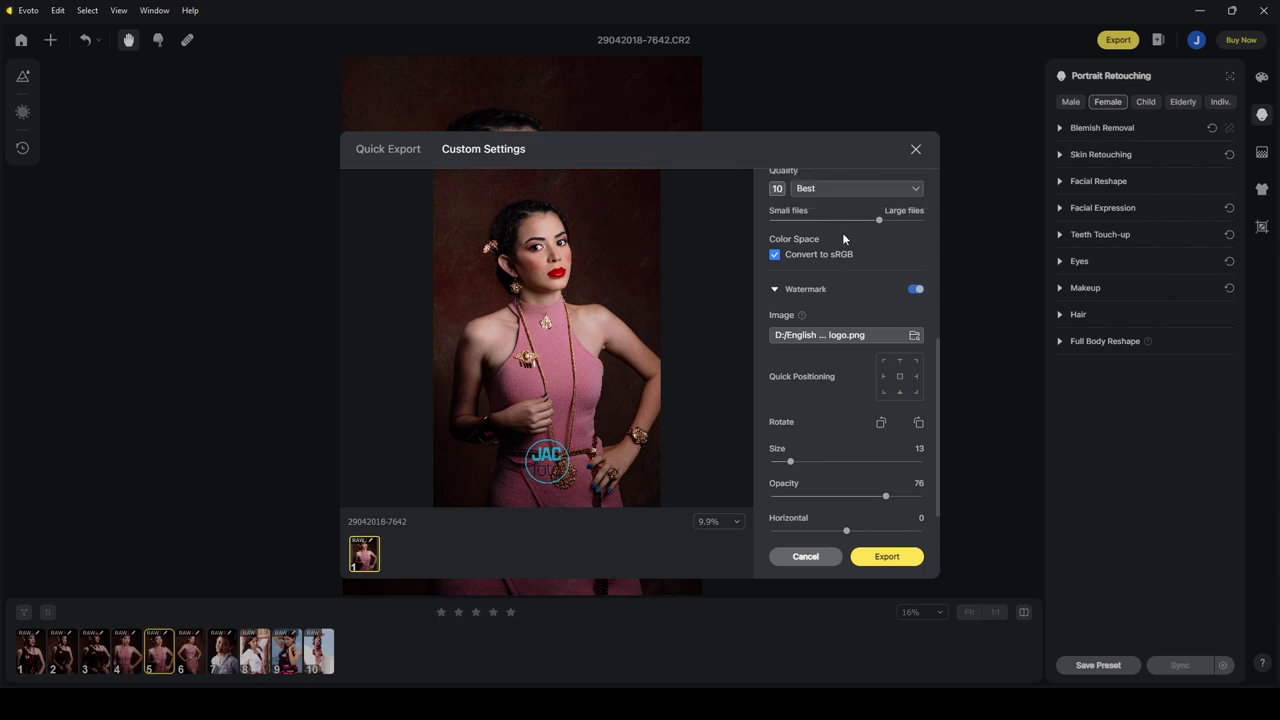
click(880, 559)
click(886, 396)
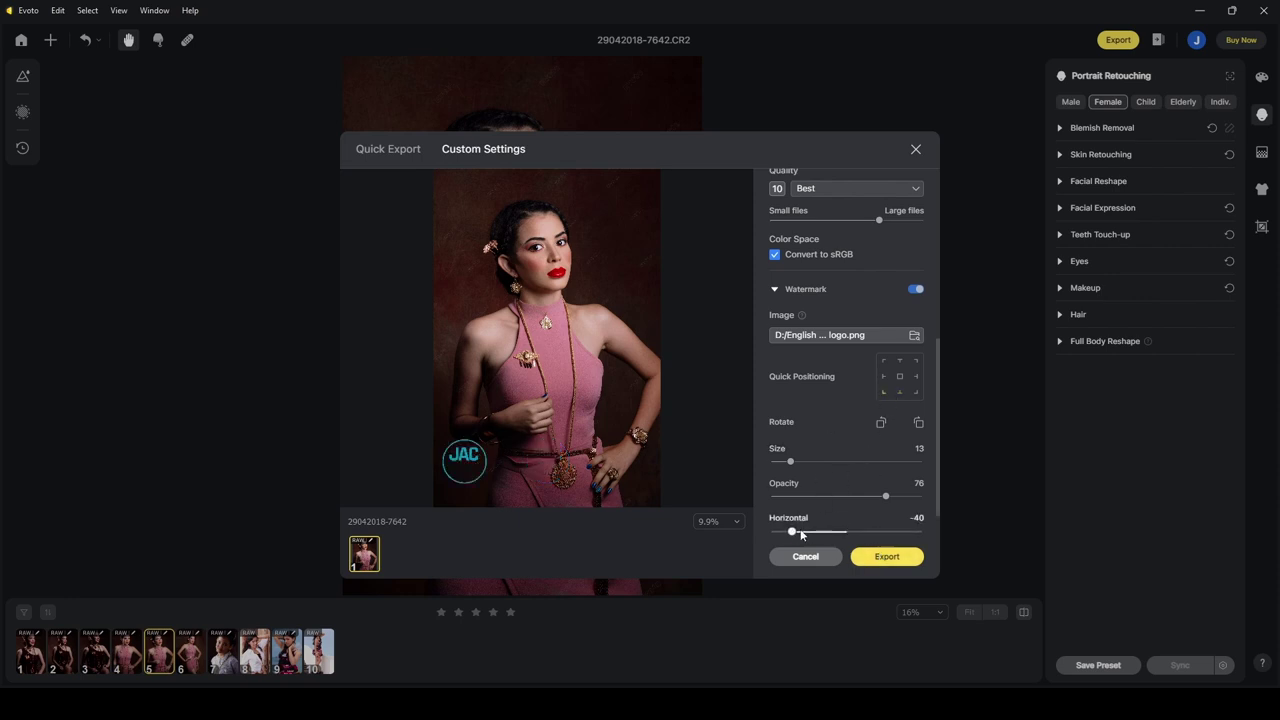
Set the watermark's vertical offset to -46, size to 10 and horizontal offset to -41, and export the portrait.
scroll(865, 508, down, 1)
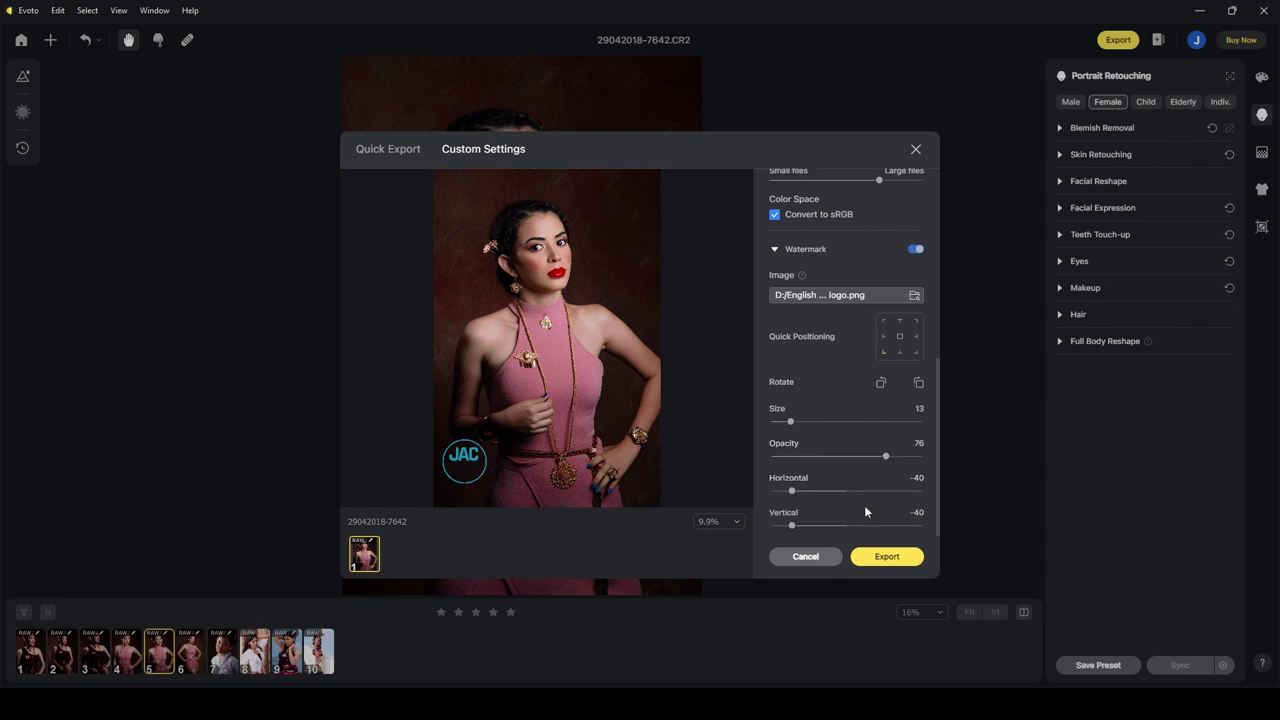
mouse_move(791, 528)
mouse_down()
mouse_move(806, 527)
mouse_move(784, 528)
mouse_up()
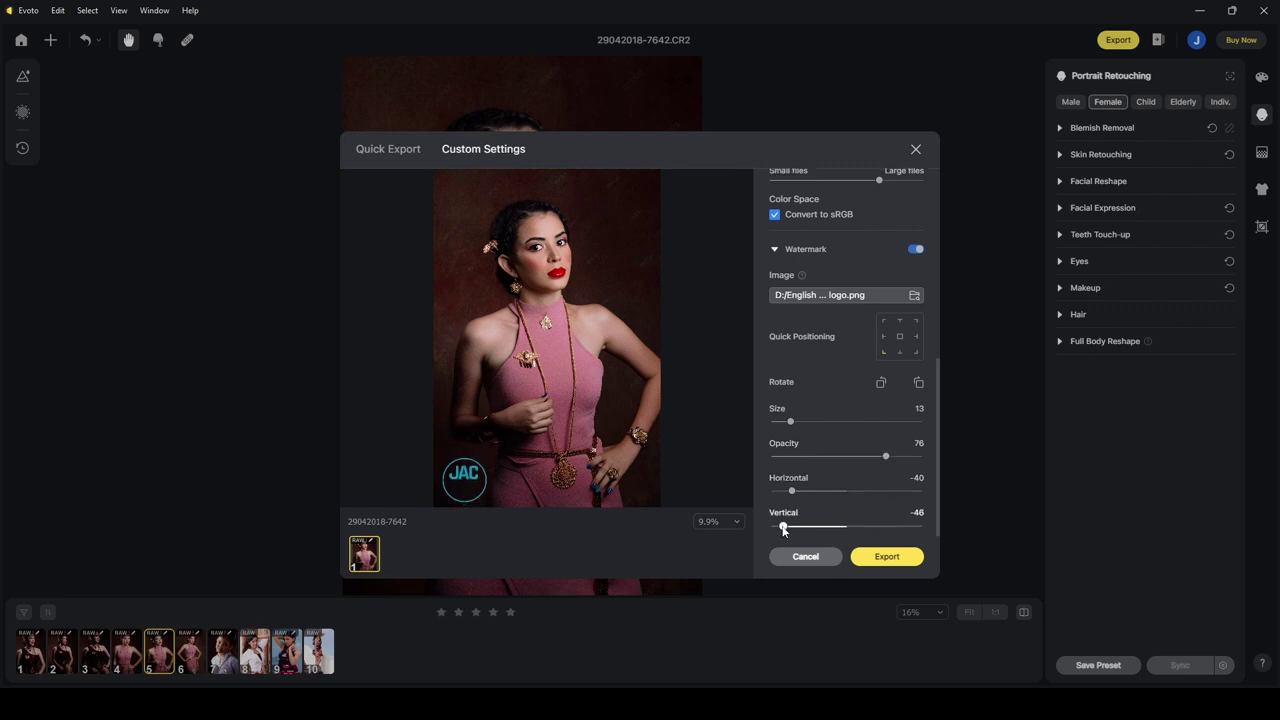
drag(790, 424, 786, 424)
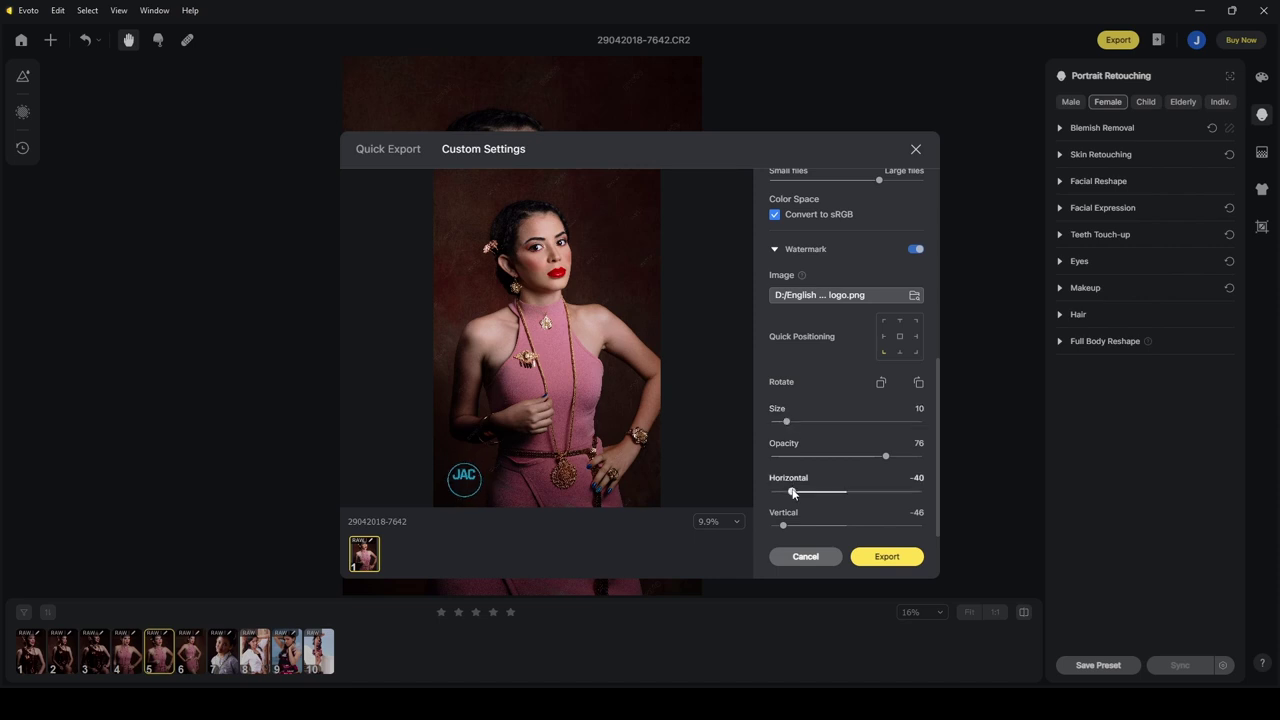
drag(791, 492, 790, 492)
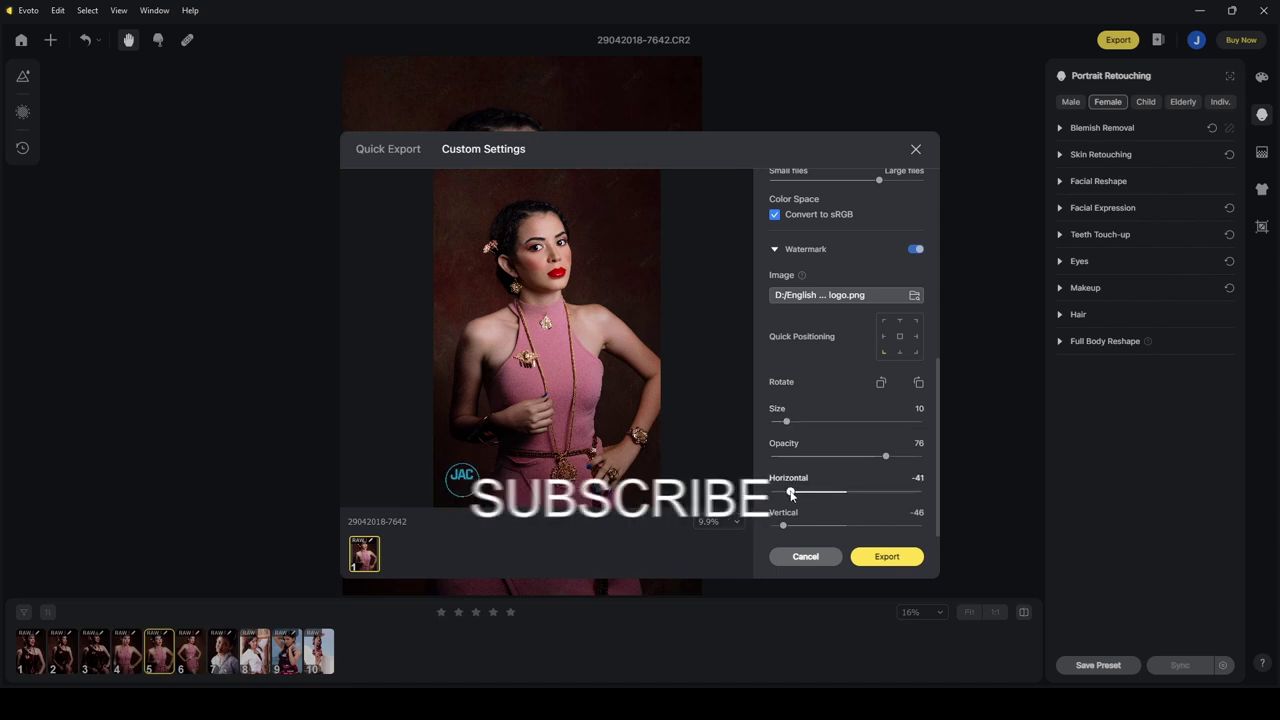
scroll(855, 337, up, 1)
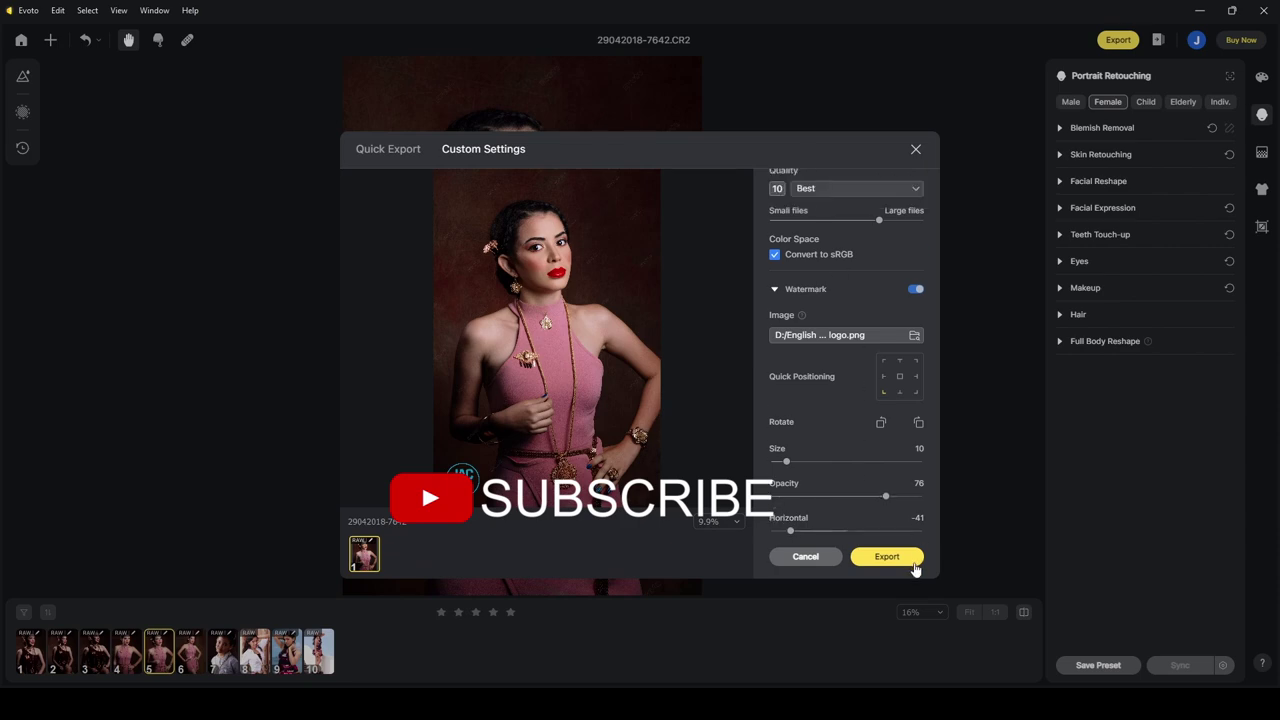
click(912, 560)
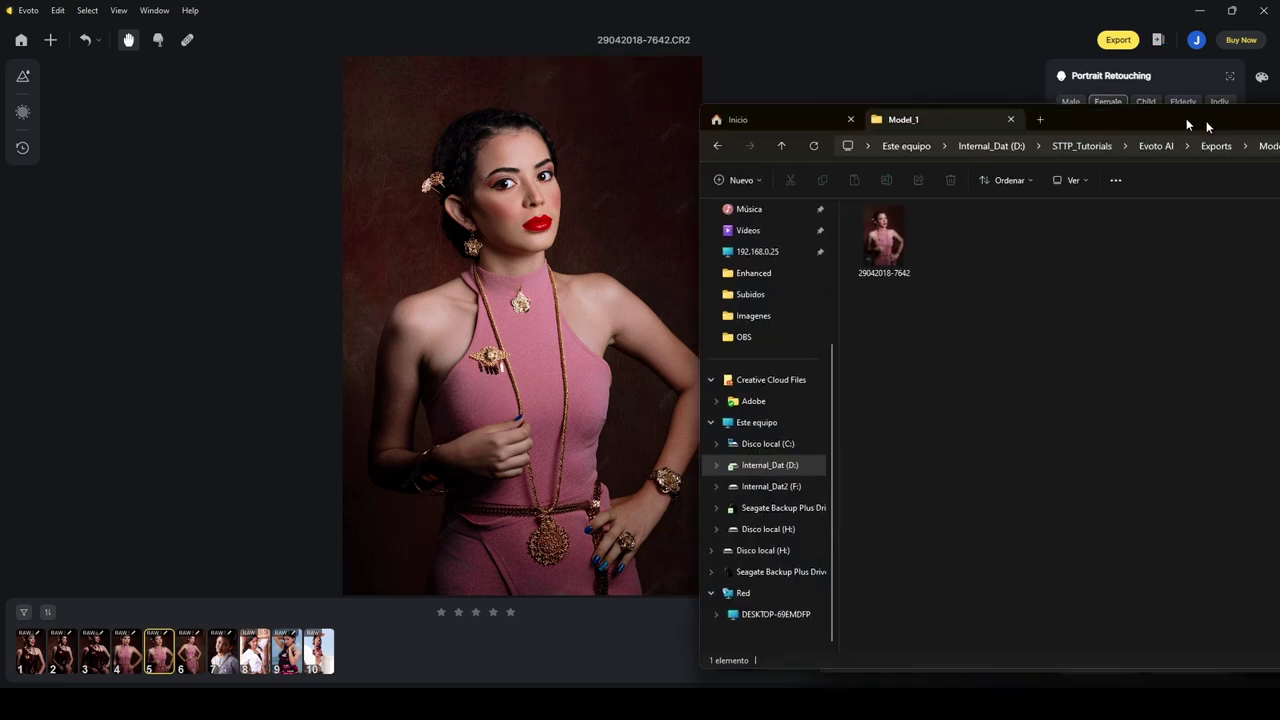
double_click(797, 232)
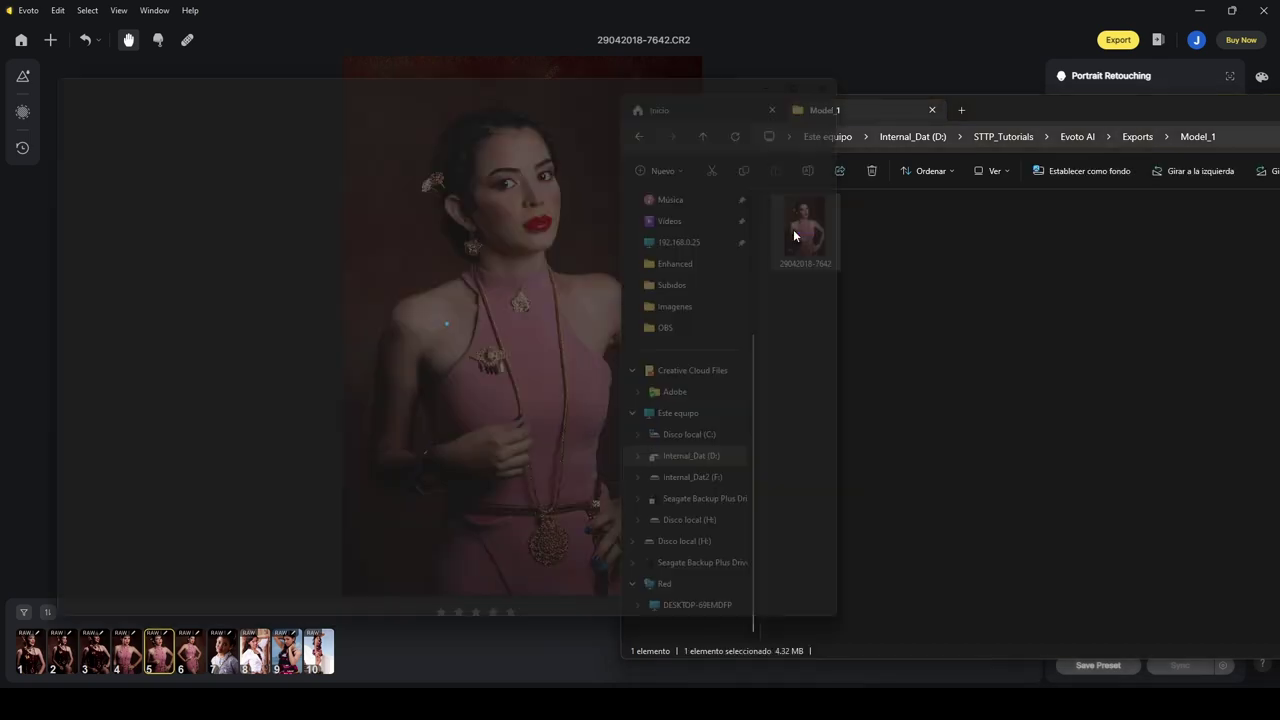
scroll(454, 360, up, 3)
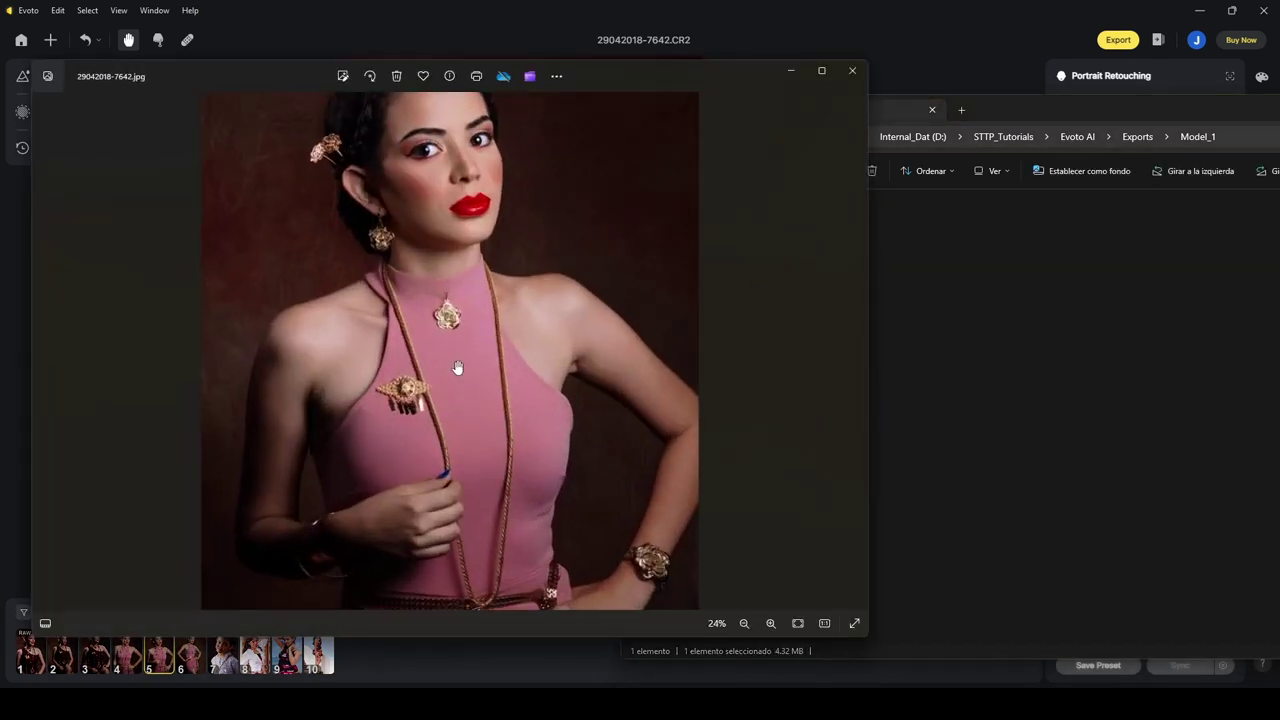
drag(462, 245, 487, 415)
click(852, 70)
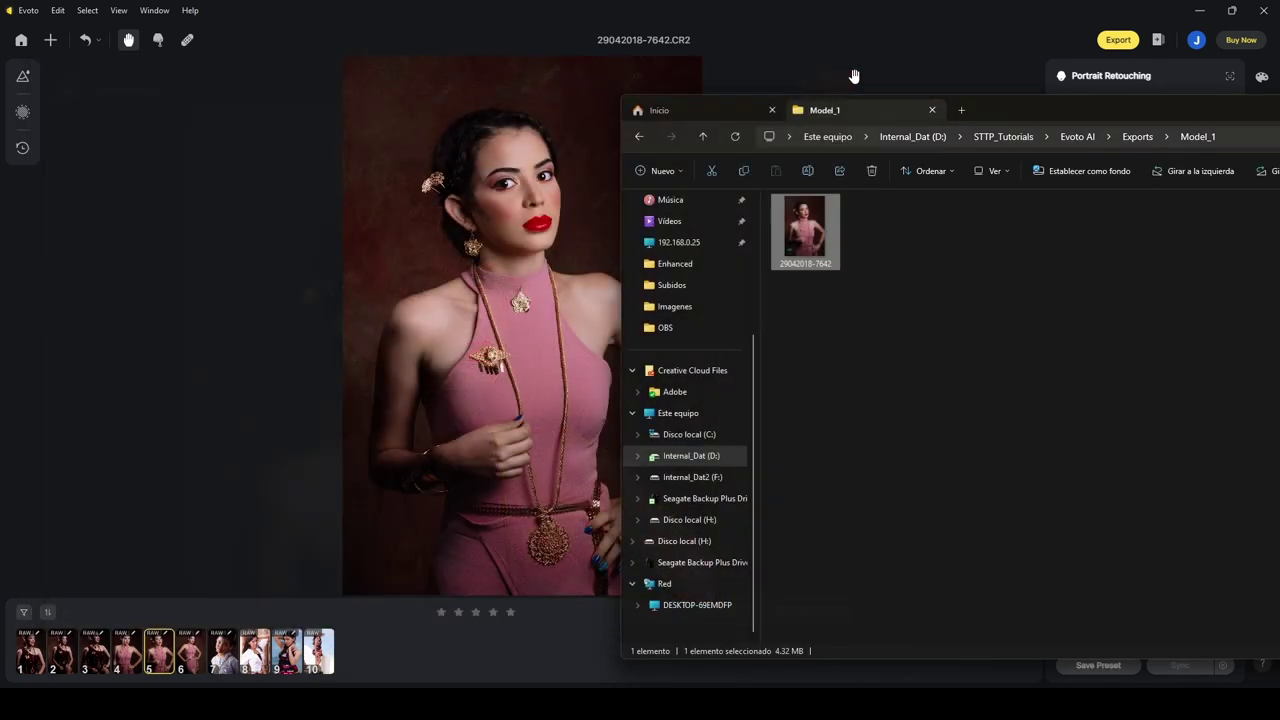
drag(1098, 110, 1279, 110)
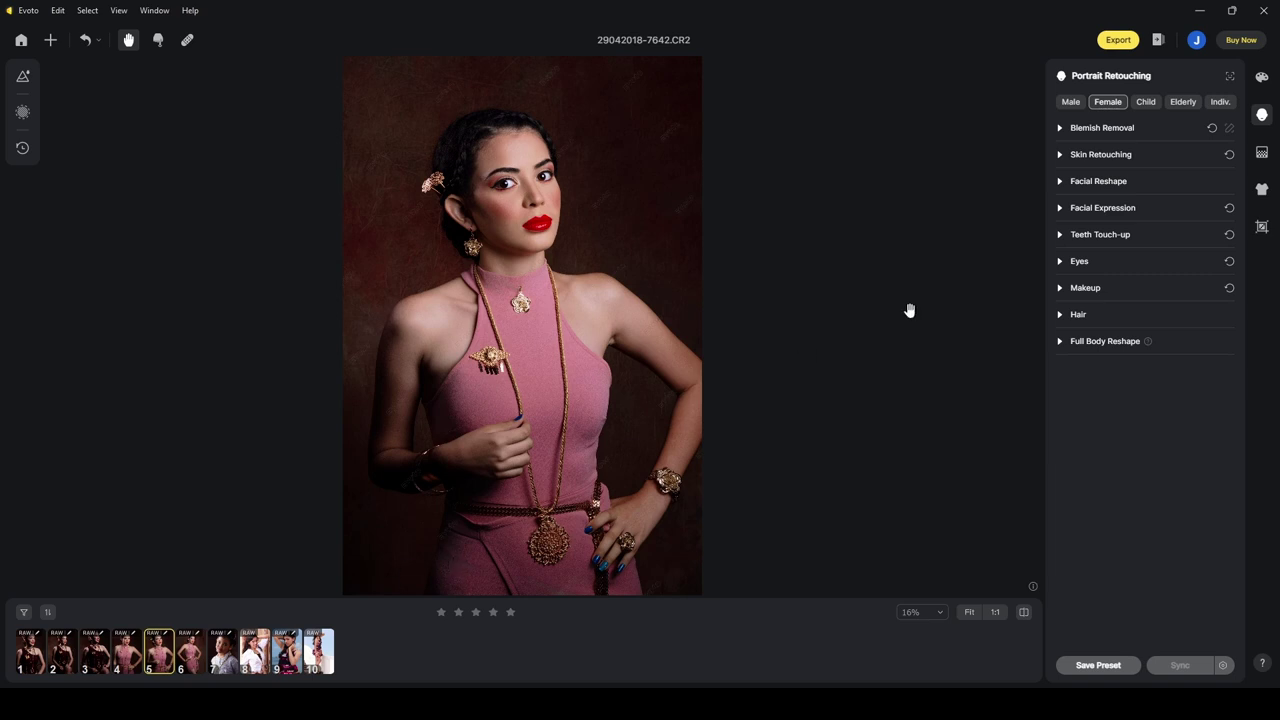
Open the quick export options and cancel them, and check the account's remaining credits.
click(1118, 40)
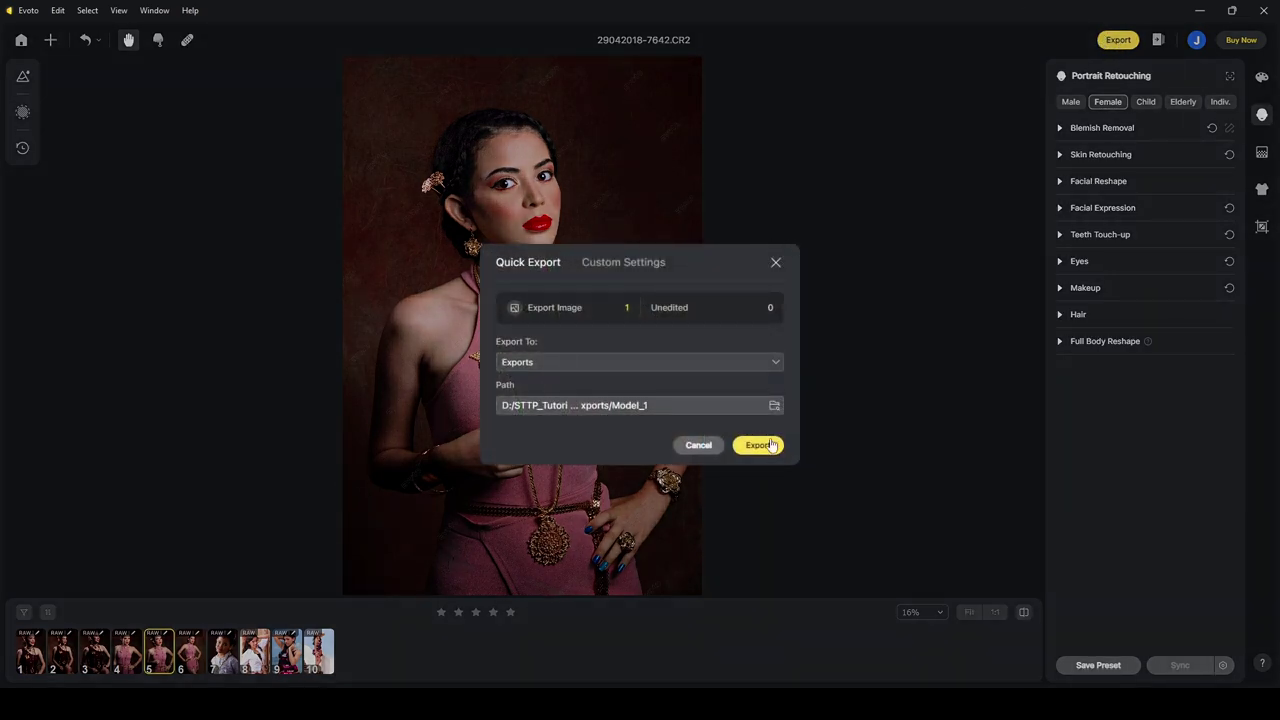
click(700, 446)
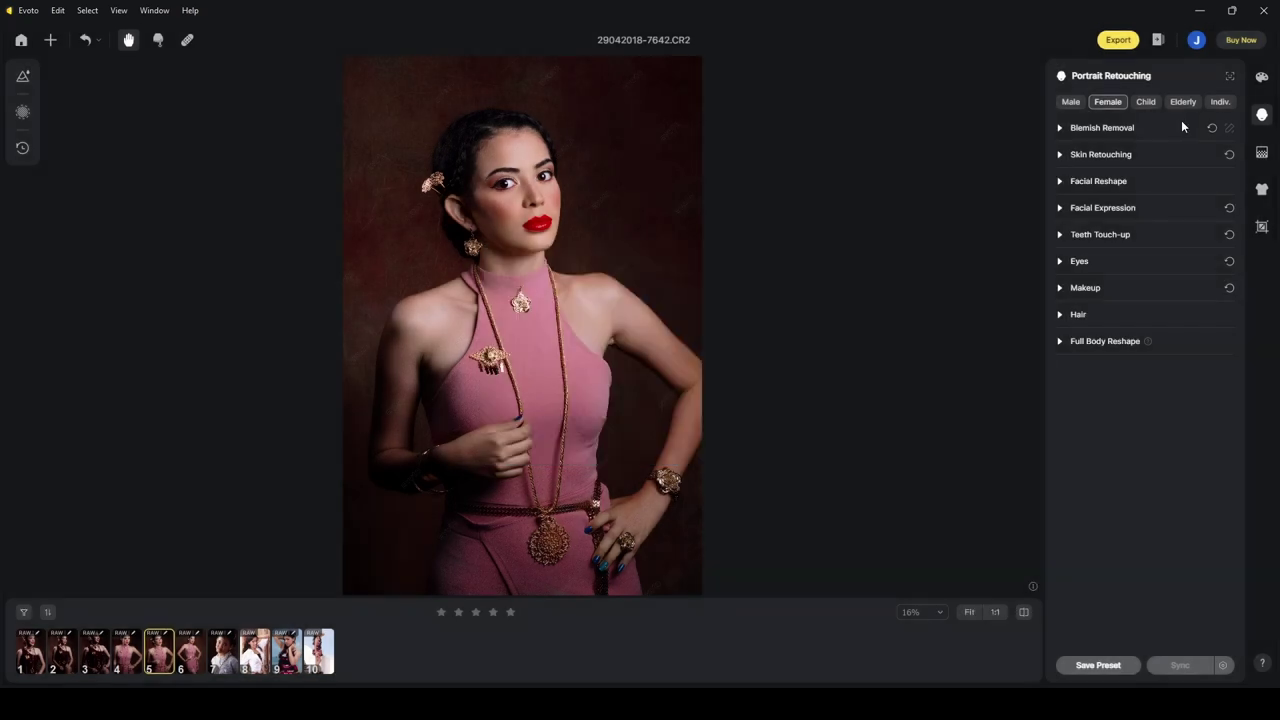
click(1195, 45)
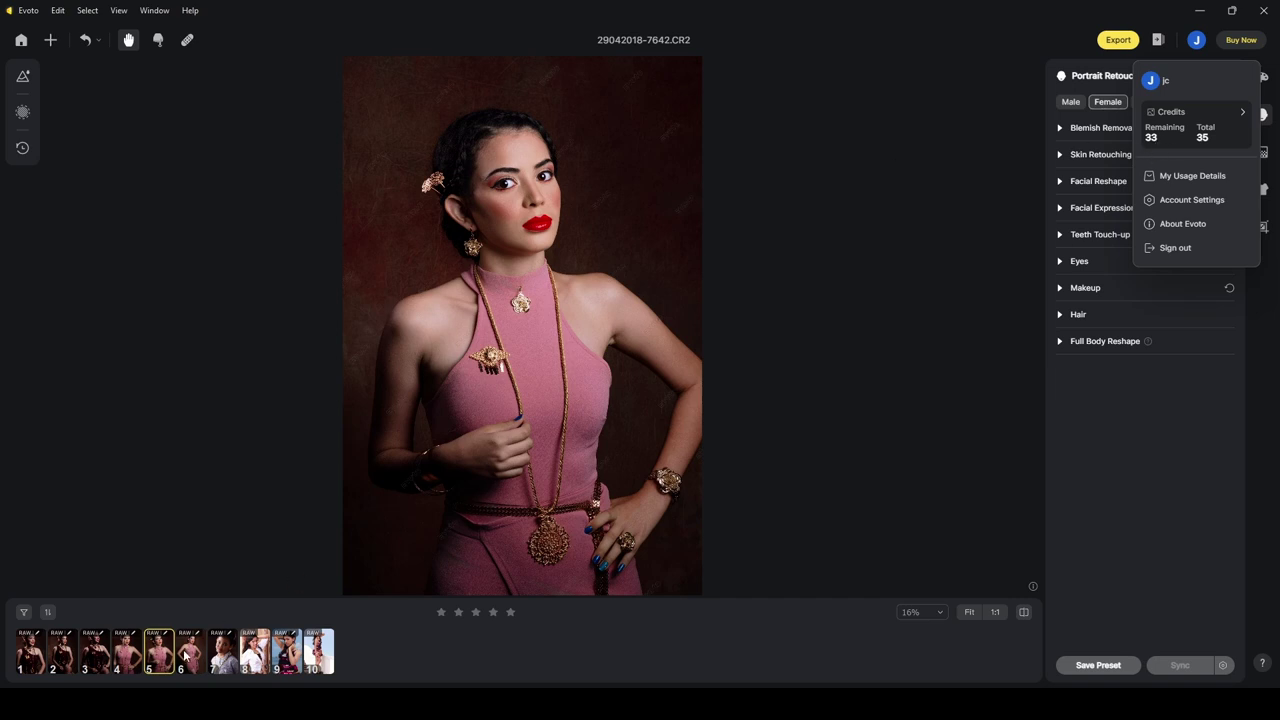
Reopen the custom export settings for the same portrait and switch off the watermark.
click(1127, 45)
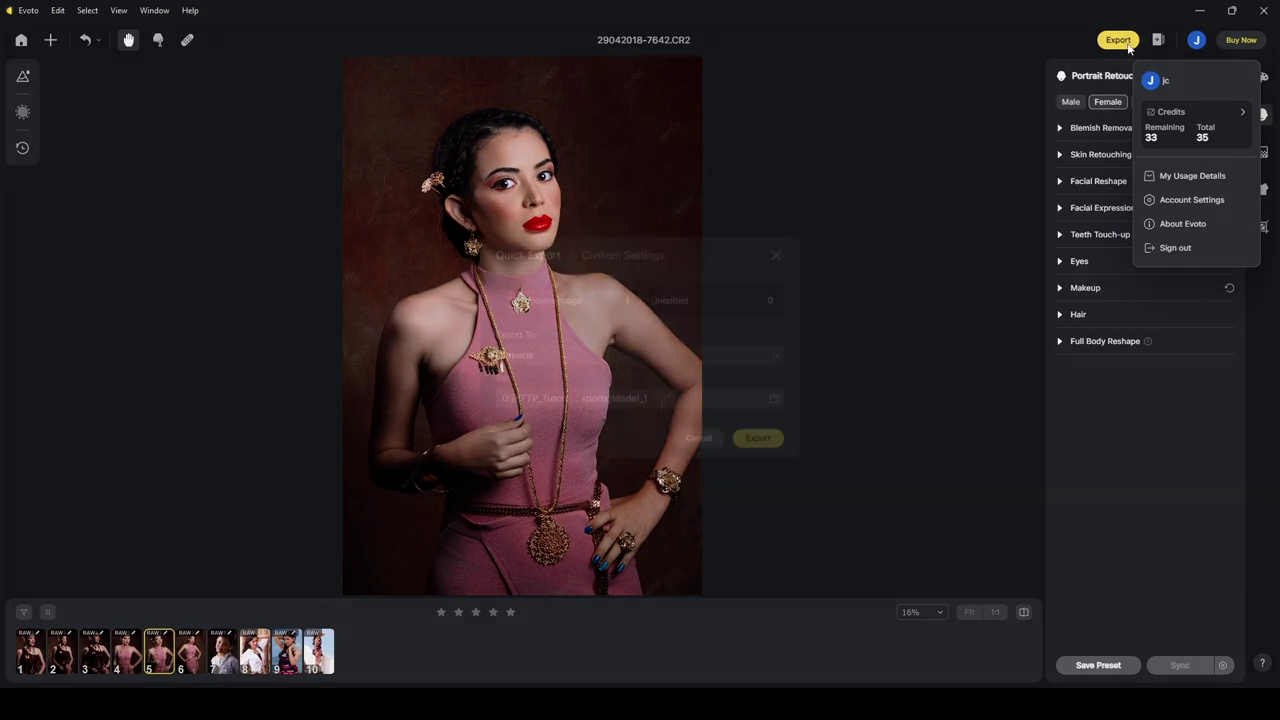
click(640, 264)
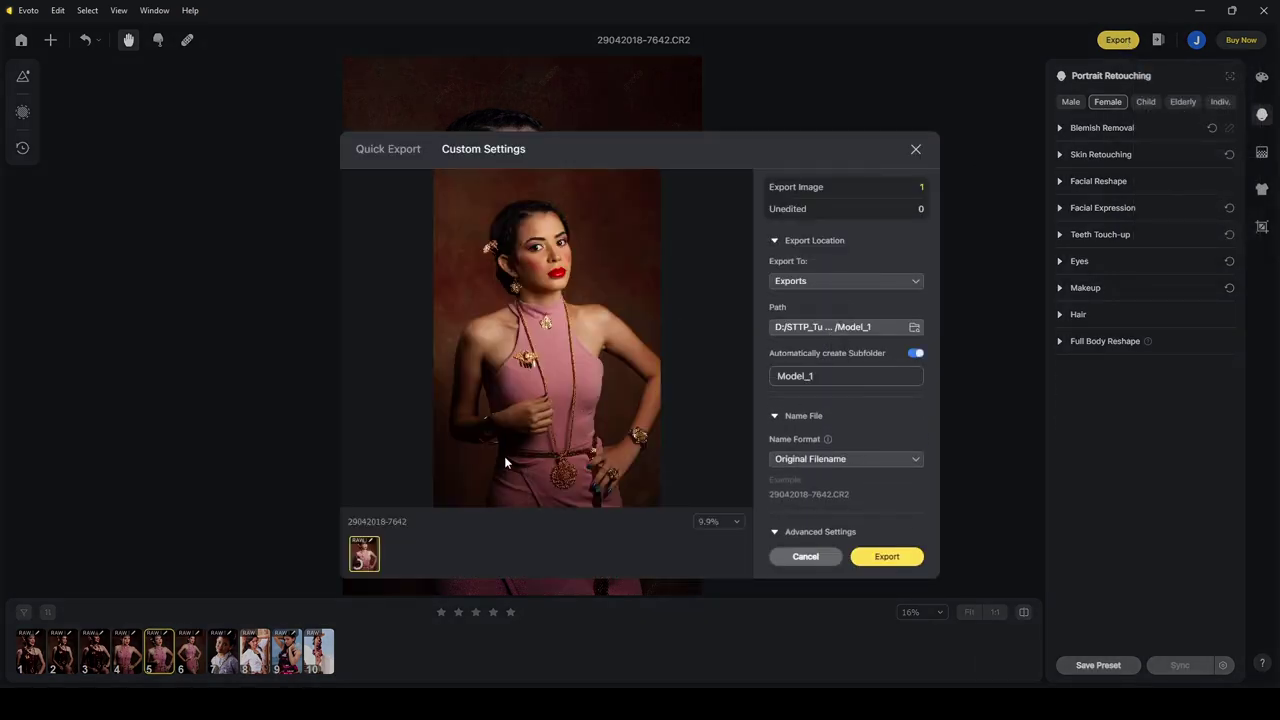
scroll(836, 400, down, 2)
scroll(840, 409, down, 6)
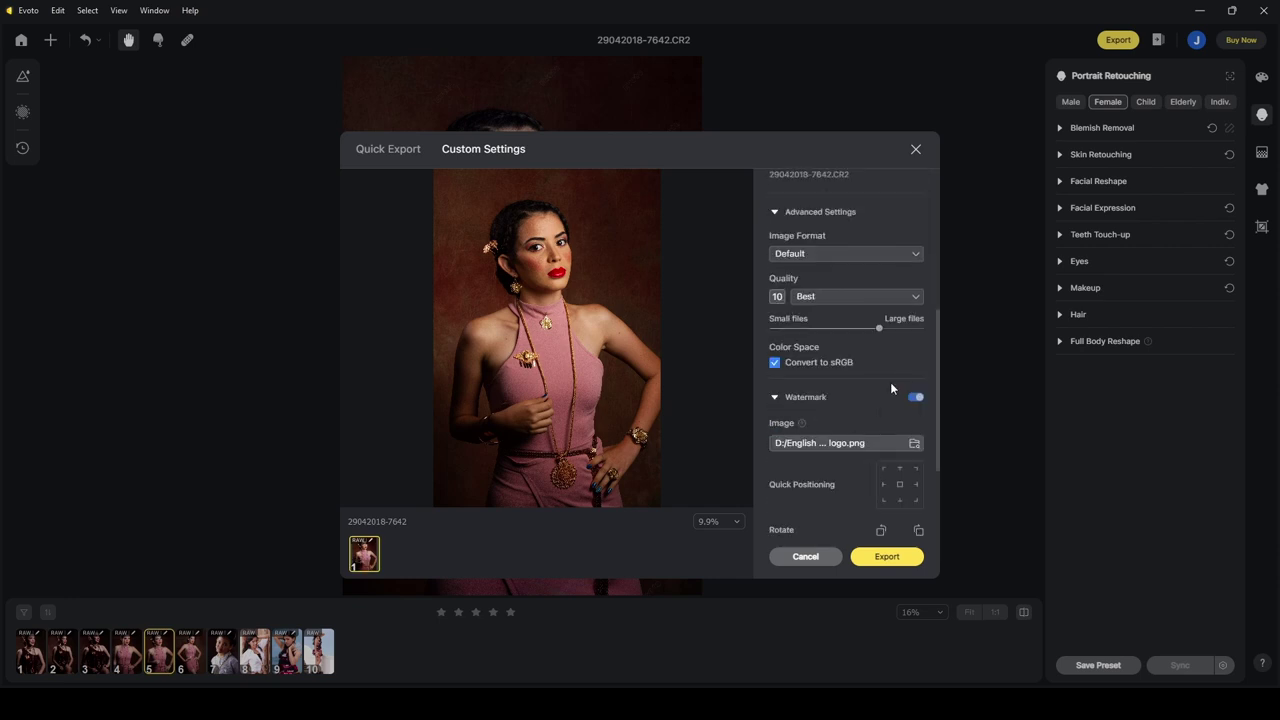
click(915, 397)
click(916, 398)
Set the name format to Custom Filename (1 of 1) with the name No-Watermark, and export the portrait.
scroll(833, 438, up, 3)
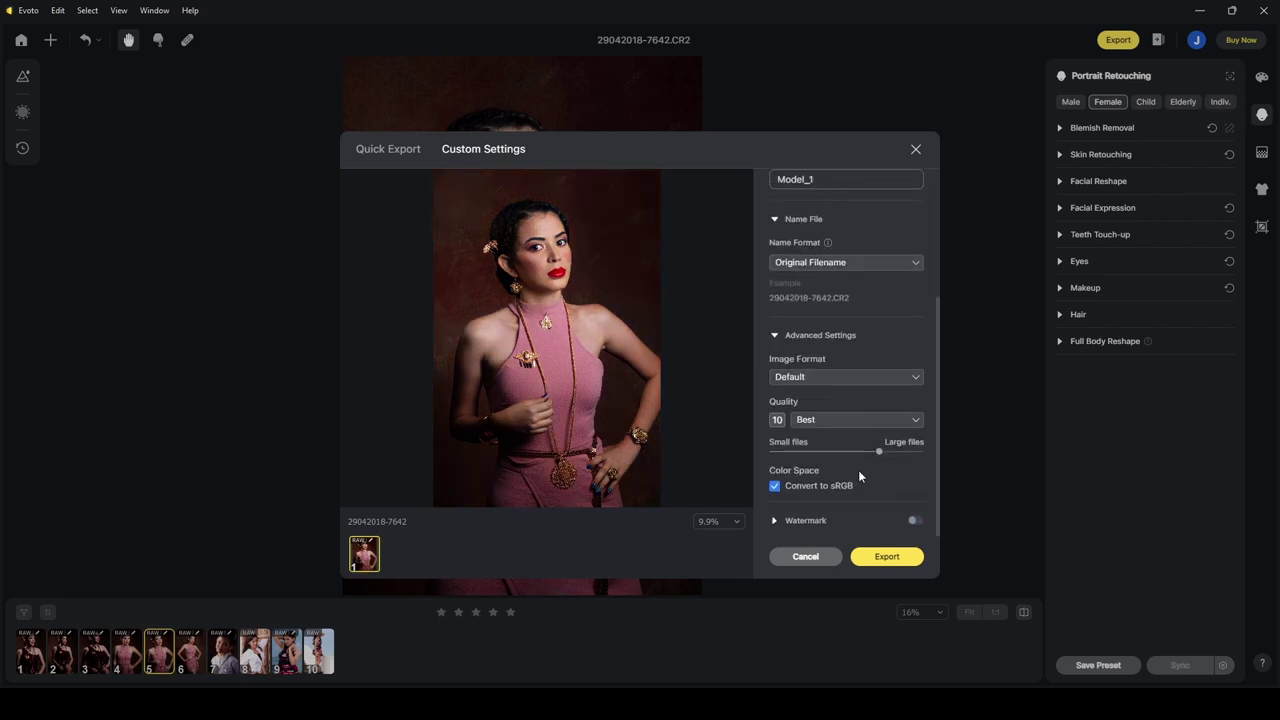
scroll(866, 478, up, 3)
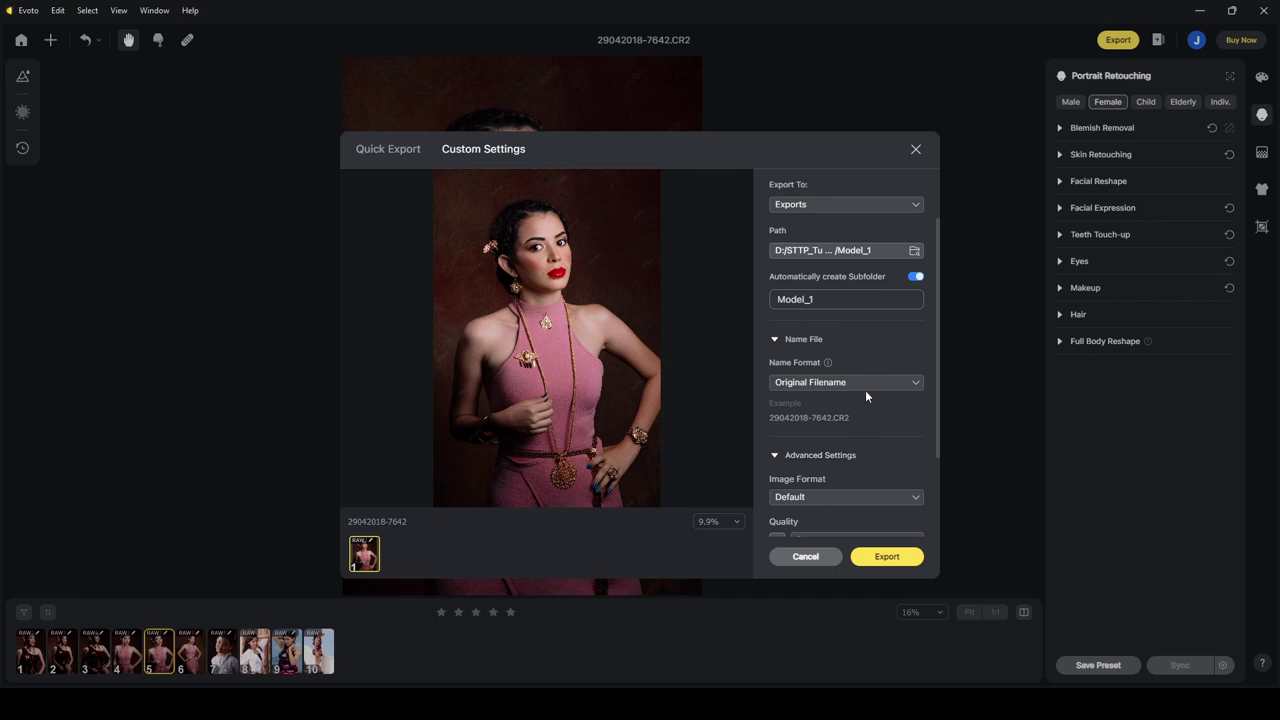
scroll(860, 362, down, 1)
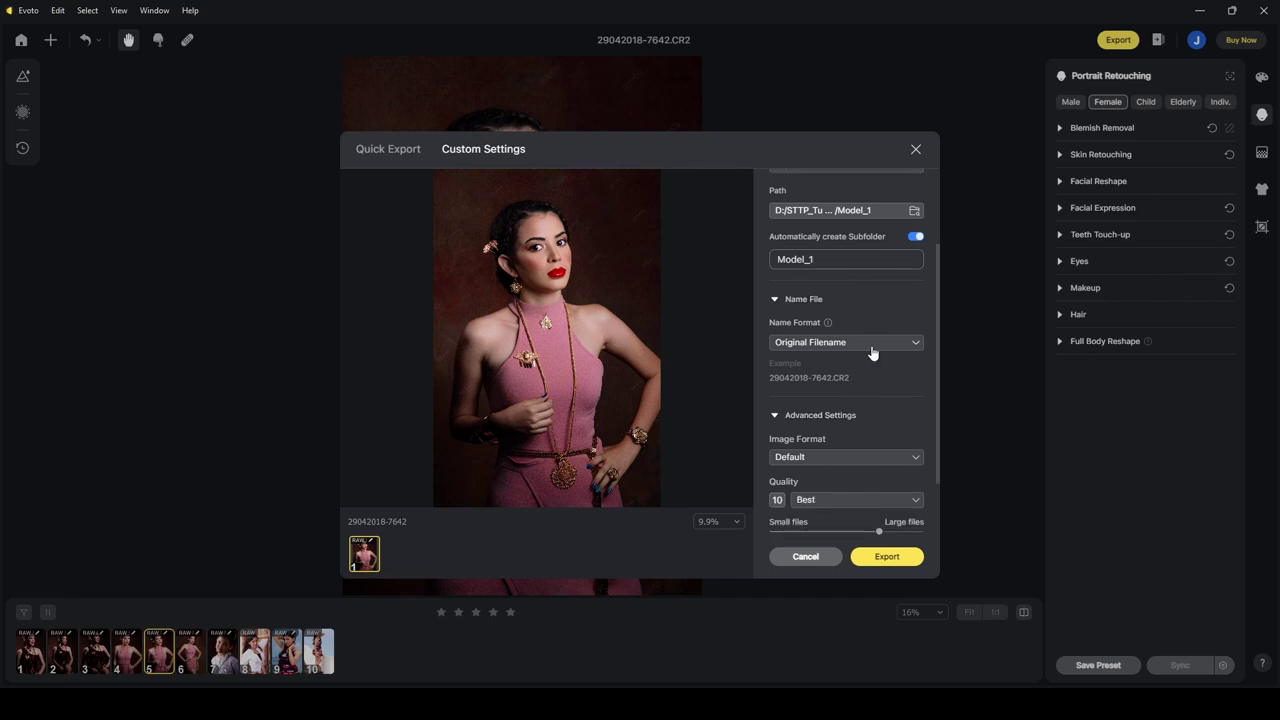
click(878, 345)
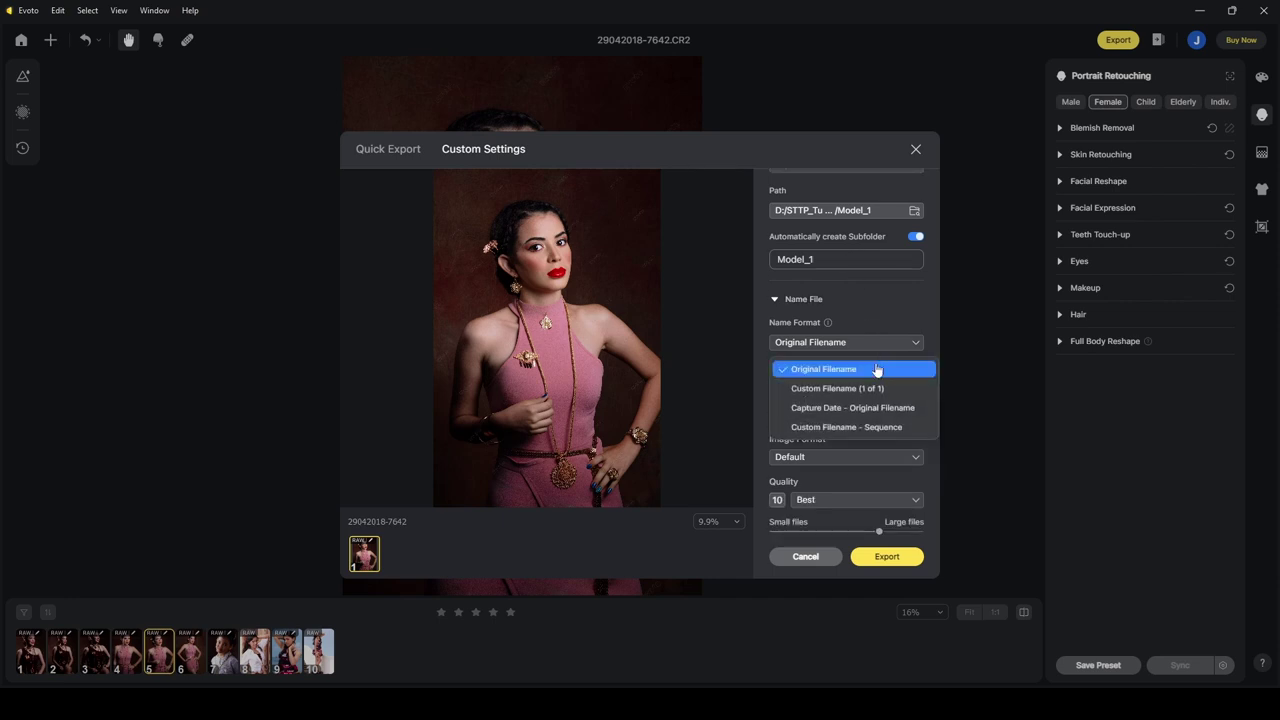
click(889, 389)
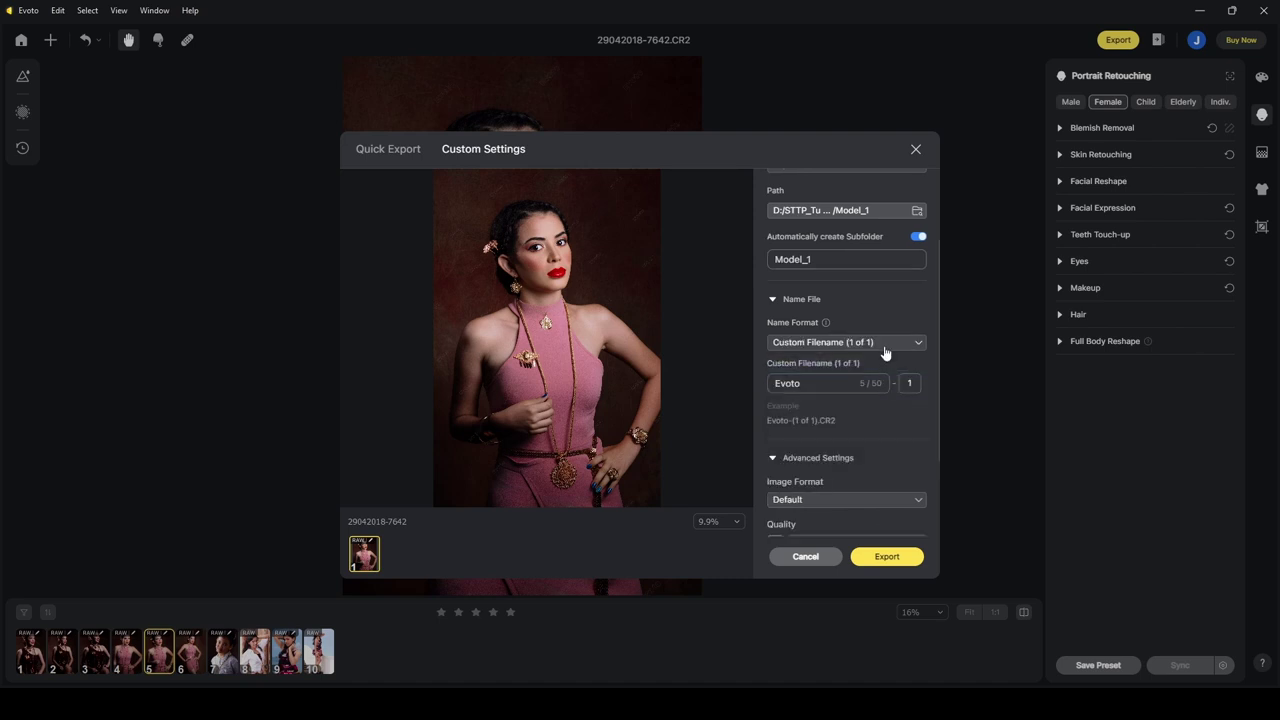
click(825, 386)
key(BackSpace)
key(BackSpace)
key(BackSpace)
key(BackSpace)
key(BackSpace)
text(No-Watermark)
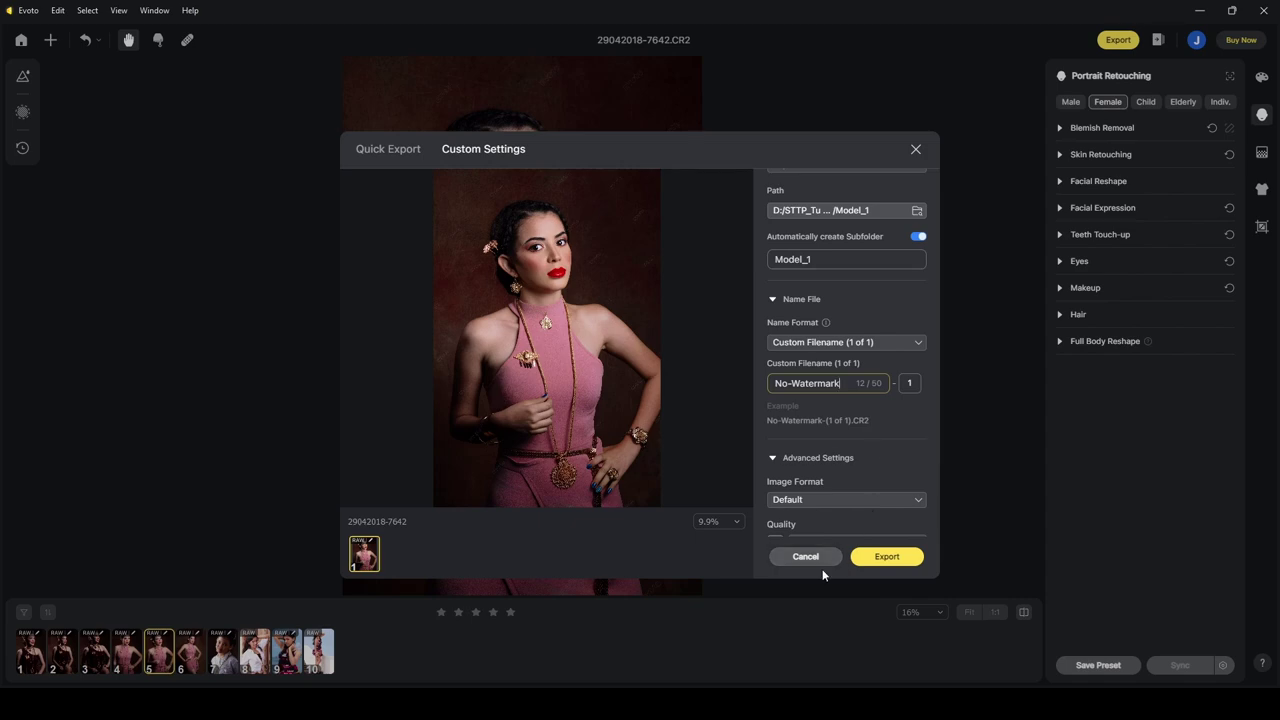
scroll(892, 478, down, 2)
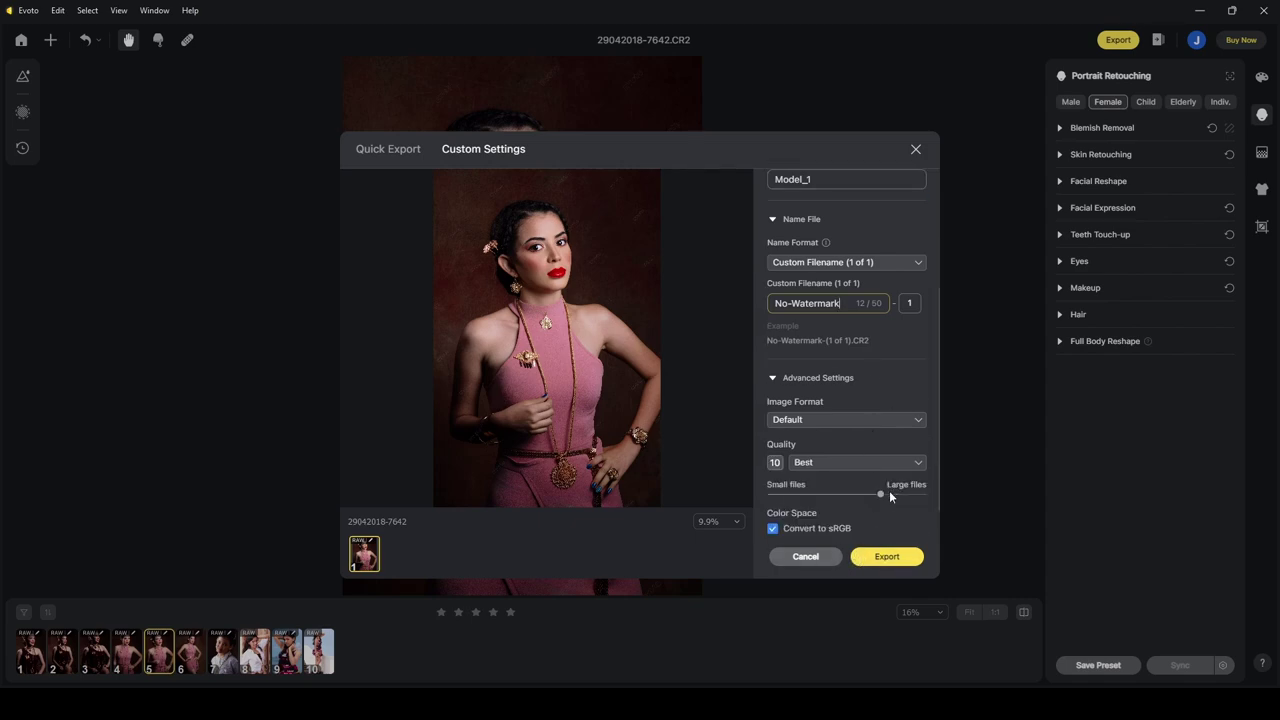
click(894, 560)
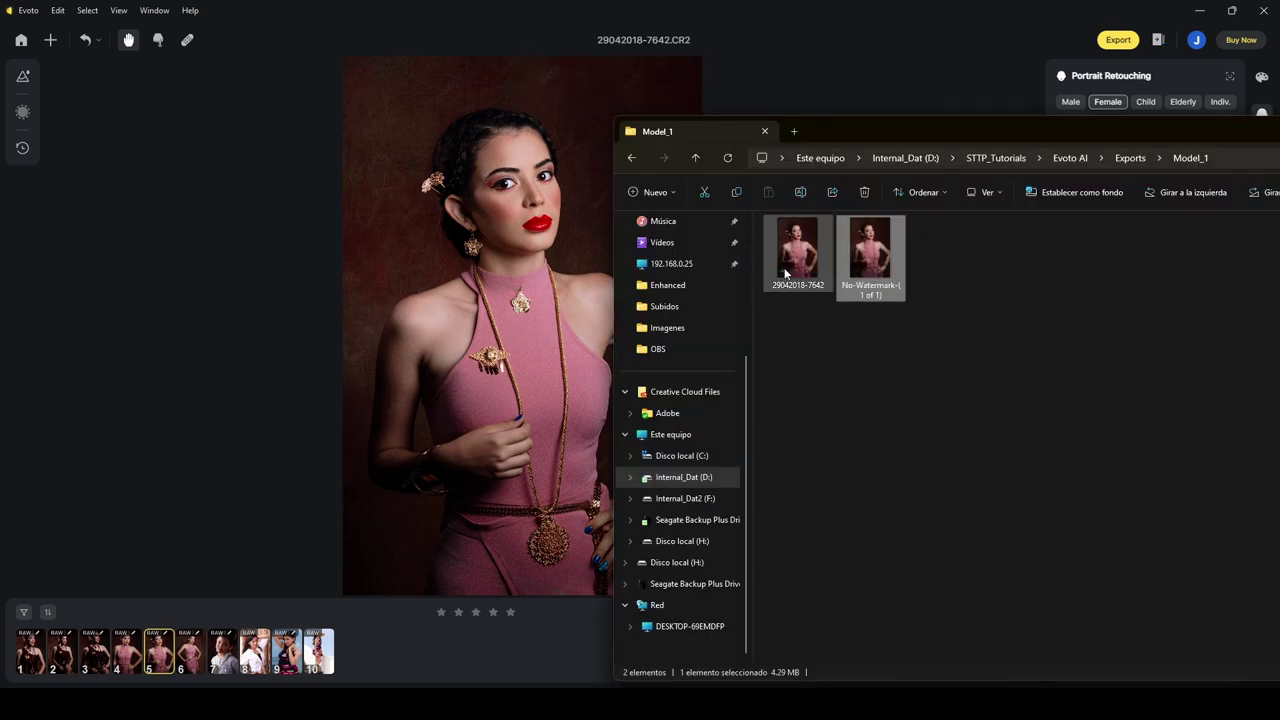
double_click(870, 255)
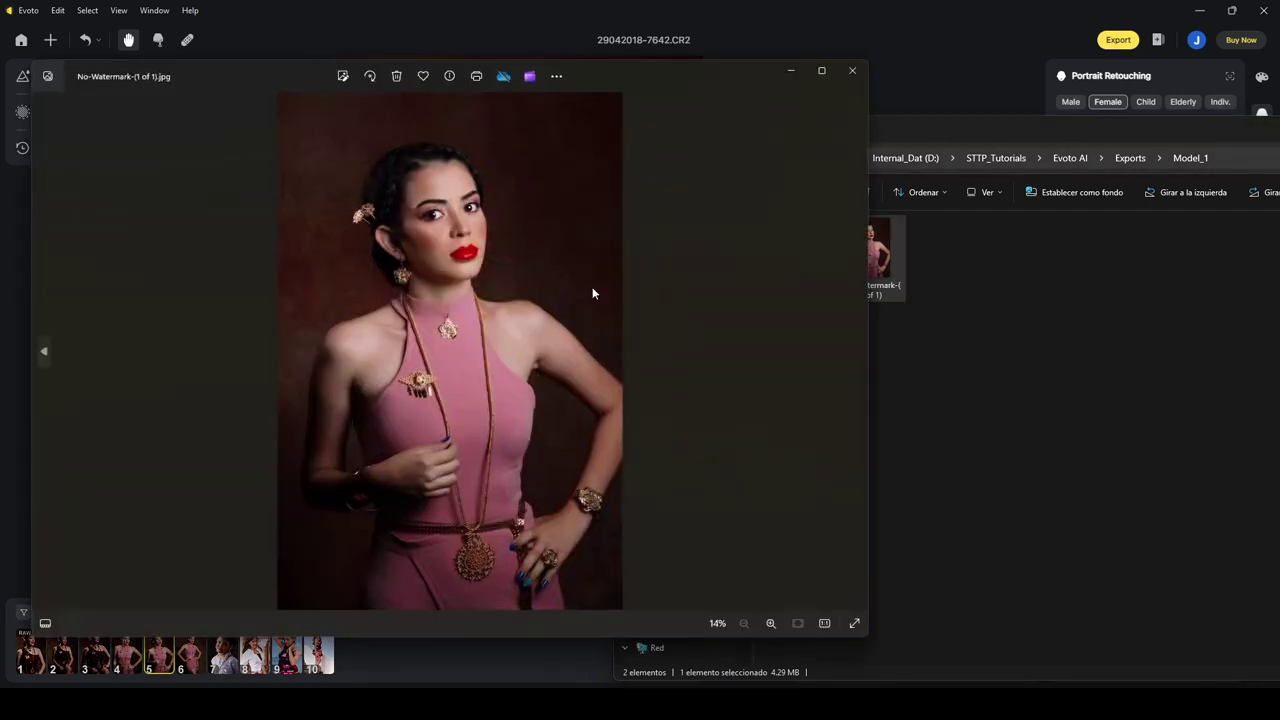
click(852, 71)
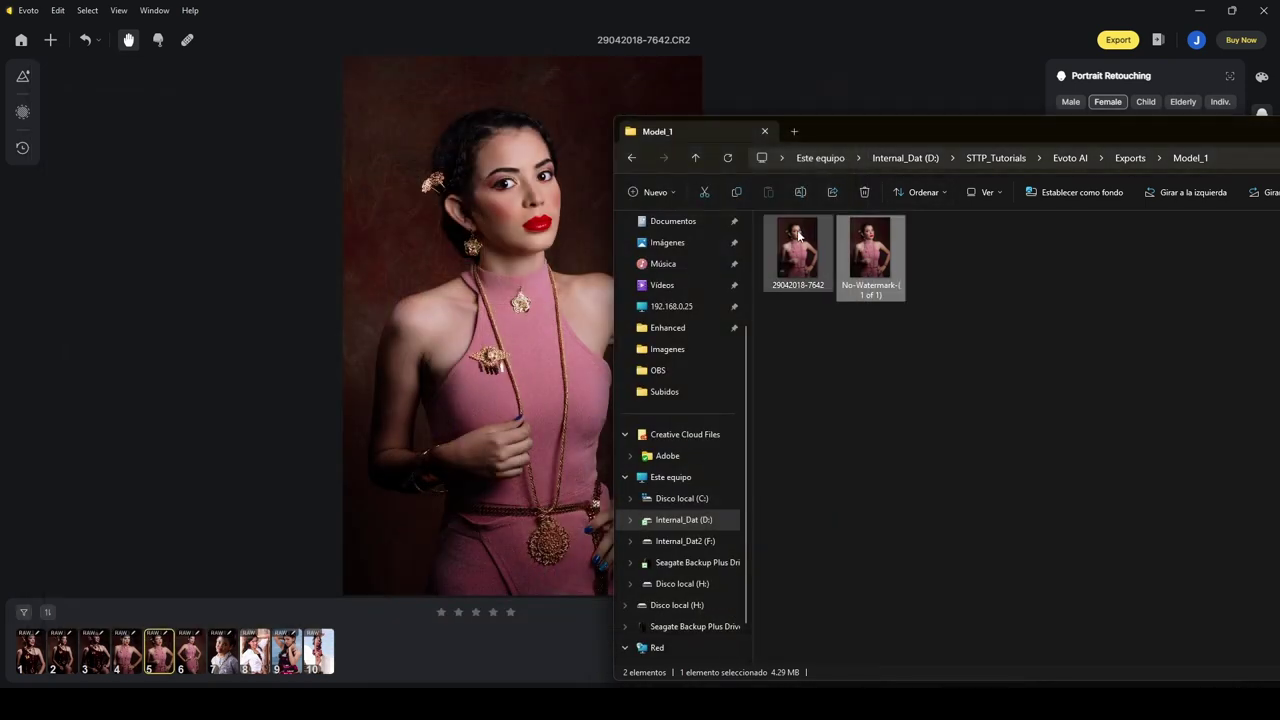
double_click(798, 250)
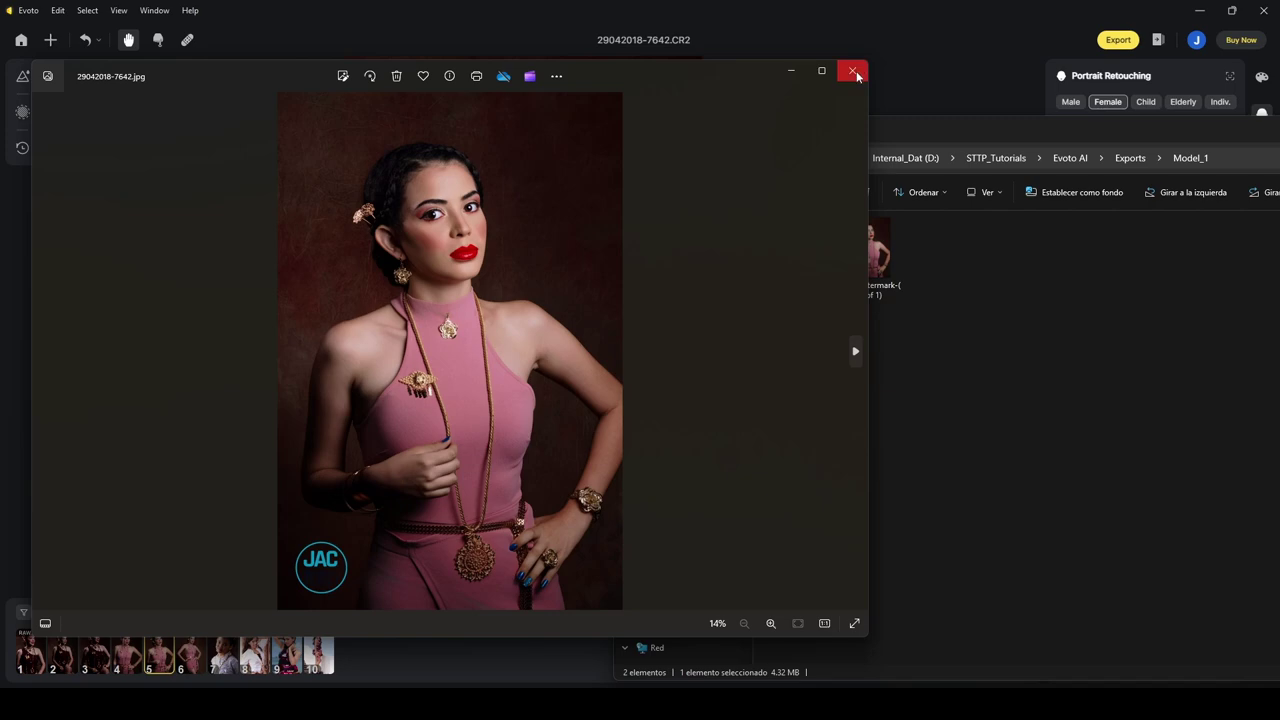
click(852, 71)
drag(946, 135, 847, 182)
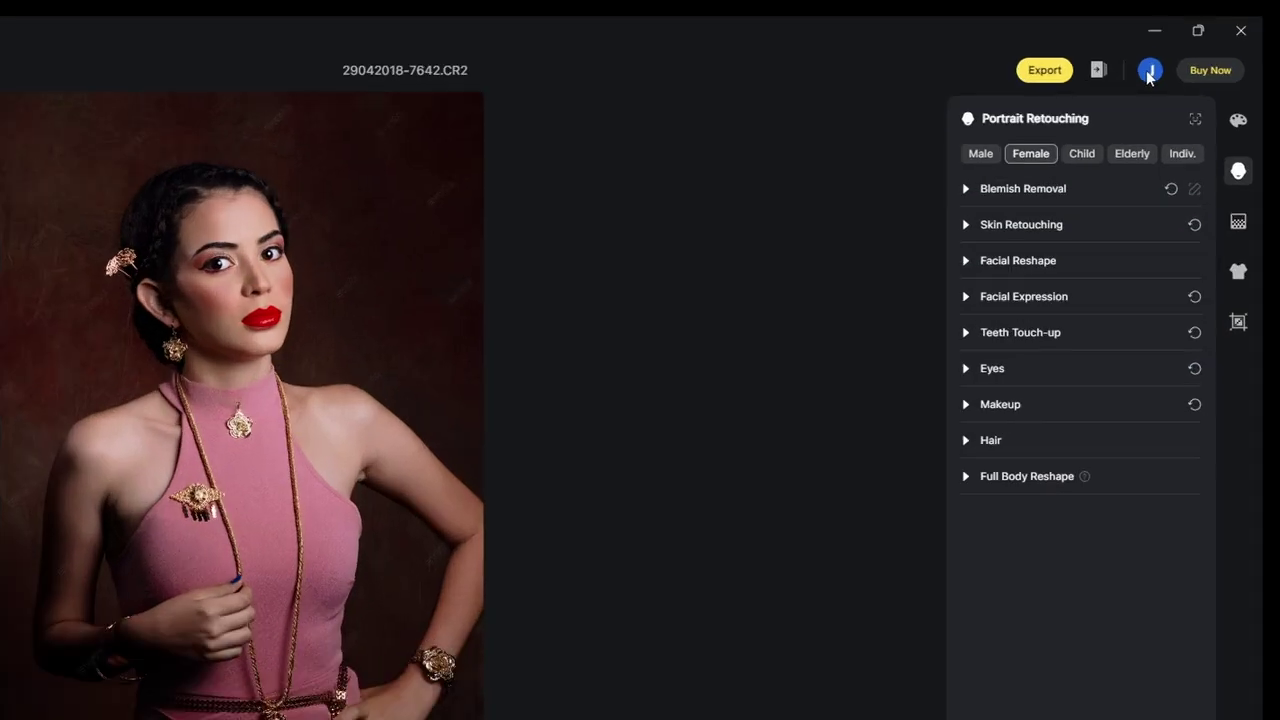
Check the account's remaining credits after the second export of the same portrait.
click(1196, 40)
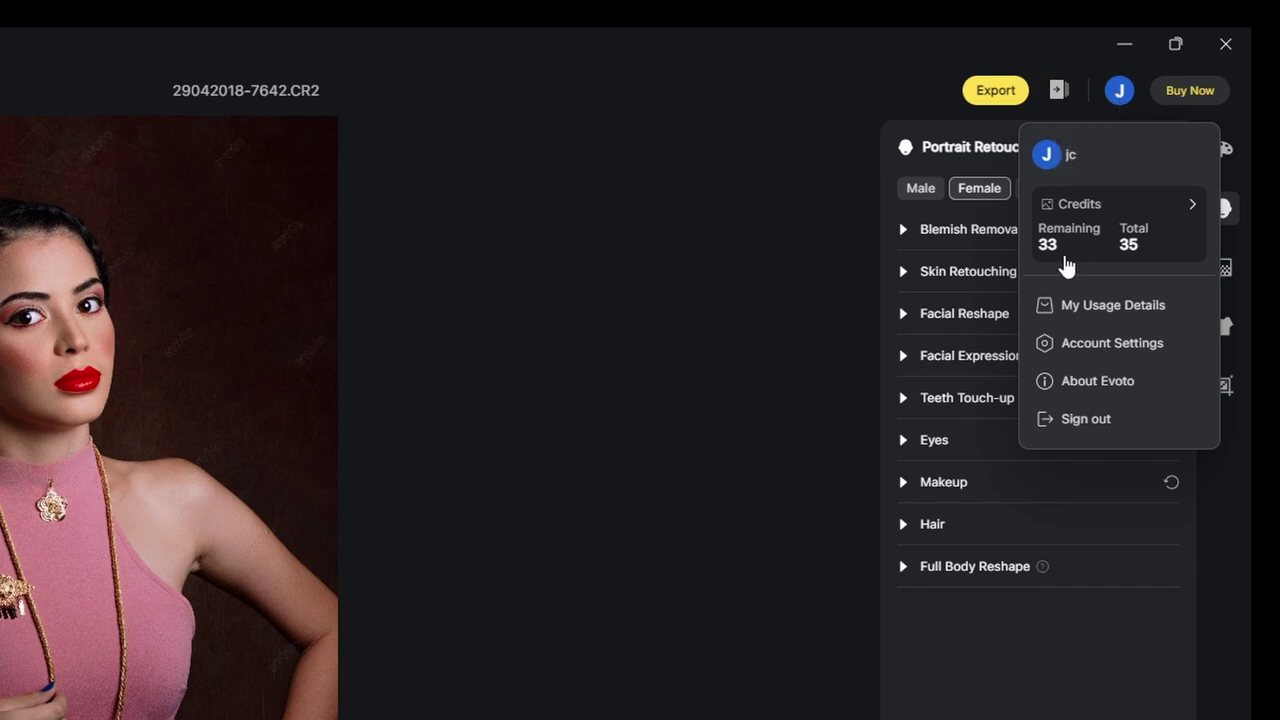